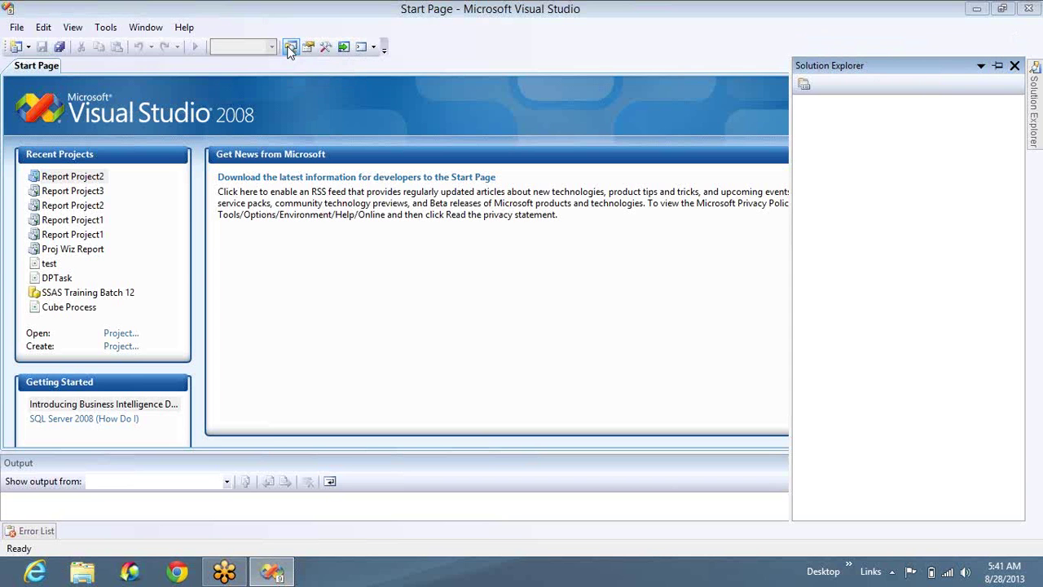
# Step: Remove the unavailable Report Project3 reference from the recent projects and open Report Project2
pyautogui.click(72, 191)
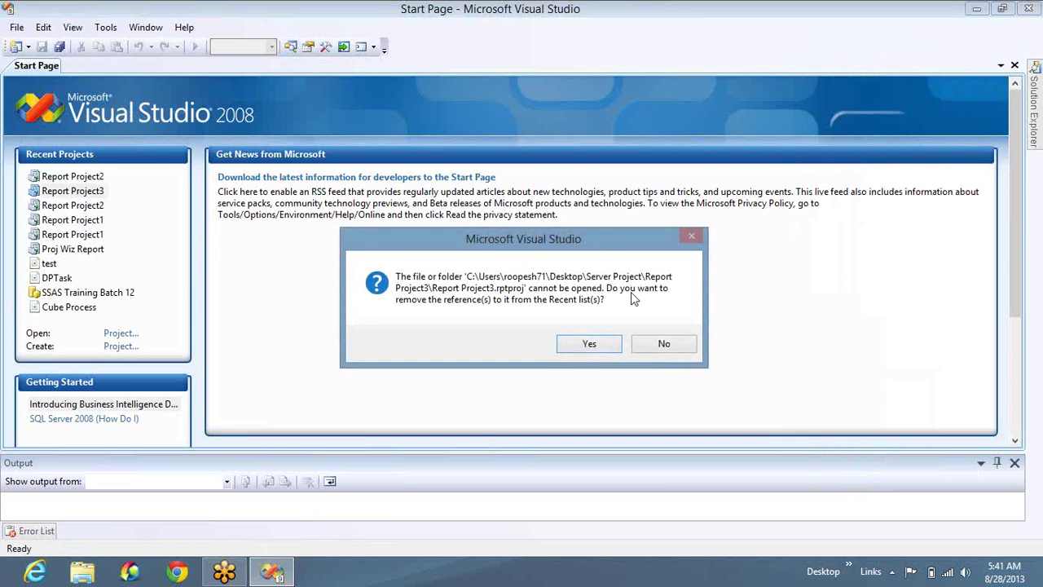
pyautogui.click(606, 343)
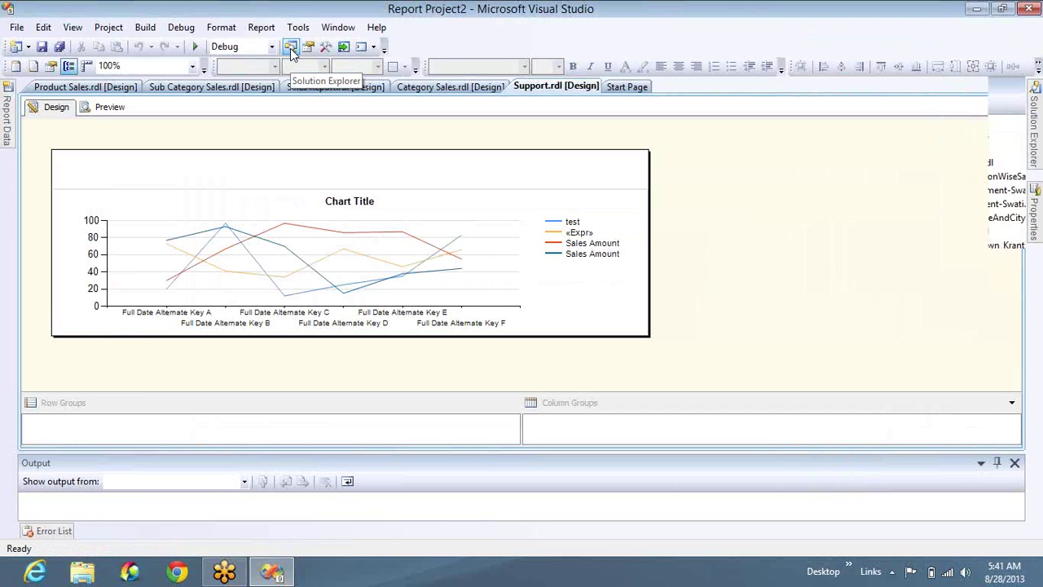
# Step: Permanently delete all existing reports in Report Project2, from Category Sales.rdl through Support.rdl, and close the Start Page
pyautogui.click(291, 52)
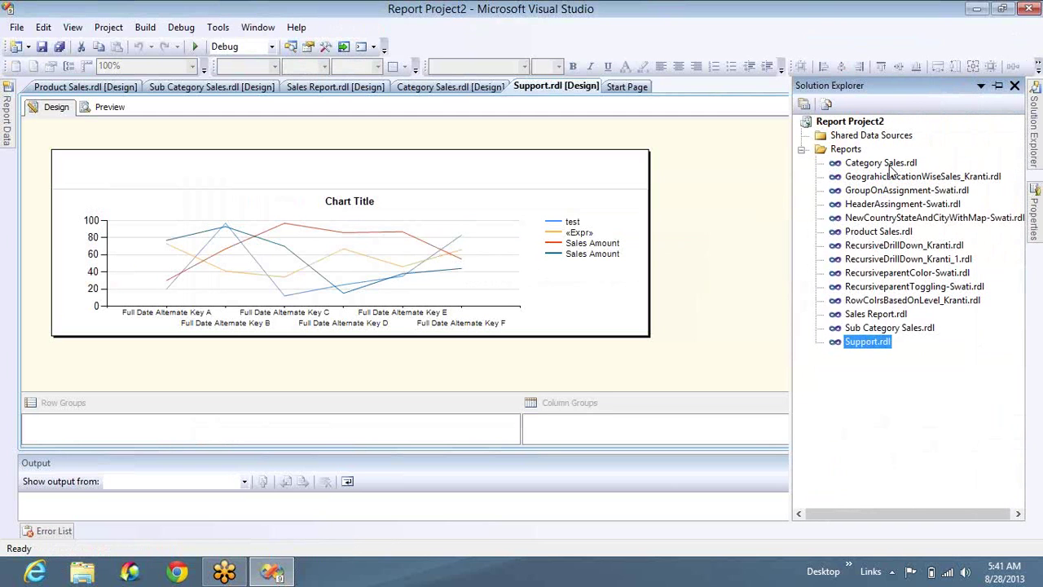
pyautogui.click(889, 166)
pyautogui.hotkey('shift', 'Down')
pyautogui.hotkey('shift', 'Down')
pyautogui.hotkey('shift', 'Down')
pyautogui.hotkey('shift', 'Down')
pyautogui.hotkey('shift', 'Down')
pyautogui.hotkey('shift', 'Down')
pyautogui.hotkey('shift', 'Down')
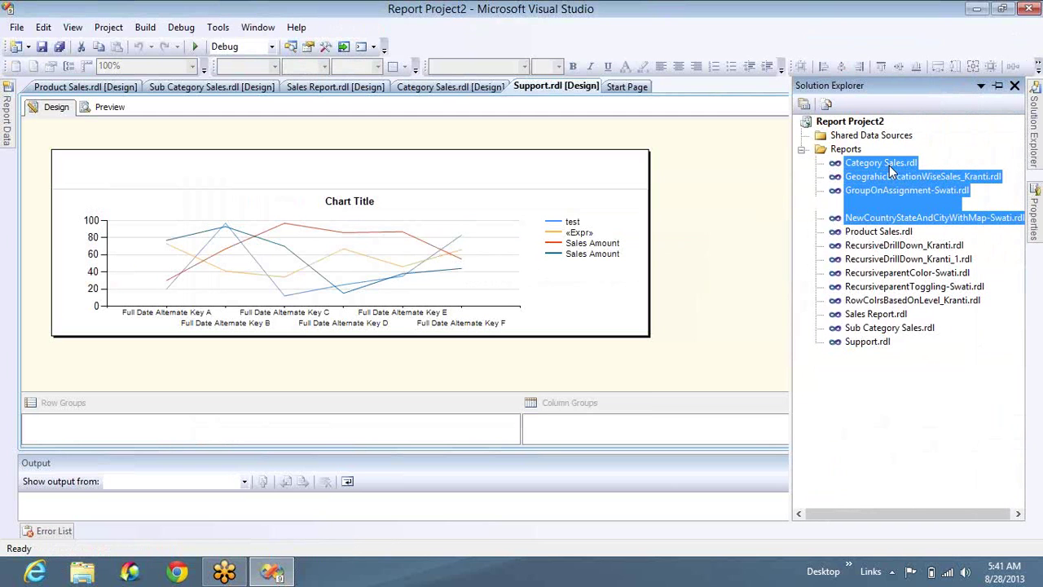
pyautogui.hotkey('shift', 'Down')
pyautogui.hotkey('shift', 'Down')
pyautogui.hotkey('shift', 'Down')
pyautogui.hotkey('shift', 'Down')
pyautogui.hotkey('shift', 'Down')
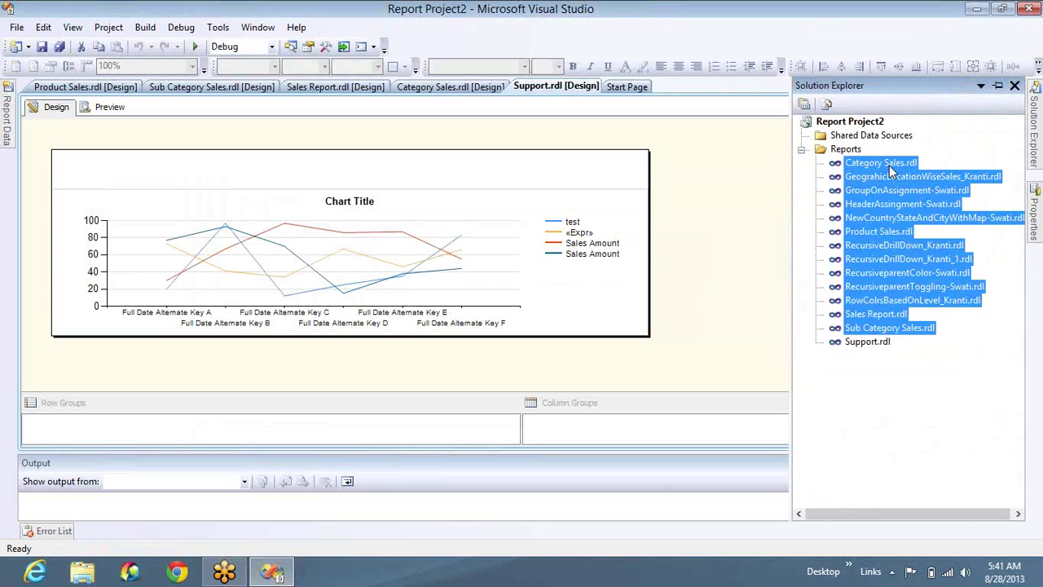
pyautogui.hotkey('shift', 'Down')
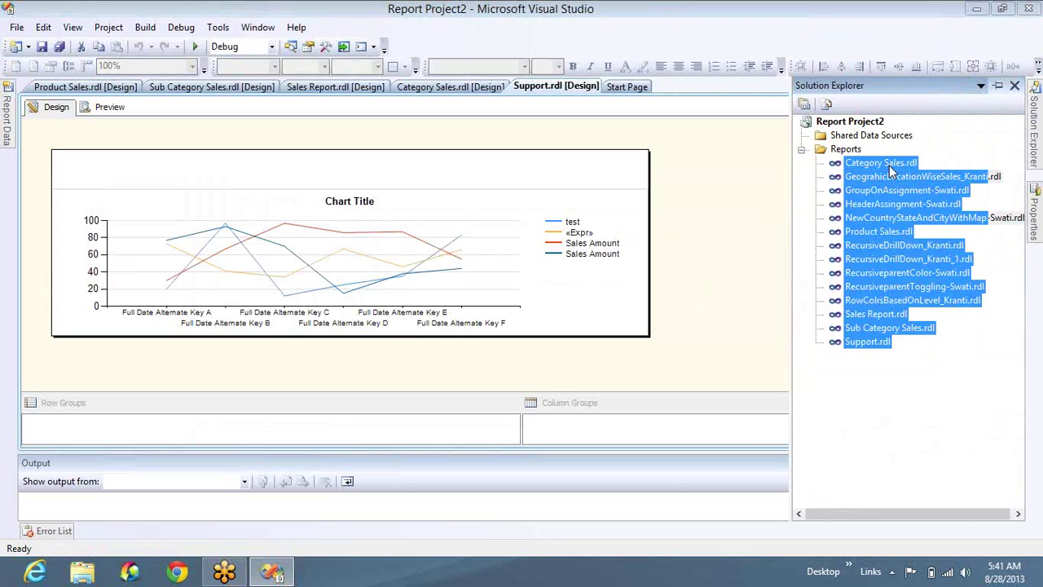
pyautogui.press('Delete')
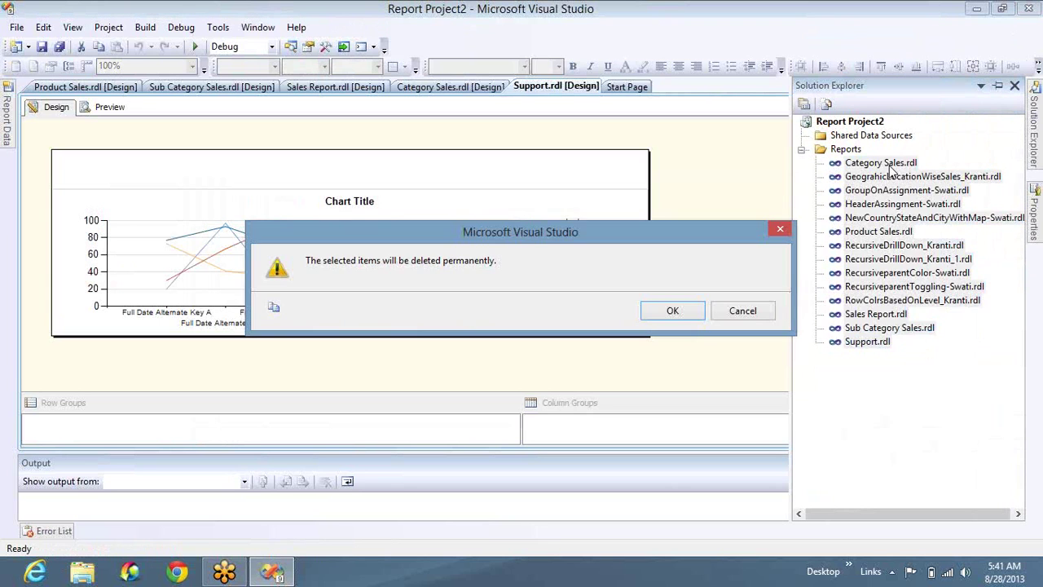
pyautogui.click(668, 312)
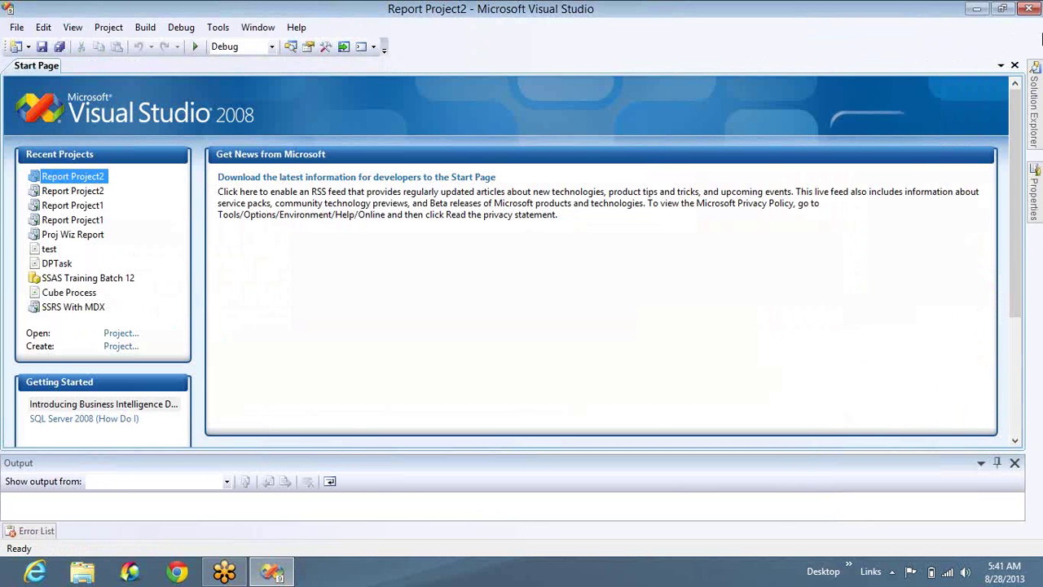
pyautogui.click(1014, 66)
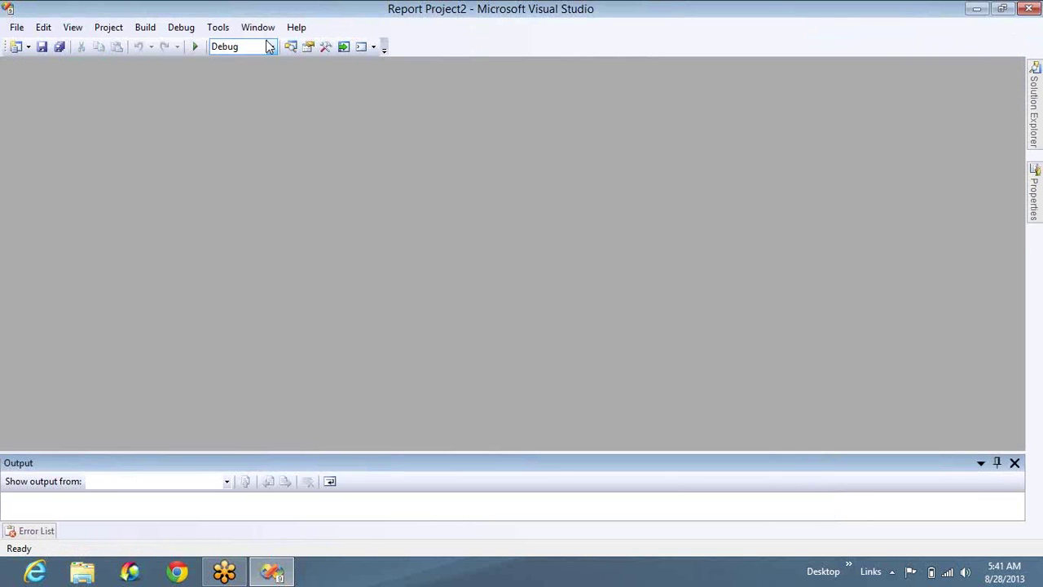
# Step: Add a new empty report named My First Chart.rdl to the project's Reports folder and dismiss the SQL Server notification
pyautogui.click(289, 49)
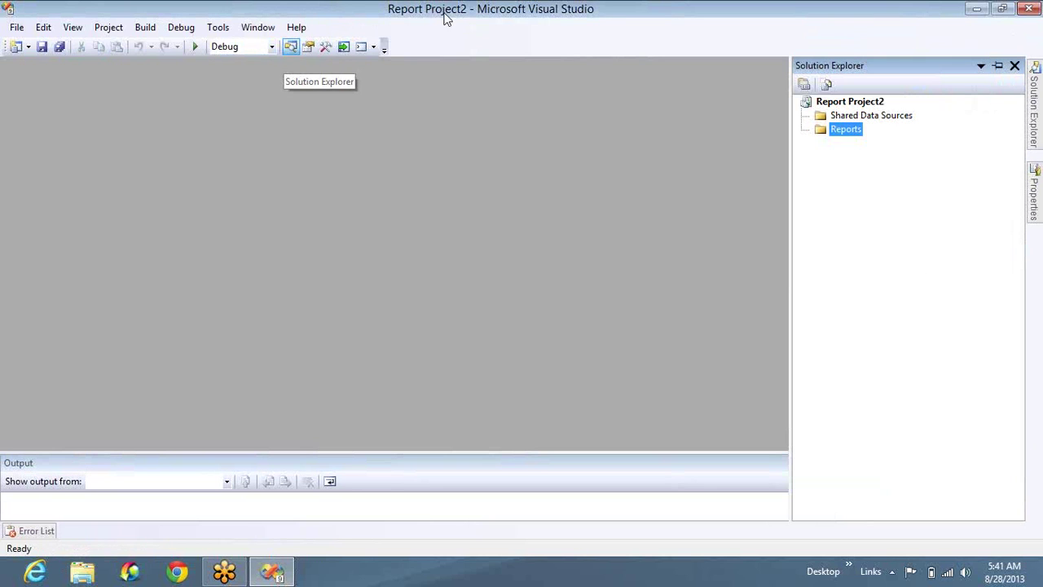
pyautogui.rightClick(839, 132)
pyautogui.moveTo(895, 159)
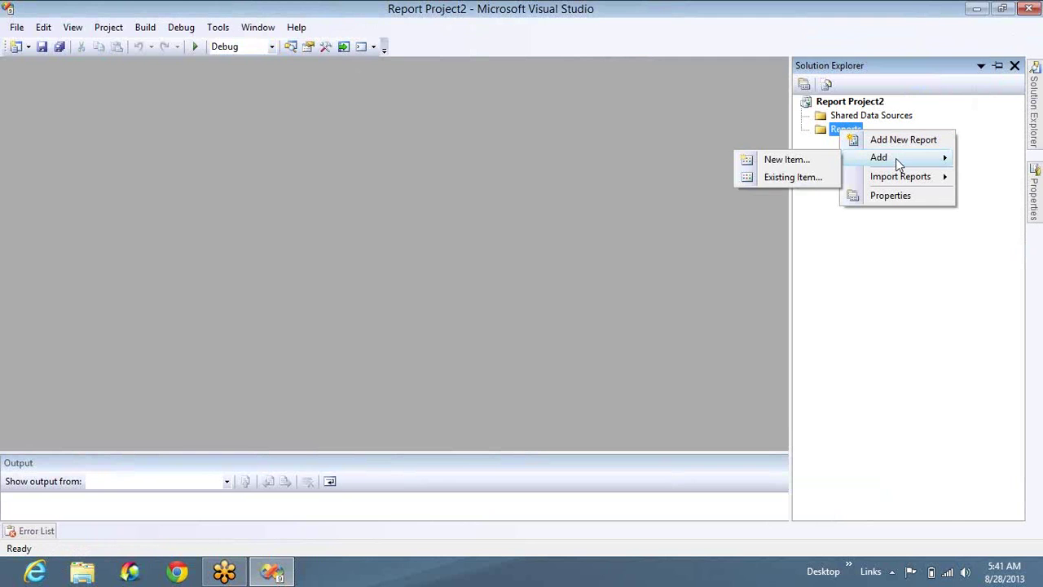
pyautogui.click(772, 162)
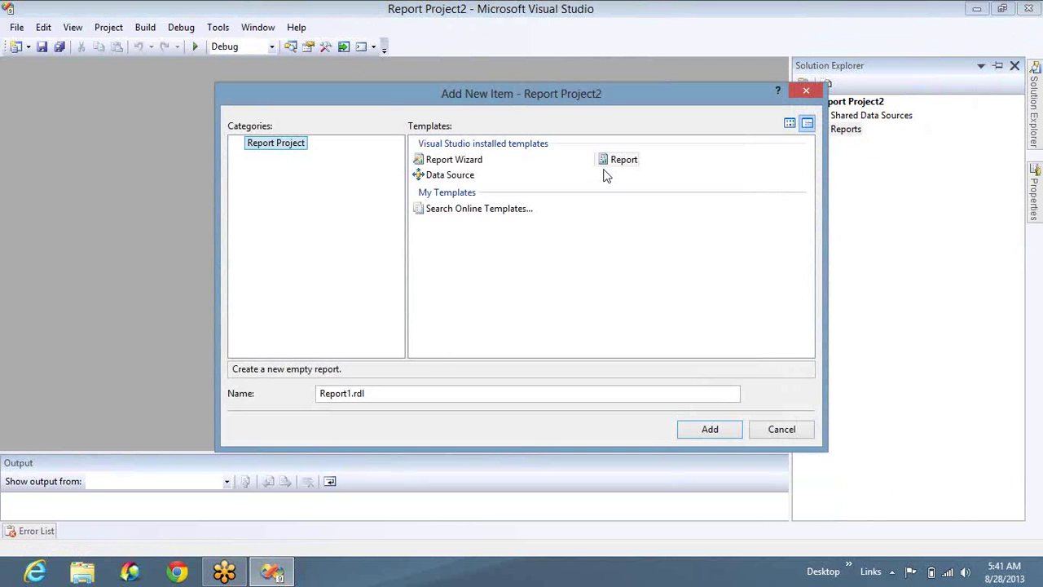
pyautogui.click(350, 393)
pyautogui.doubleClick(350, 392)
pyautogui.write('My F')
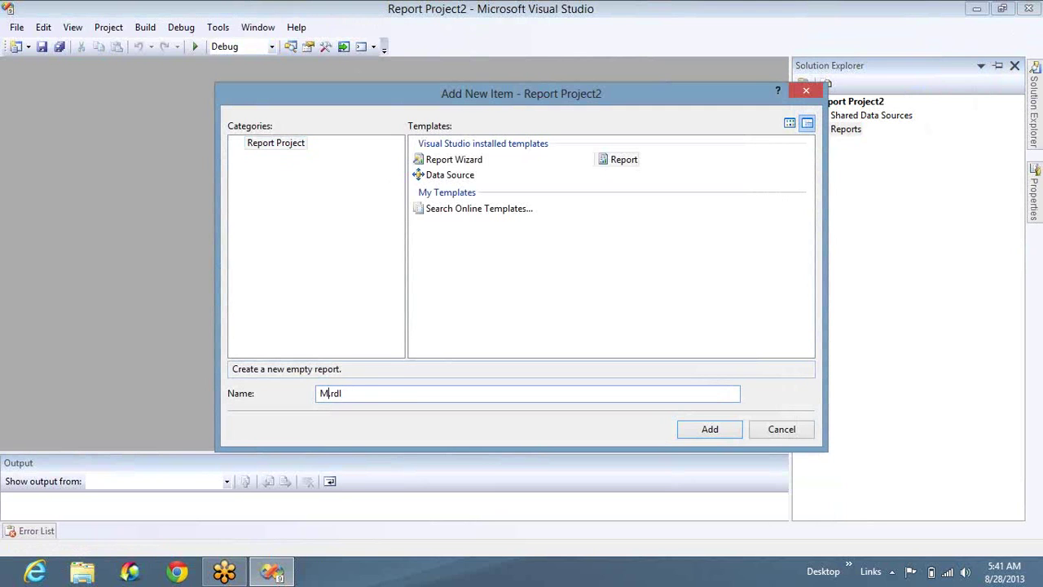
pyautogui.write('irst Chart')
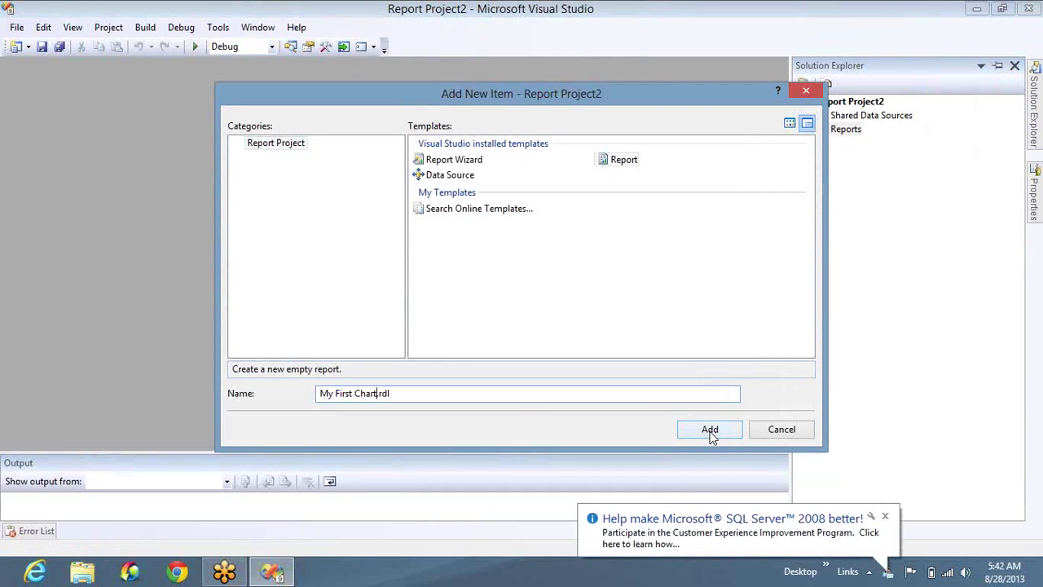
pyautogui.press('Return')
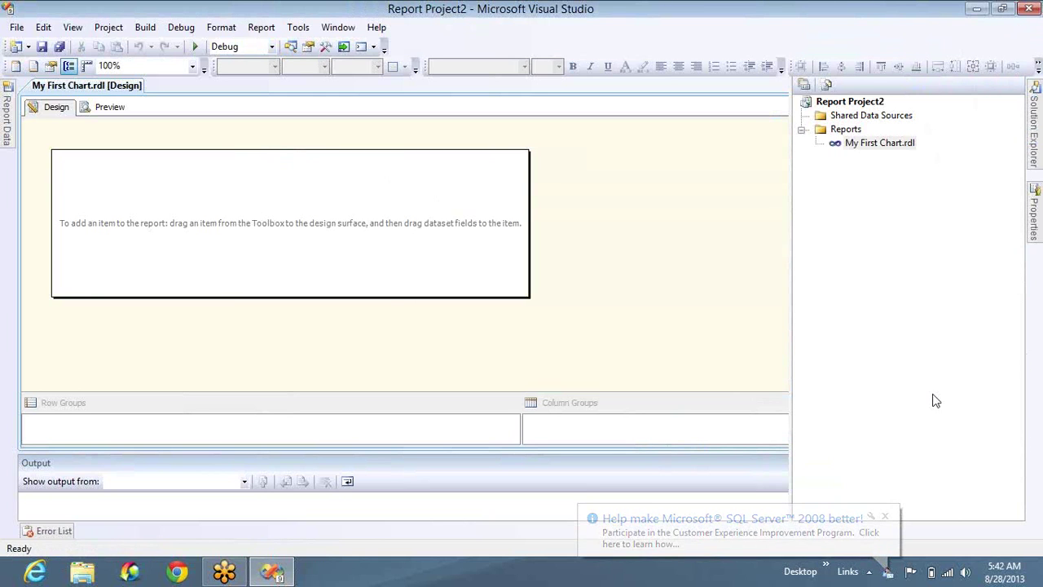
pyautogui.click(885, 518)
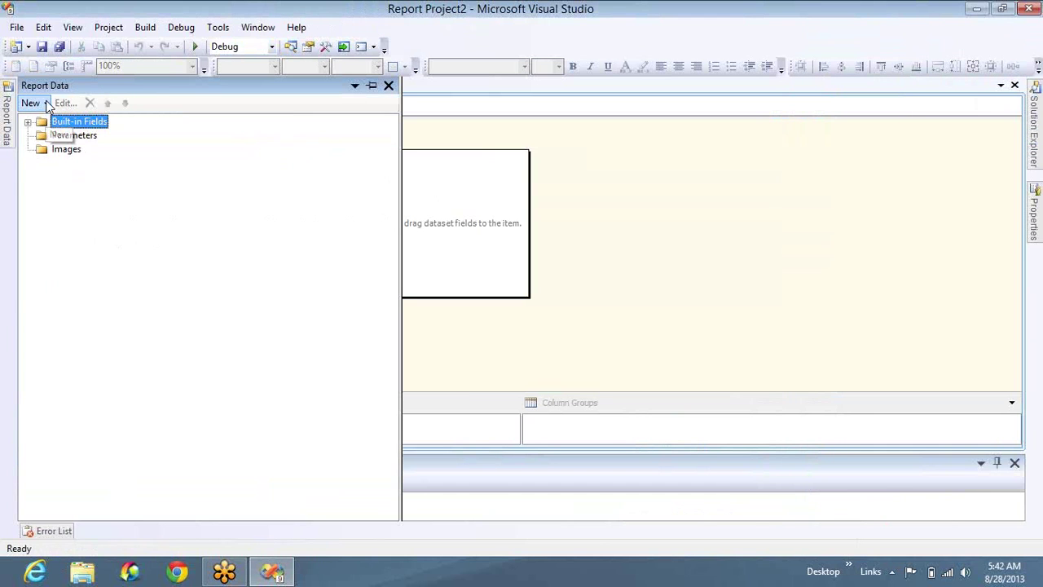
# Step: Start a report data source that uses a shared reference, and name the new shared data source ADV_DATA
pyautogui.click(36, 103)
pyautogui.click(60, 120)
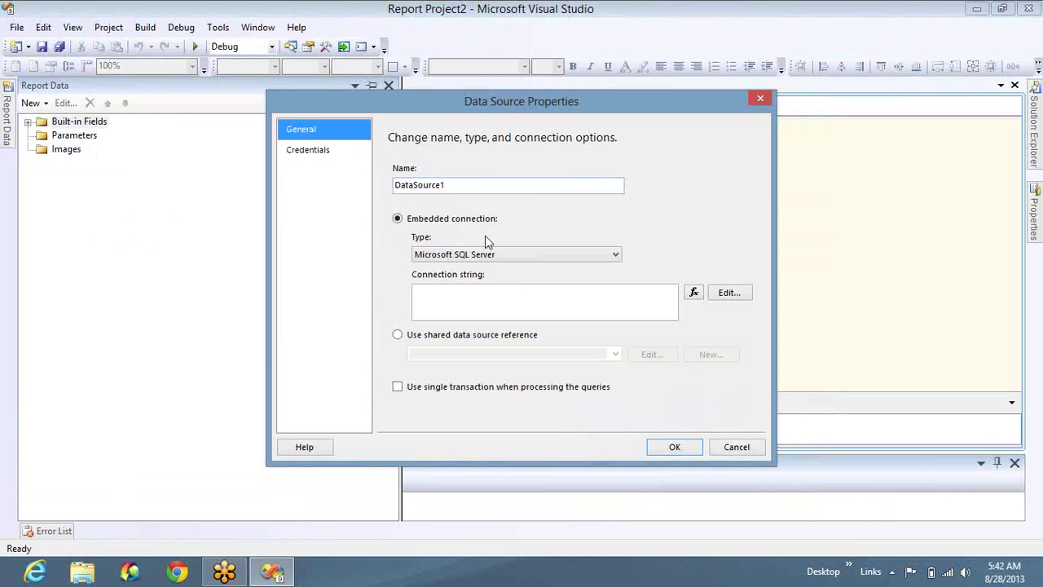
pyautogui.click(453, 336)
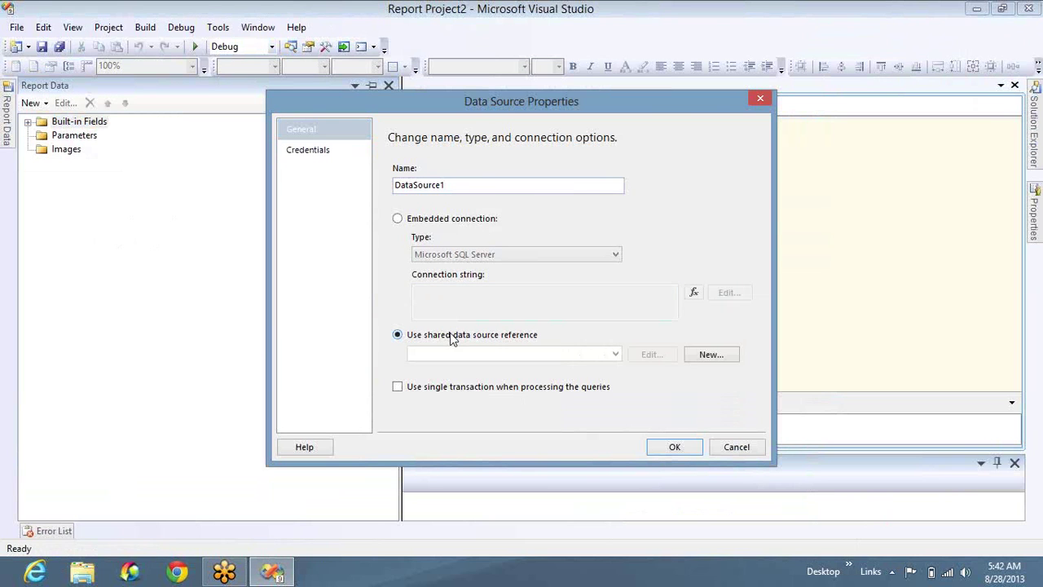
pyautogui.click(701, 354)
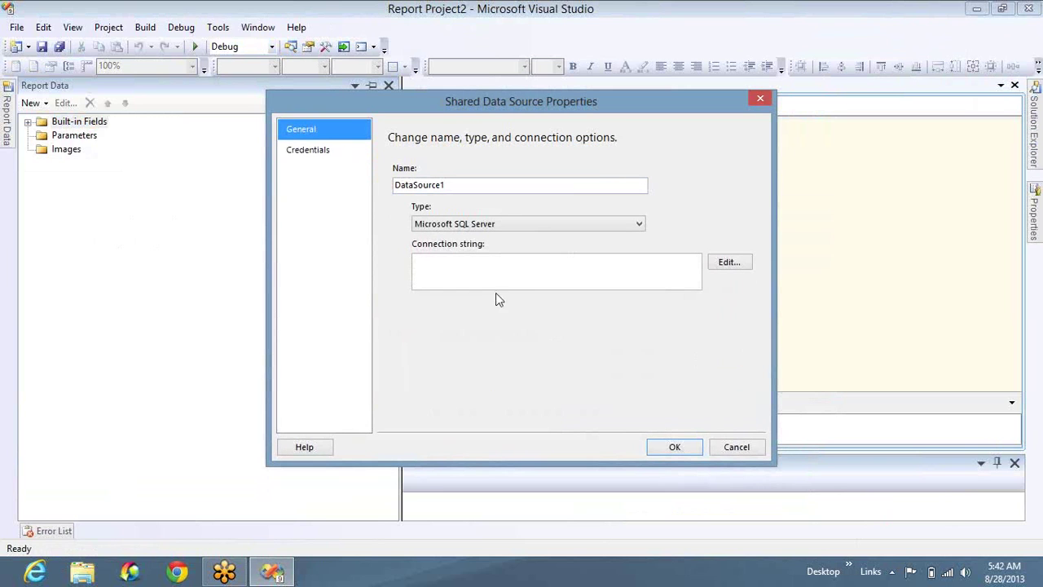
pyautogui.click(472, 185)
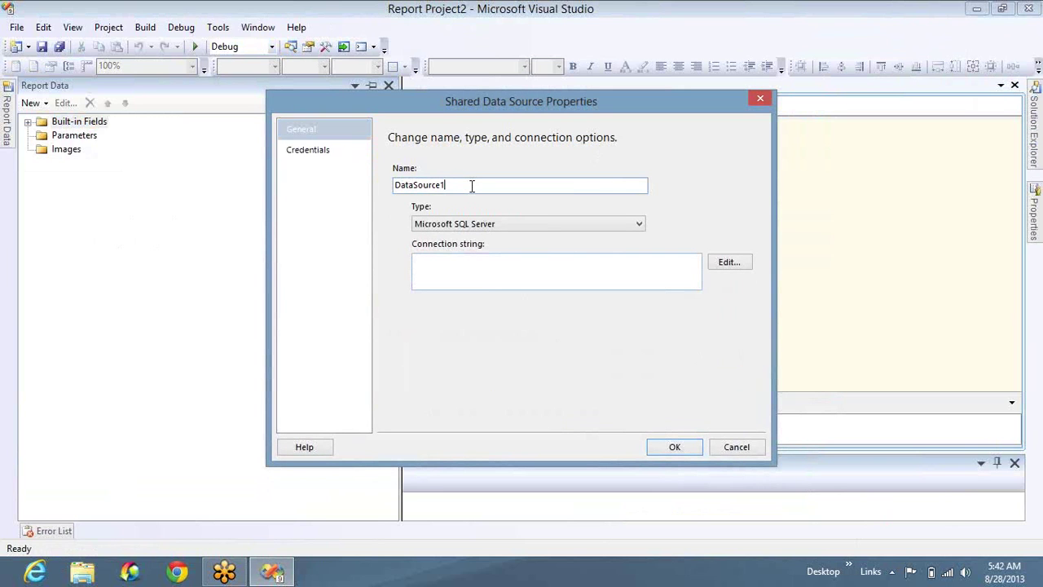
pyautogui.doubleClick(472, 185)
pyautogui.write('ADV_DATA')
# Step: Connect the shared data source to the AdventureWorksDW database on the local server (.) with Windows Authentication, and save it
pyautogui.click(728, 262)
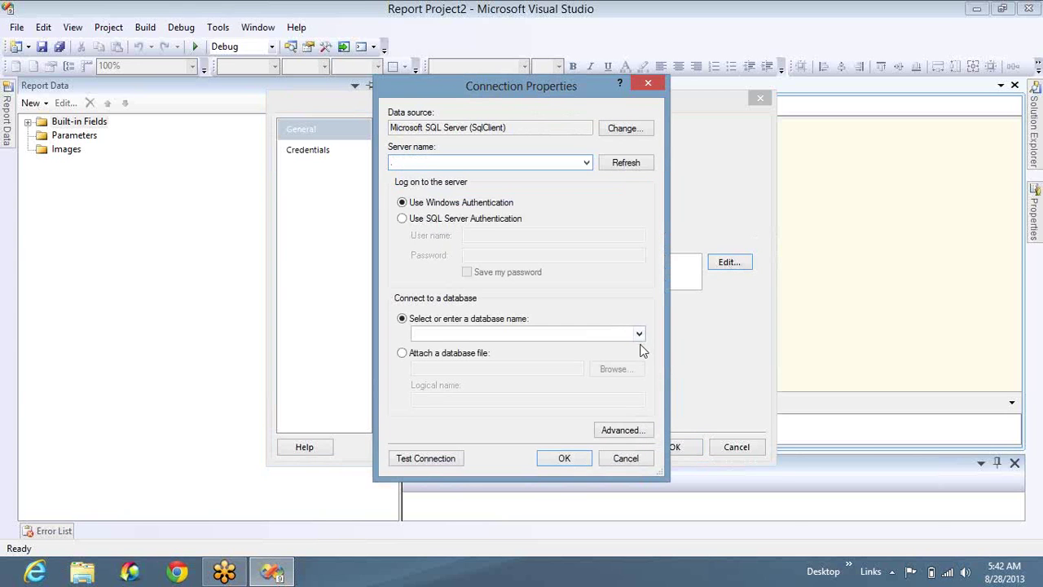
pyautogui.click(499, 359)
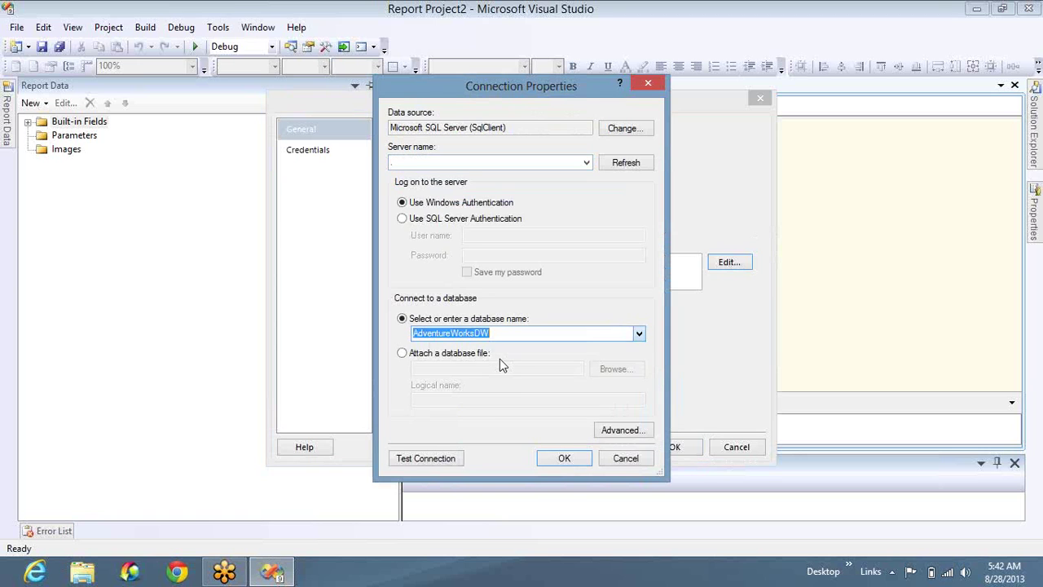
pyautogui.click(565, 458)
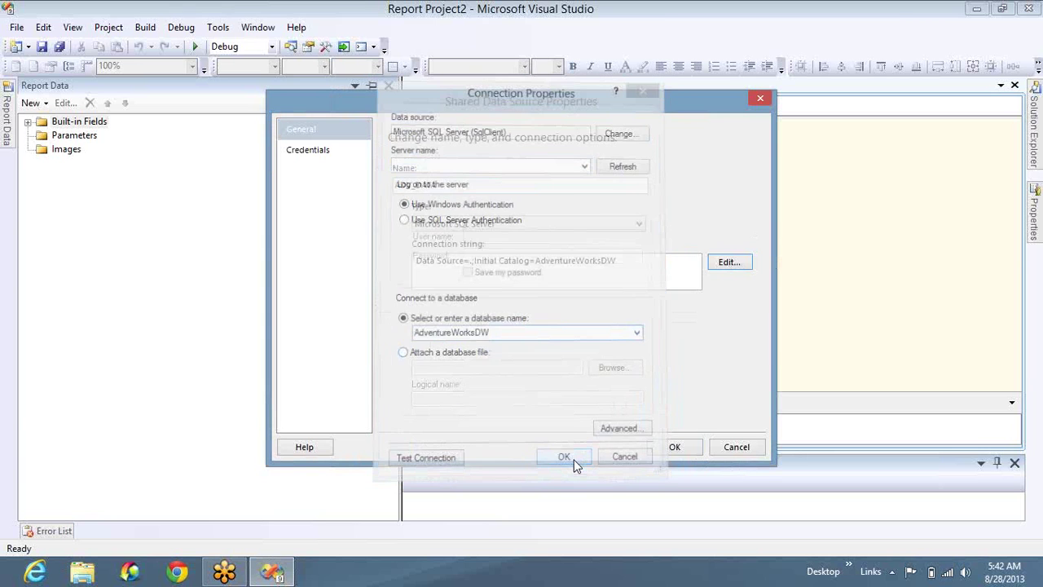
pyautogui.click(676, 447)
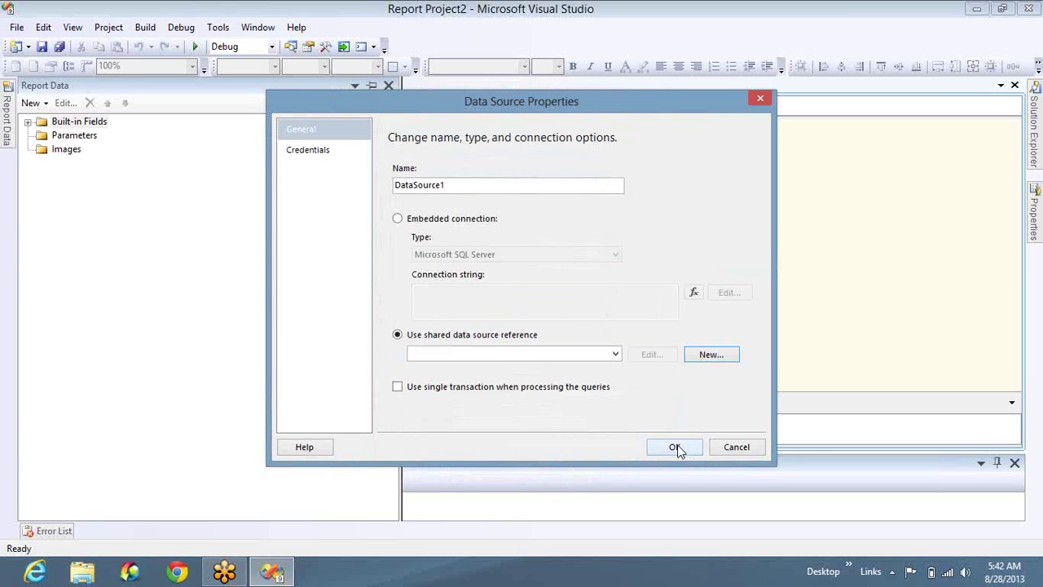
# Step: Set the report data source to reference the shared source ADV_DATA and save it
pyautogui.click(615, 354)
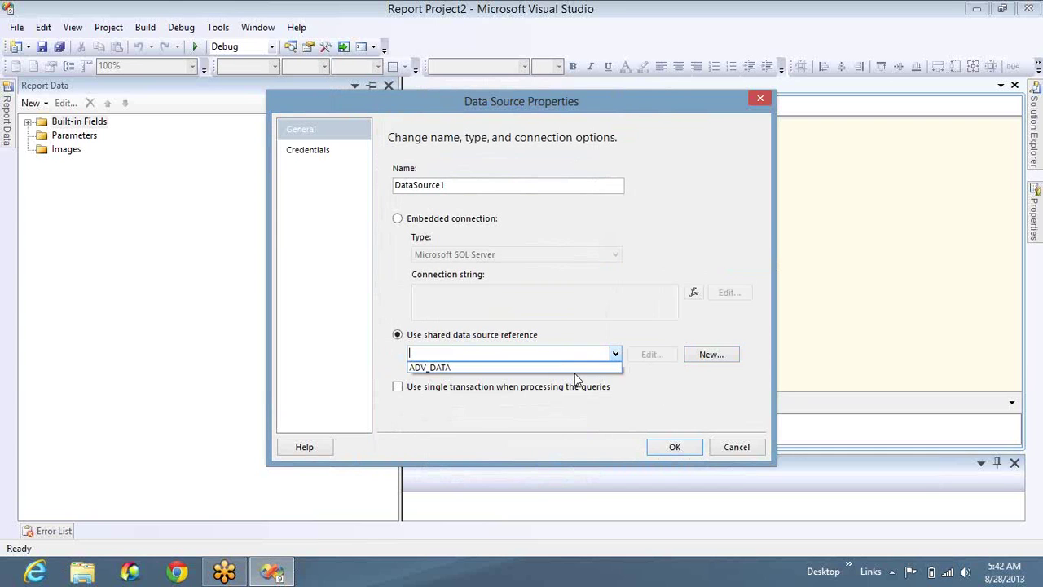
pyautogui.click(571, 368)
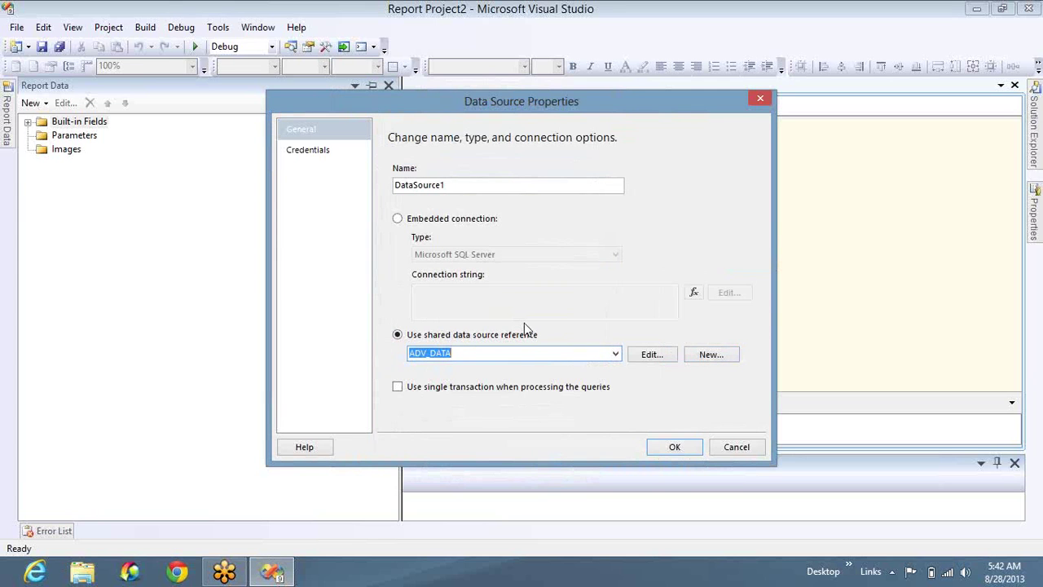
pyautogui.click(819, 39)
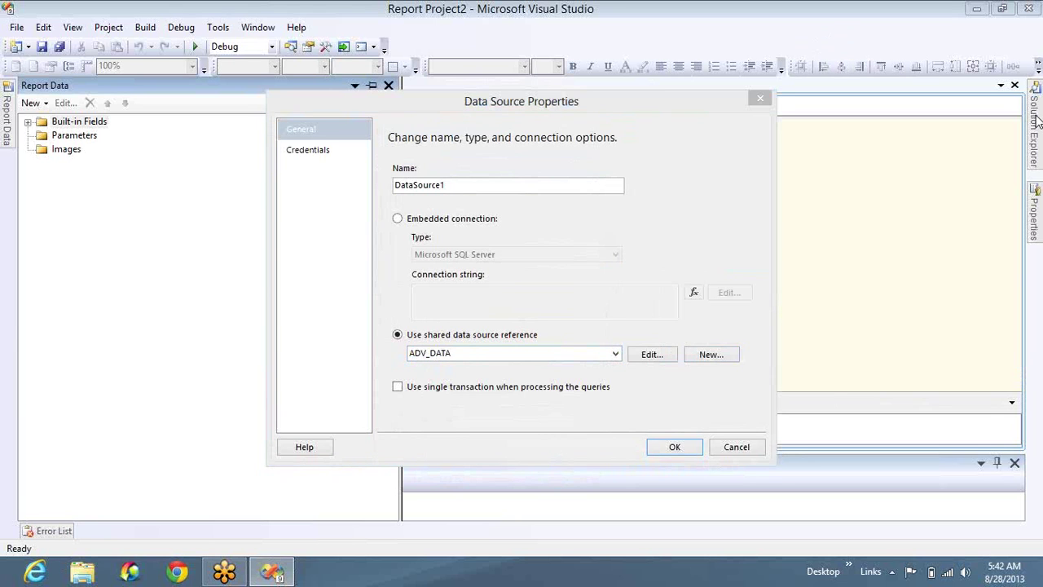
pyautogui.click(670, 448)
# Step: Check the shared data source in the Solution Explorer, and keep the Report Data pane docked open
pyautogui.click(291, 47)
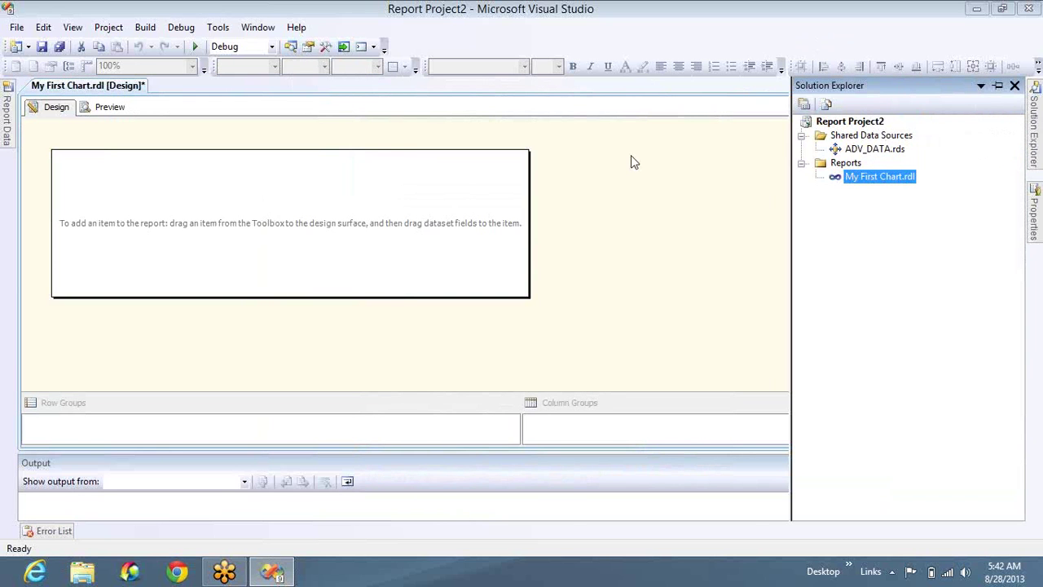
pyautogui.click(8, 121)
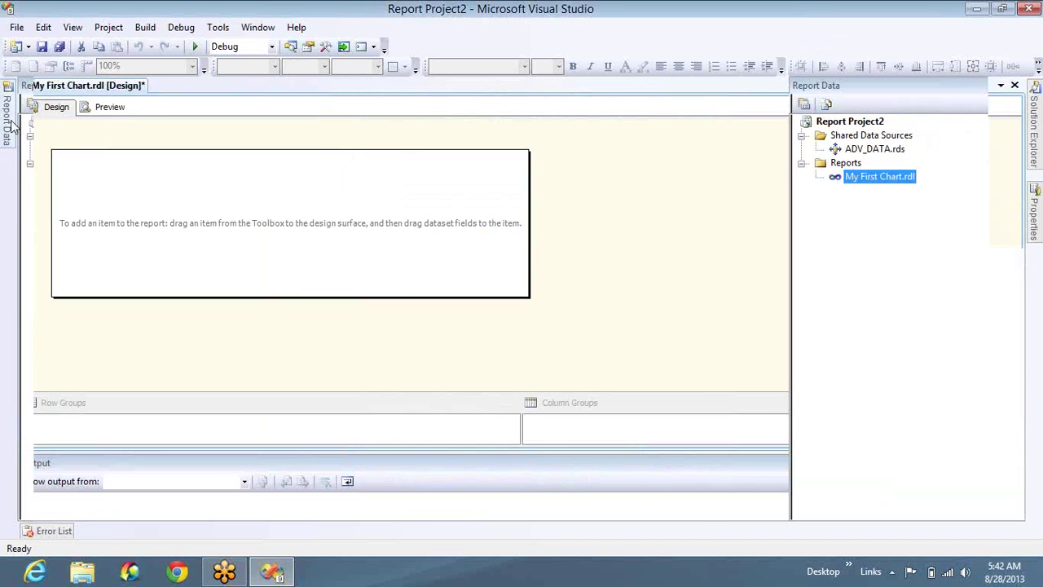
pyautogui.click(376, 87)
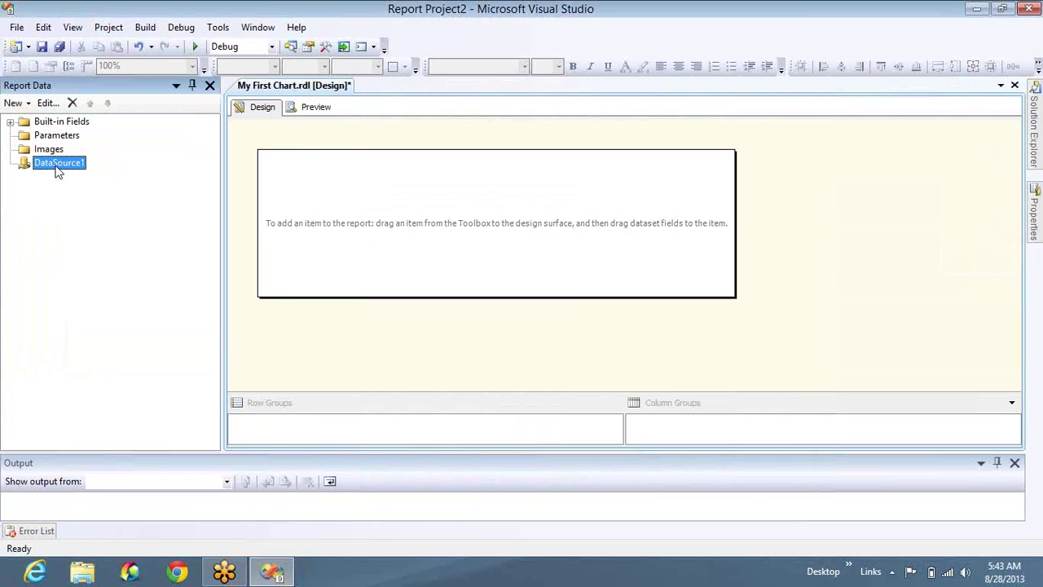
# Step: Rename the report's DataSource1 as ADV_Data
pyautogui.doubleClick(86, 161)
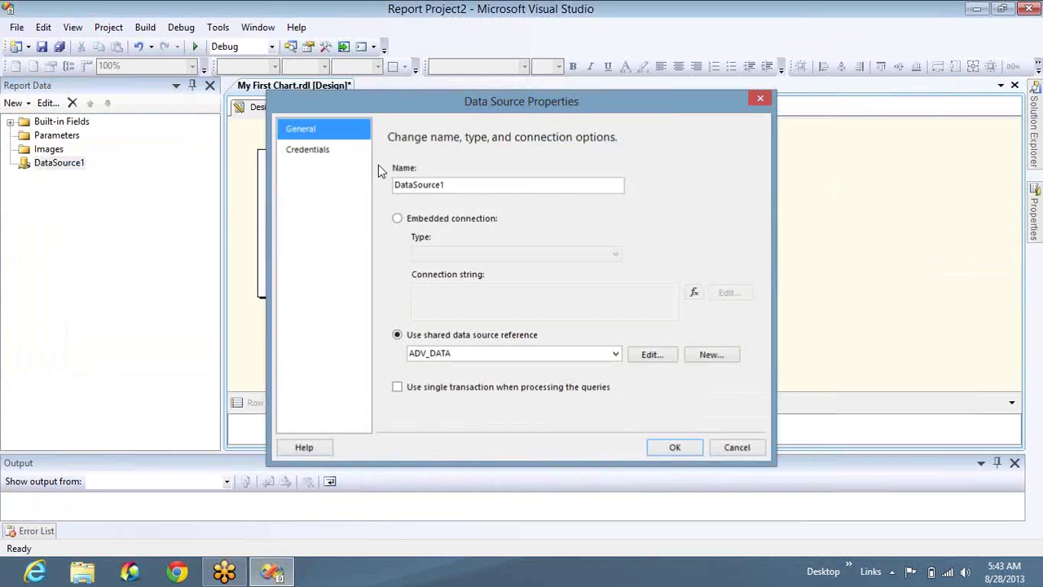
pyautogui.click(481, 184)
pyautogui.doubleClick(481, 184)
pyautogui.write('ADV')
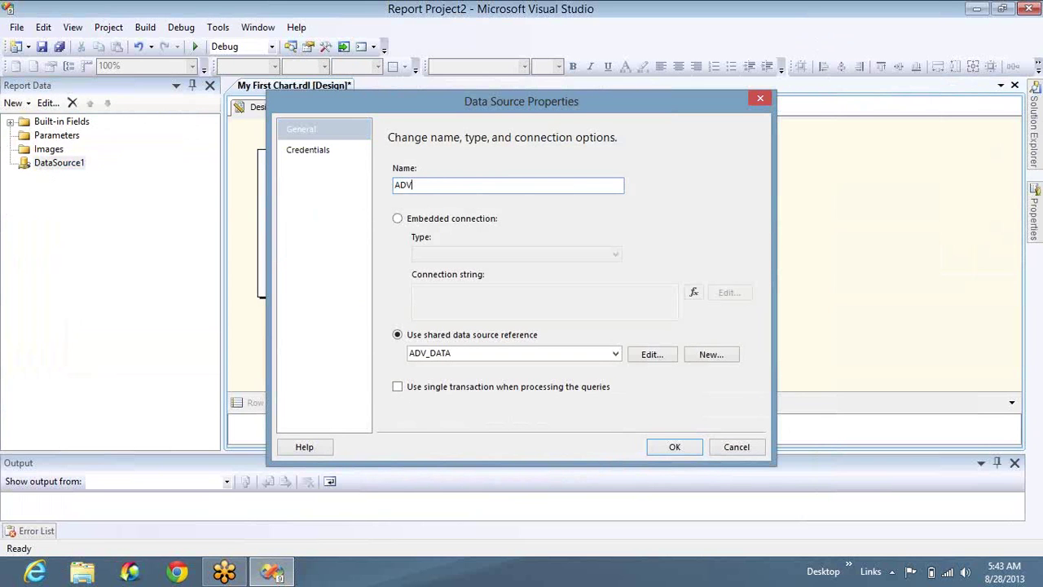
pyautogui.write('_Data')
pyautogui.press('BackSpace')
pyautogui.press('BackSpace')
pyautogui.press('BackSpace')
pyautogui.write('ata')
pyautogui.click(673, 445)
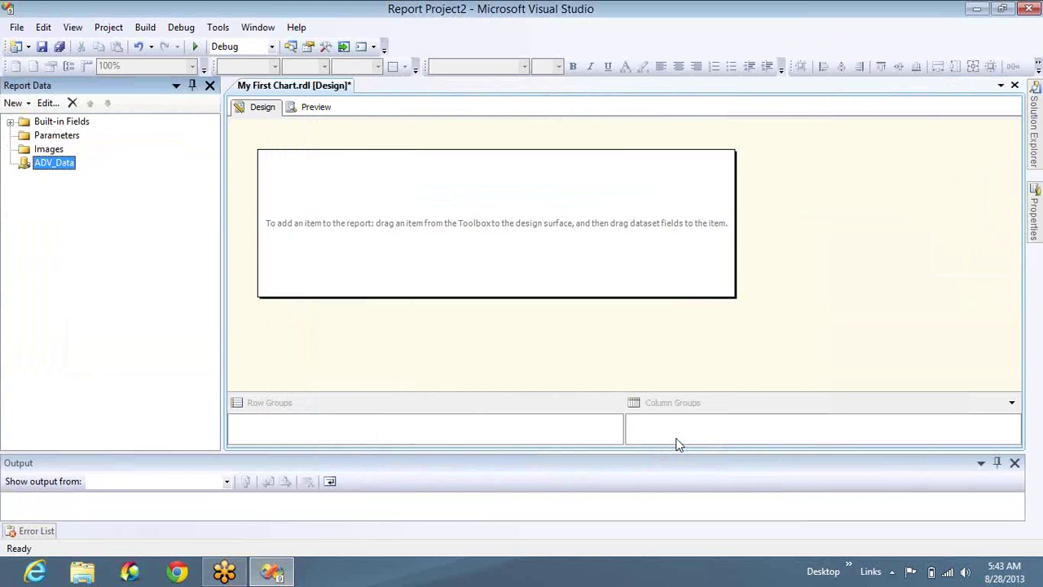
# Step: Add a dataset to the ADV_Data data source and name it ADV_DS
pyautogui.rightClick(48, 163)
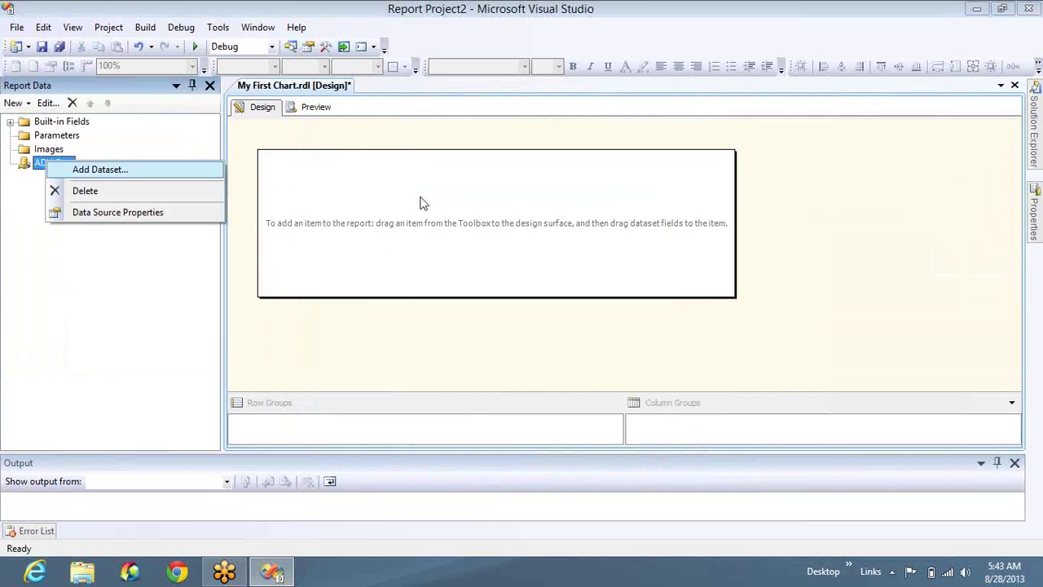
pyautogui.press('Return')
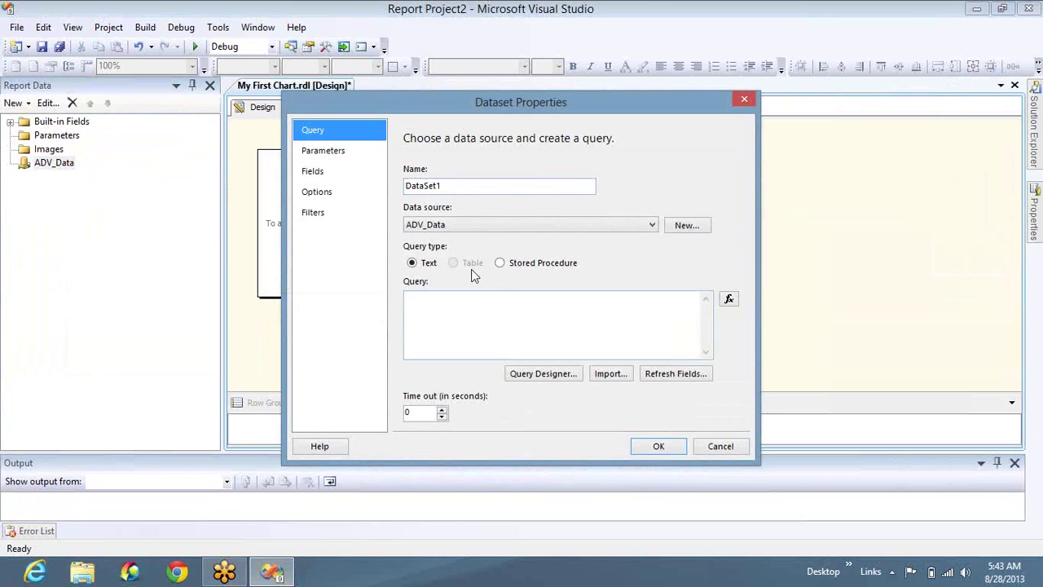
pyautogui.click(466, 185)
pyautogui.doubleClick(466, 184)
pyautogui.write('A')
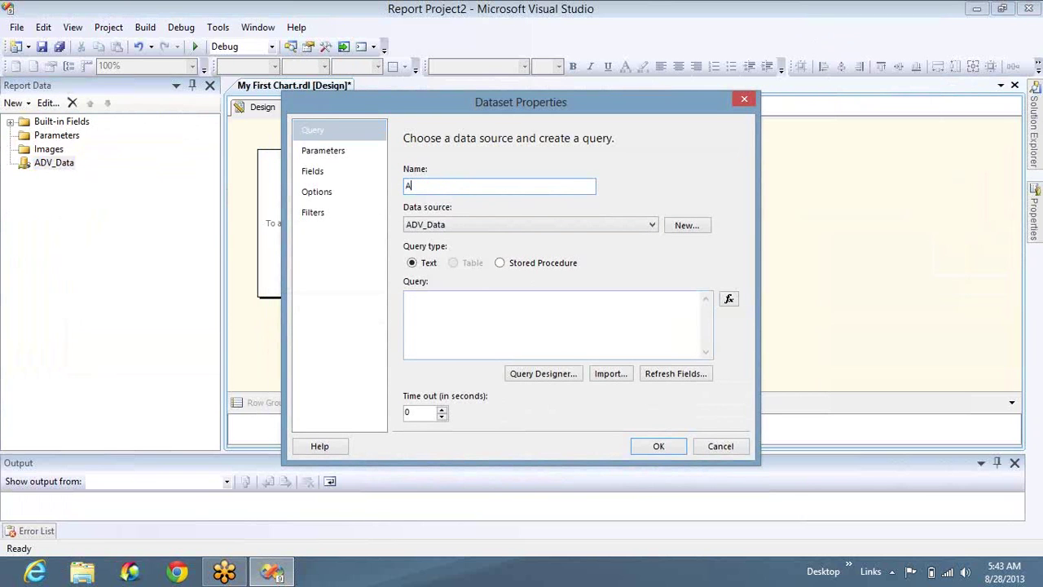
pyautogui.write('DV_DS')
# Step: Open the Query Designer in graphical mode and add the DimProduct, DimProductCategory and DimProductSubcategory tables
pyautogui.click(544, 373)
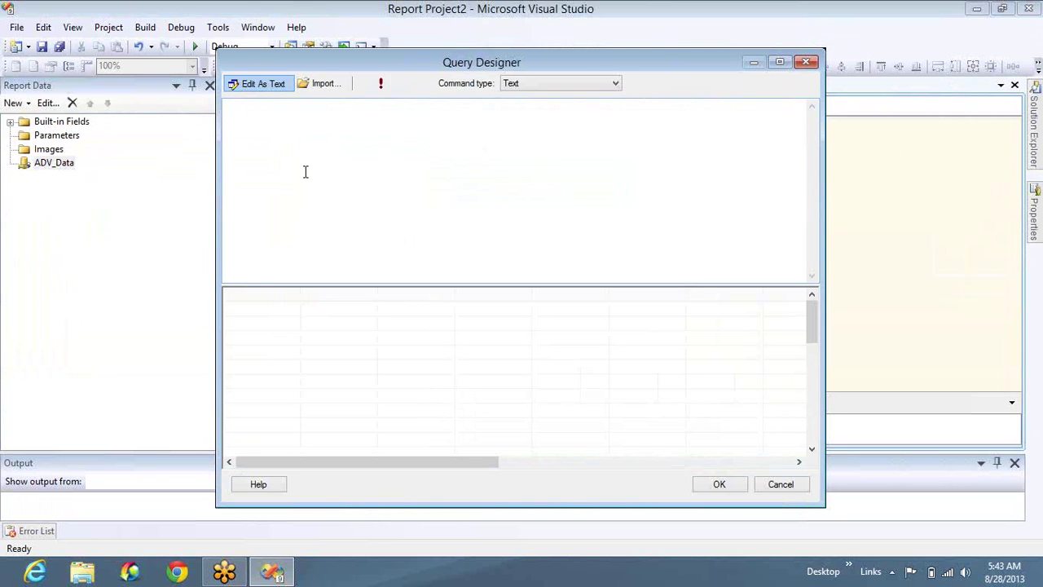
pyautogui.click(270, 83)
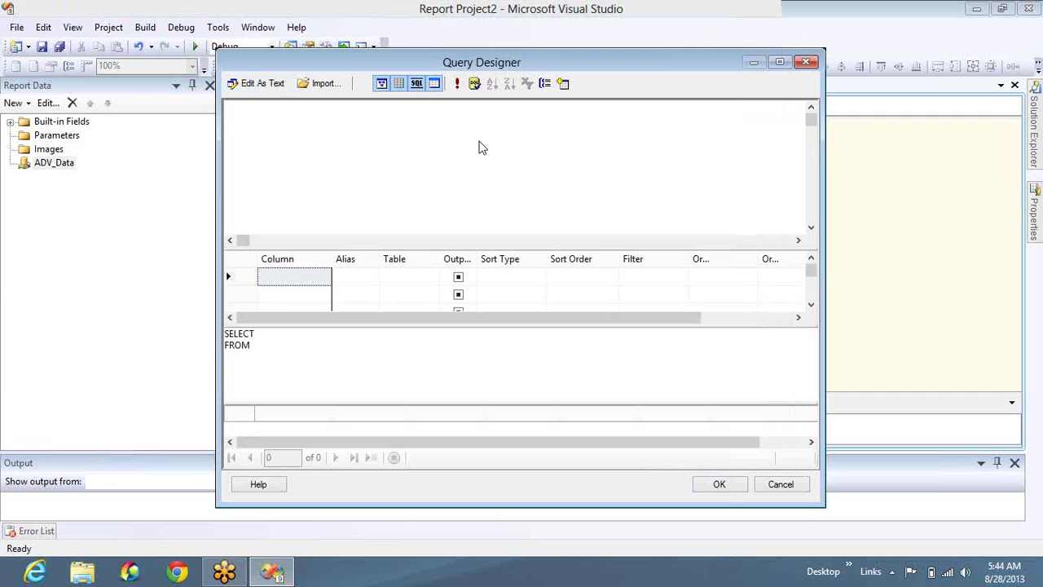
pyautogui.rightClick(480, 143)
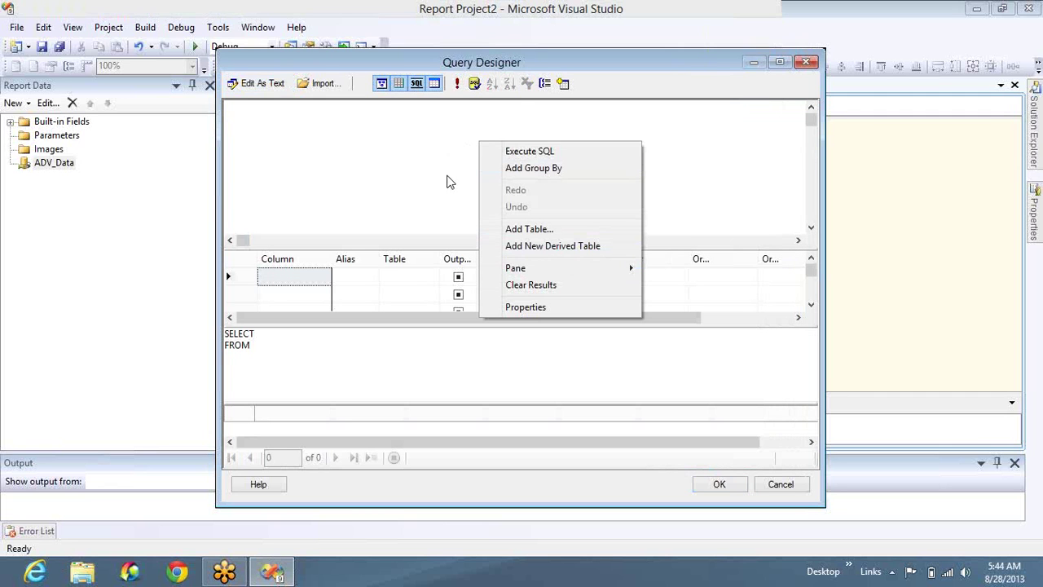
pyautogui.click(564, 84)
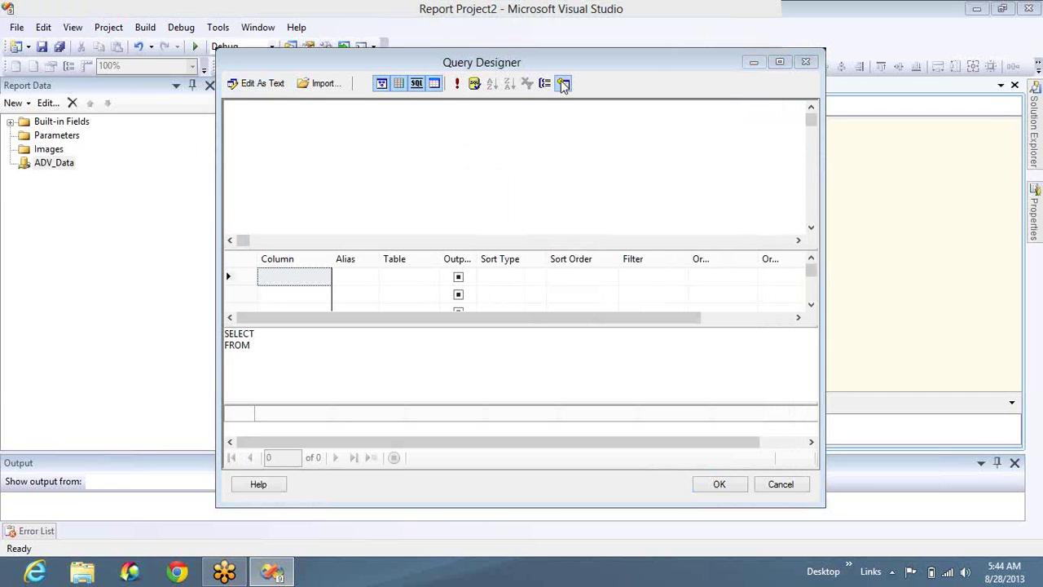
pyautogui.click(376, 271)
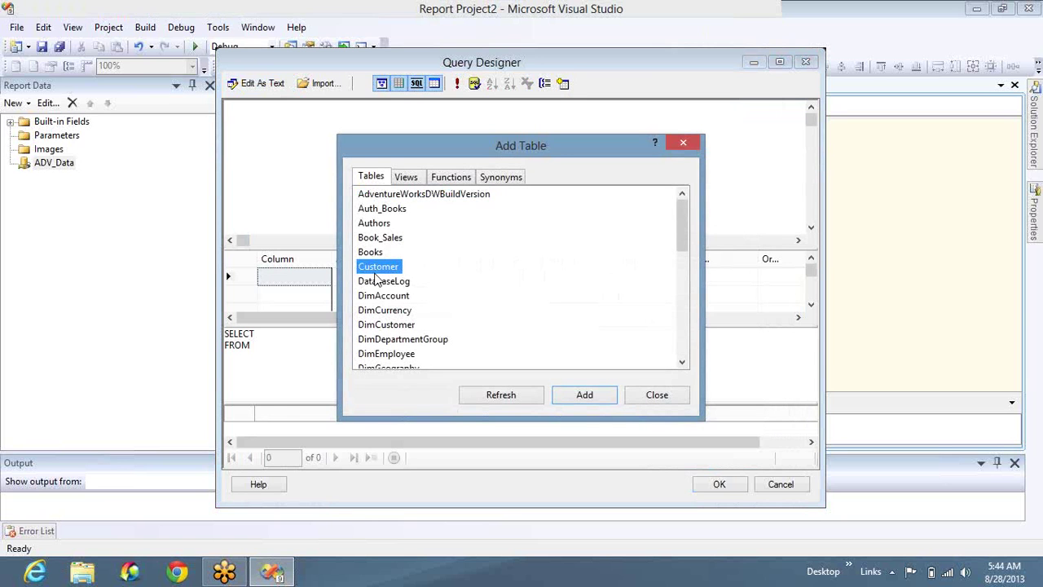
pyautogui.press('Down')
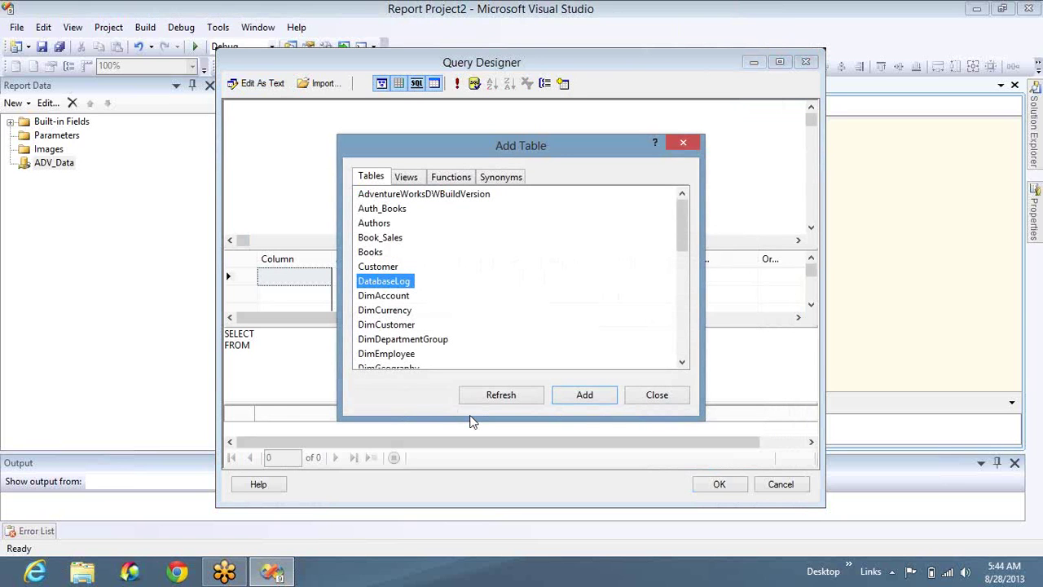
pyautogui.press('Down')
pyautogui.press('Down')
pyautogui.press('Down')
pyautogui.press('Down')
pyautogui.press('Down')
pyautogui.press('Down')
pyautogui.press('Down')
pyautogui.press('Down')
pyautogui.press('Down')
pyautogui.press('Down')
pyautogui.press('Down')
pyautogui.press('Down')
pyautogui.press('Down')
pyautogui.press('Down')
pyautogui.press('Down')
pyautogui.press('Down')
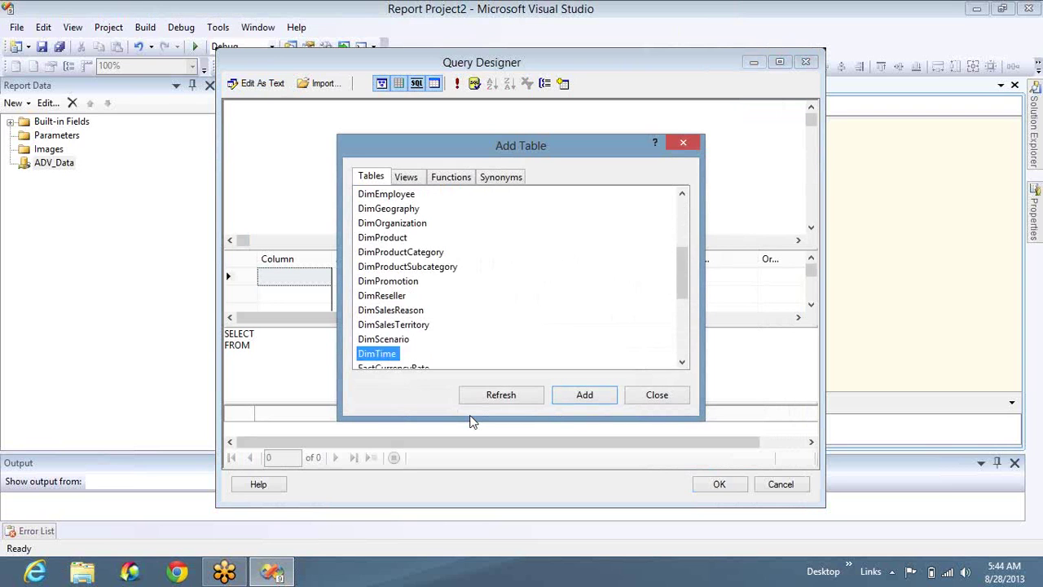
pyautogui.press('Up')
pyautogui.press('Up')
pyautogui.press('Up')
pyautogui.press('Up')
pyautogui.press('Up')
pyautogui.press('Up')
pyautogui.press('Up')
pyautogui.press('Up')
pyautogui.hotkey('shift', 'Down')
pyautogui.hotkey('shift', 'Down')
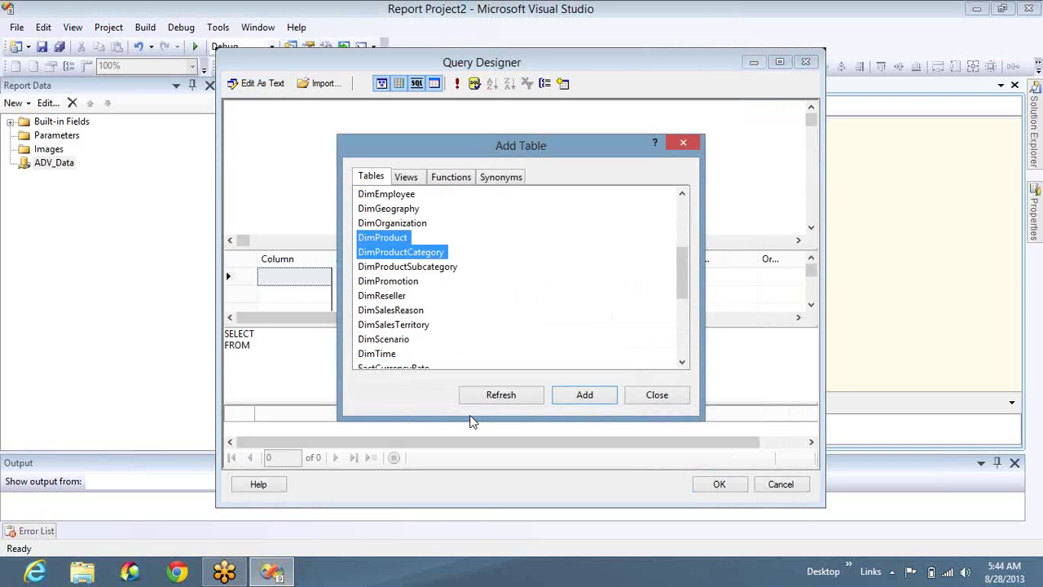
pyautogui.click(609, 397)
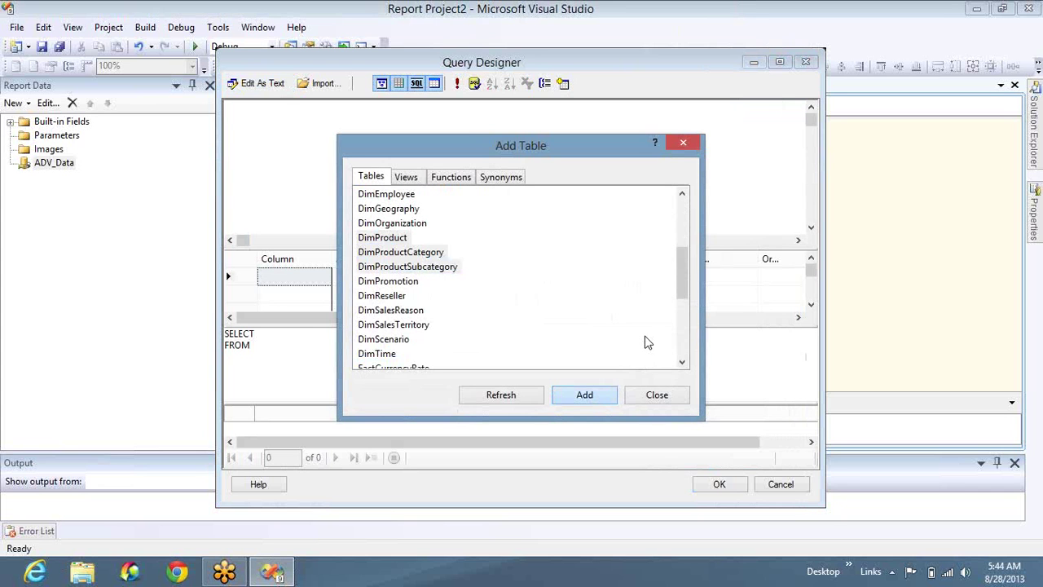
# Step: Add the FactInternetSales table to the query and review the generated join clauses
pyautogui.click(683, 354)
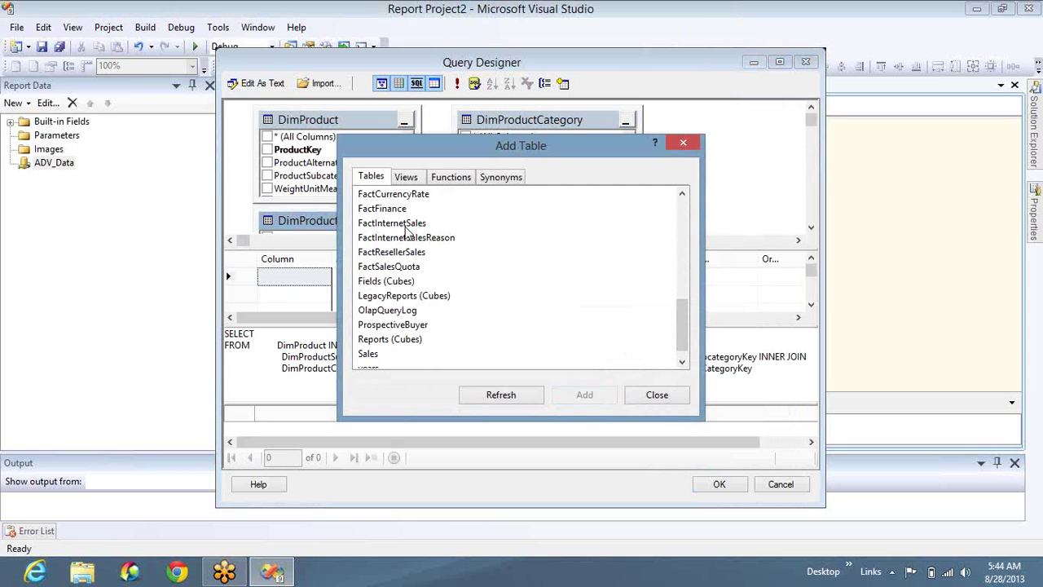
pyautogui.click(405, 226)
pyautogui.click(584, 395)
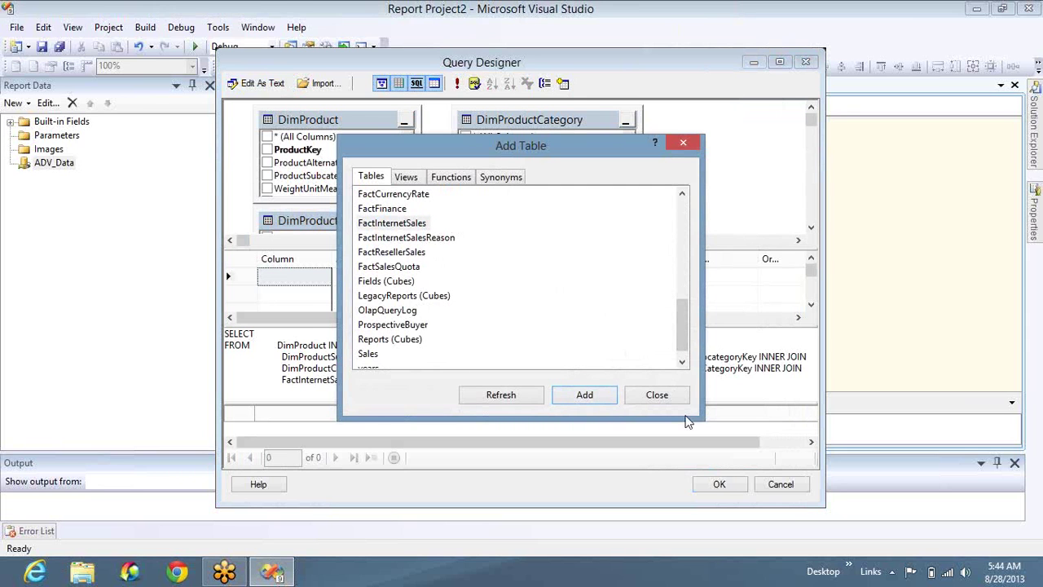
pyautogui.click(658, 398)
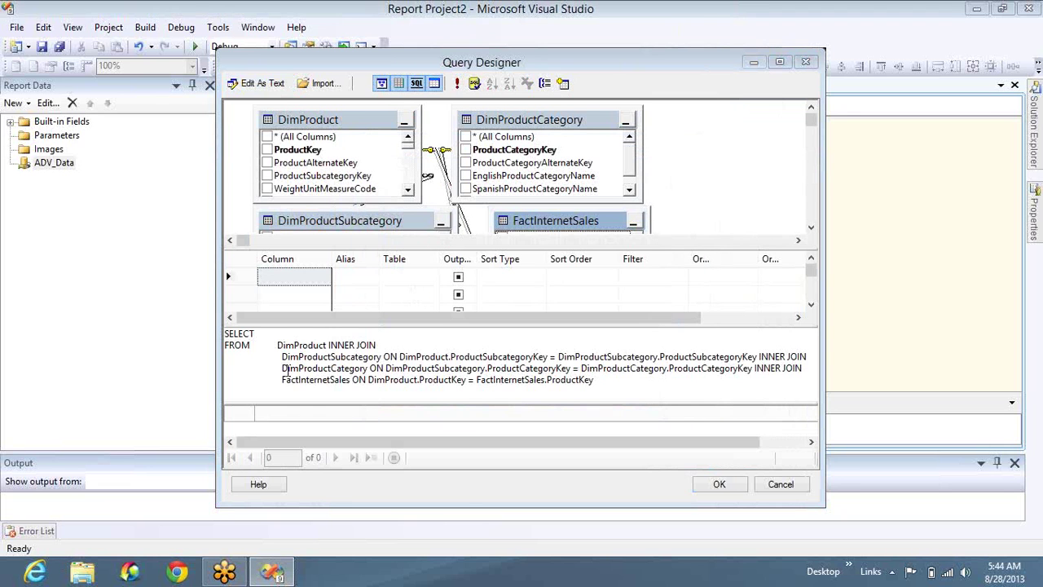
pyautogui.moveTo(281, 359); pyautogui.dragTo(431, 369)
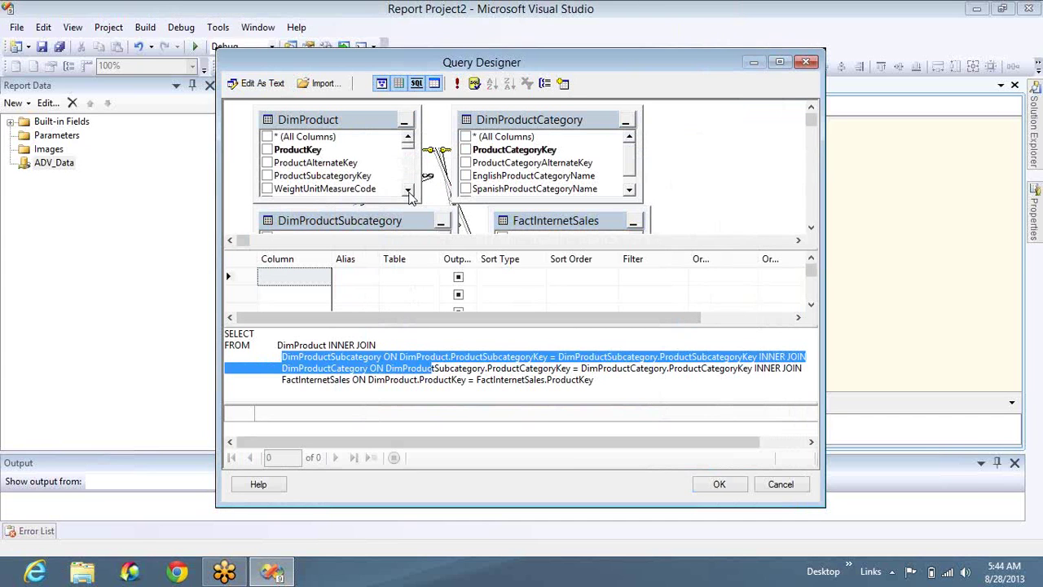
# Step: Include EnglishProductName and Color from DimProduct, and EnglishProductCategoryName from DimProductCategory, in the query output
pyautogui.click(410, 197)
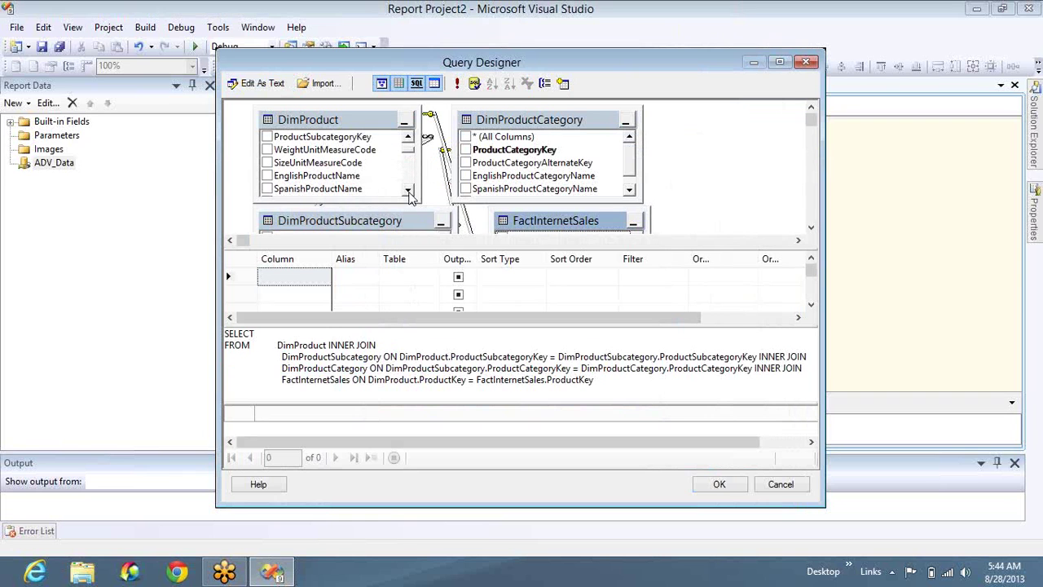
pyautogui.click(267, 176)
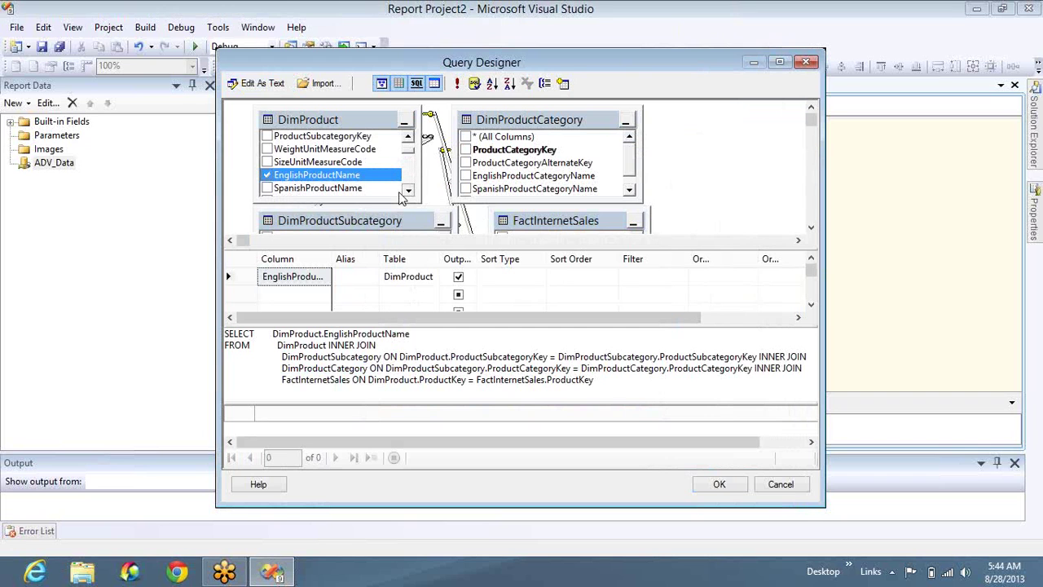
pyautogui.scroll(-2, 402, 198)
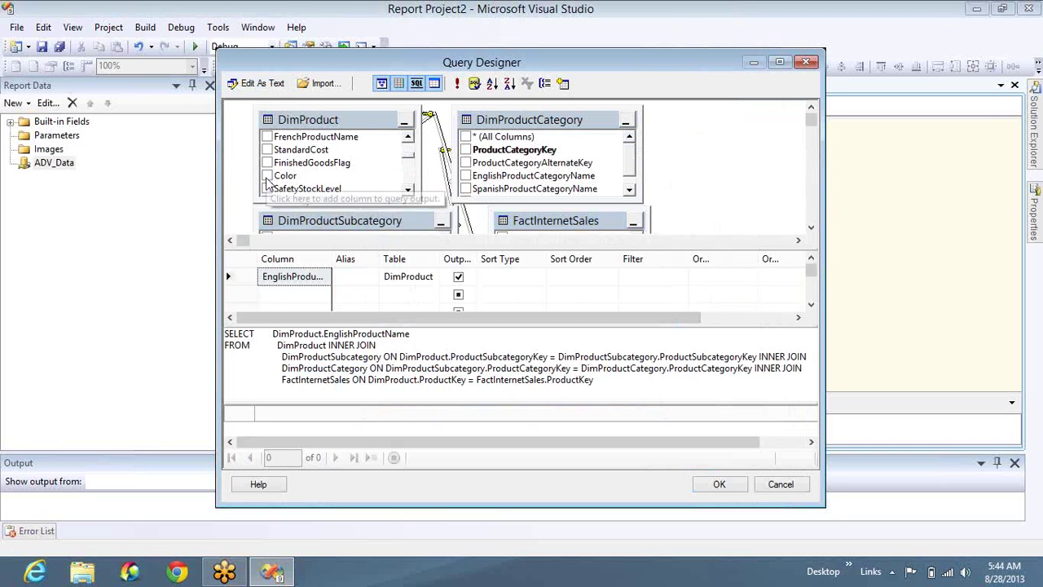
pyautogui.click(267, 176)
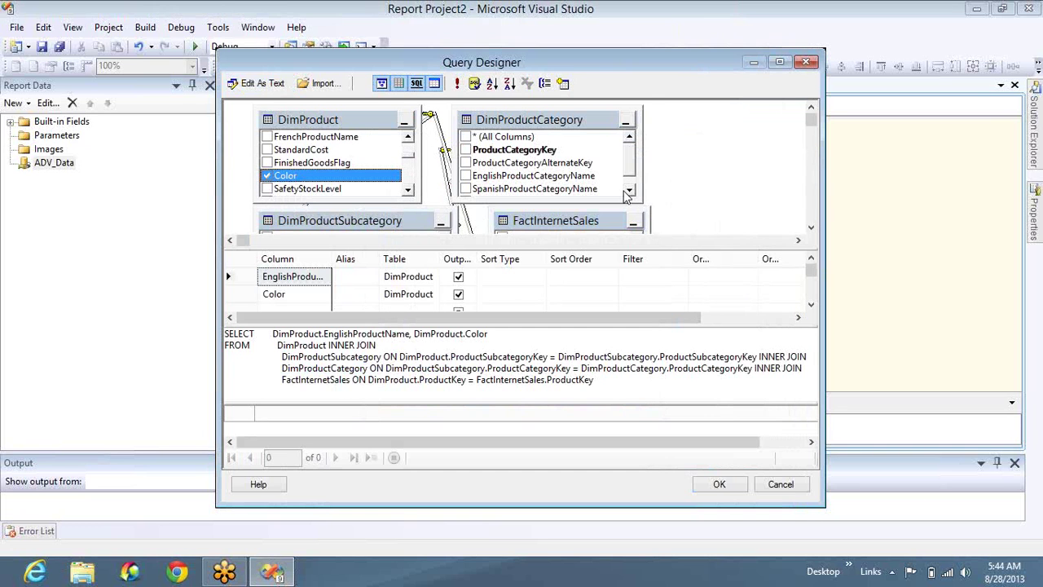
pyautogui.click(629, 191)
pyautogui.click(465, 163)
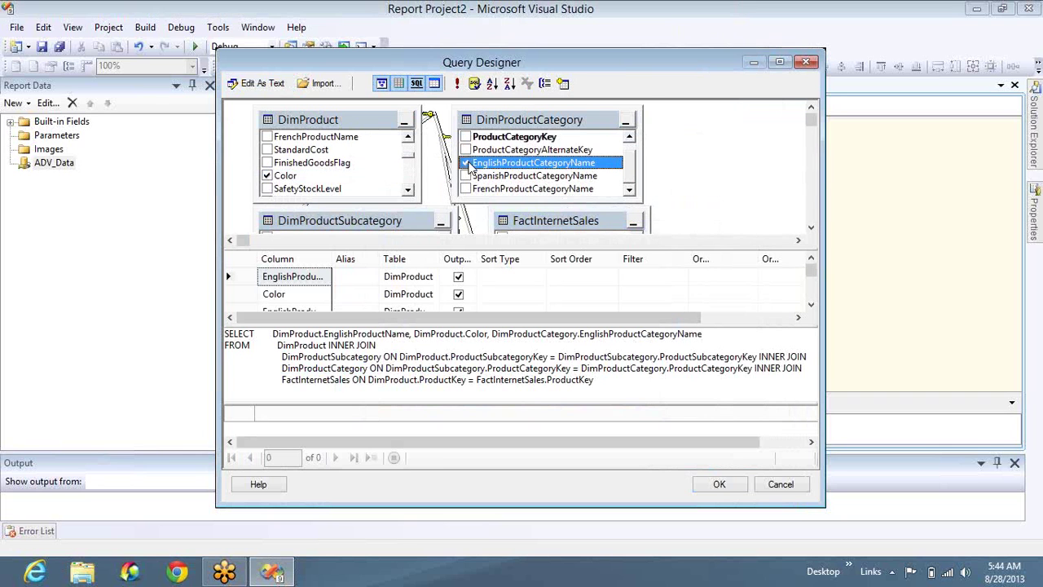
# Step: Hide the Query Designer's criteria grid and results panes to enlarge the table diagram
pyautogui.click(811, 227)
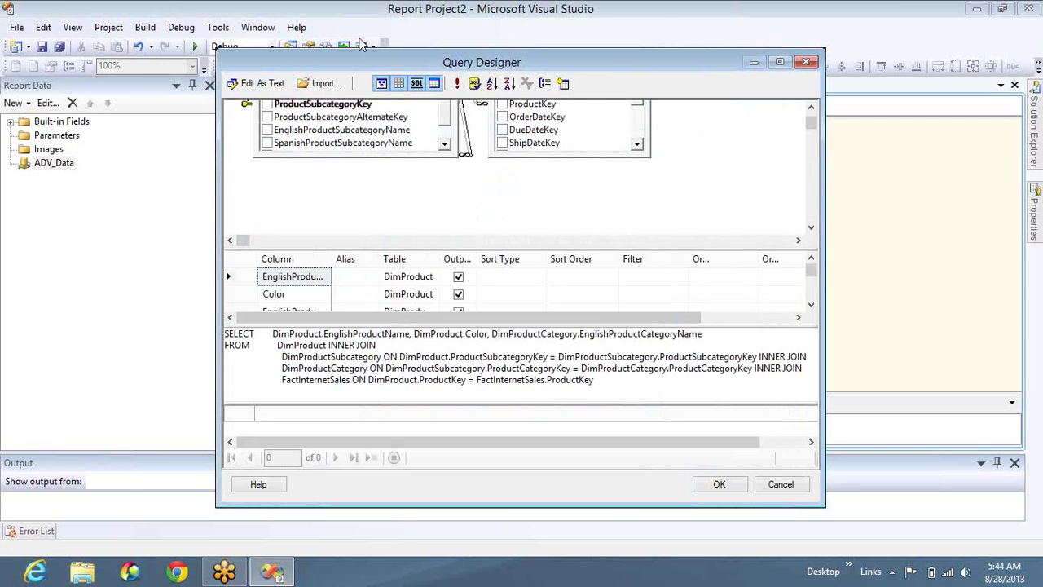
pyautogui.click(398, 85)
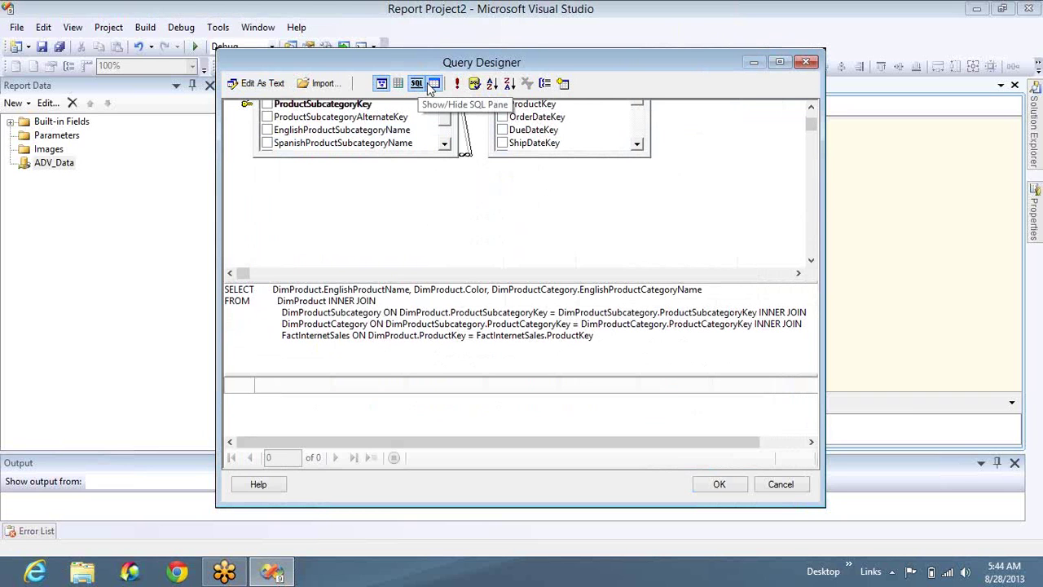
pyautogui.click(435, 86)
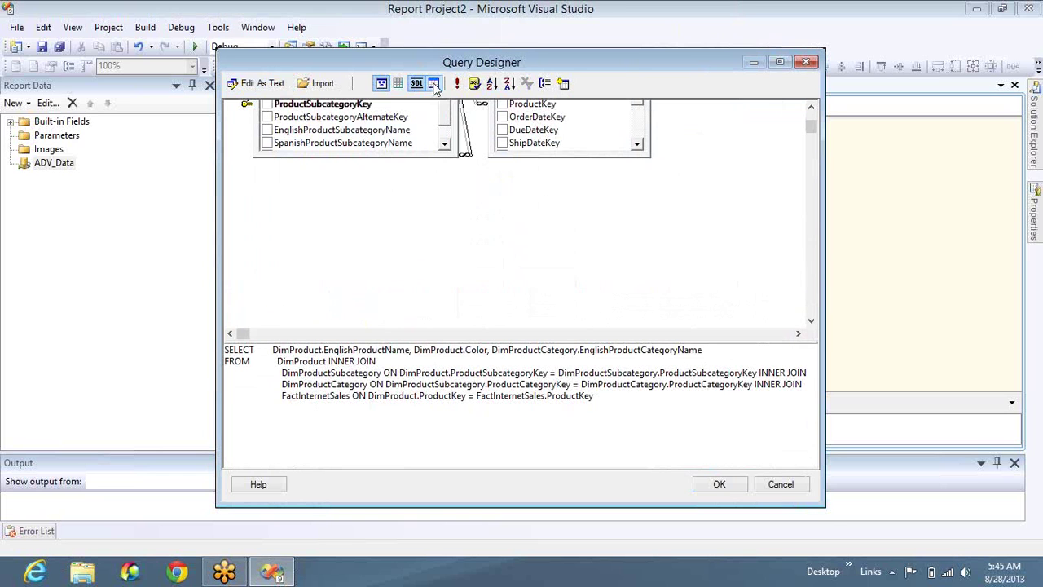
# Step: Include EnglishProductSubcategoryName from DimProductSubcategory plus SalesAmount and TaxAmt from FactInternetSales, then accept the query and save the dataset
pyautogui.click(810, 108)
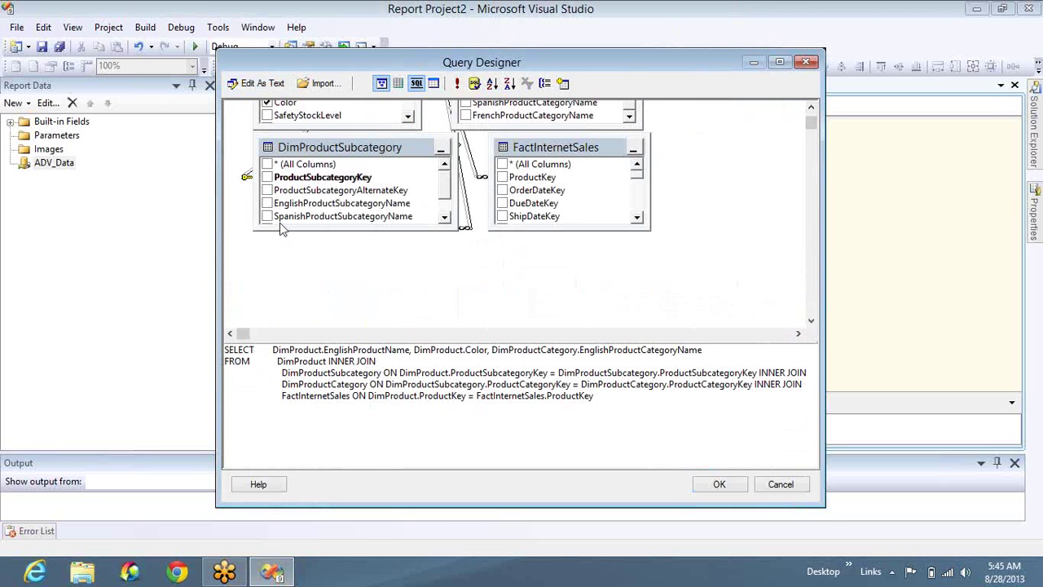
pyautogui.click(269, 203)
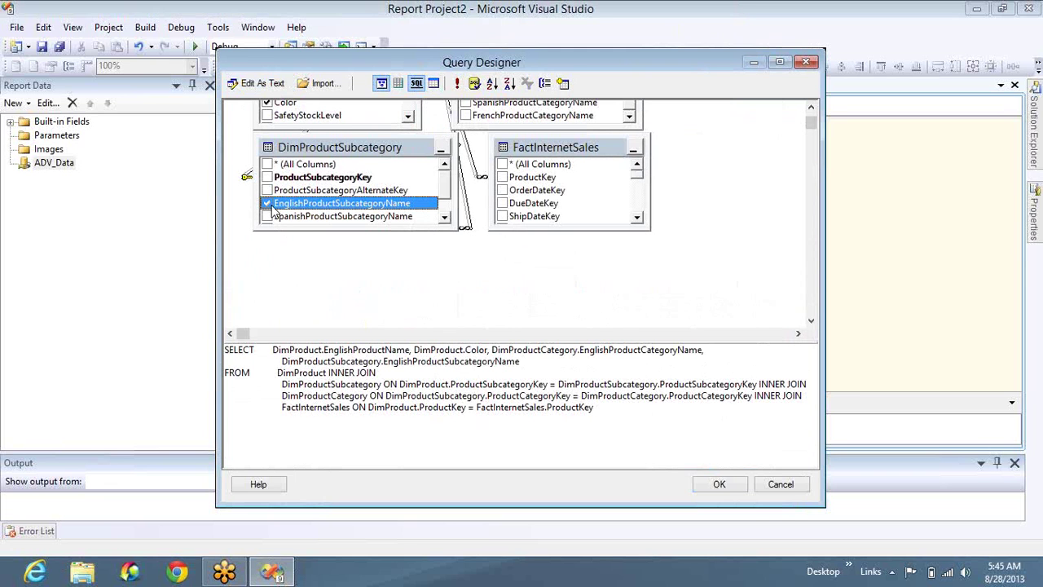
pyautogui.click(640, 204)
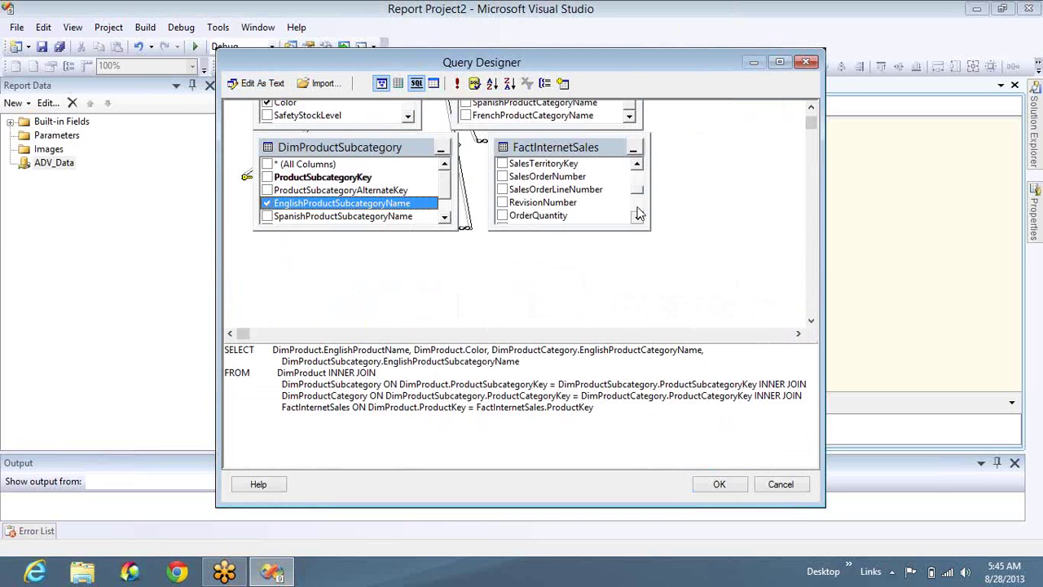
pyautogui.click(637, 213)
pyautogui.click(637, 216)
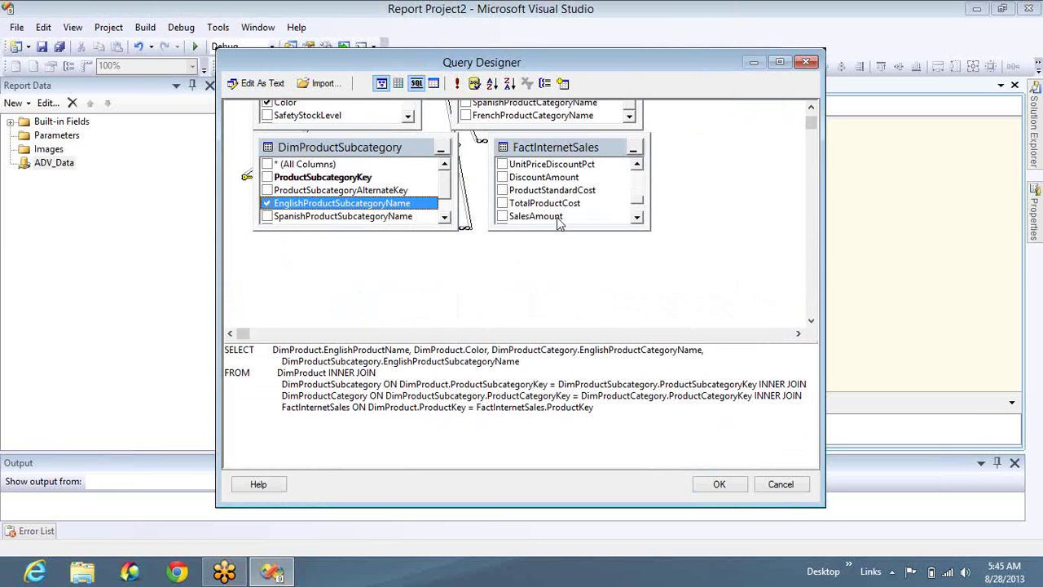
pyautogui.click(503, 216)
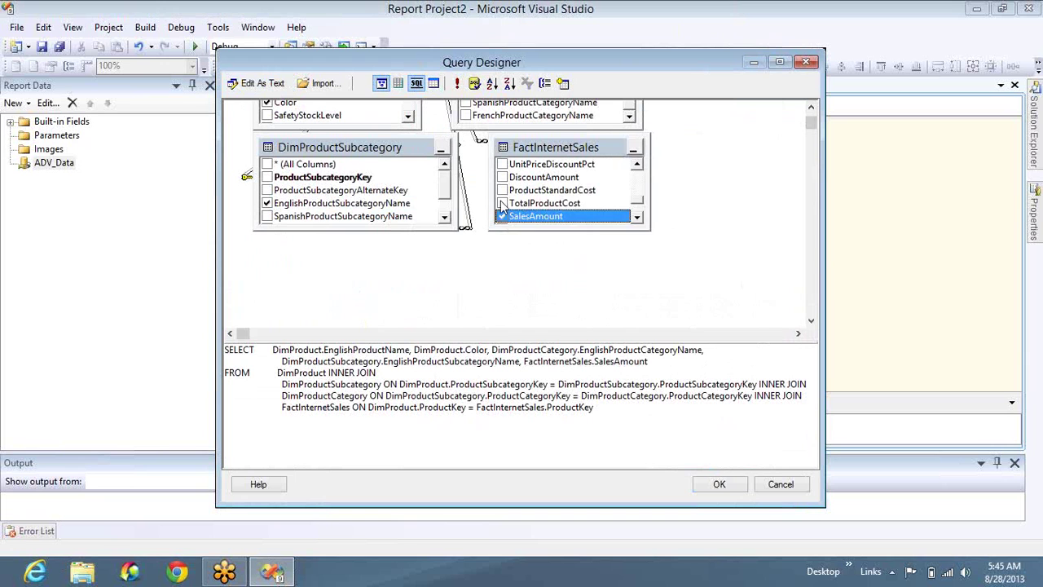
pyautogui.click(637, 211)
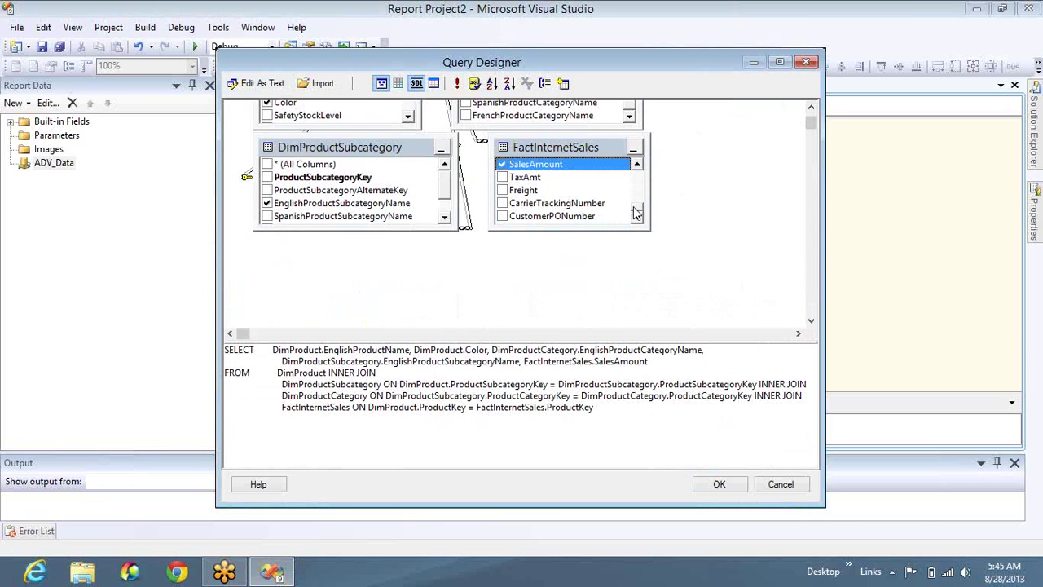
pyautogui.click(503, 177)
pyautogui.click(725, 484)
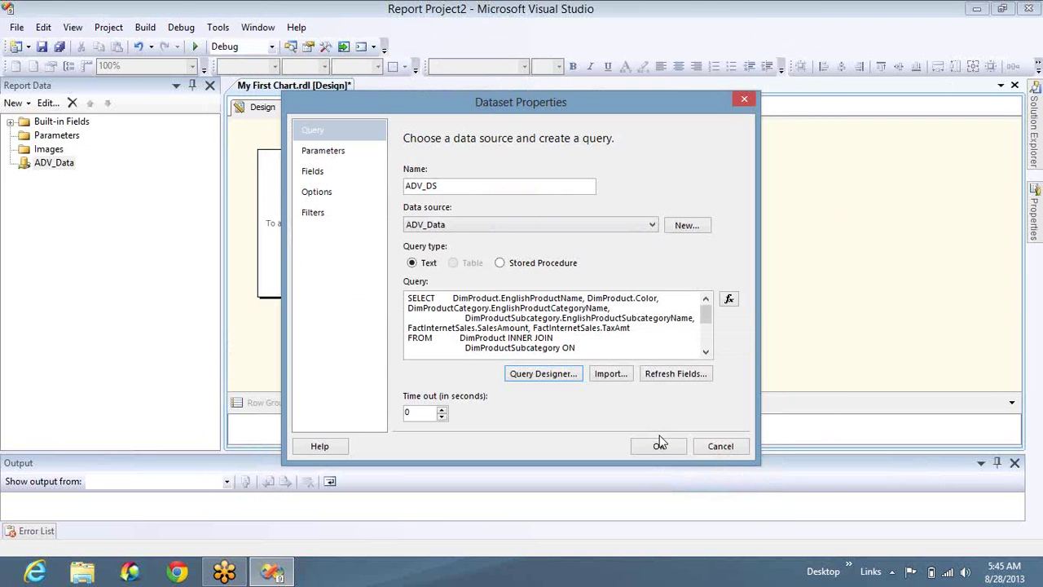
pyautogui.click(659, 446)
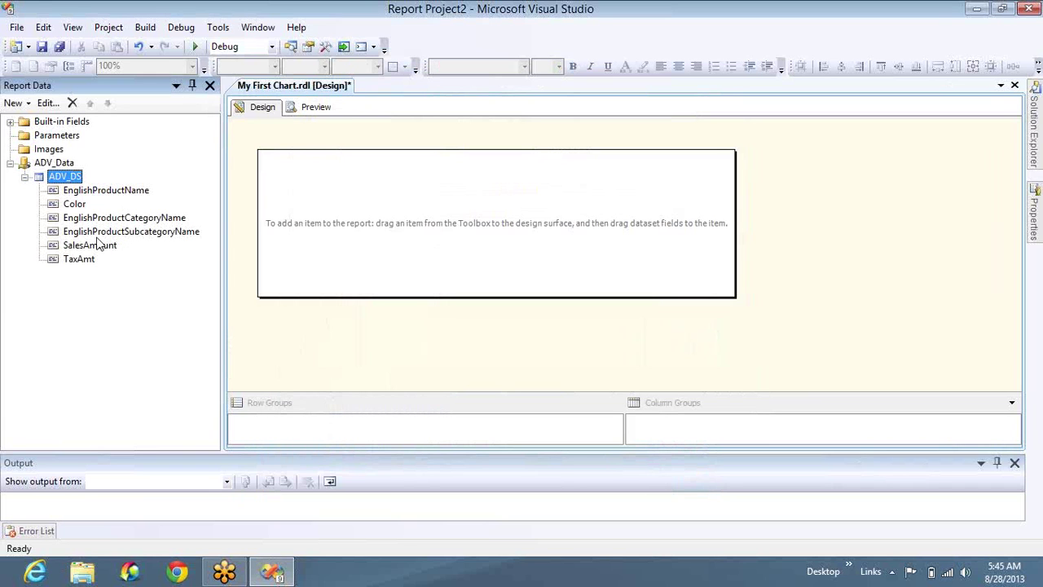
# Step: Open the field list of the ADV_DS dataset and rename the EnglishProductName field as Products
pyautogui.doubleClick(71, 180)
pyautogui.click(325, 163)
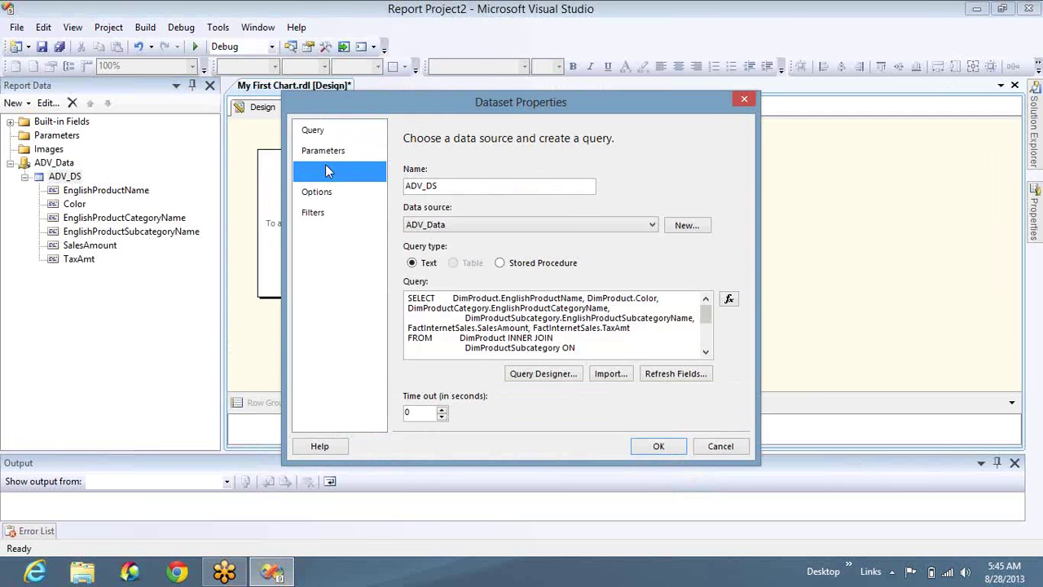
pyautogui.click(500, 215)
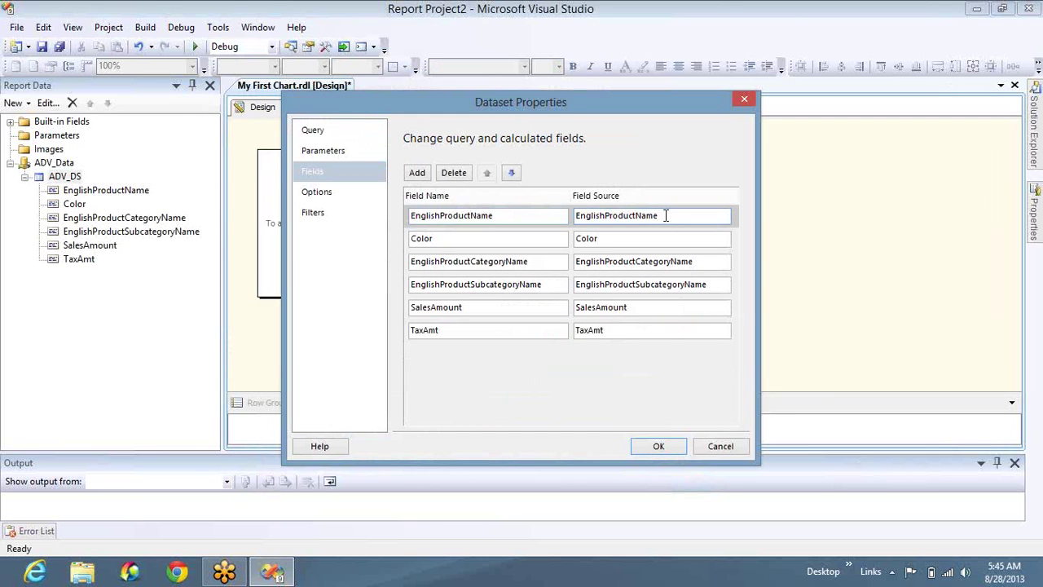
pyautogui.hotkey('ctrl', 'a')
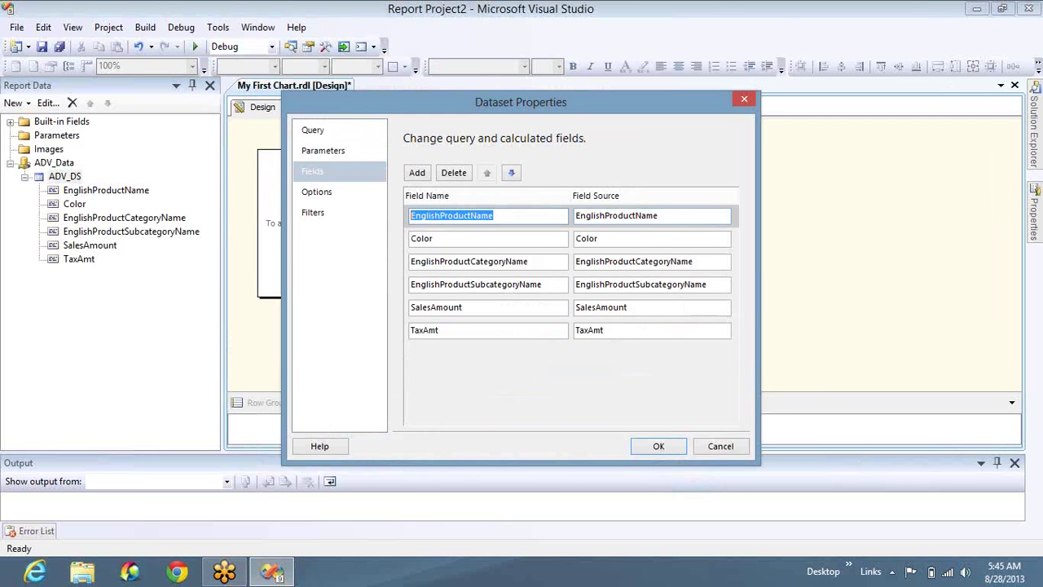
pyautogui.write('Products')
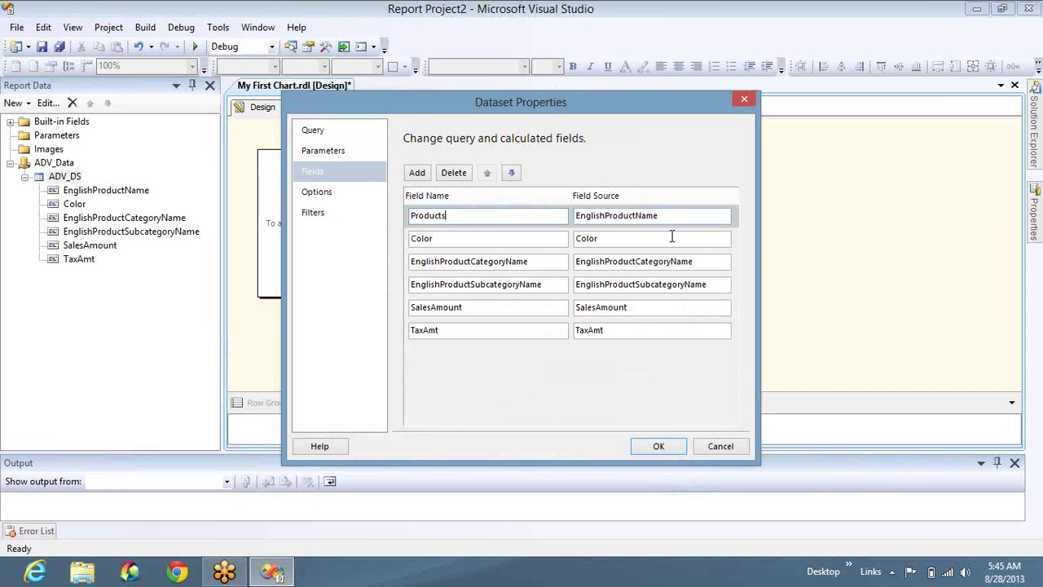
# Step: Rename the EnglishProductCategoryName field as Categories and the EnglishProductSubcategoryName field as Sub_Categories
pyautogui.click(561, 257)
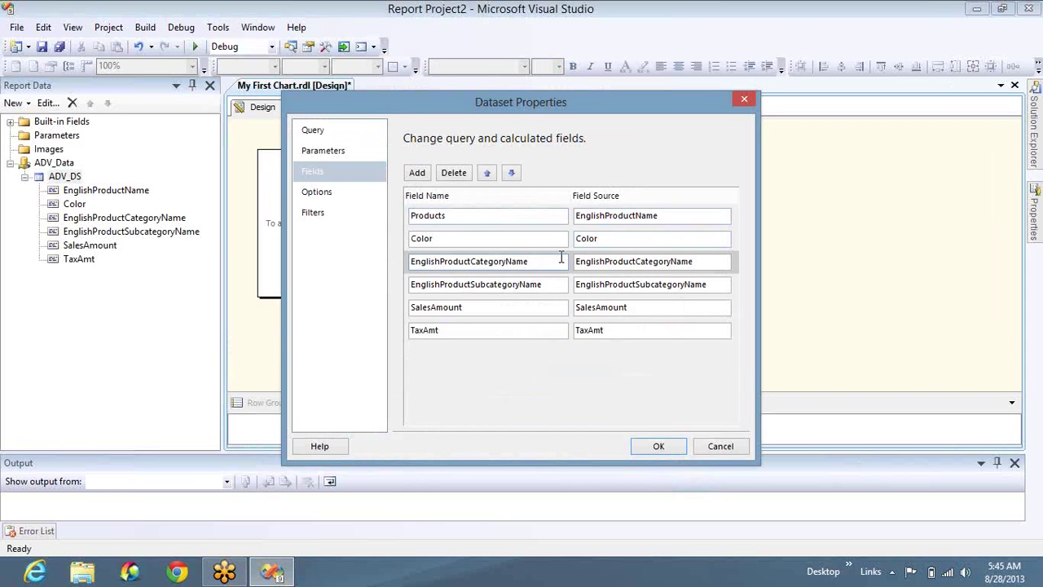
pyautogui.hotkey('ctrl', 'a')
pyautogui.write('Categor')
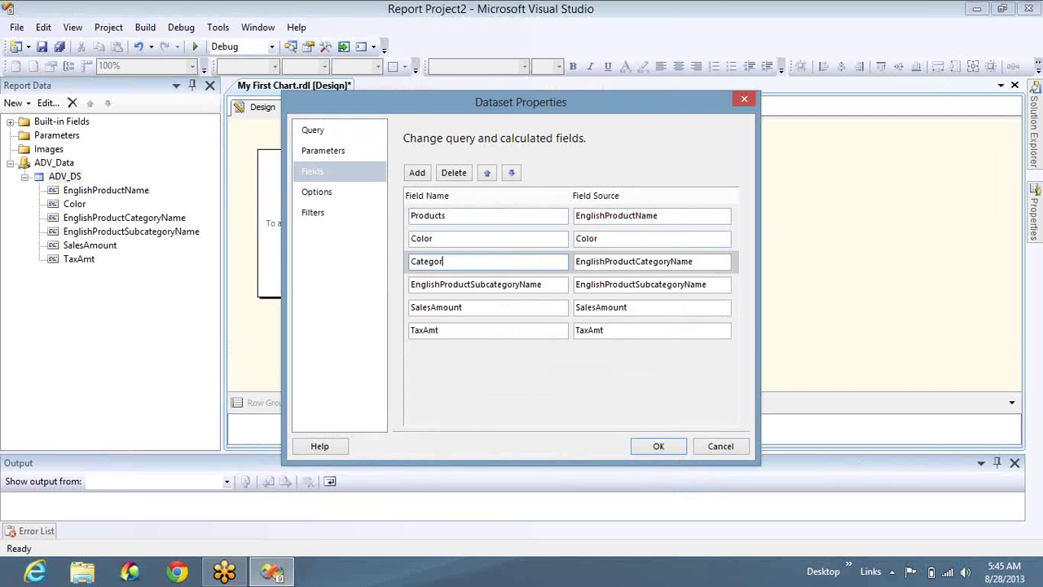
pyautogui.click(554, 286)
pyautogui.hotkey('ctrl', 'a')
pyautogui.write('S')
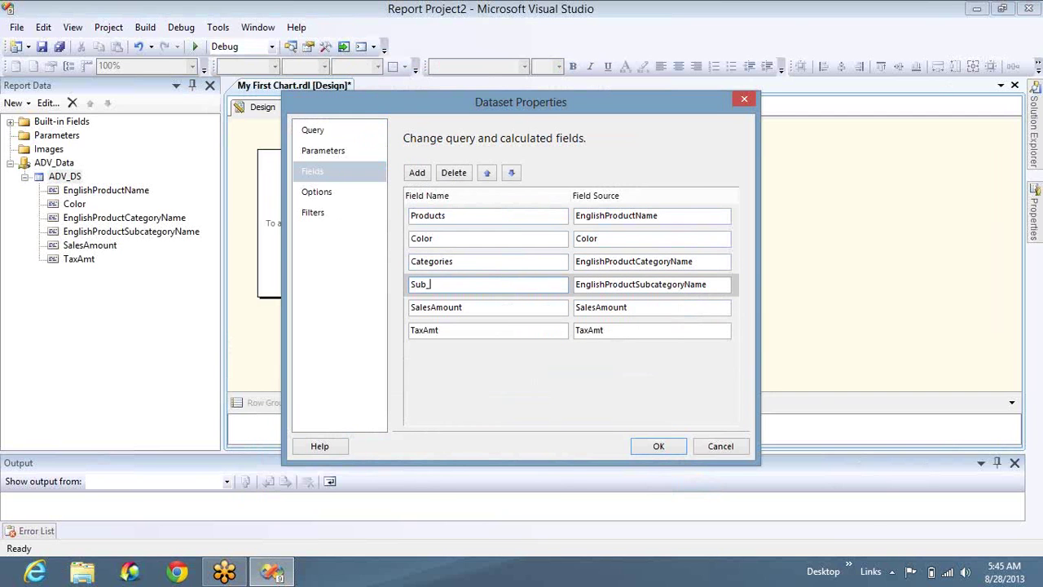
pyautogui.write('ub_Categories')
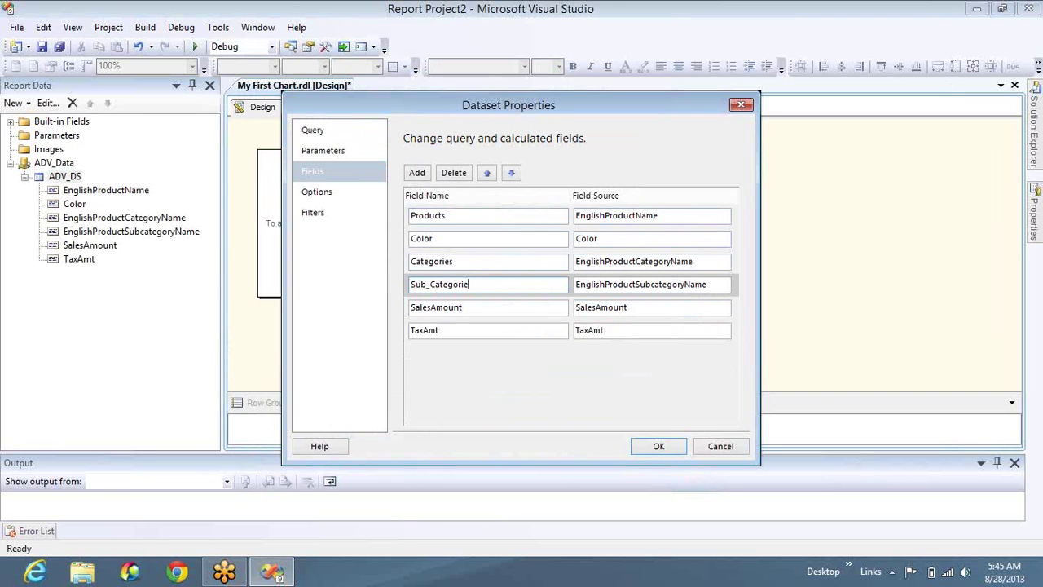
# Step: Rename the SalesAmount field as Sales and the TaxAmt field as Tax_Amt, and save the dataset properties
pyautogui.click(508, 307)
pyautogui.press('BackSpace')
pyautogui.press('BackSpace')
pyautogui.press('BackSpace')
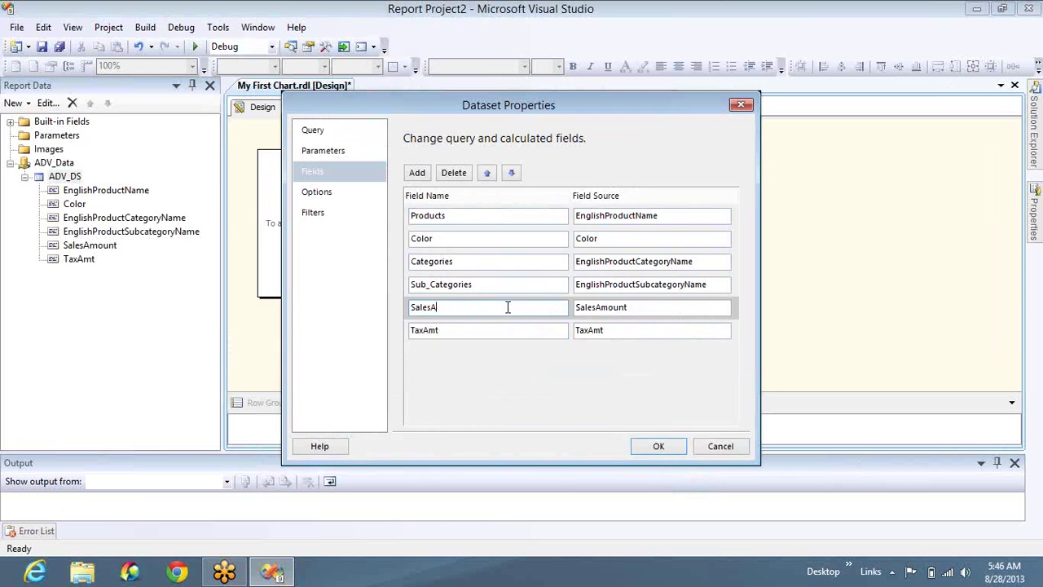
pyautogui.click(496, 329)
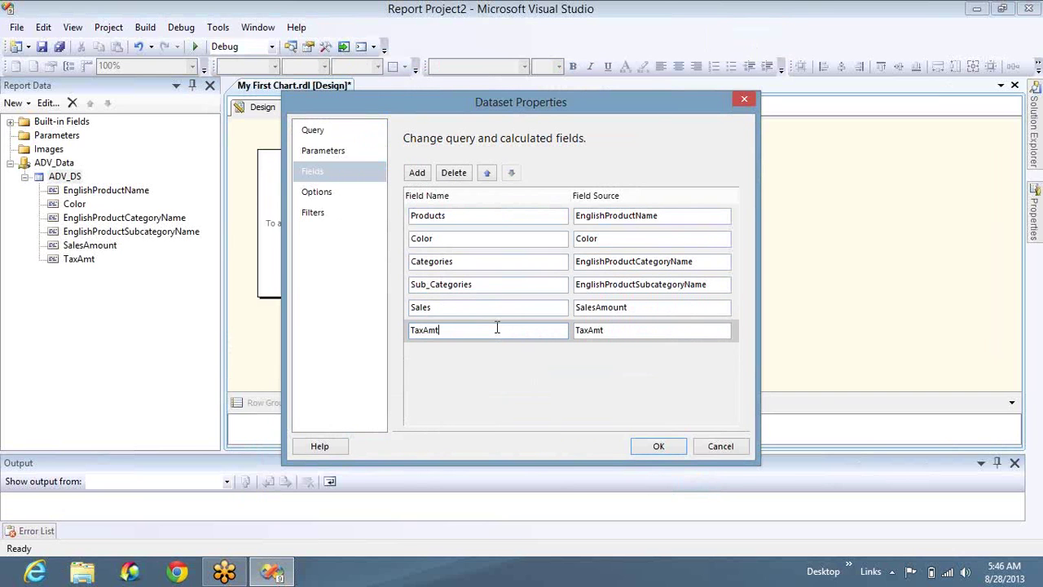
pyautogui.click(668, 450)
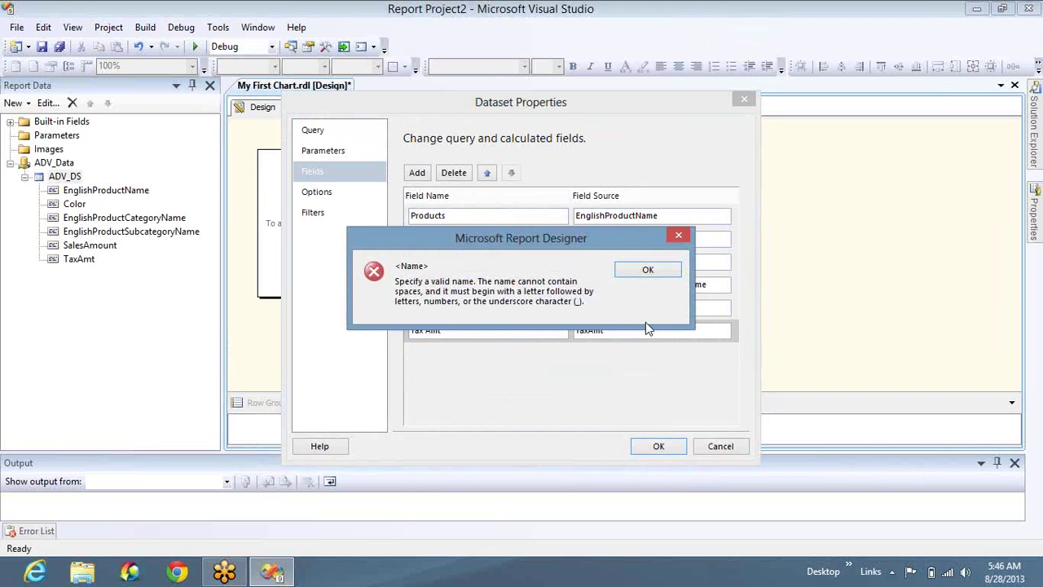
pyautogui.click(648, 272)
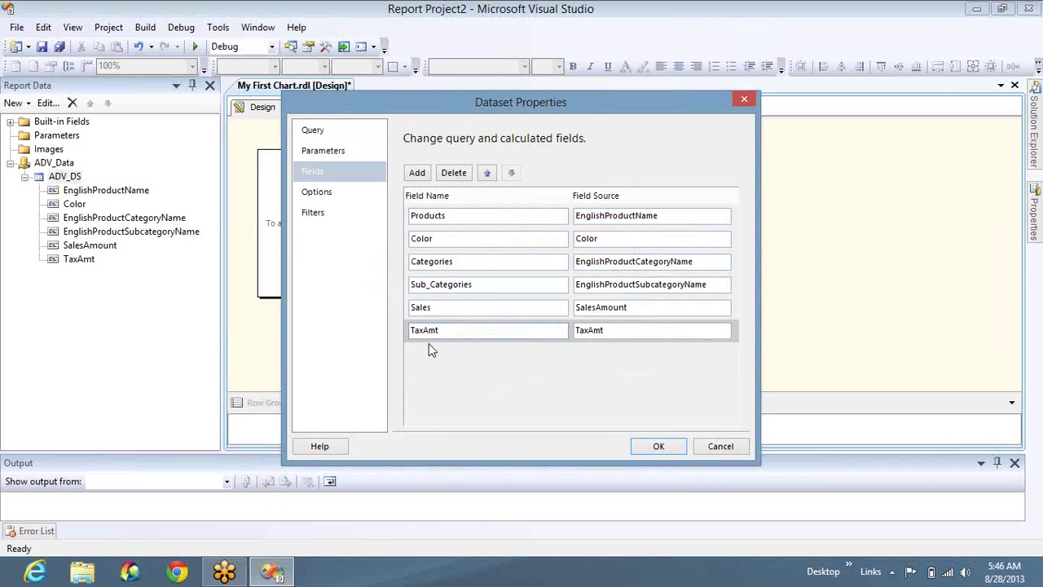
pyautogui.write('_')
pyautogui.click(658, 446)
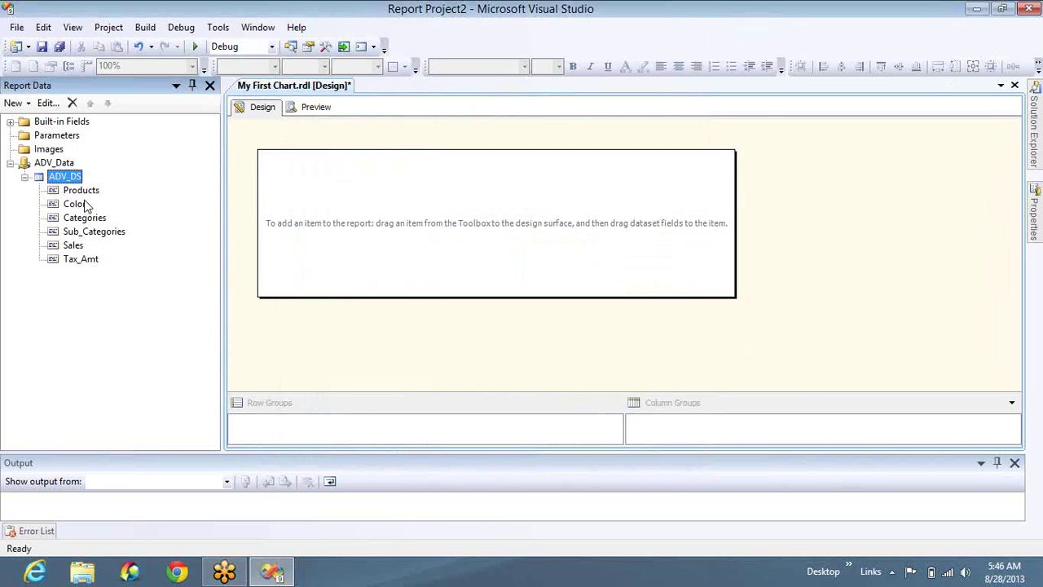
pyautogui.rightClick(326, 178)
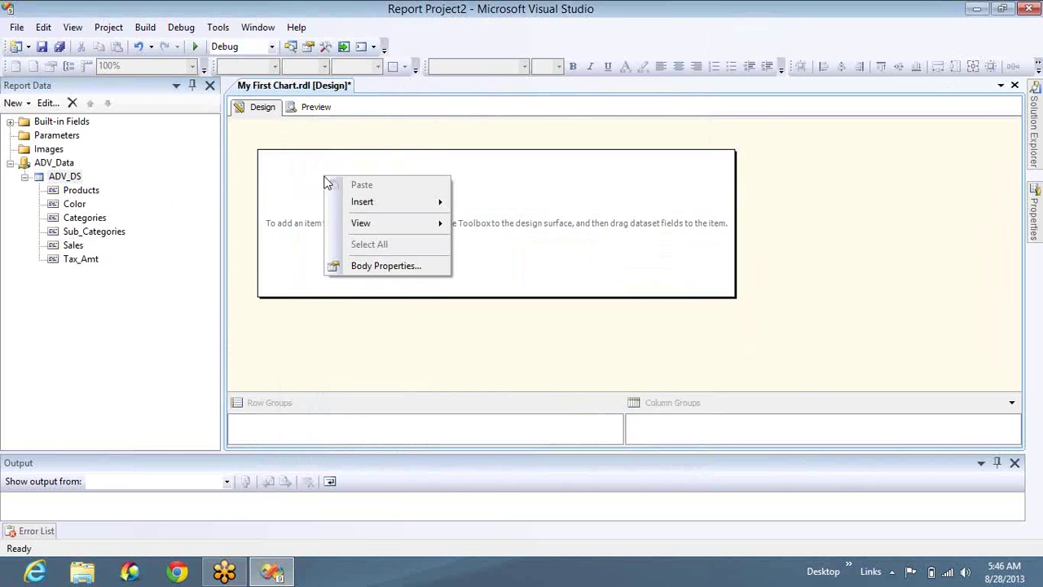
pyautogui.moveTo(414, 204)
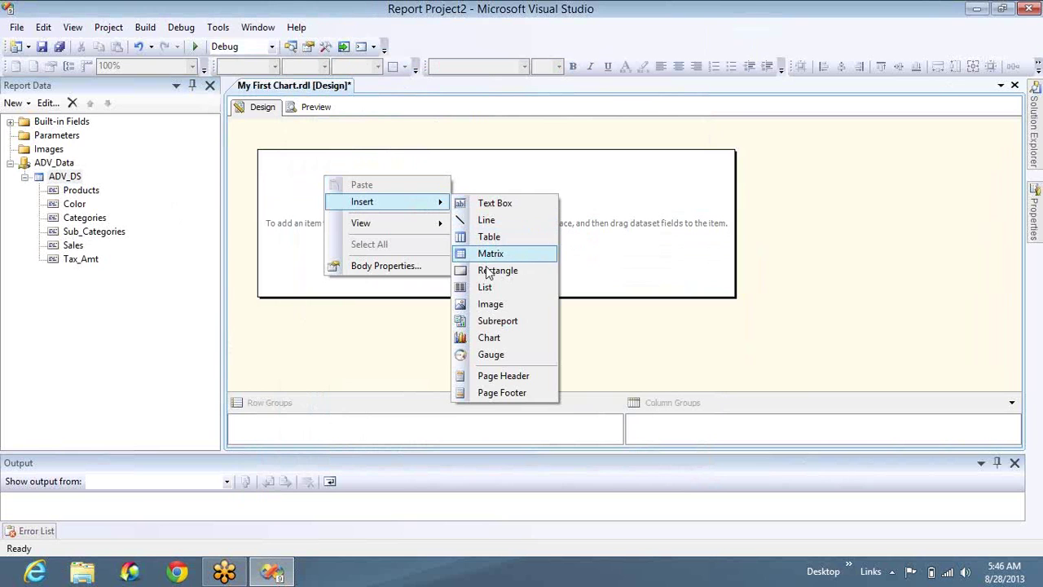
pyautogui.click(512, 336)
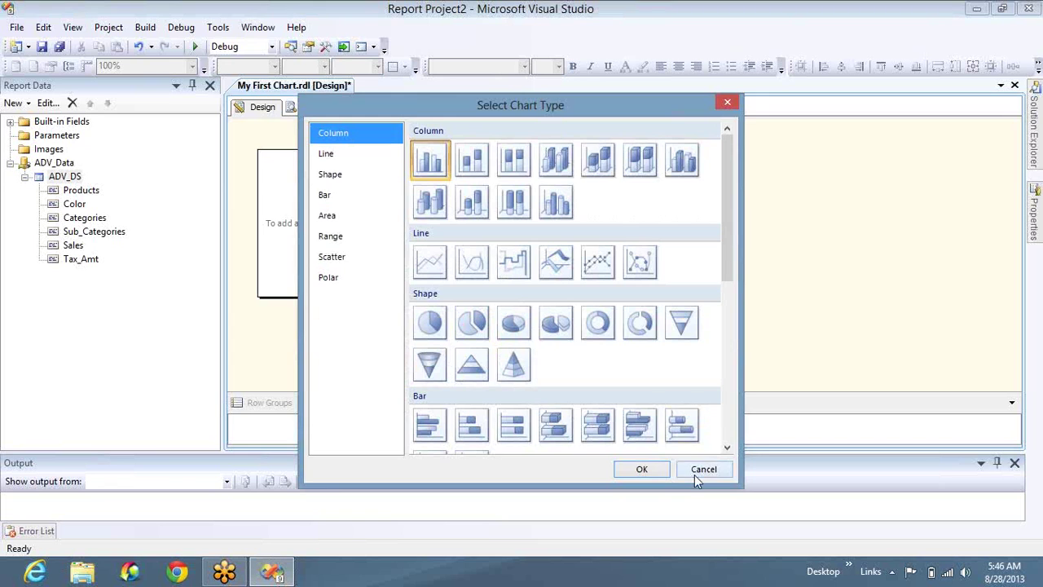
pyautogui.click(704, 470)
# Step: Start inserting a chart into the empty report body and open the chart type selection
pyautogui.rightClick(484, 216)
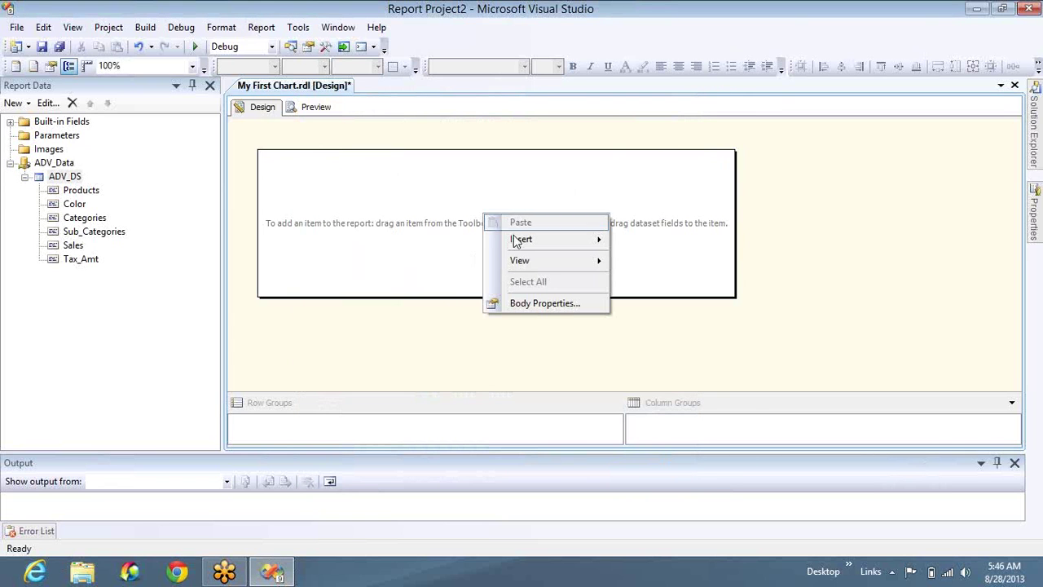
pyautogui.moveTo(529, 239)
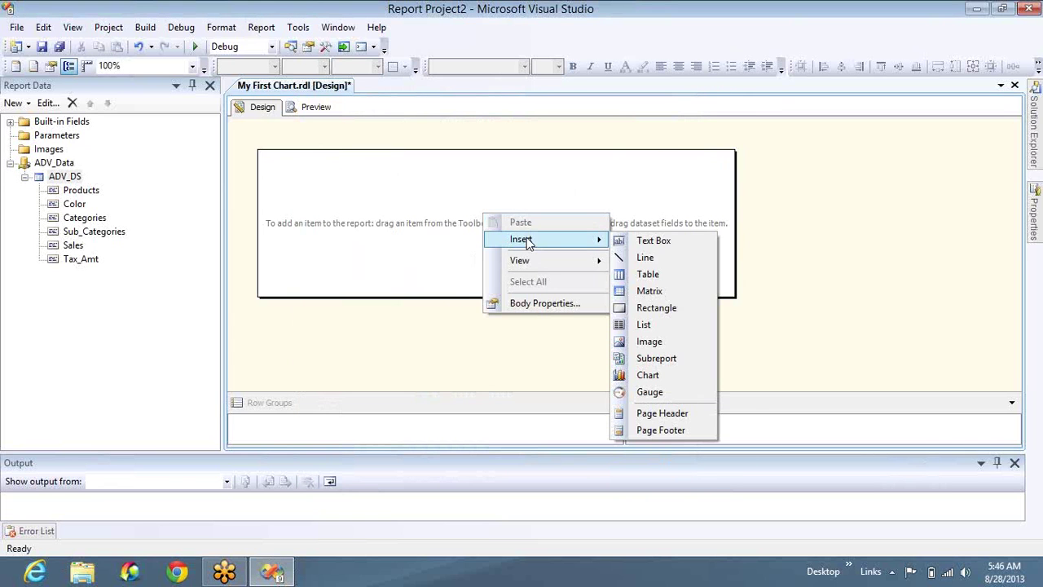
pyautogui.click(655, 381)
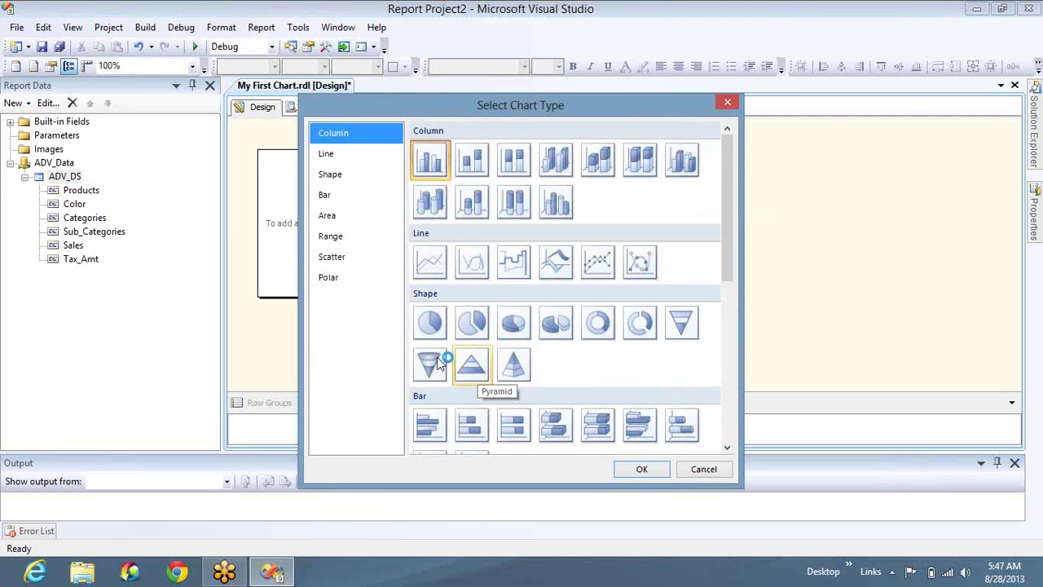
# Step: Examine the available Polar, Scatter, Range, Area and Bar chart types
pyautogui.click(326, 277)
pyautogui.press('super')
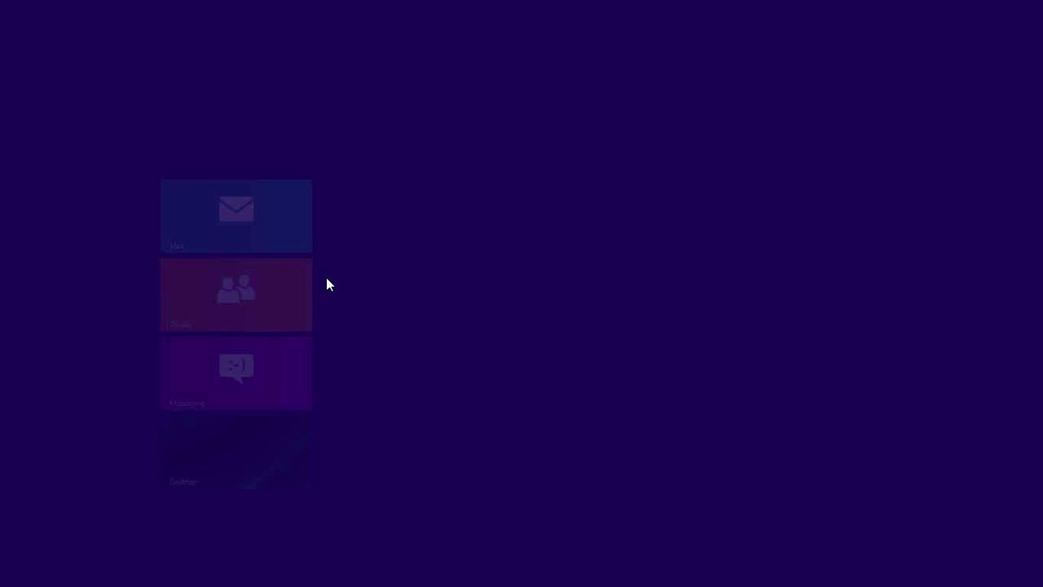
pyautogui.hotkey('alt', 'Tab')
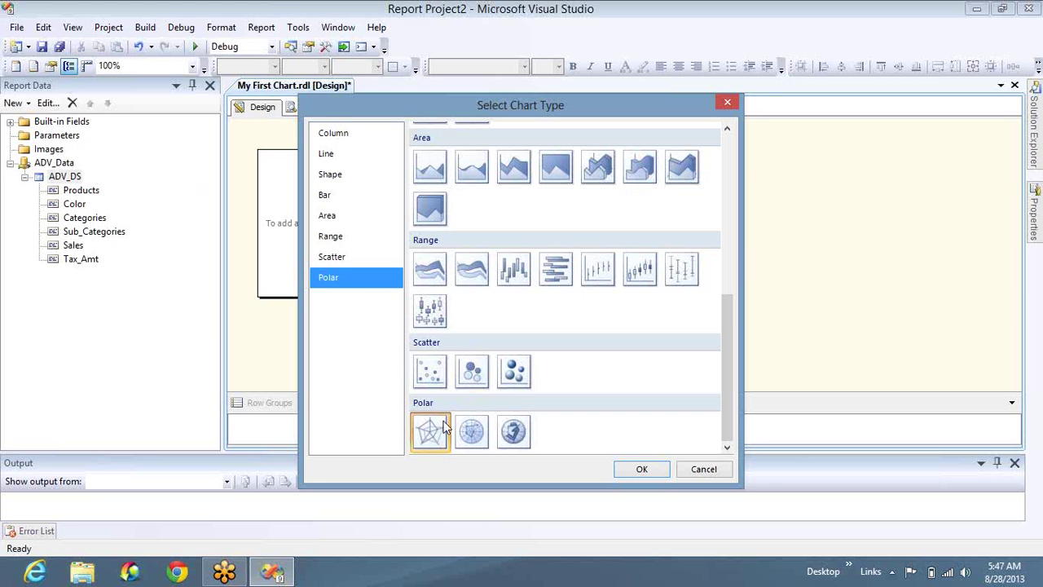
pyautogui.click(346, 261)
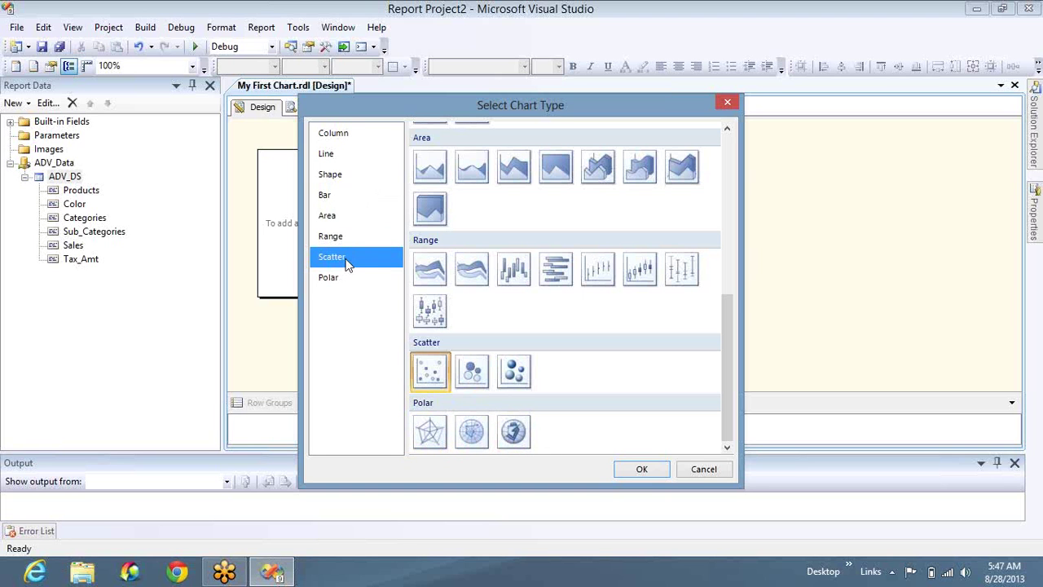
pyautogui.click(343, 242)
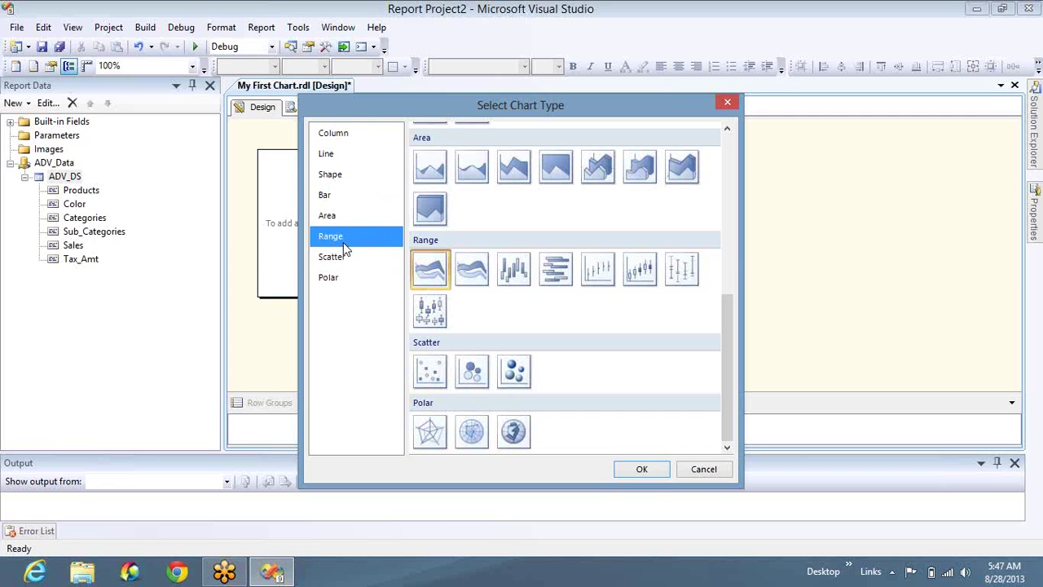
pyautogui.click(331, 216)
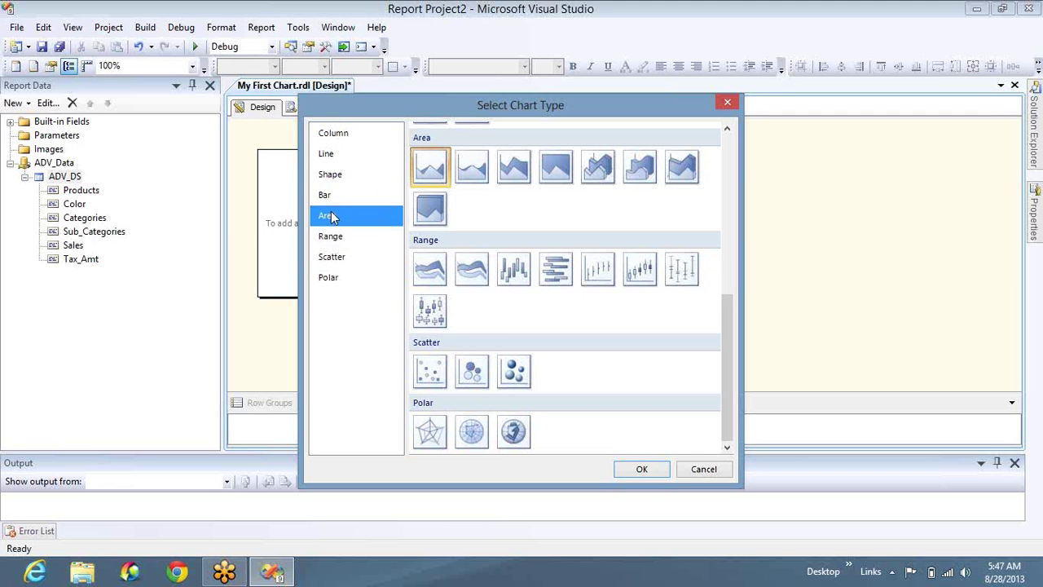
pyautogui.click(339, 195)
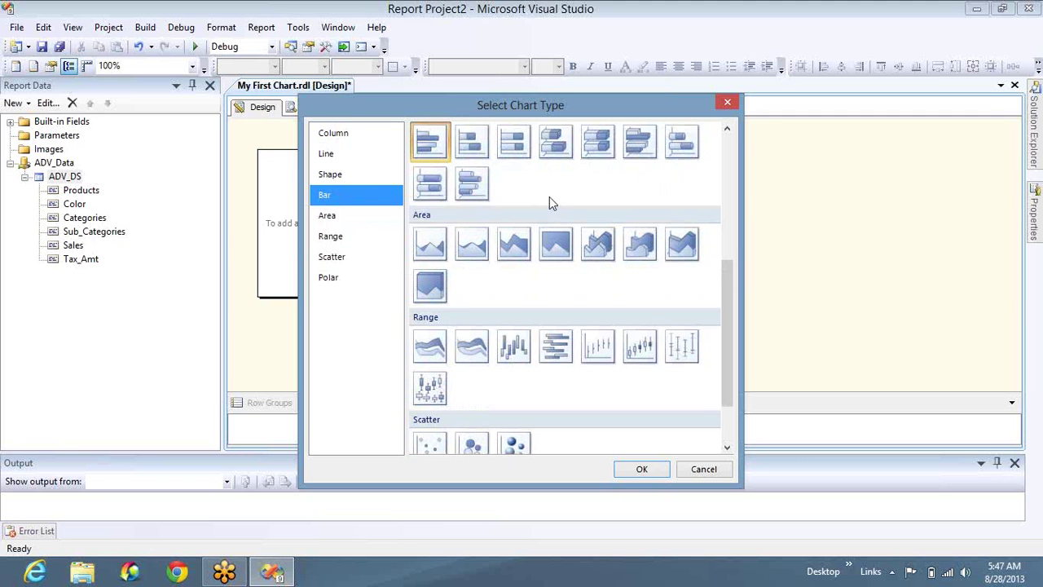
# Step: Choose the first chart type in the Column category and insert it into the report body
pyautogui.click(349, 137)
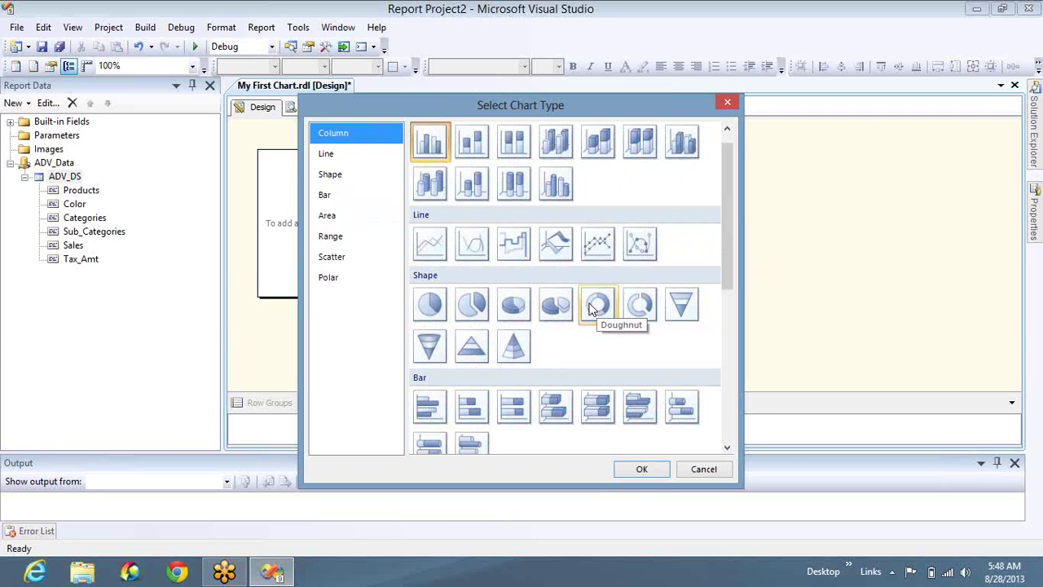
pyautogui.click(432, 142)
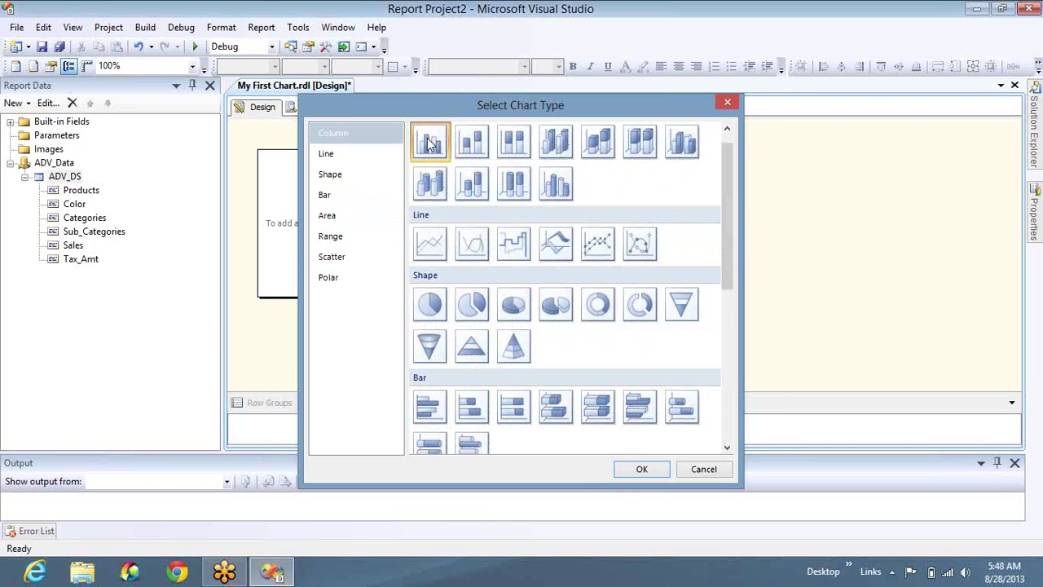
pyautogui.doubleClick(432, 143)
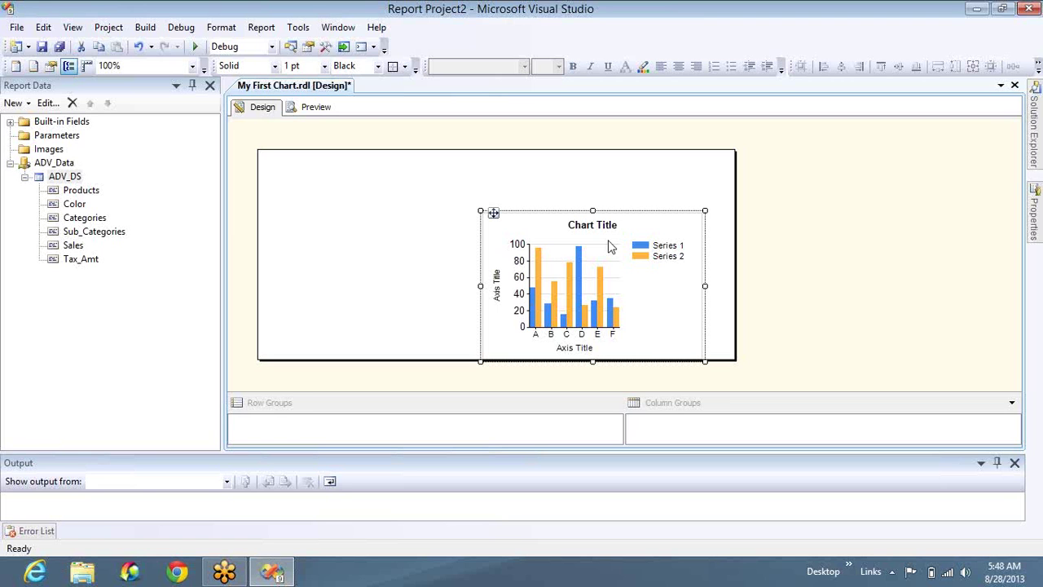
# Step: Move the column chart up and across to the upper-left corner of the report body
pyautogui.press('Up')
pyautogui.press('Up')
pyautogui.press('Up')
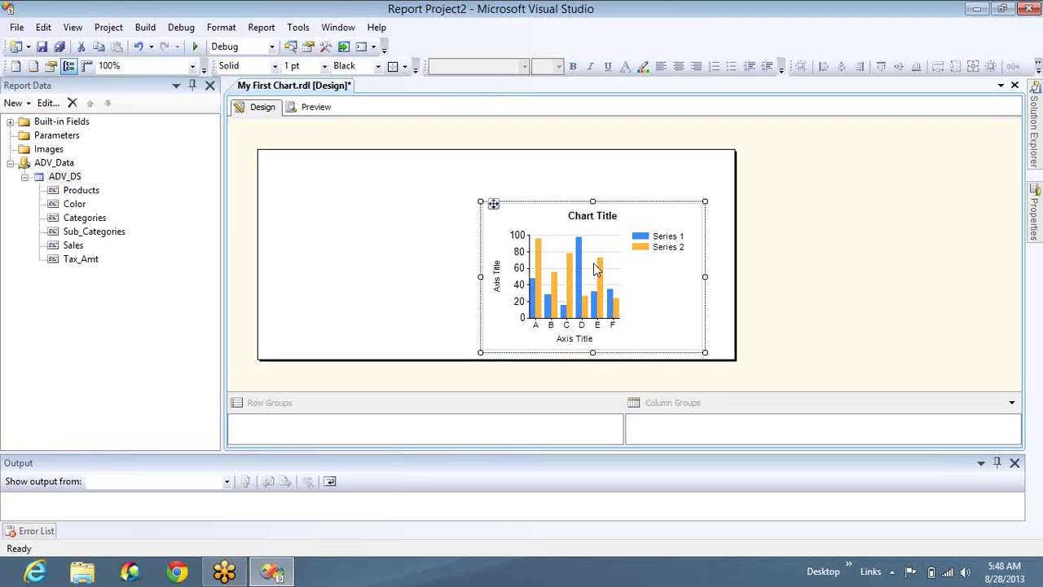
pyautogui.press('Left')
pyautogui.press('Left')
pyautogui.press('Left')
pyautogui.press('Left')
pyautogui.press('Left')
pyautogui.press('Left')
pyautogui.press('Left')
pyautogui.press('Left')
pyautogui.press('Left')
pyautogui.press('Left')
pyautogui.press('Left')
pyautogui.press('Left')
pyautogui.press('Left')
pyautogui.press('Left')
pyautogui.press('Left')
pyautogui.press('Left')
pyautogui.press('Left')
pyautogui.press('Left')
pyautogui.press('Left')
pyautogui.press('Left')
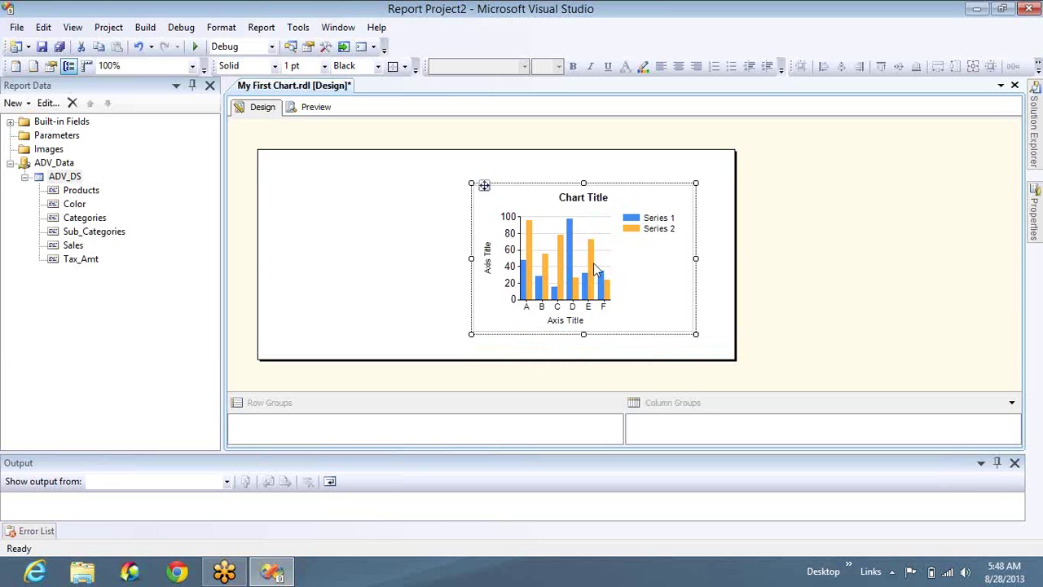
pyautogui.press('Left')
pyautogui.press('Left')
pyautogui.press('Left')
pyautogui.press('Up')
pyautogui.press('Up')
pyautogui.press('Up')
pyautogui.press('Up')
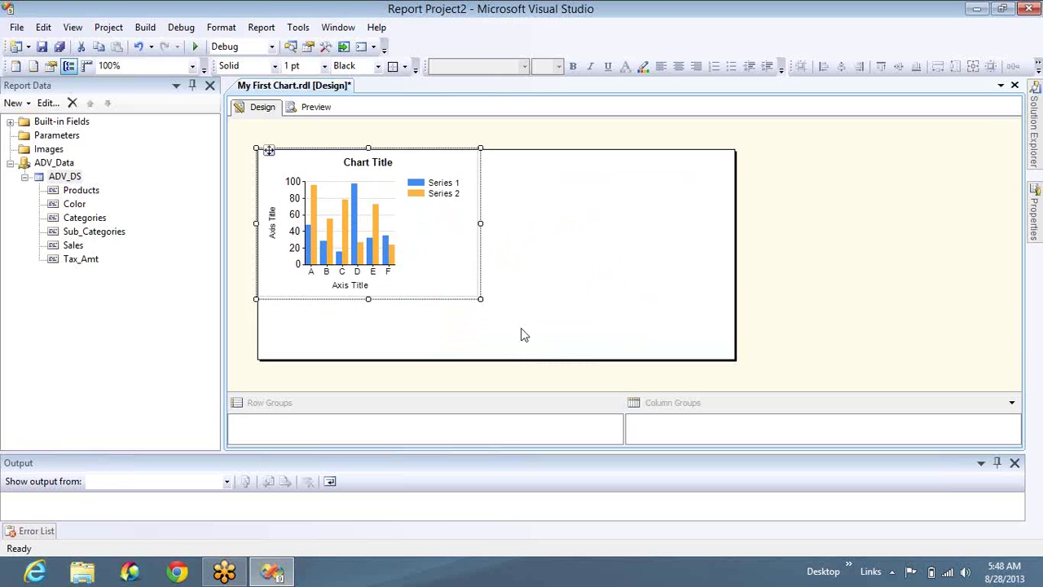
# Step: Shrink the report body's height and width to fit the chart, and display the chart's data, series and category drop zones
pyautogui.click(507, 360)
pyautogui.moveTo(506, 360); pyautogui.dragTo(505, 297)
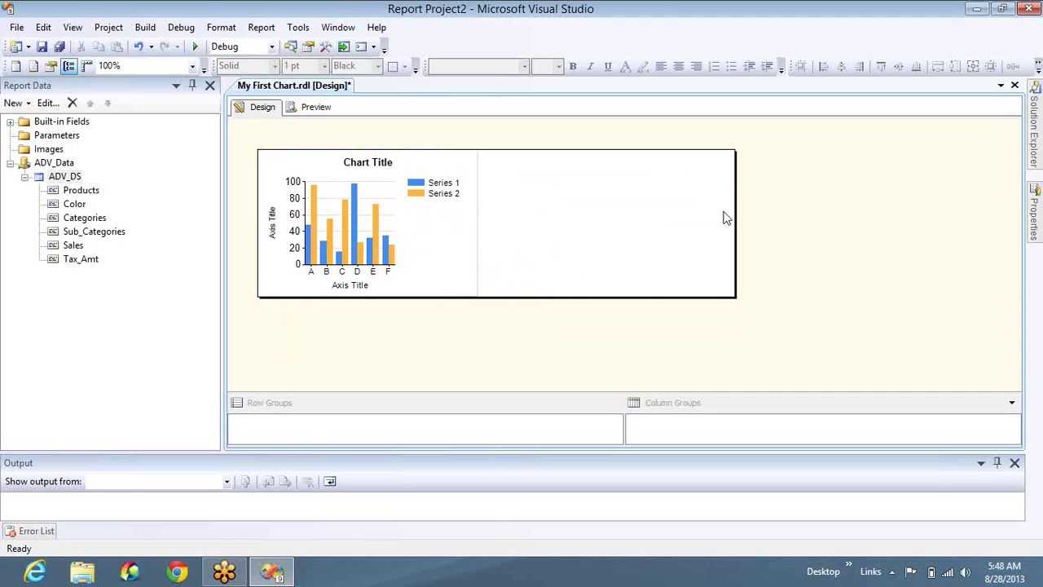
pyautogui.moveTo(736, 215); pyautogui.dragTo(479, 234)
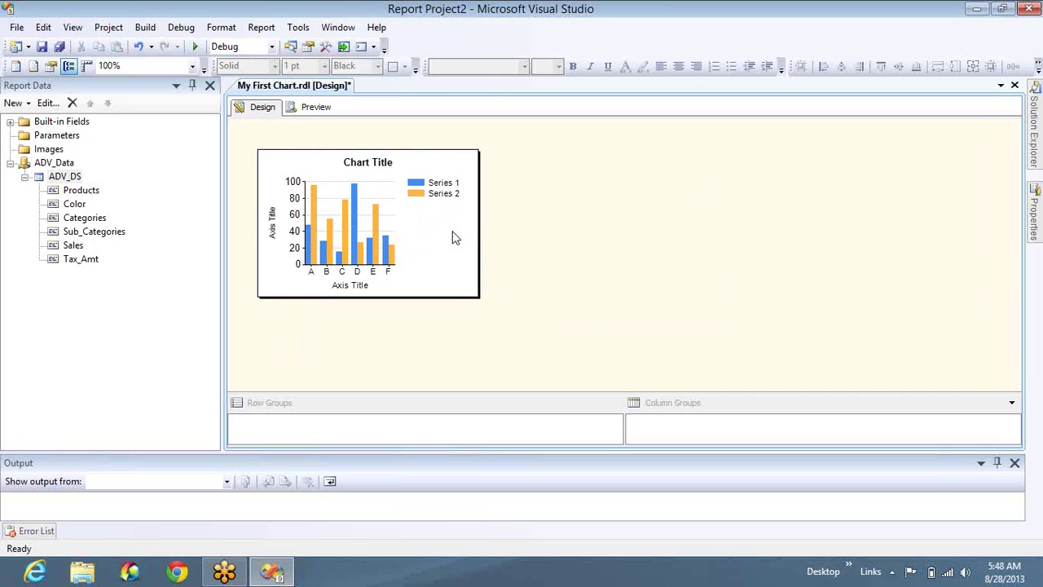
pyautogui.click(453, 237)
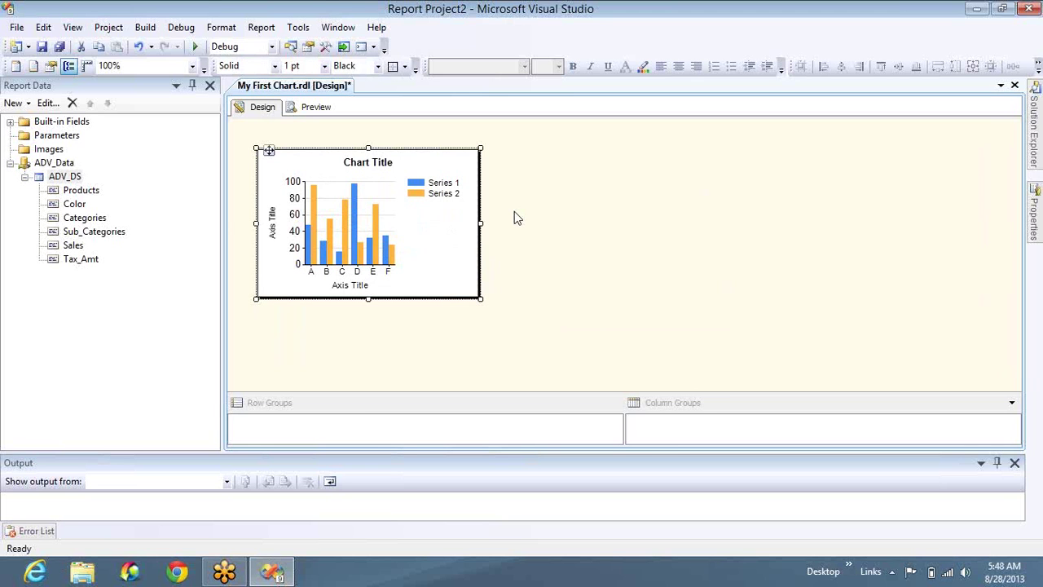
pyautogui.click(431, 246)
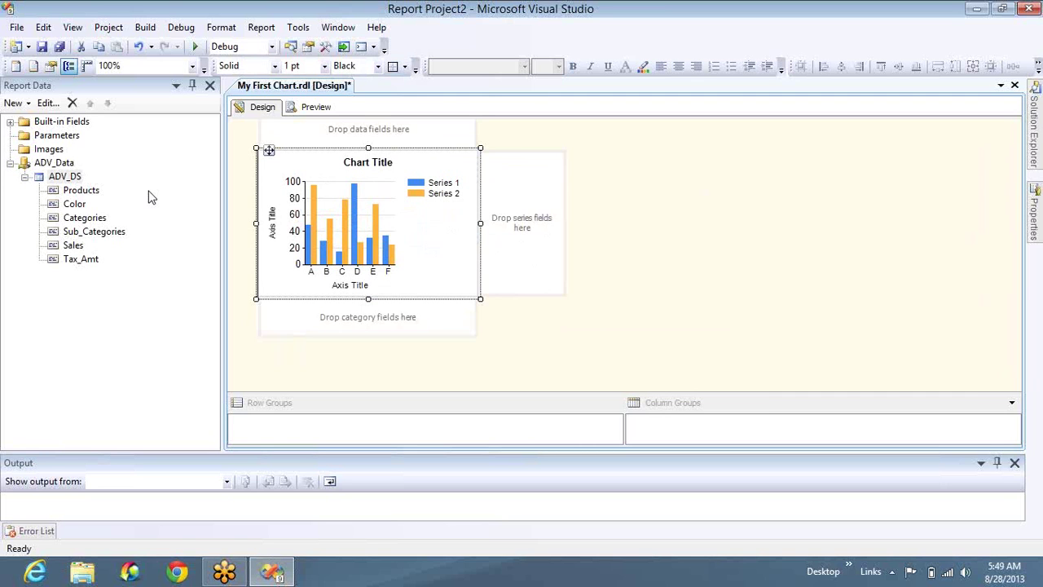
# Step: Add the Sales field from ADV_DS as the column chart's data value and preview the report
pyautogui.click(75, 248)
pyautogui.moveTo(78, 254)
pyautogui.mouseDown()
pyautogui.moveTo(221, 196)
pyautogui.moveTo(322, 171)
pyautogui.moveTo(330, 134)
pyautogui.mouseUp()
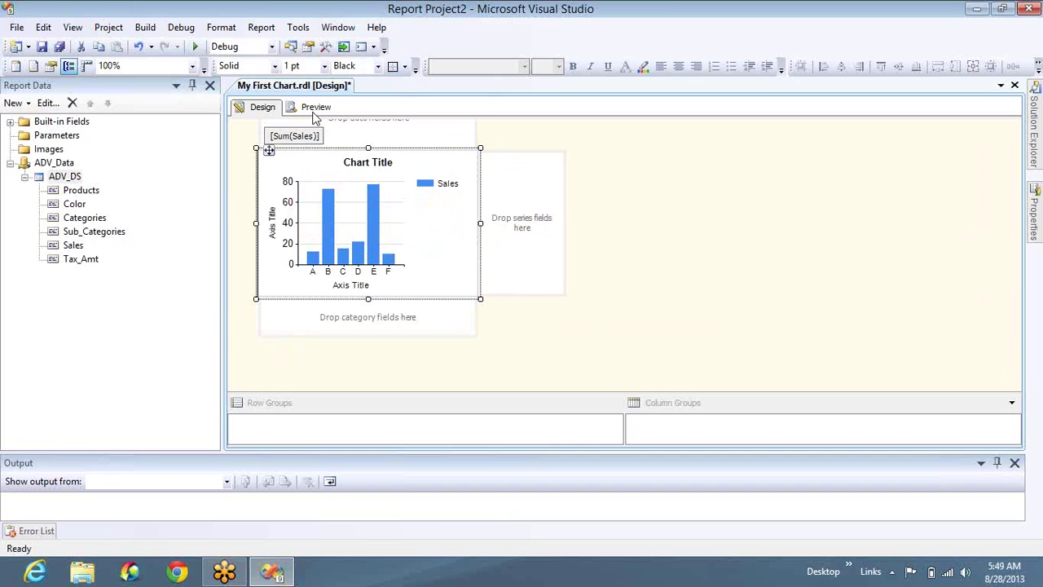
pyautogui.click(315, 110)
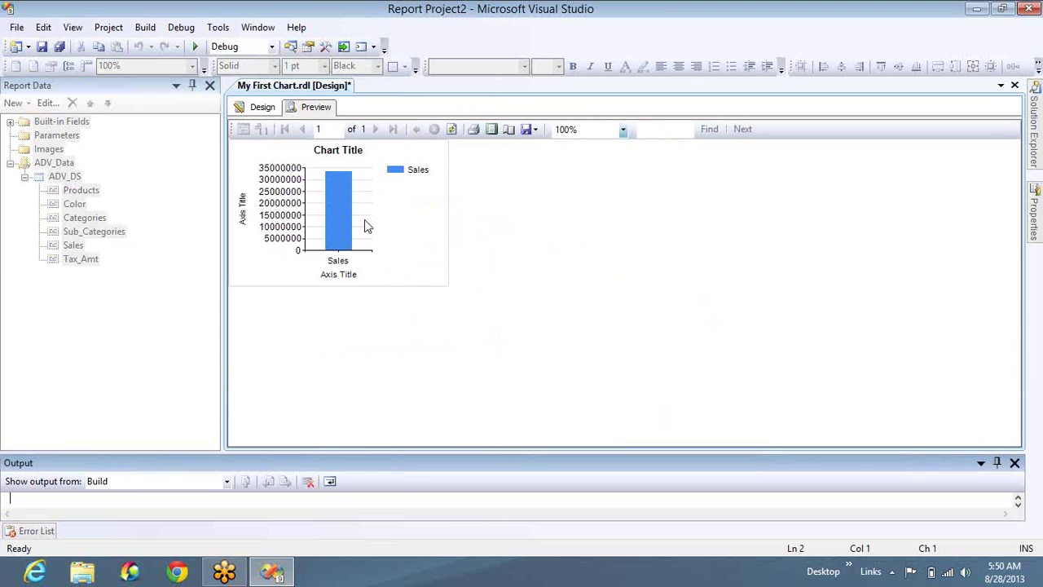
pyautogui.click(263, 106)
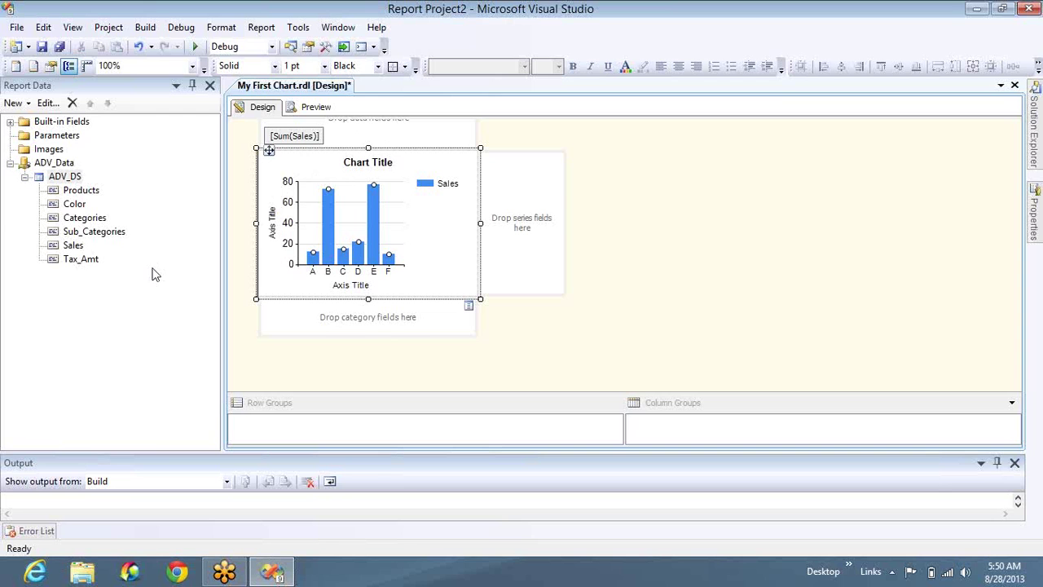
# Step: Add the Color field as the chart's category group and preview the report
pyautogui.moveTo(74, 204); pyautogui.dragTo(312, 322)
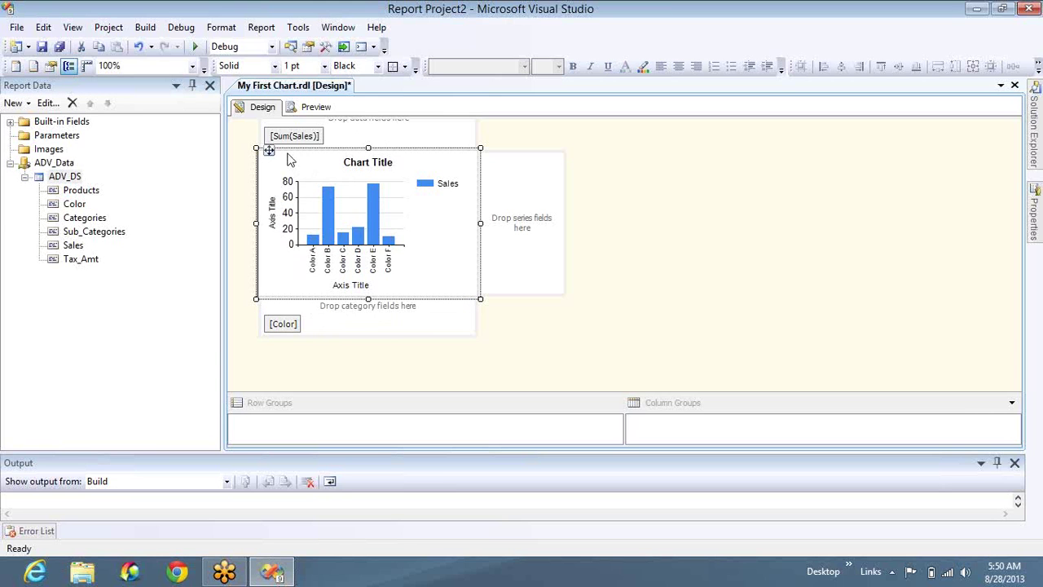
pyautogui.click(315, 109)
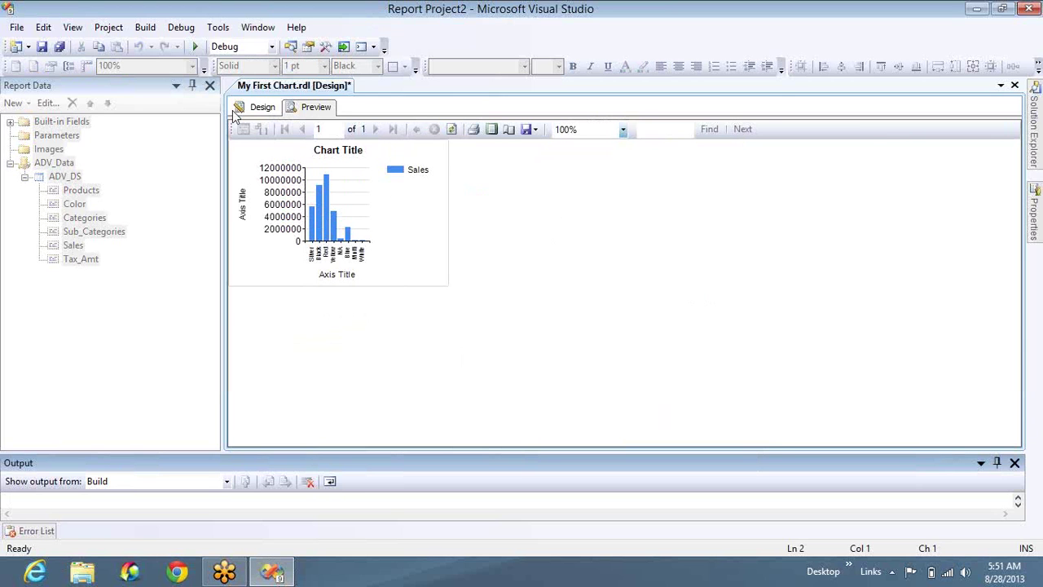
pyautogui.click(262, 107)
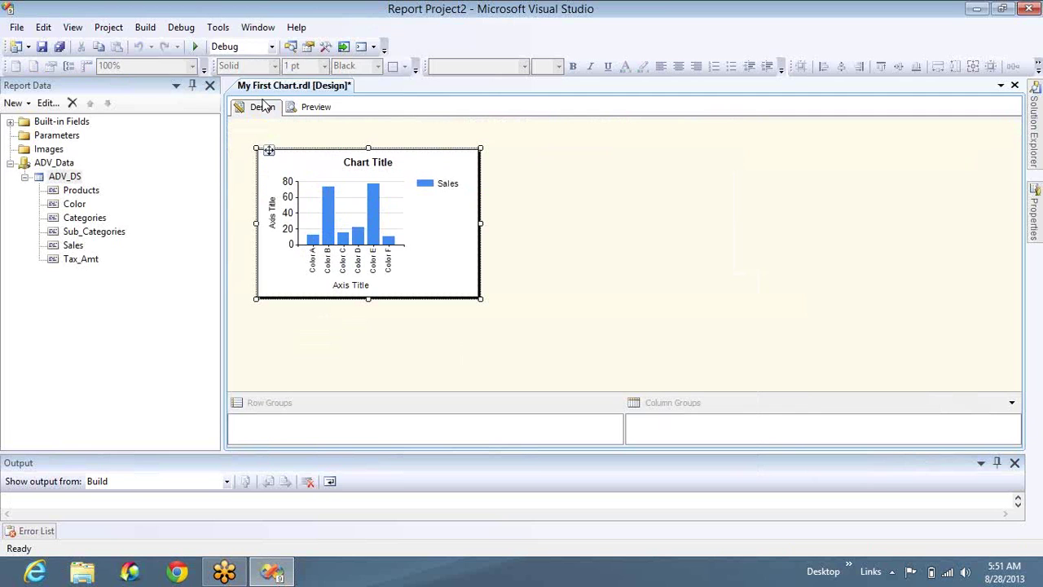
# Step: Delete the horizontal and vertical axis titles and the Sales legend from the chart
pyautogui.click(371, 287)
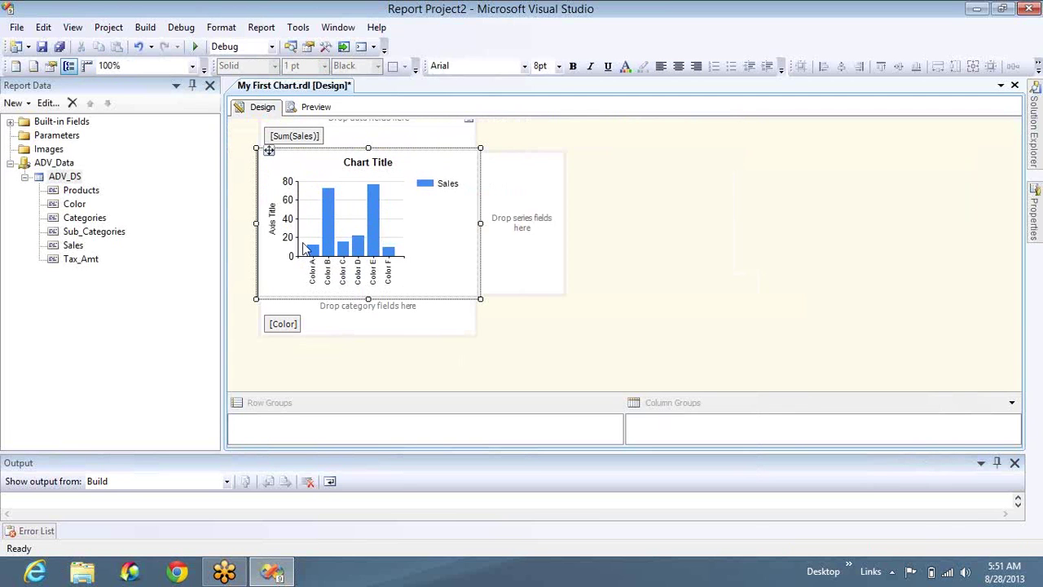
pyautogui.click(275, 234)
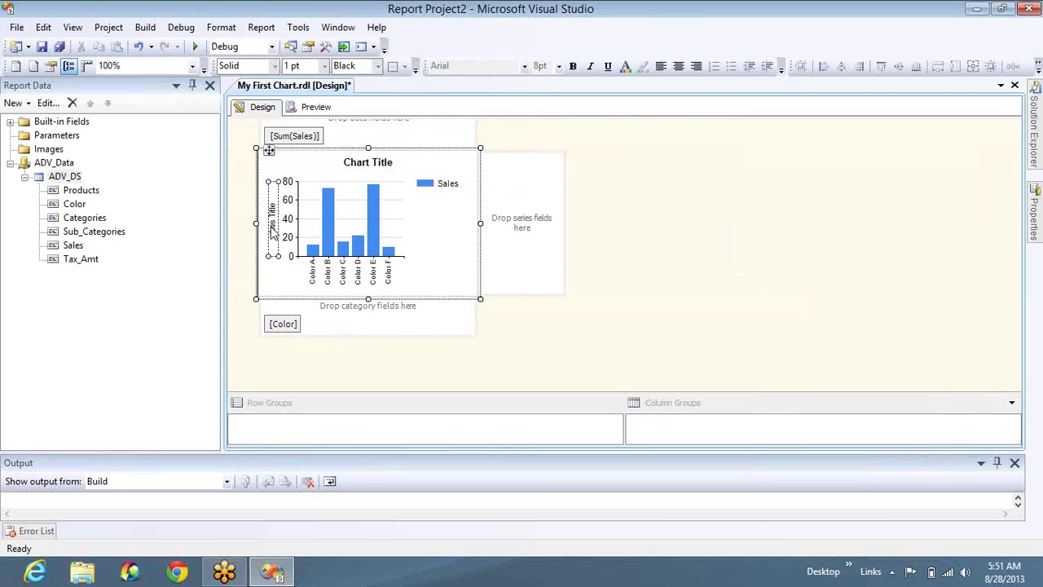
pyautogui.press('Delete')
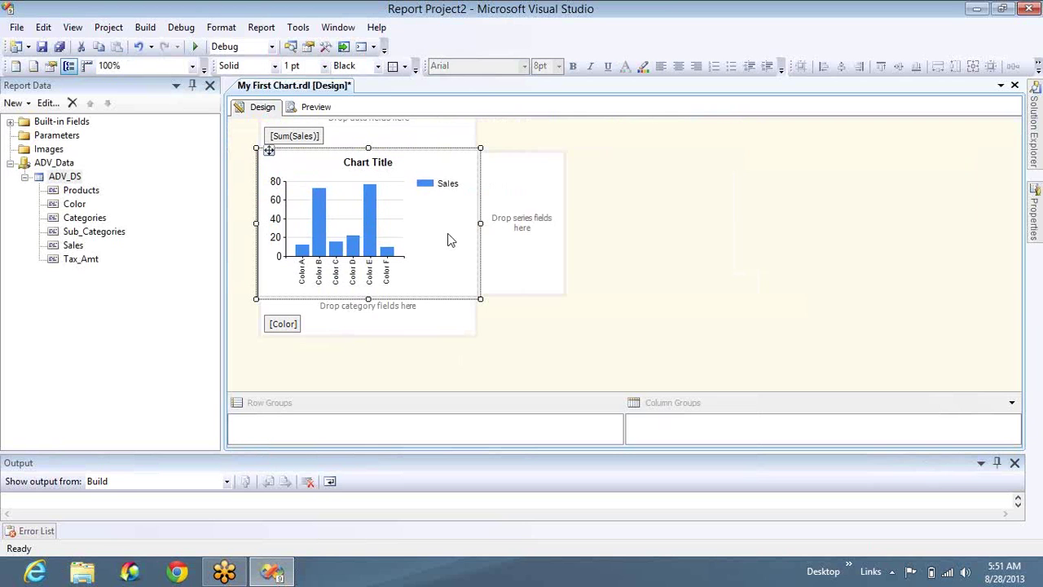
pyautogui.click(441, 186)
pyautogui.press('Delete')
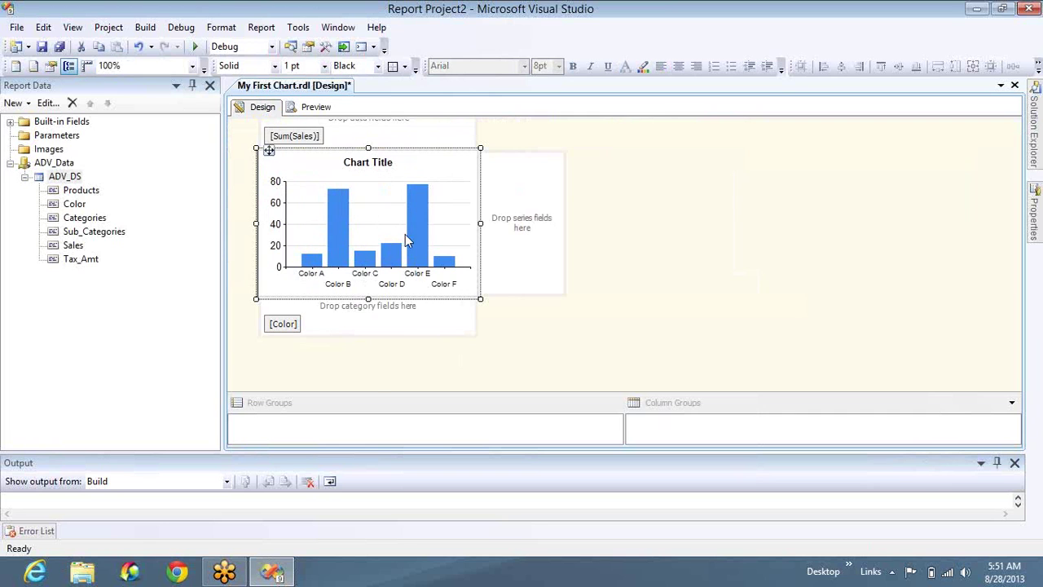
# Step: Widen the chart by extending its outer edge by about a third, and preview the report
pyautogui.moveTo(481, 223); pyautogui.dragTo(555, 224)
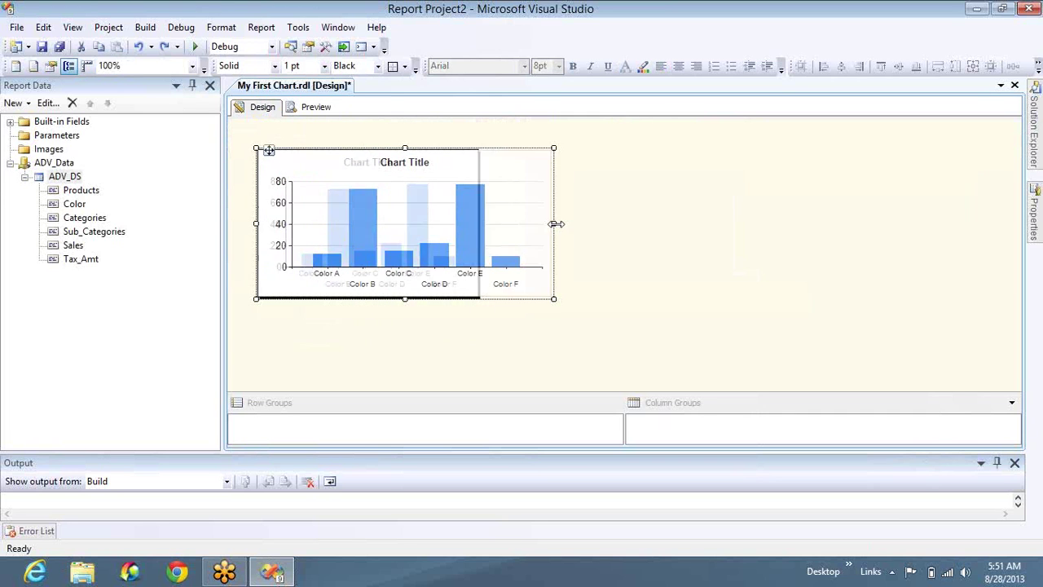
pyautogui.click(316, 109)
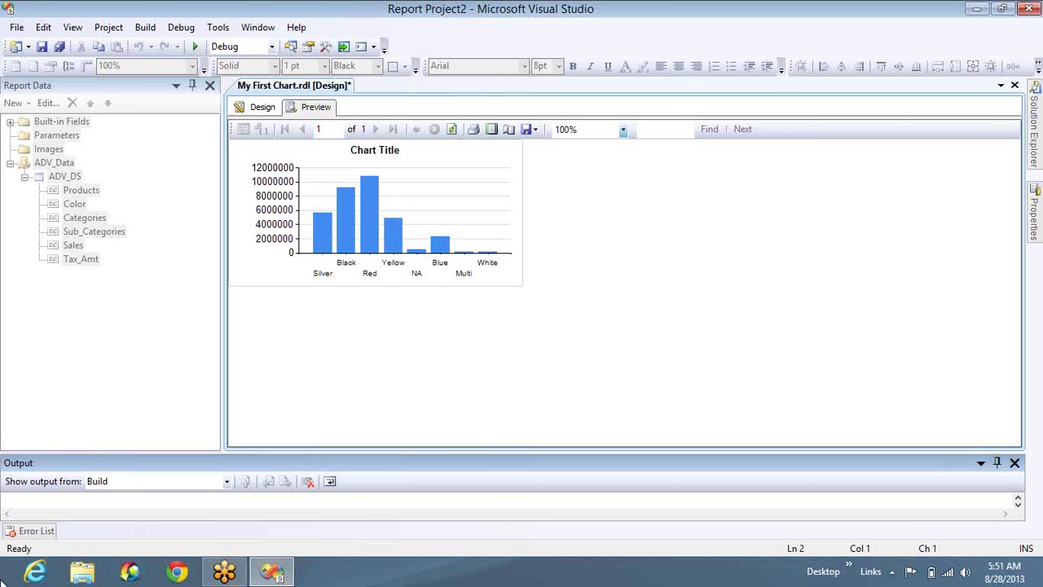
# Step: Switch to SQL Server Management Studio, connect to the local server with Windows Authentication, and open a new query on AdventureWorksDW
pyautogui.click(16, 571)
pyautogui.scroll(-5, 741, 563)
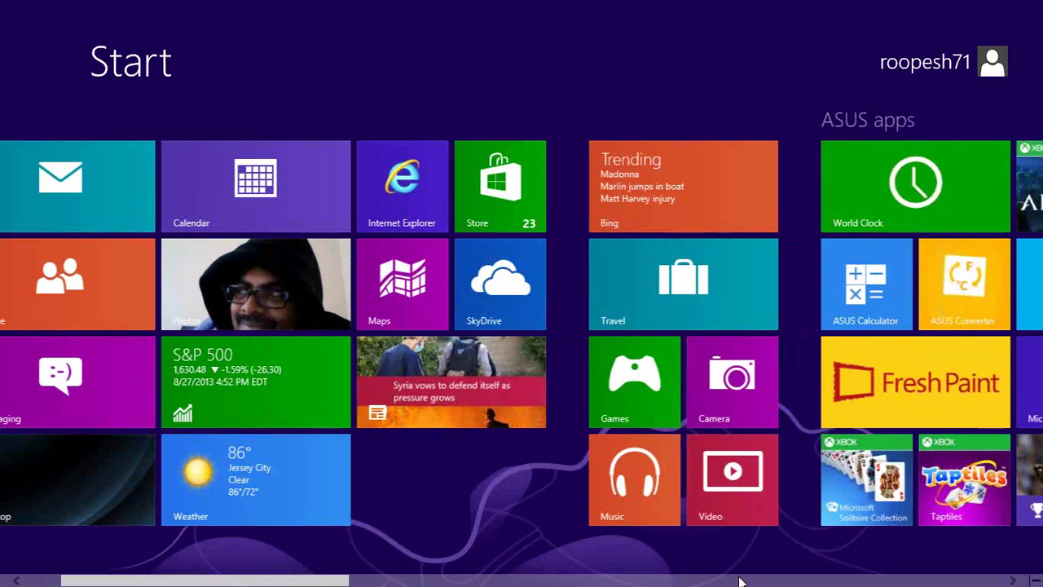
pyautogui.click(764, 485)
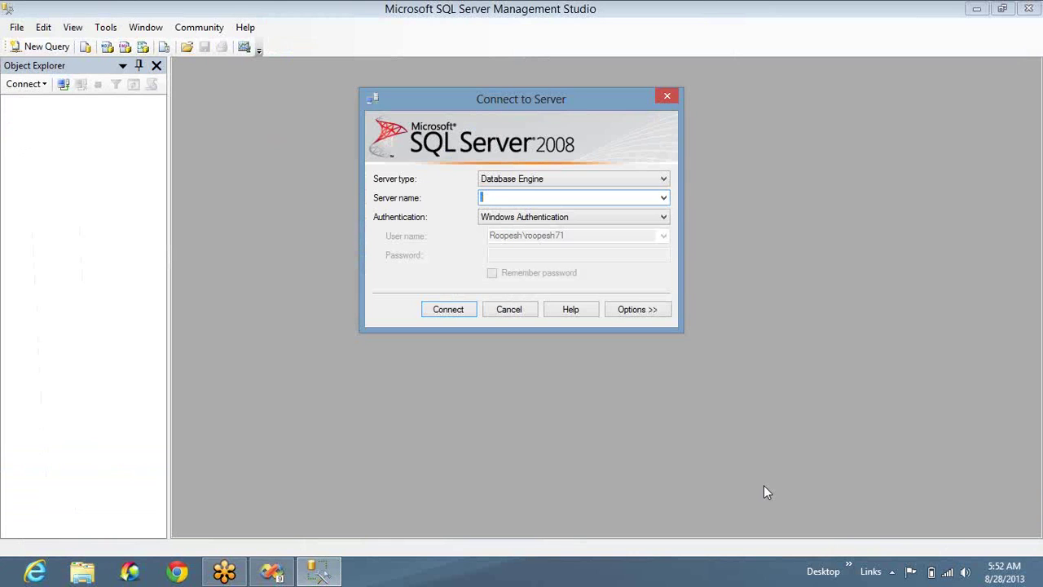
pyautogui.press('Return')
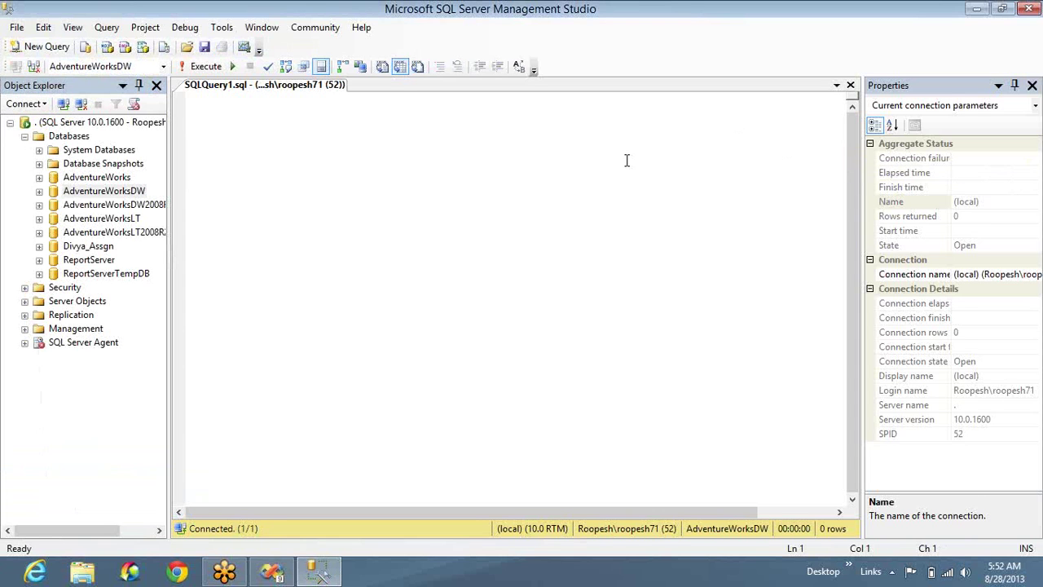
# Step: Write and run a query that selects SUM(SalesAMount) from FactInternetSales
pyautogui.write('Selec')
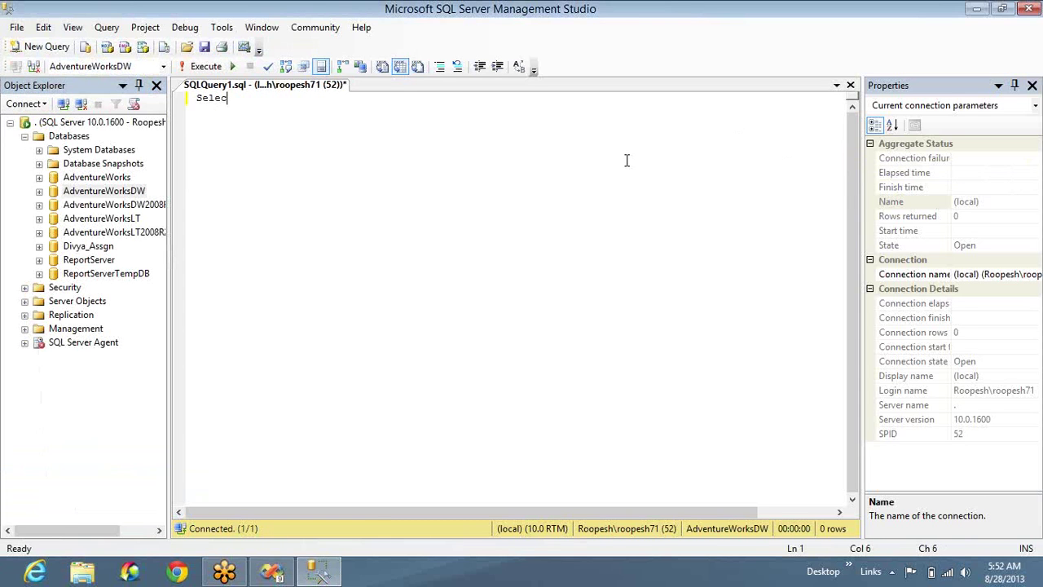
pyautogui.write('t * from FactInternetSales')
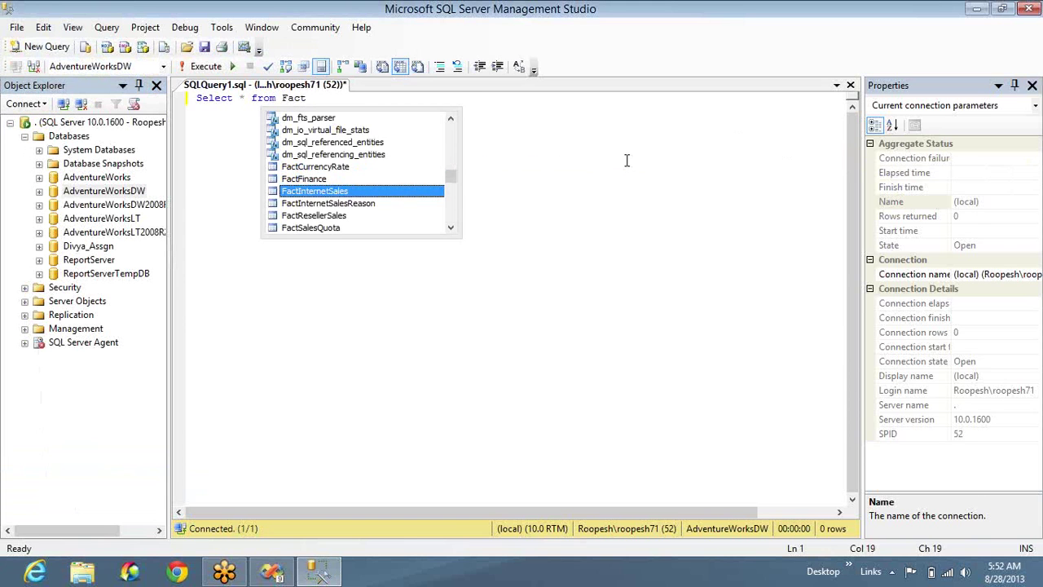
pyautogui.hotkey('ctrl', 'Left')
pyautogui.hotkey('ctrl', 'Left')
pyautogui.hotkey('ctrl', 'Left')
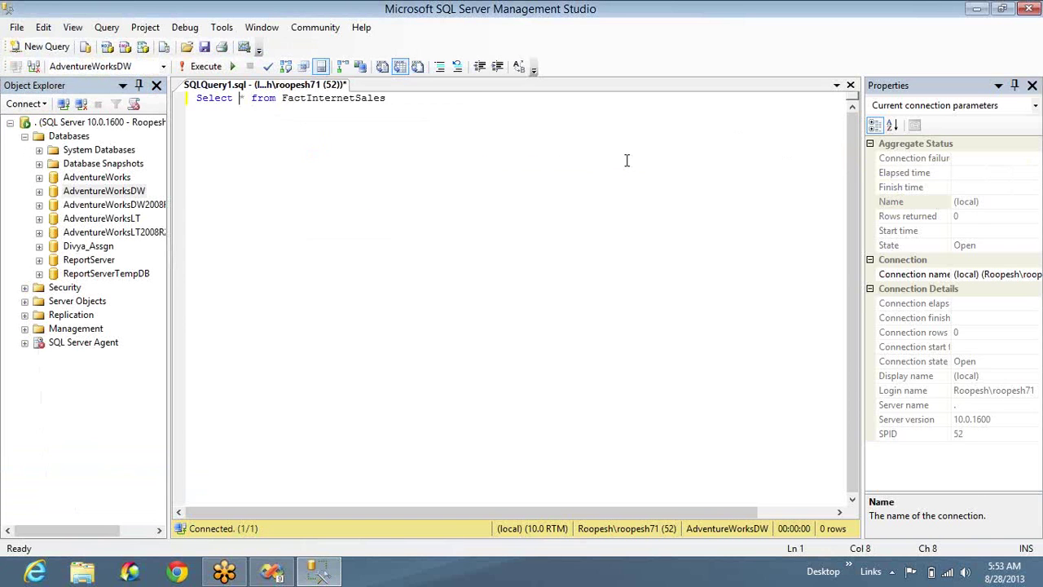
pyautogui.press('Delete')
pyautogui.write('SUM(S')
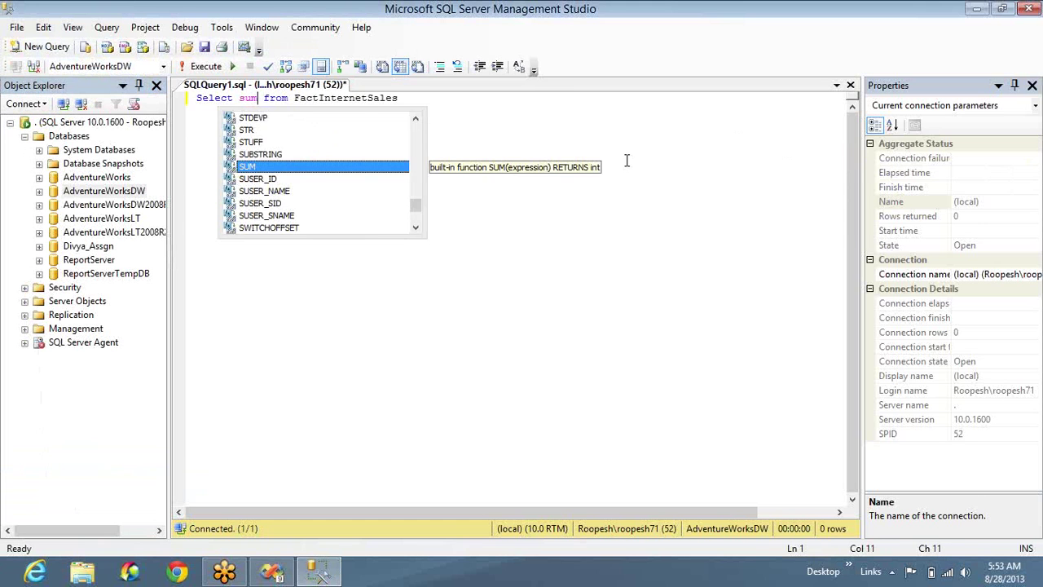
pyautogui.write('alesAMount)')
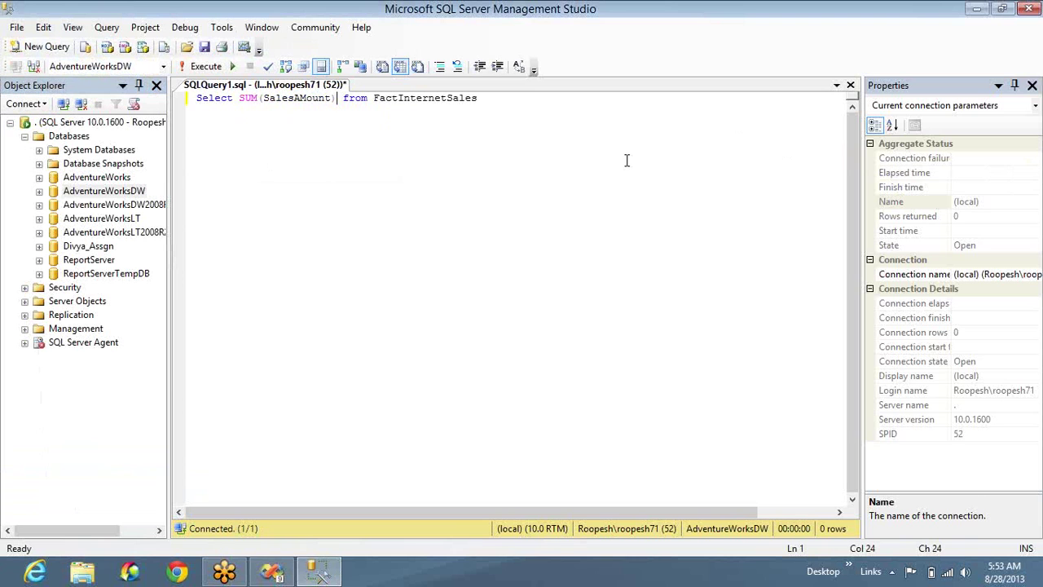
pyautogui.press('F5')
# Step: Add AVG(TaxAmt) as a second column of the FactInternetSales query and run it
pyautogui.write(',A')
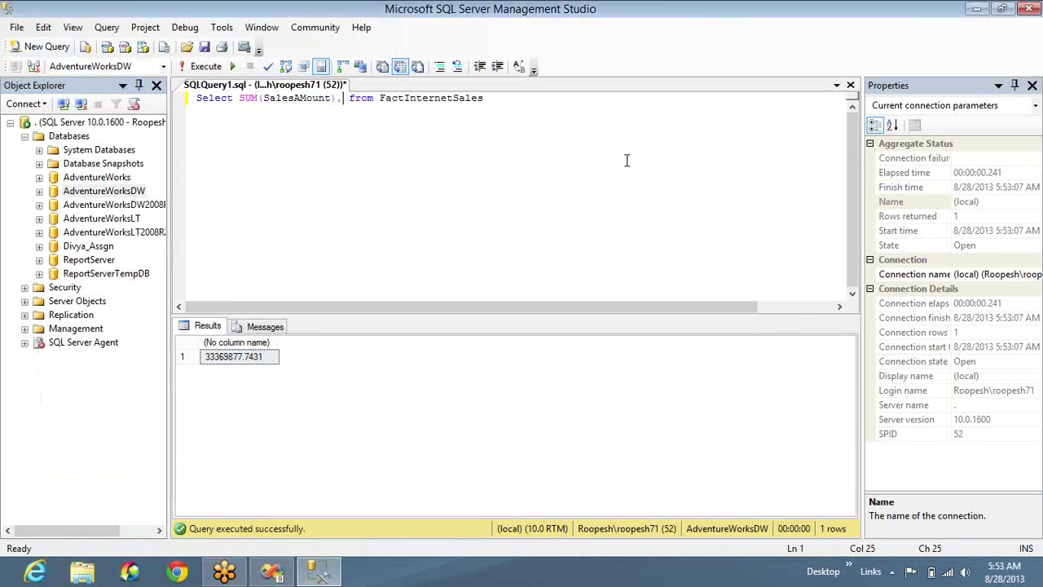
pyautogui.write('vg')
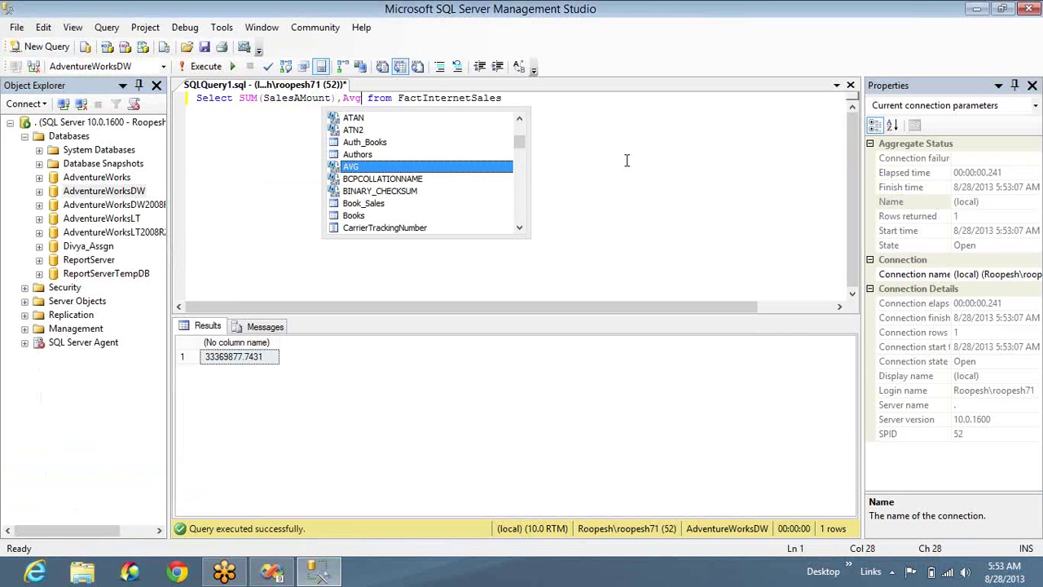
pyautogui.write('(')
pyautogui.write('TaxAmt)')
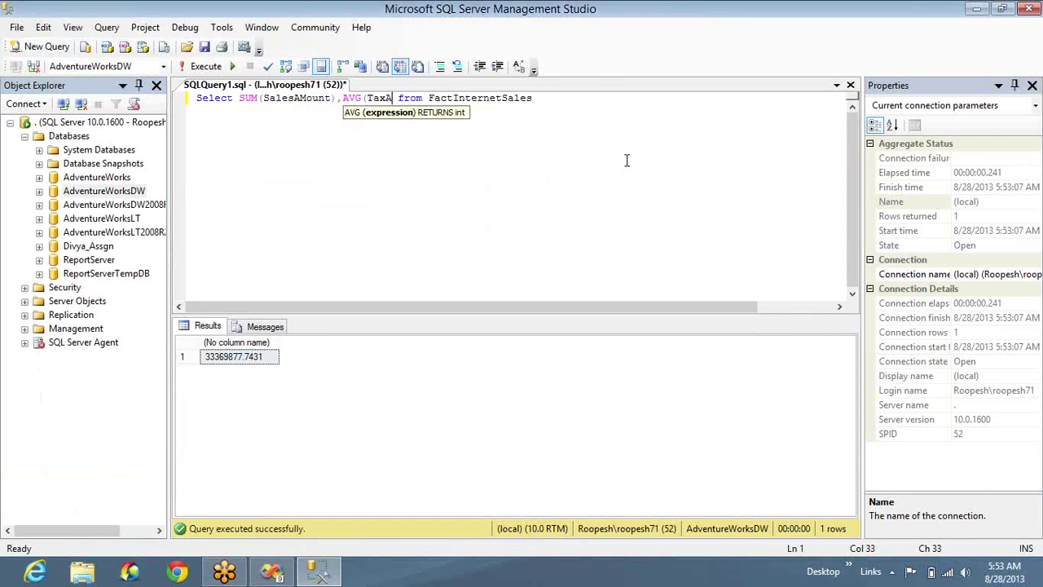
pyautogui.press('F5')
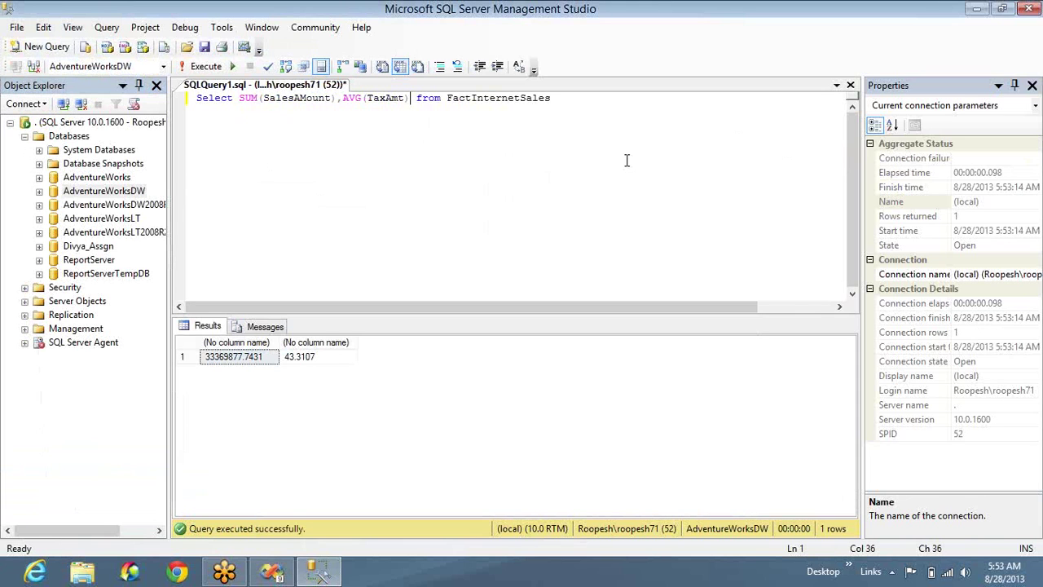
# Step: Switch to the Visual Studio report and check the chart's category grouping in its design view
pyautogui.hotkey('alt', 'Tab')
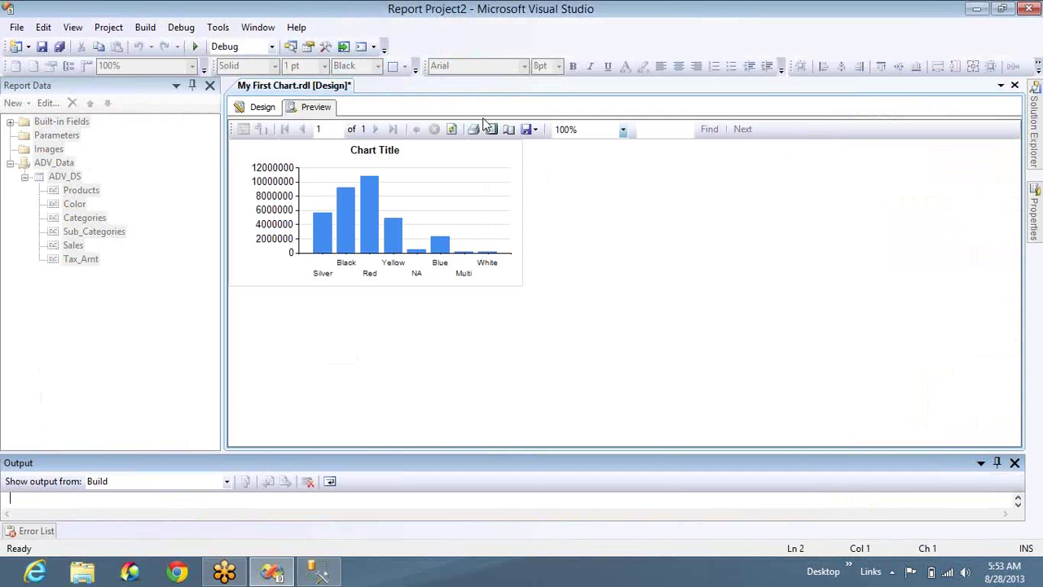
pyautogui.click(257, 109)
pyautogui.click(386, 284)
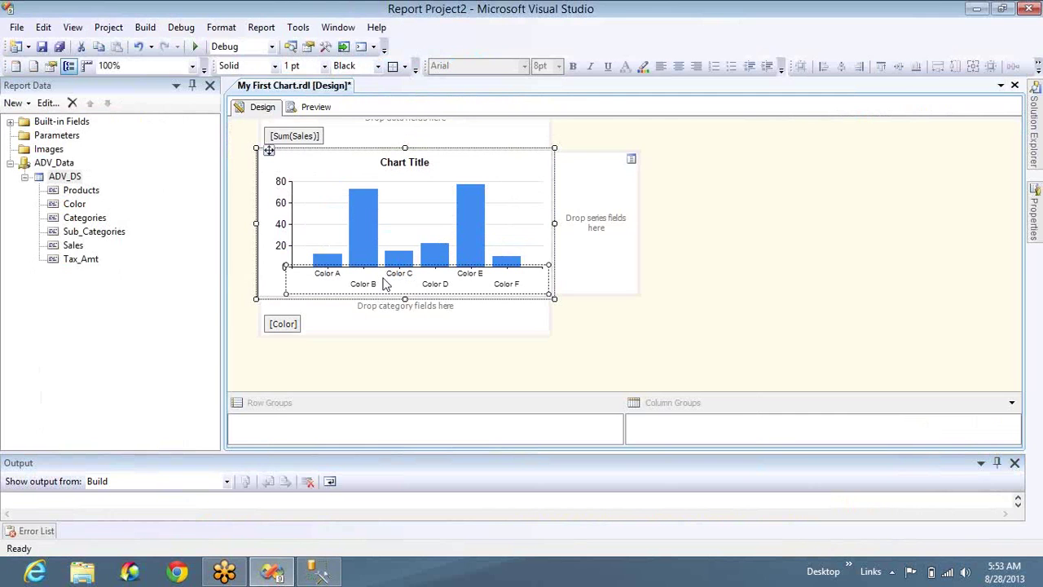
# Step: Back in SQL Server Management Studio, alias FactInternetSales as A and inner join DimProduct B on A.ProductKey = B.ProductKey
pyautogui.hotkey('alt', 'Tab')
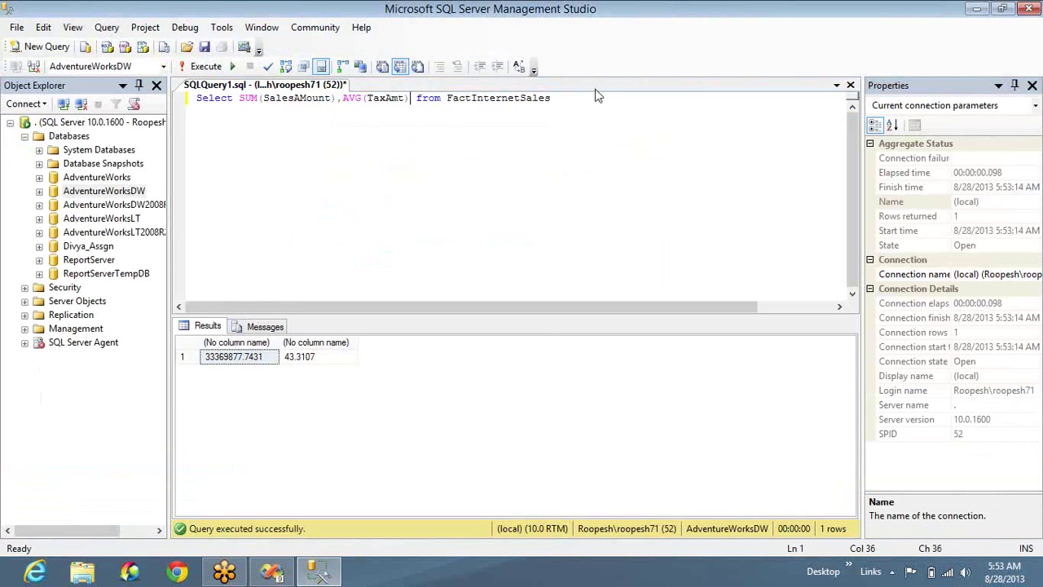
pyautogui.write('A')
pyautogui.press('Return')
pyautogui.write('inne')
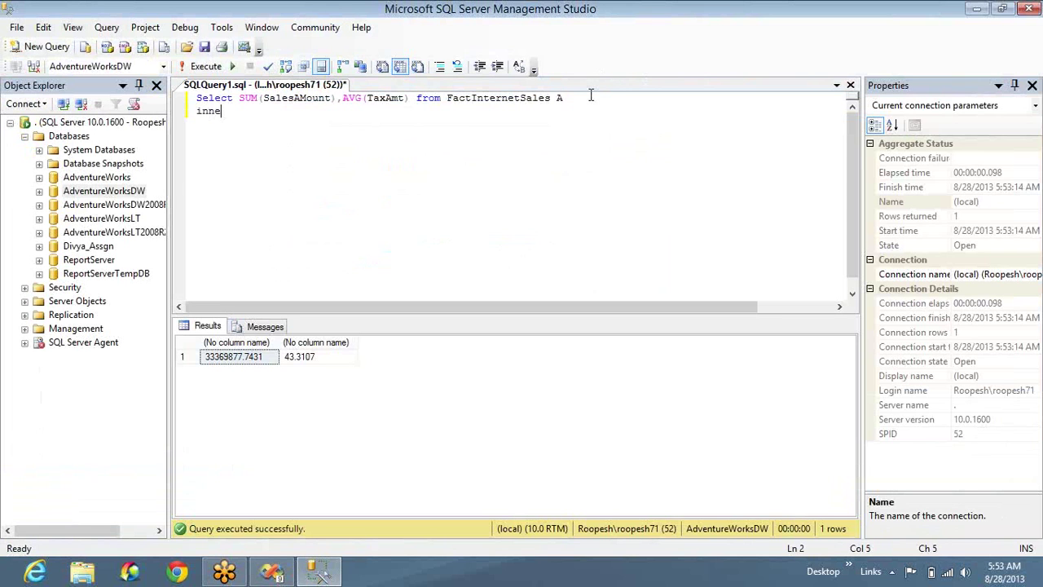
pyautogui.write('r join DimProduct B')
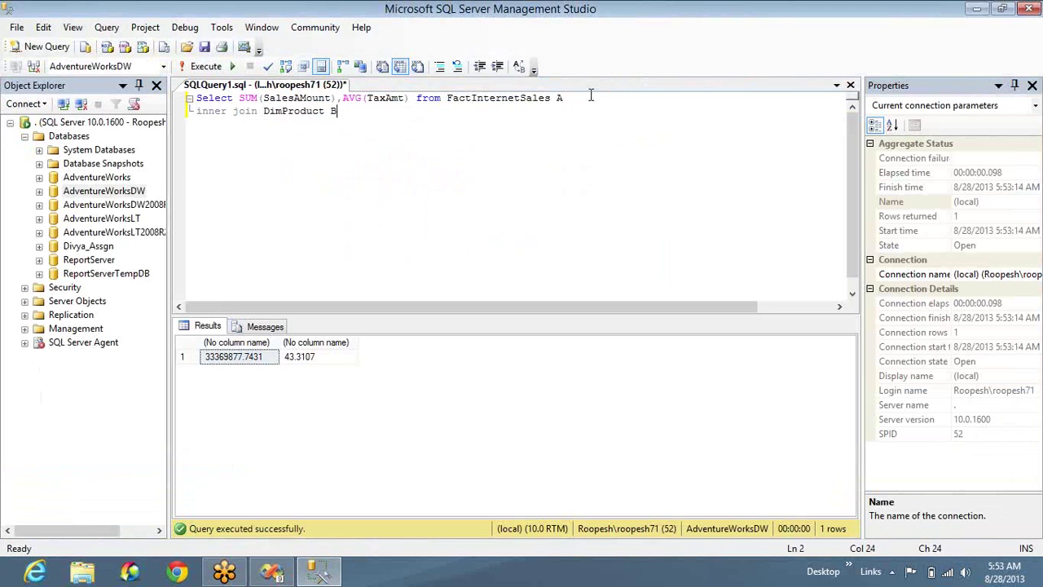
pyautogui.write(' on A')
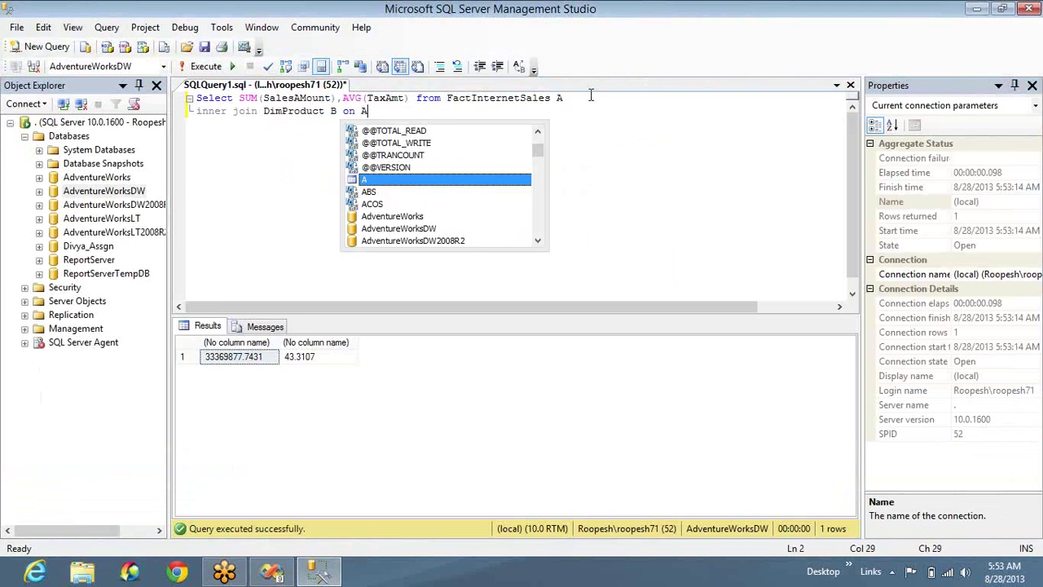
pyautogui.write('.ProductKey = ')
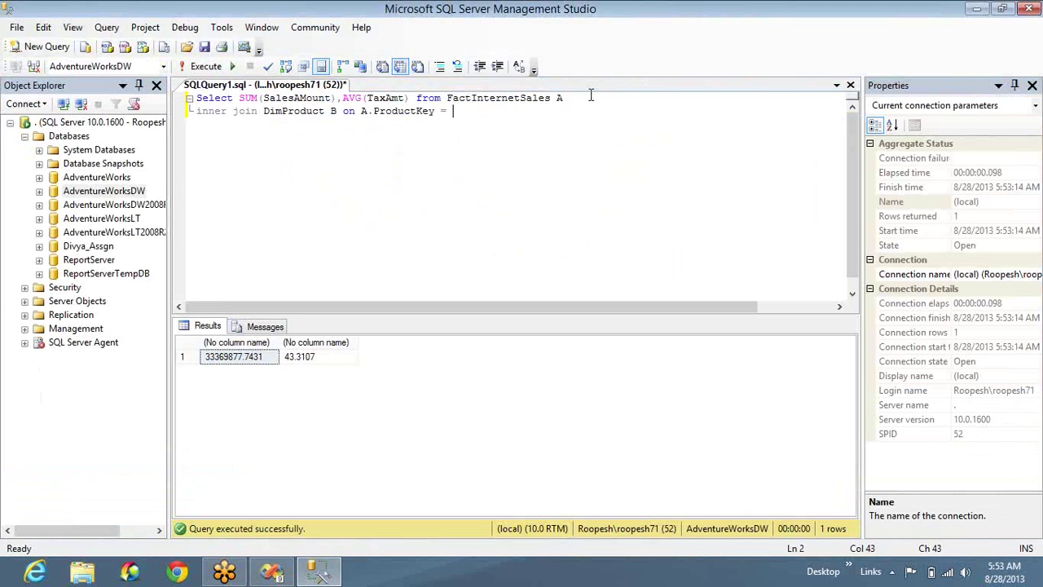
pyautogui.write('B.Pr')
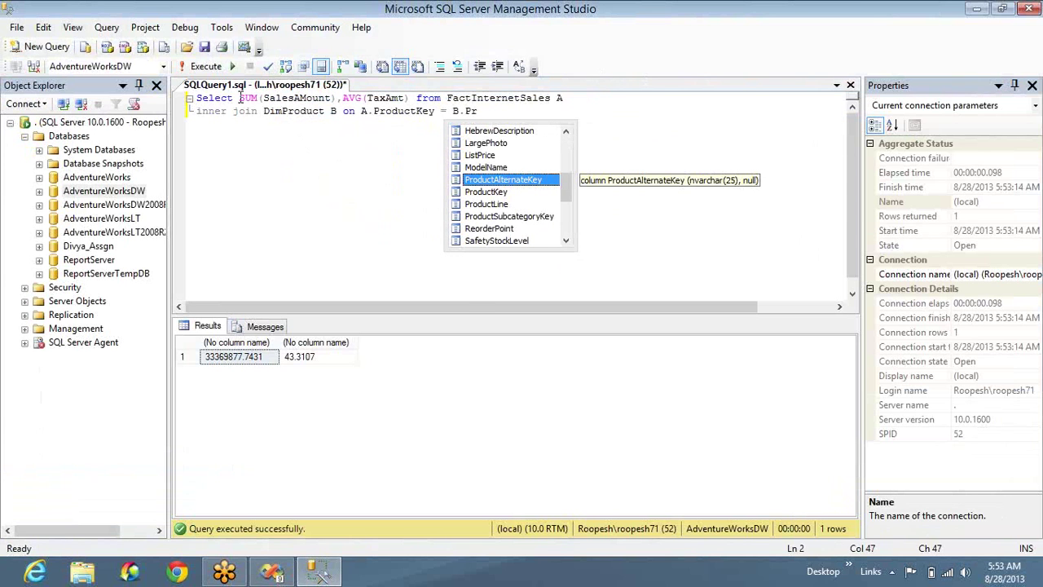
pyautogui.write('oductKey')
# Step: Put the color column first in the select list and group the query by Color
pyautogui.click(239, 97)
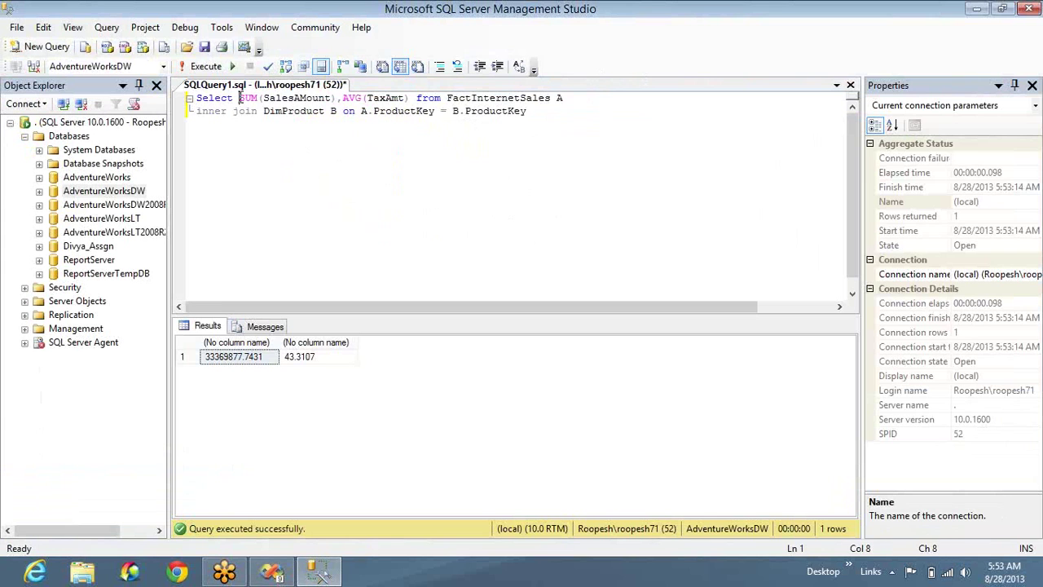
pyautogui.write('color,')
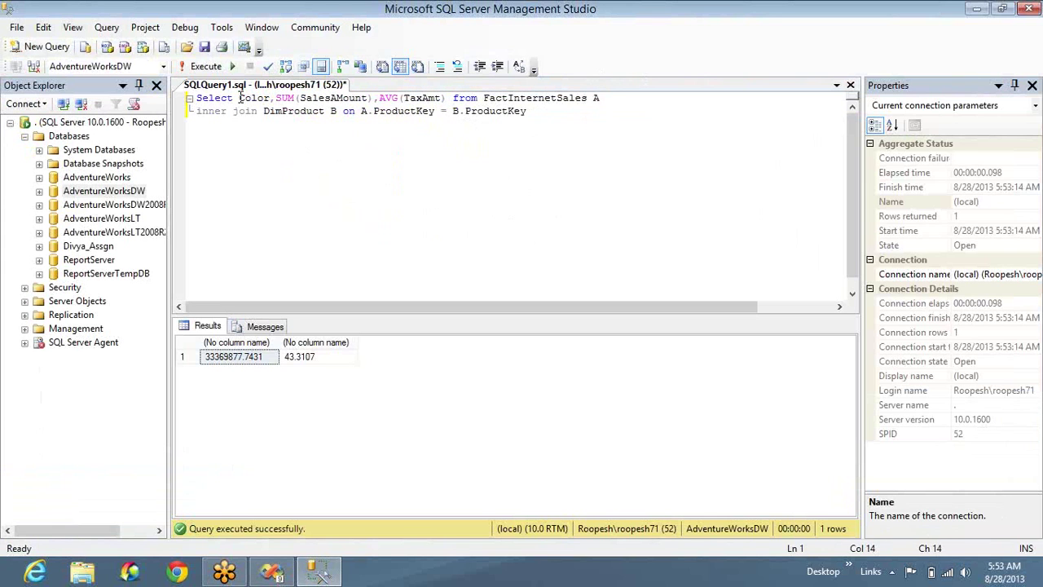
pyautogui.hotkey('ctrl', 'End')
pyautogui.press('Return')
pyautogui.write('Group By Color')
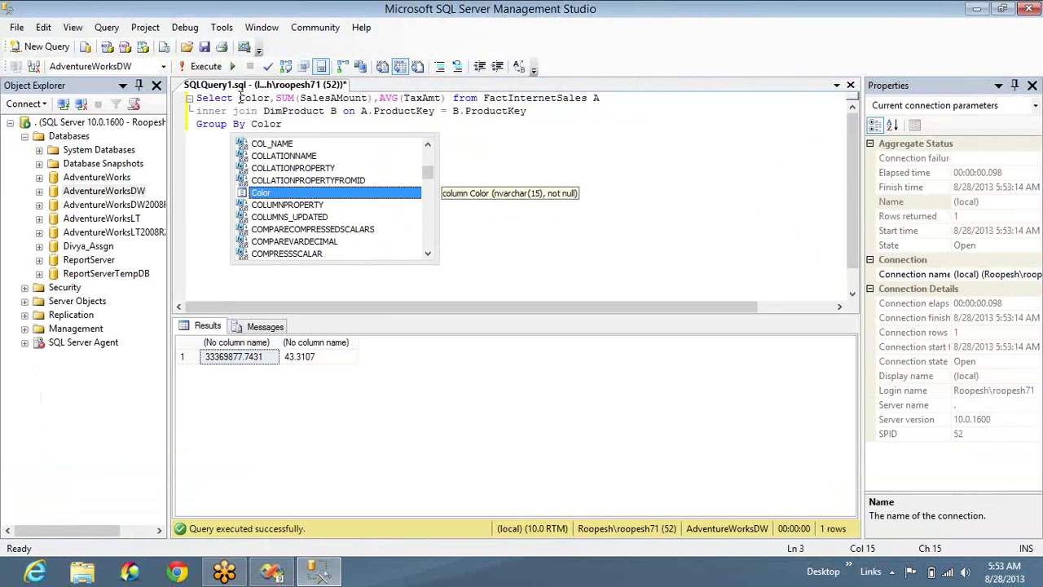
# Step: Run the query grouped by Color, and switch to Visual Studio to compare its results with the chart's preview
pyautogui.press('F5')
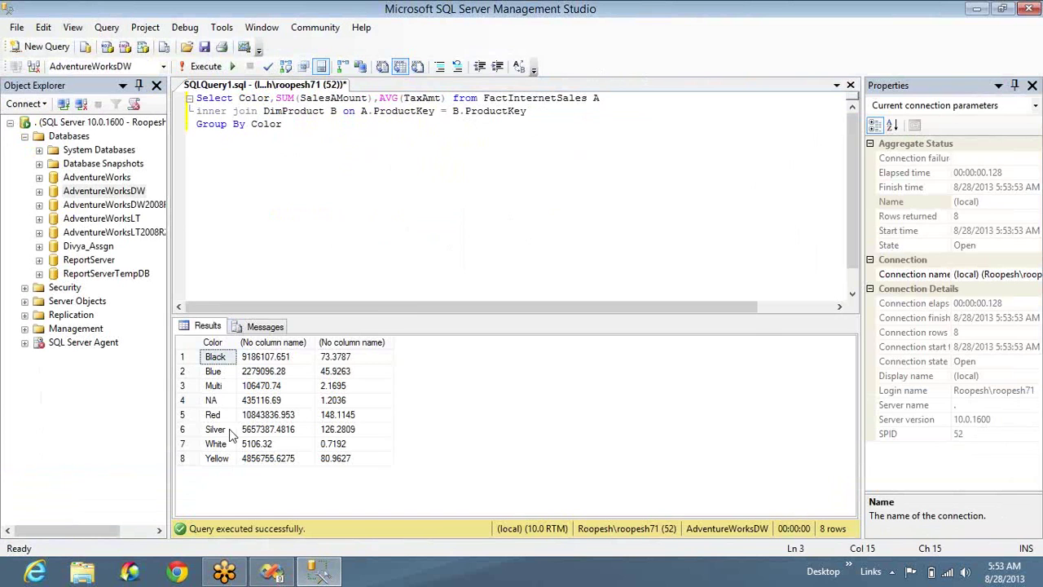
pyautogui.hotkey('alt', 'Tab')
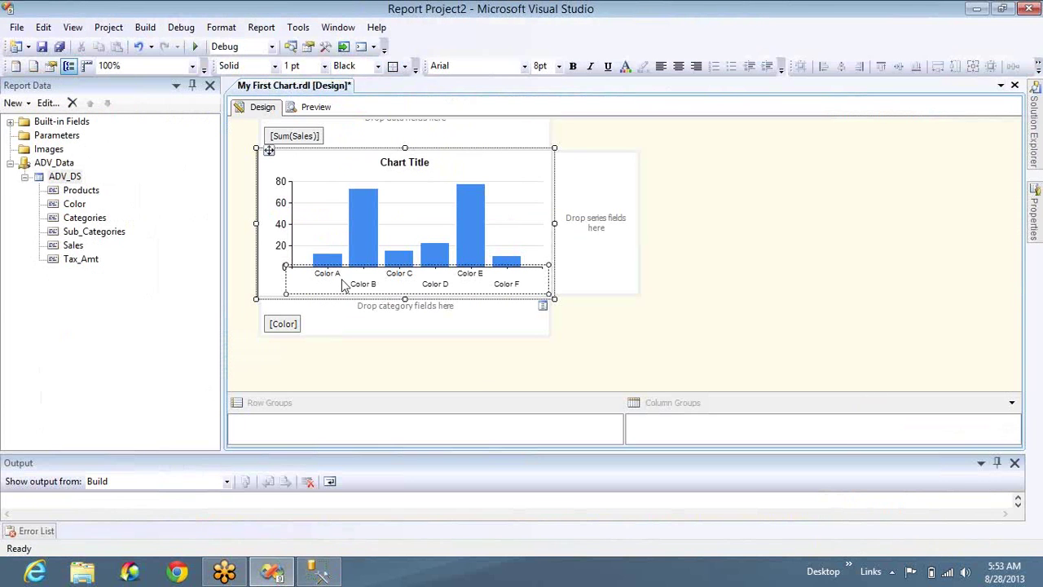
pyautogui.click(323, 112)
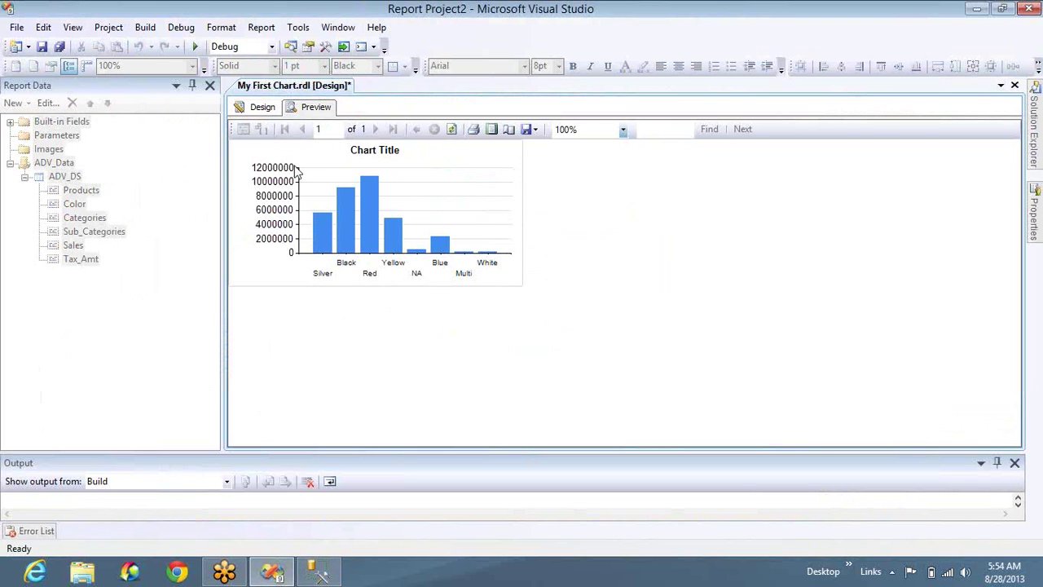
# Step: Replace the chart's Color category group with the Categories field and preview the report
pyautogui.click(271, 110)
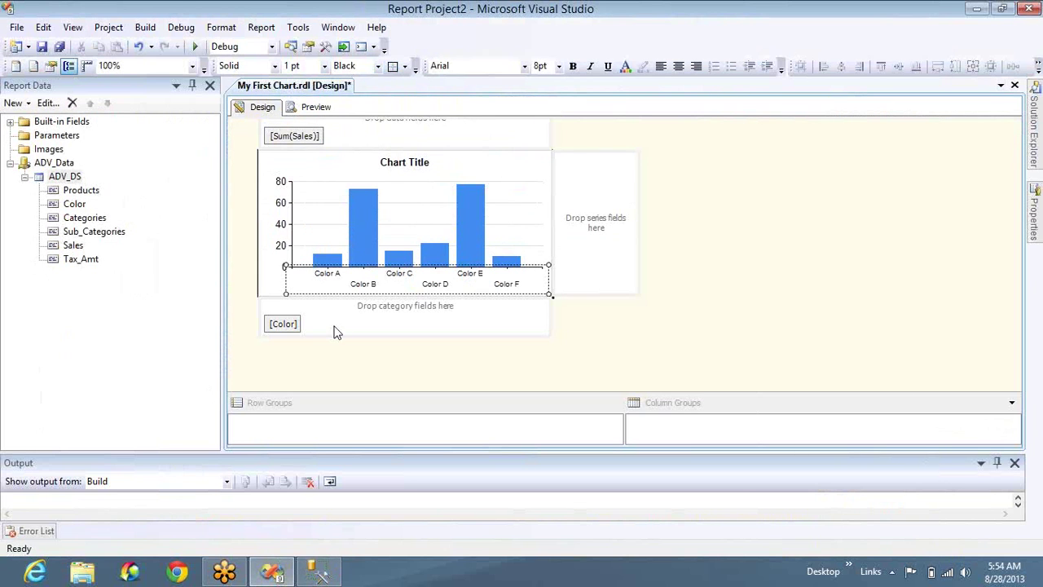
pyautogui.click(281, 323)
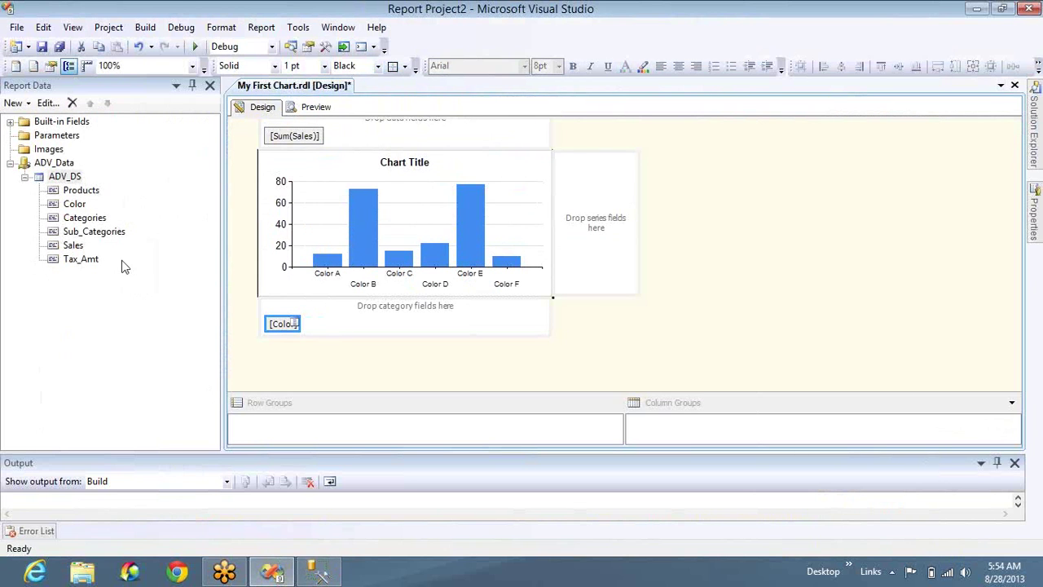
pyautogui.rightClick(281, 327)
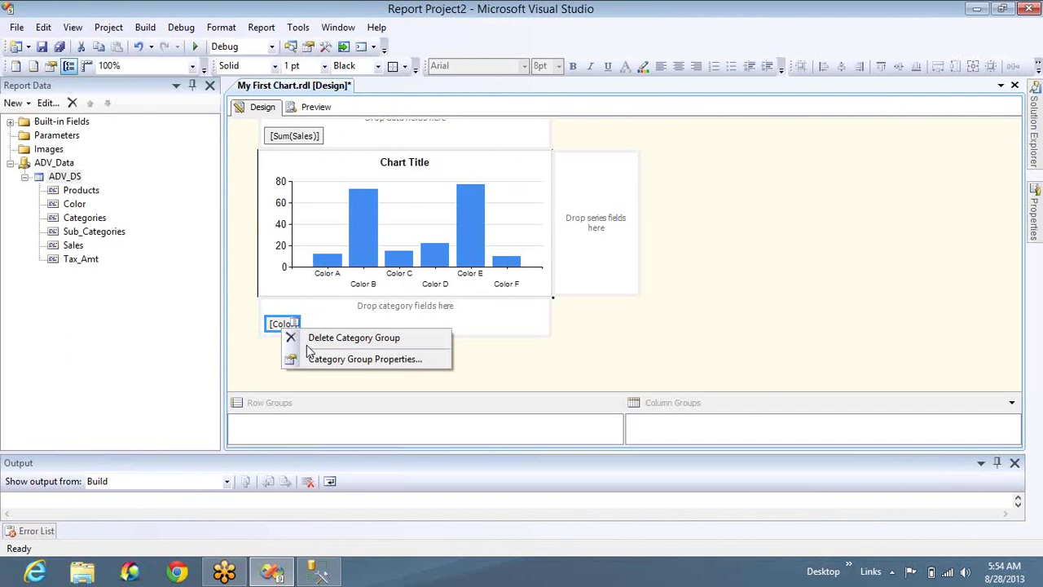
pyautogui.click(308, 342)
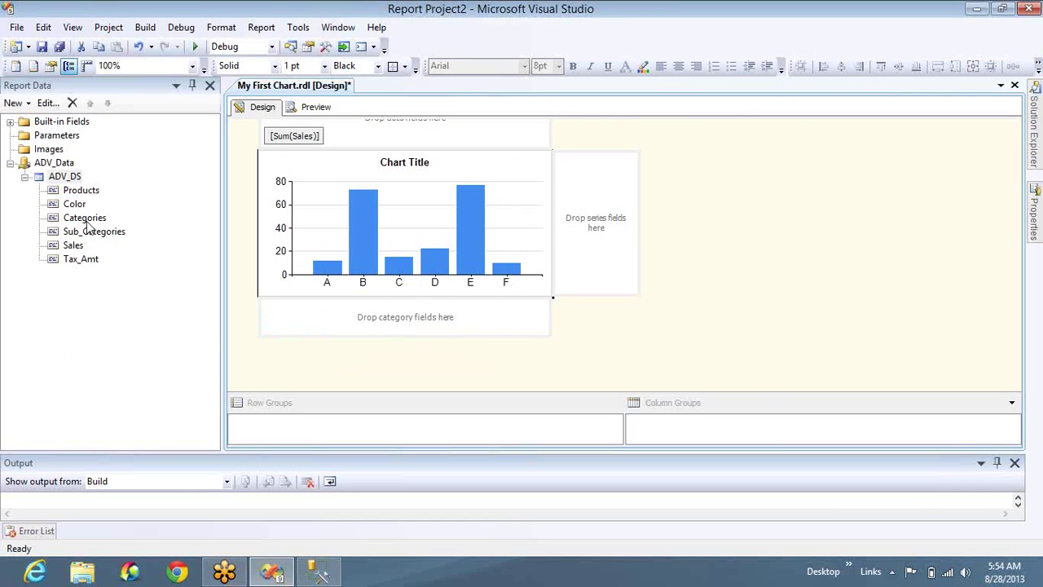
pyautogui.moveTo(86, 218); pyautogui.dragTo(303, 326)
pyautogui.click(314, 107)
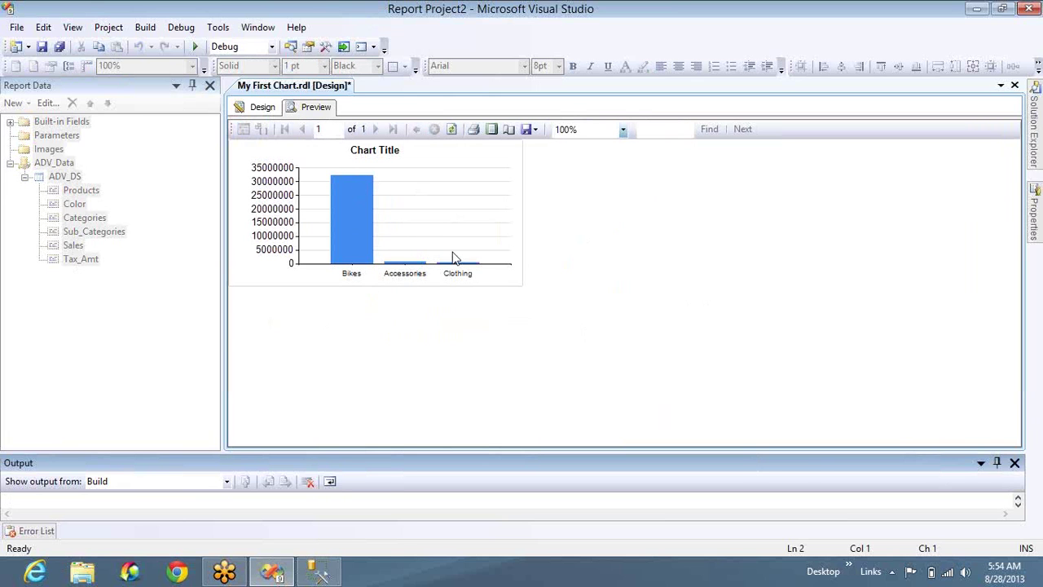
# Step: Add Color as a second category group after Categories and preview the report
pyautogui.click(261, 110)
pyautogui.click(75, 204)
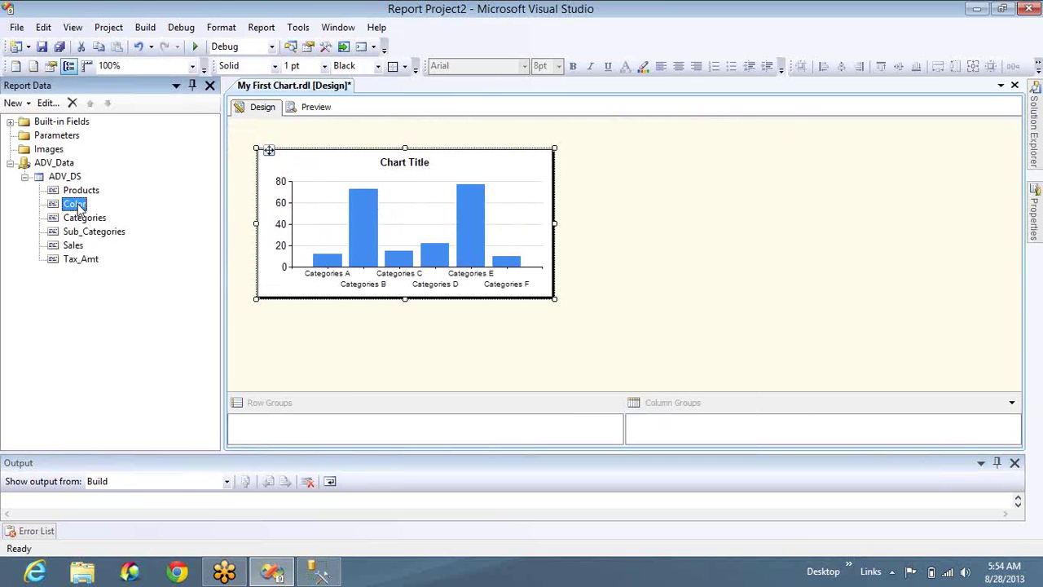
pyautogui.click(274, 286)
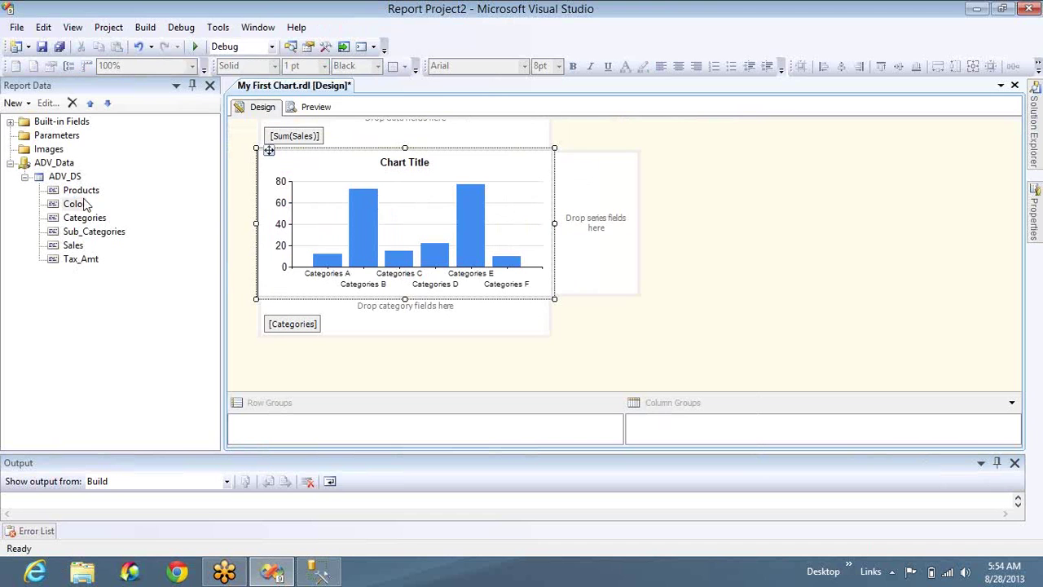
pyautogui.moveTo(83, 202); pyautogui.dragTo(343, 324)
pyautogui.click(314, 109)
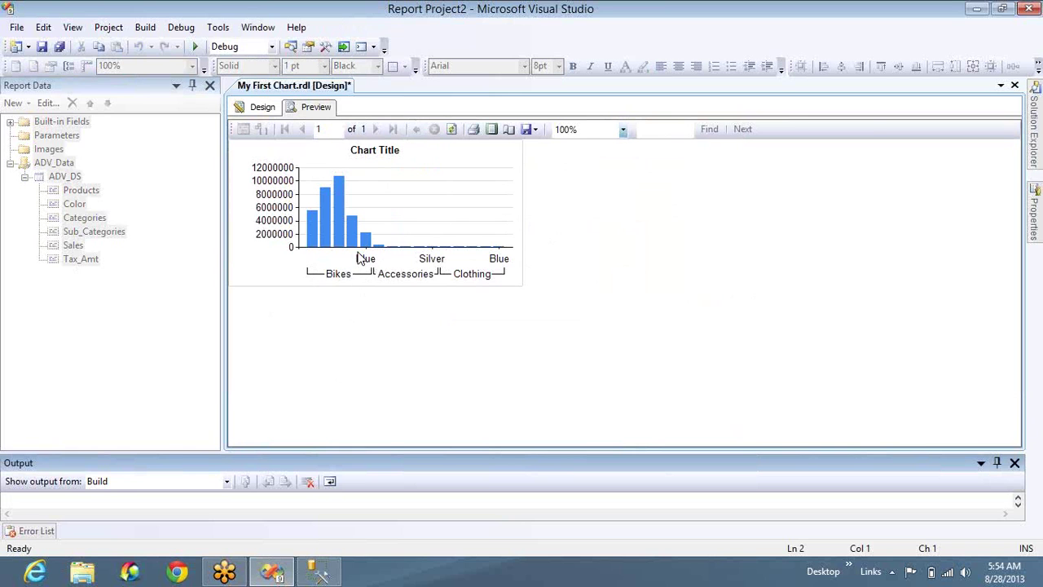
pyautogui.hotkey('alt', 'Tab')
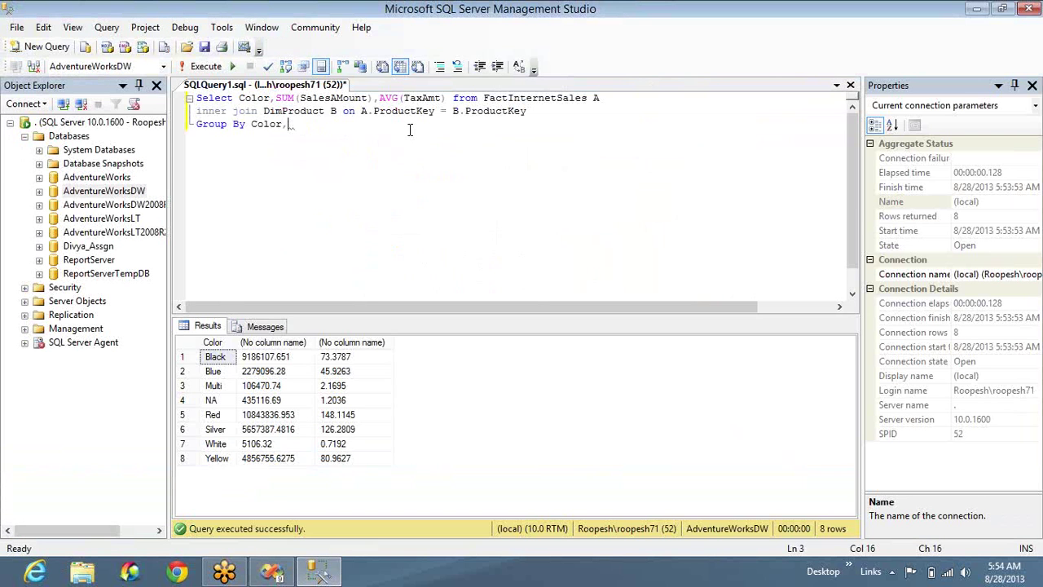
pyautogui.hotkey('alt', 'Tab')
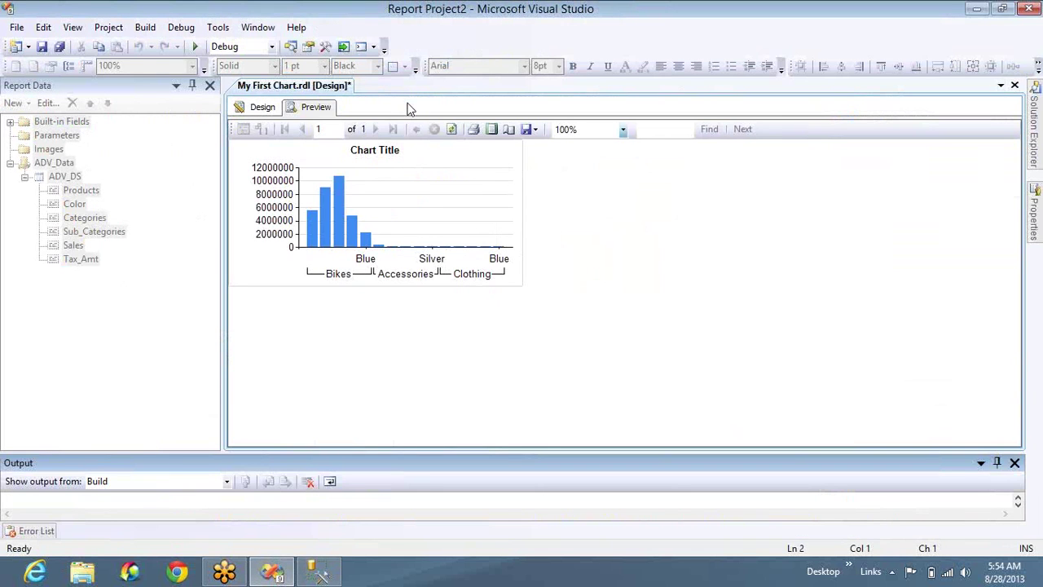
# Step: Widen the chart to nearly the full width of the design area and preview it with the report data hidden
pyautogui.click(262, 107)
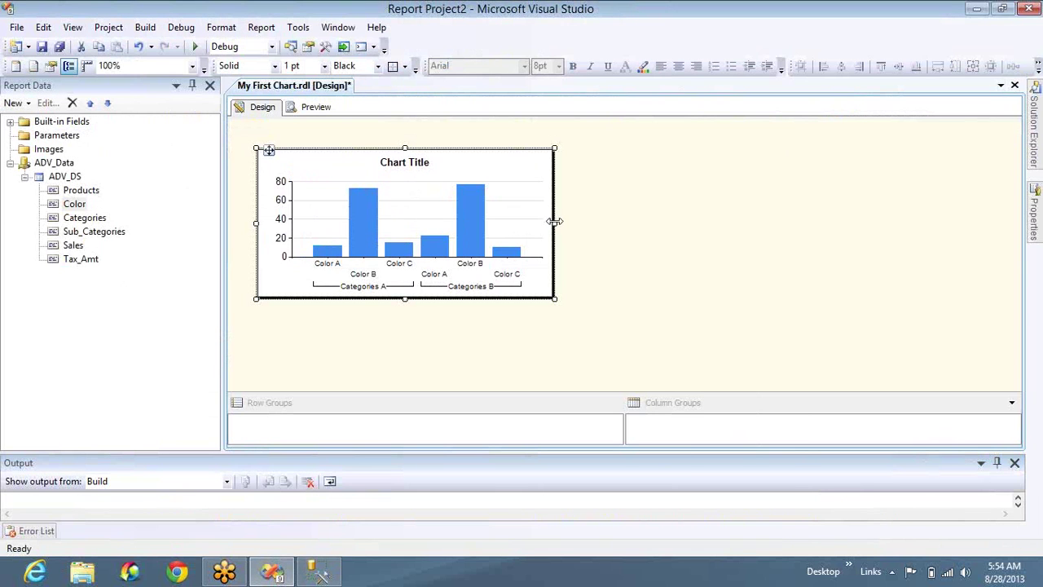
pyautogui.moveTo(554, 221); pyautogui.dragTo(846, 224)
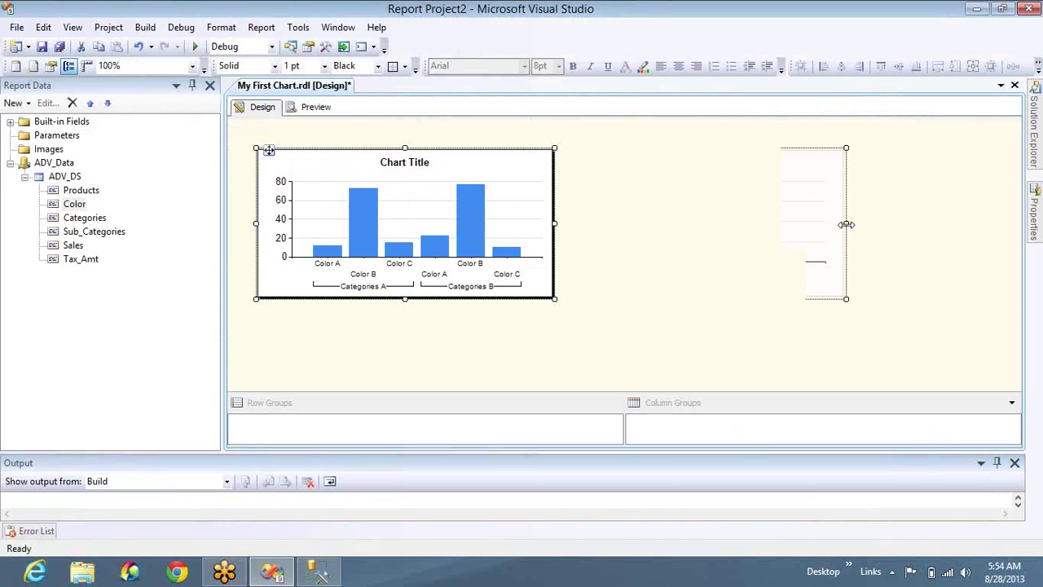
pyautogui.moveTo(845, 224); pyautogui.dragTo(963, 226)
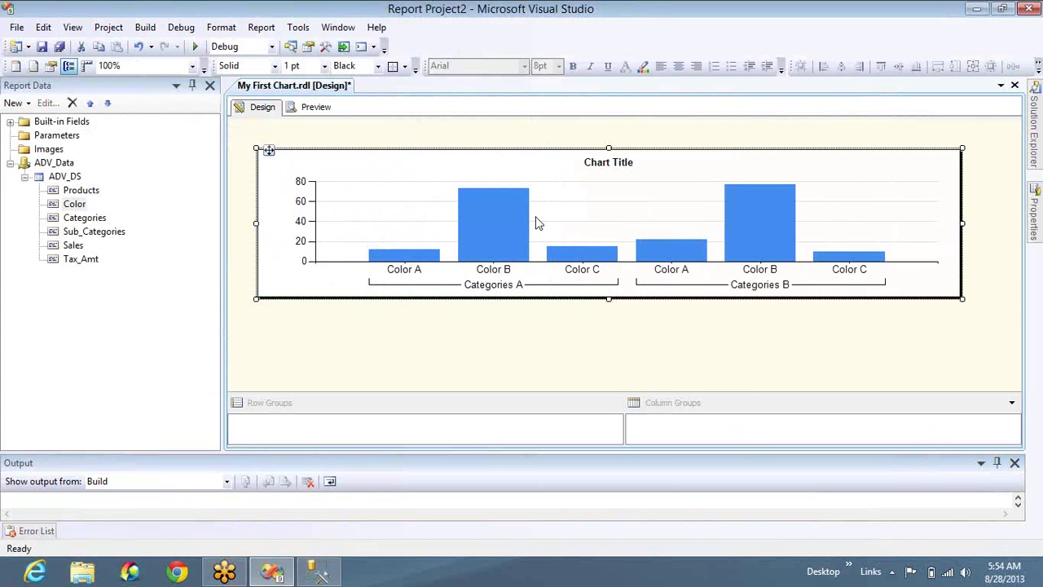
pyautogui.click(209, 84)
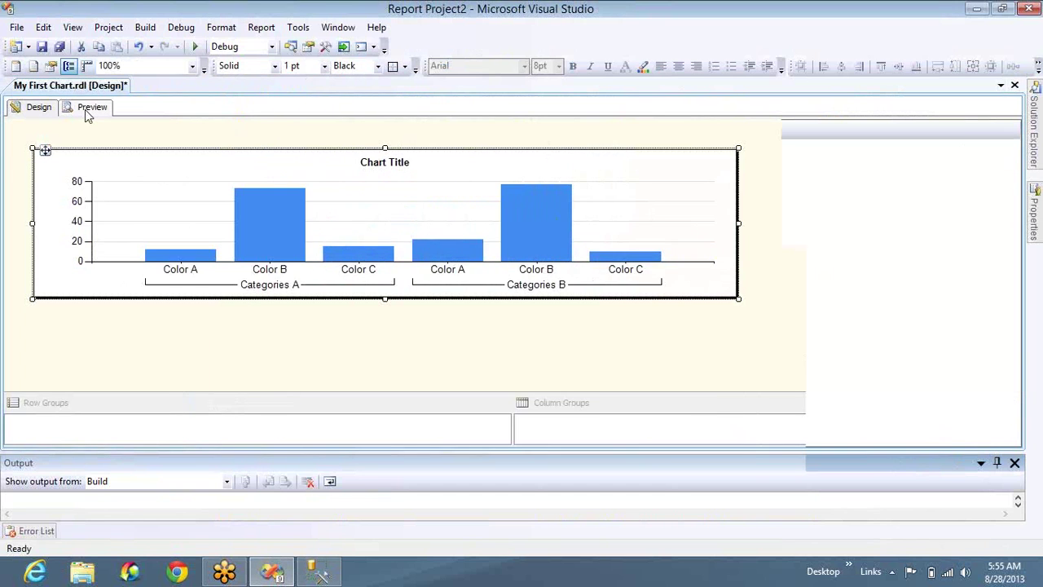
pyautogui.click(85, 108)
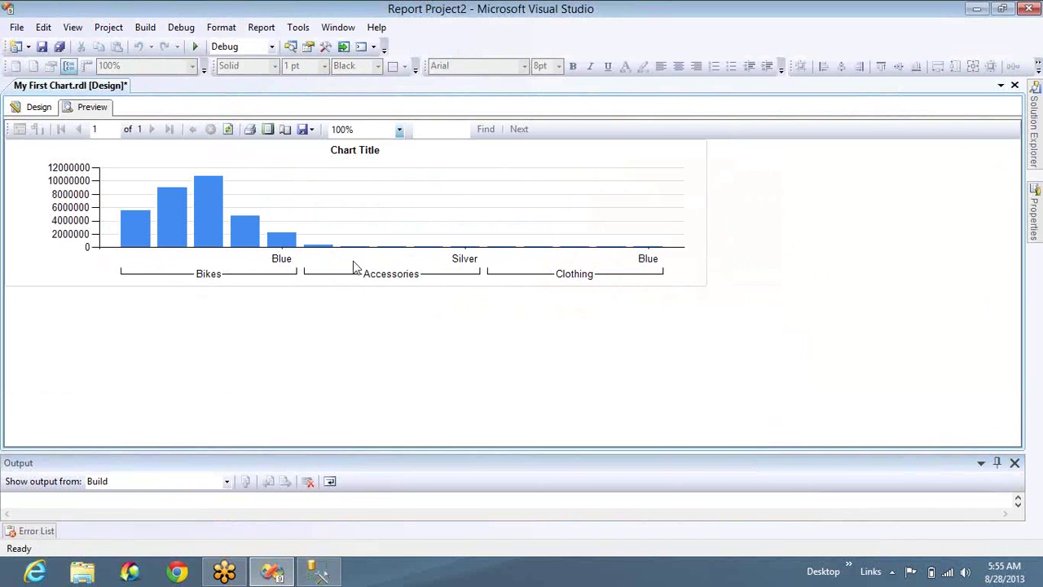
# Step: Adjust the category axis properties so that every color gets its own label, and preview the report
pyautogui.click(34, 107)
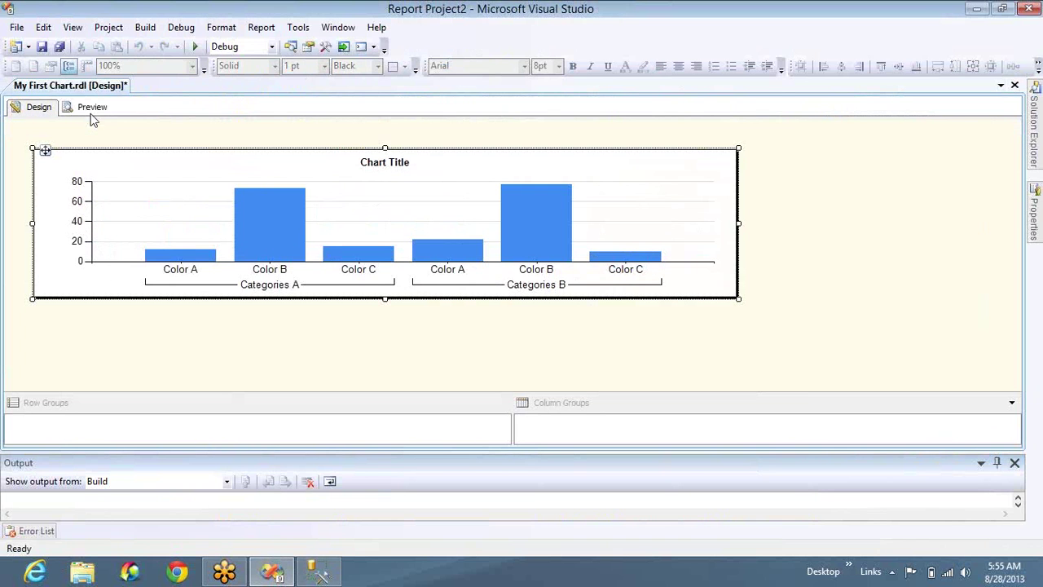
pyautogui.click(247, 284)
pyautogui.rightClick(246, 285)
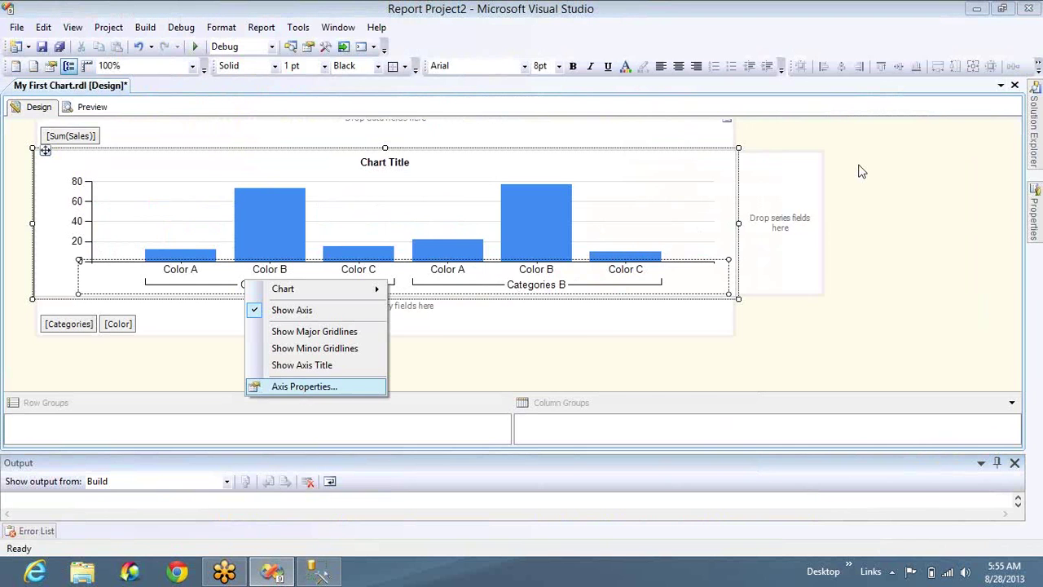
pyautogui.press('Return')
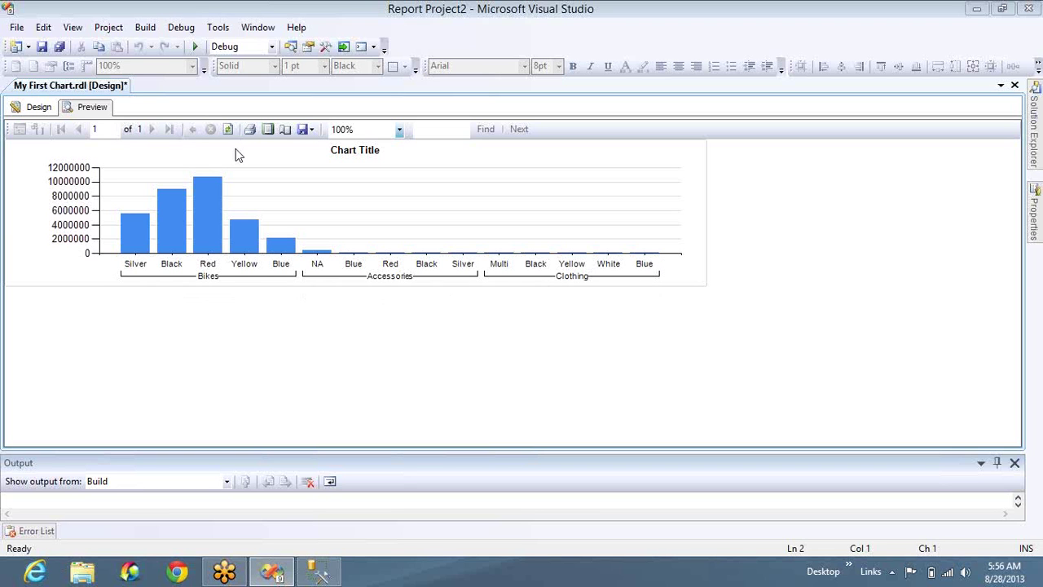
# Step: Redisplay the report data, insert Sub_Categories between the Categories and Color category groups, and preview the report
pyautogui.click(43, 111)
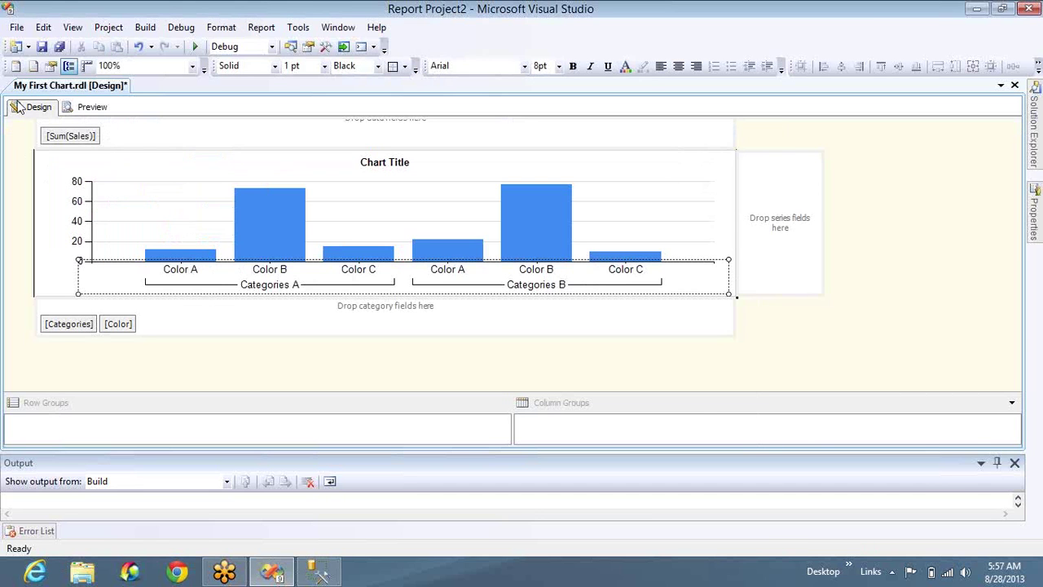
pyautogui.click(73, 27)
pyautogui.click(120, 405)
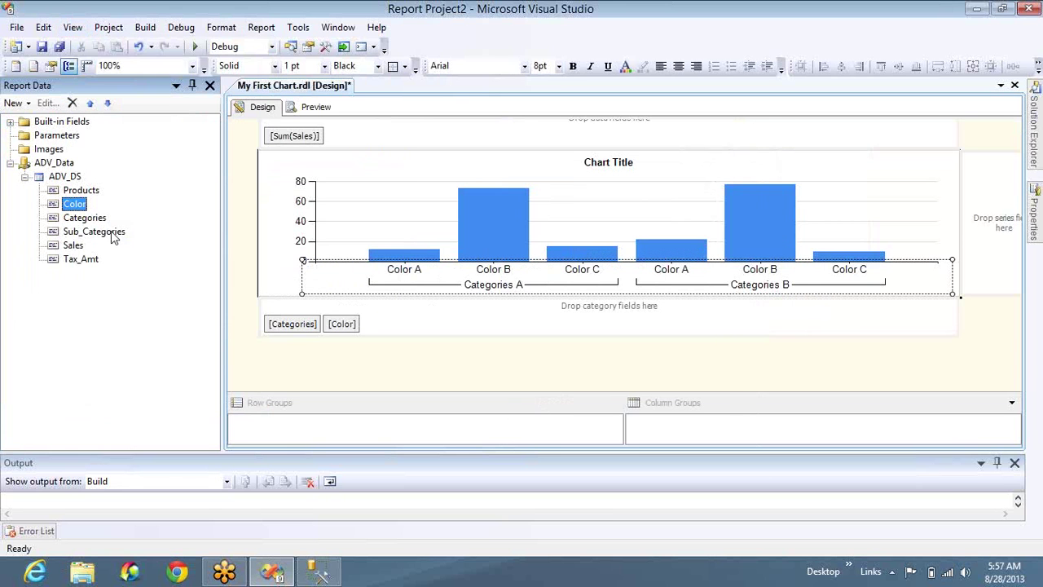
pyautogui.moveTo(107, 234); pyautogui.dragTo(343, 336)
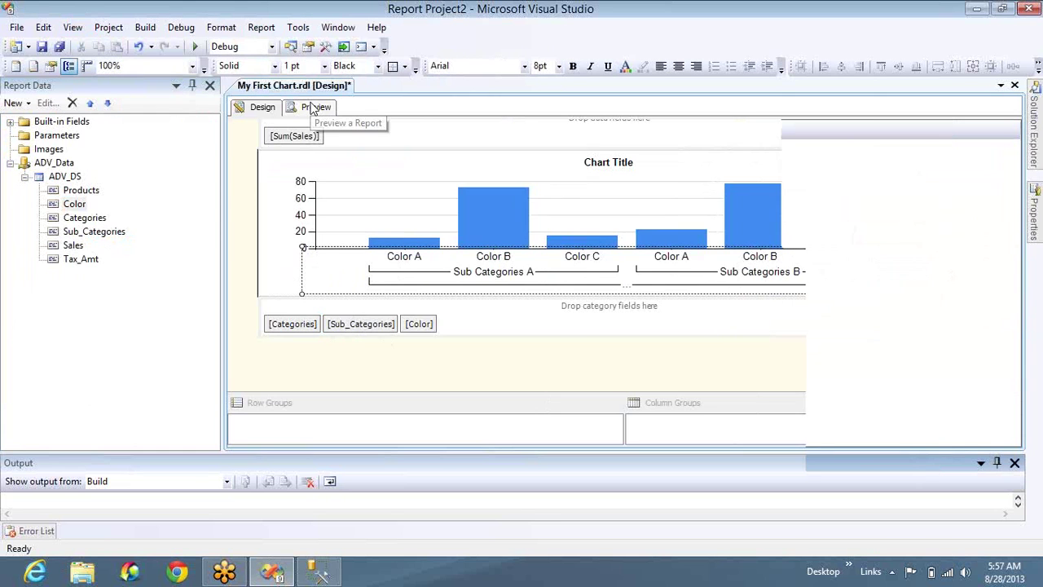
pyautogui.click(313, 108)
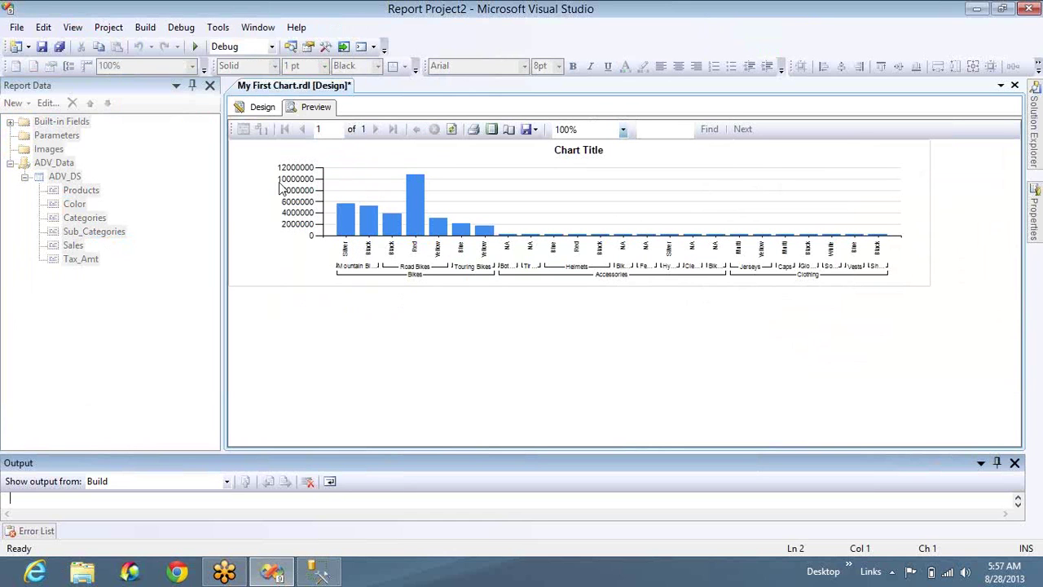
# Step: Collapse the report data and zoom the preview to 150% to examine the category, subcategory and color labels
pyautogui.click(192, 85)
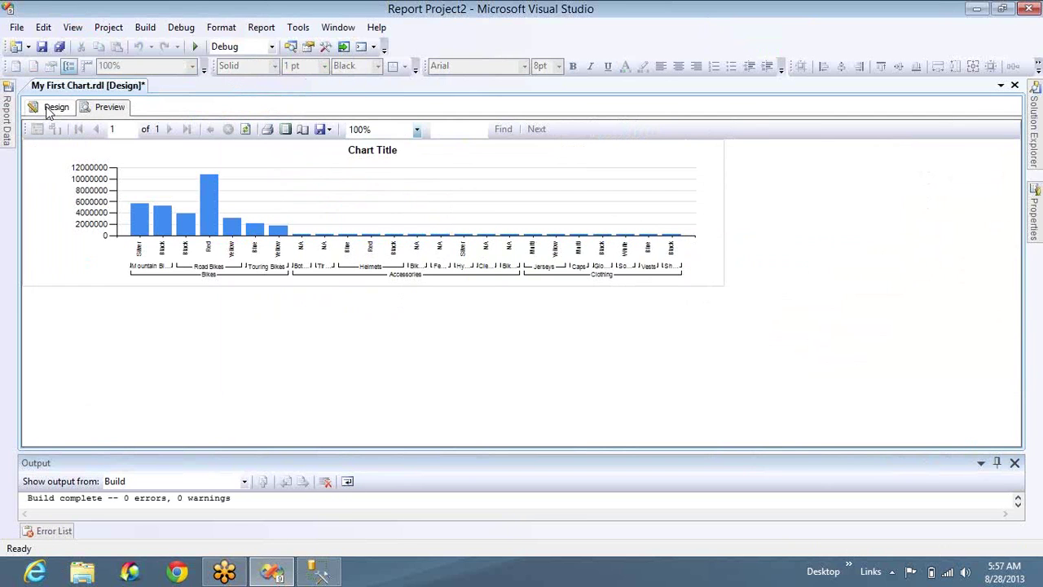
pyautogui.click(416, 129)
pyautogui.click(376, 191)
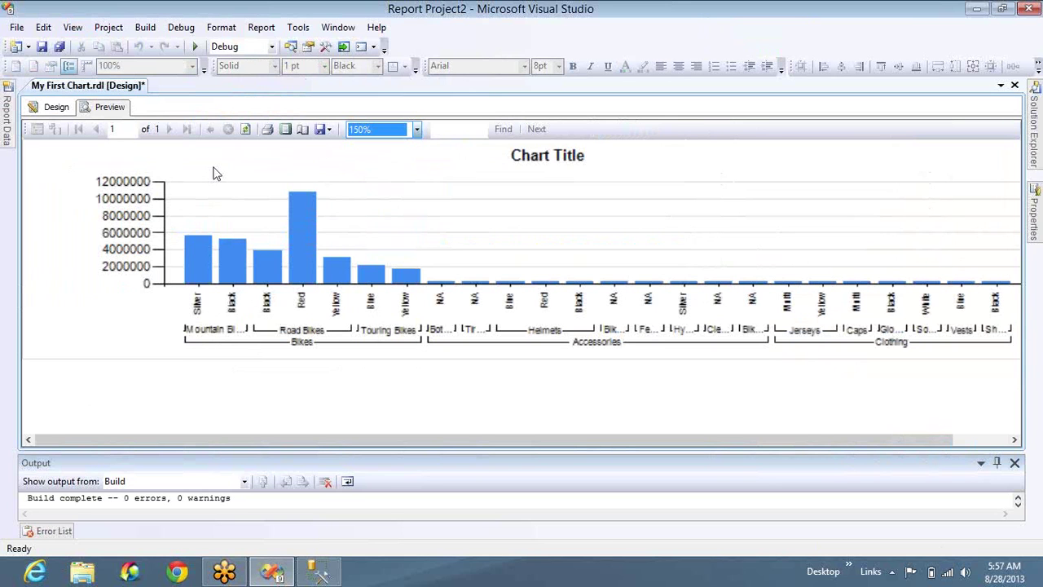
# Step: Return to the report design and copy the whole chart
pyautogui.click(57, 107)
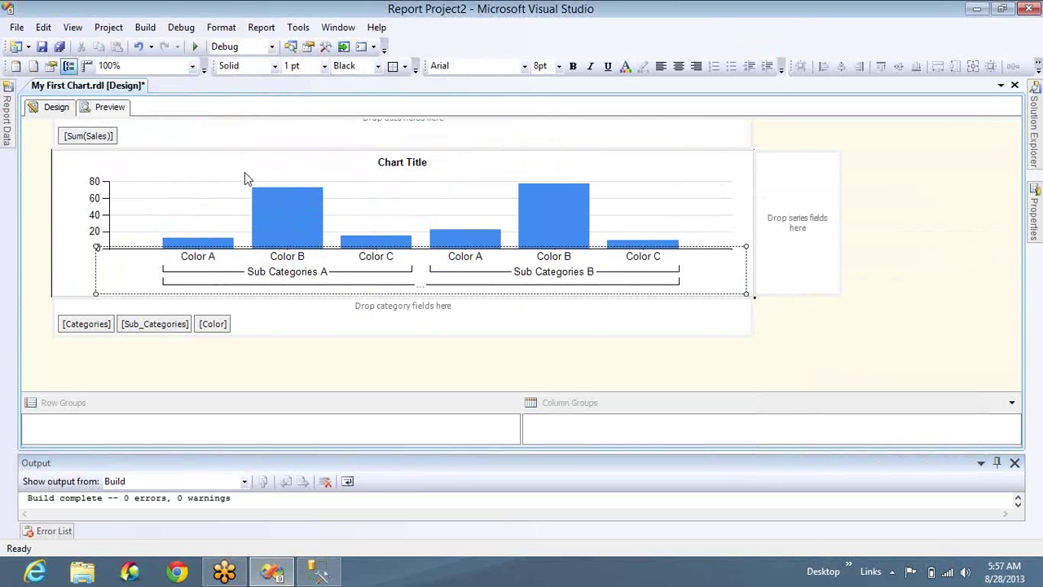
pyautogui.click(181, 203)
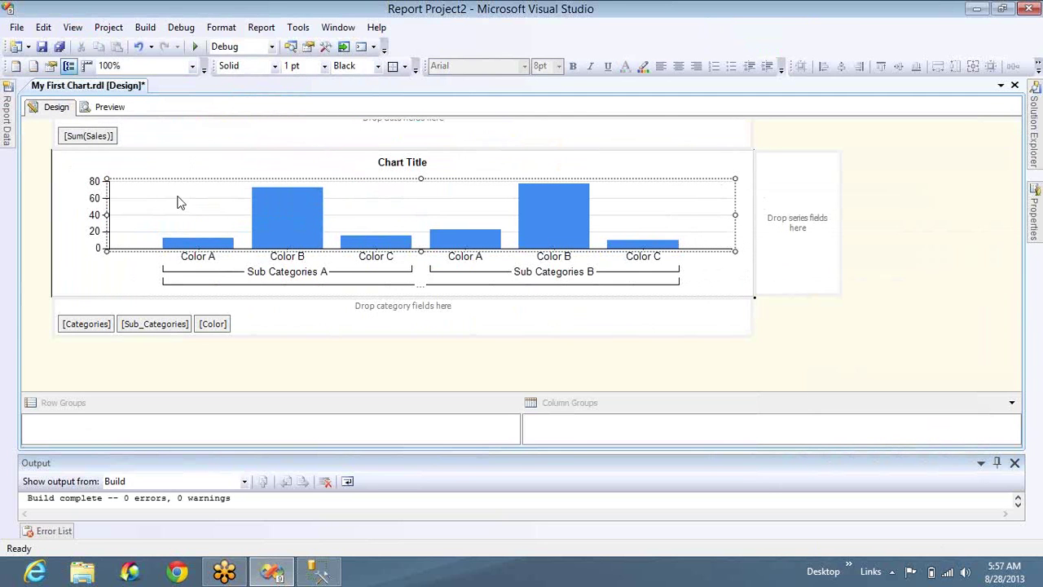
pyautogui.press('Escape')
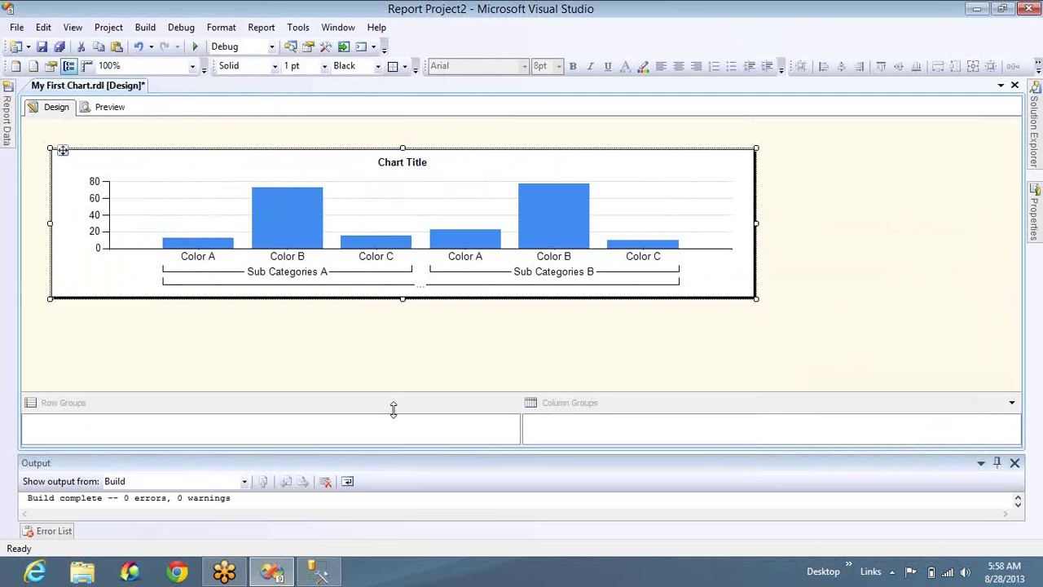
# Step: Try to stretch the chart's height from its lower edge, and undo the resize
pyautogui.moveTo(402, 299); pyautogui.dragTo(394, 410)
pyautogui.moveTo(407, 308); pyautogui.dragTo(405, 303)
pyautogui.moveTo(401, 365); pyautogui.dragTo(401, 372)
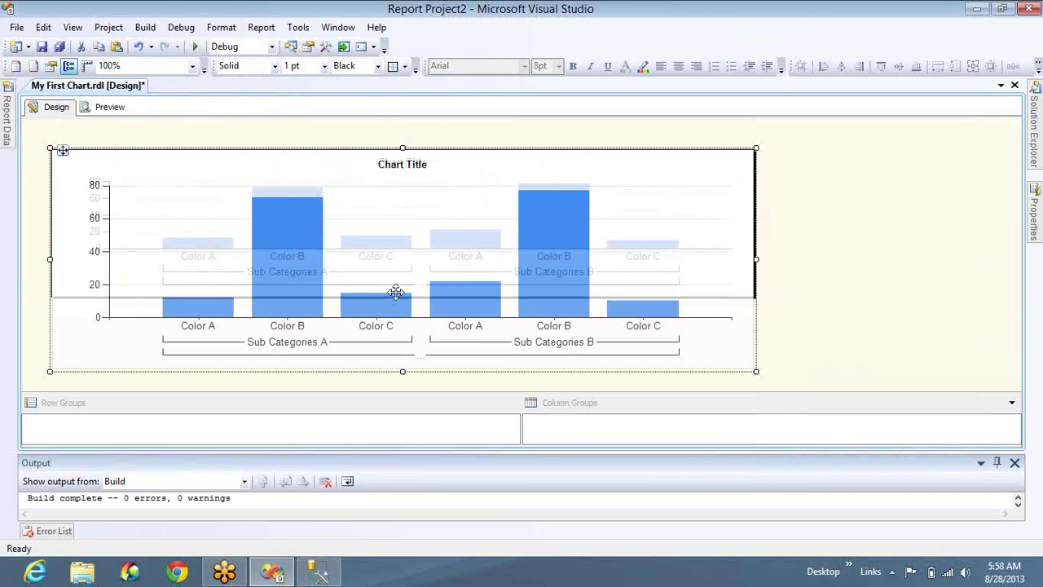
pyautogui.hotkey('ctrl', 'z')
# Step: Extend the report body downward and place the copy of the chart below the original
pyautogui.moveTo(400, 300); pyautogui.dragTo(396, 419)
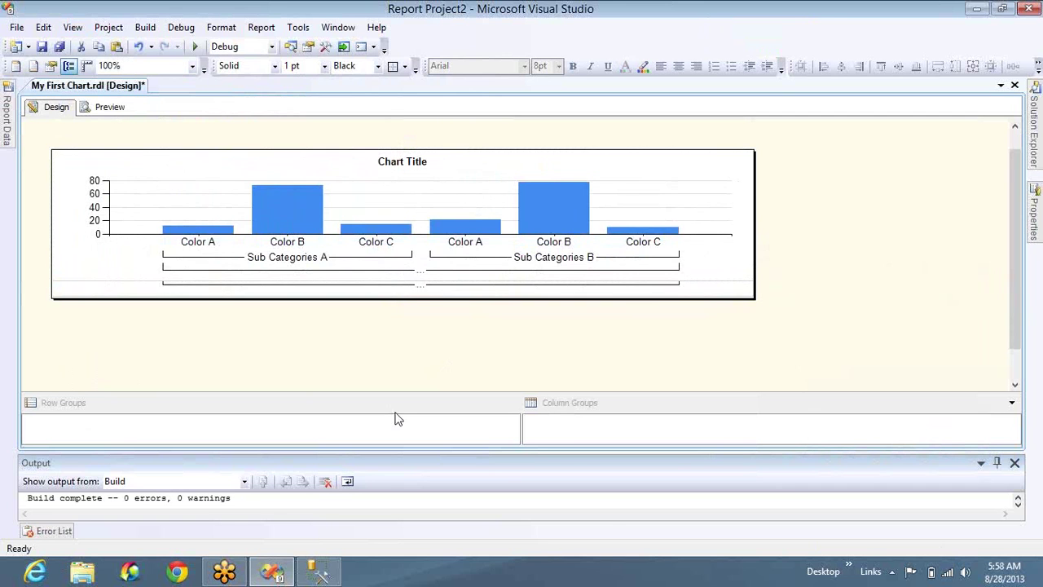
pyautogui.click(326, 267)
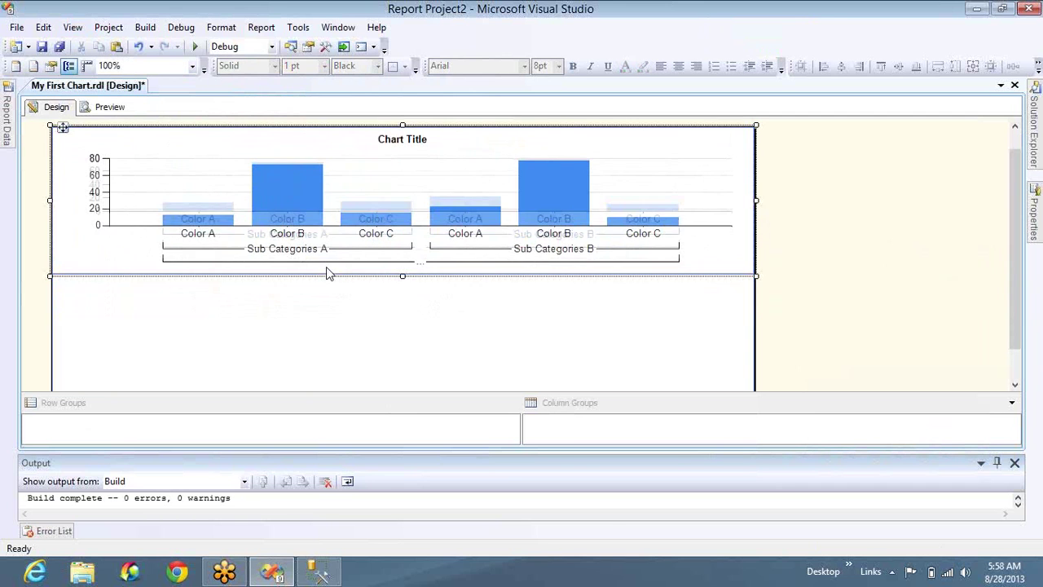
pyautogui.press('Down')
pyautogui.press('Down')
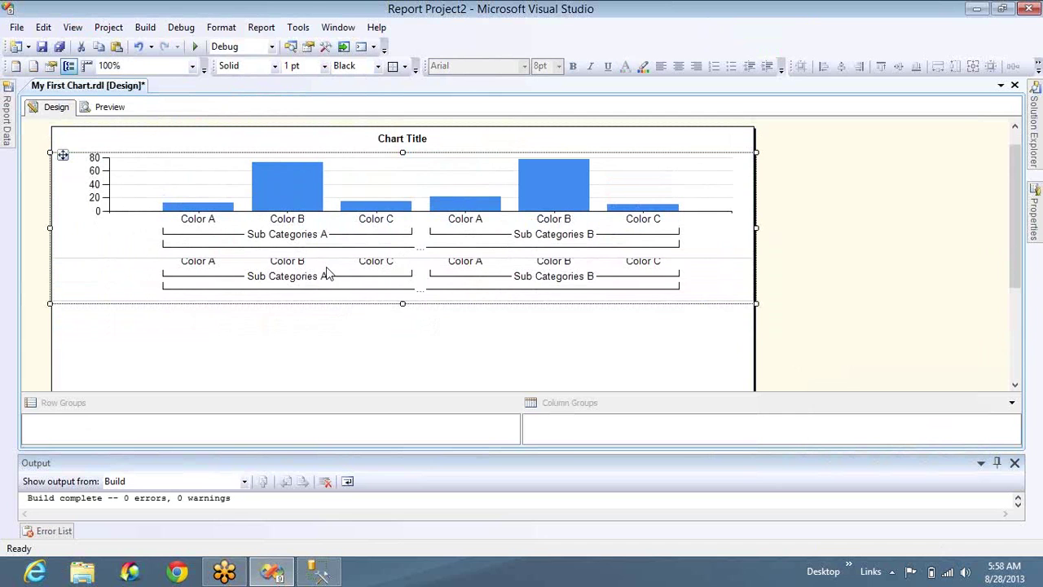
pyautogui.click(500, 307)
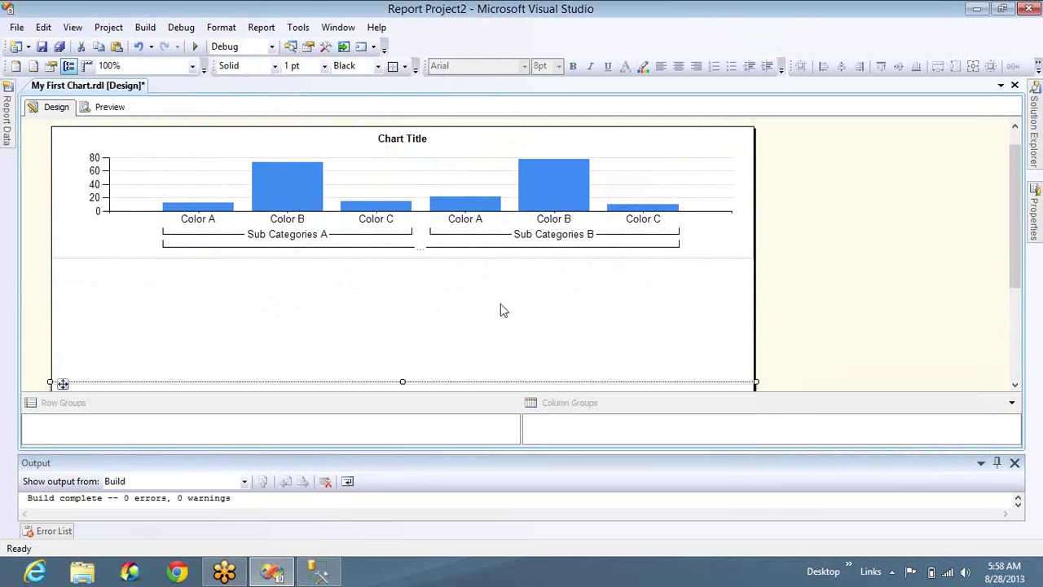
# Step: Hide the Output pane and place another copy of the chart in the gap below the original
pyautogui.rightClick(729, 469)
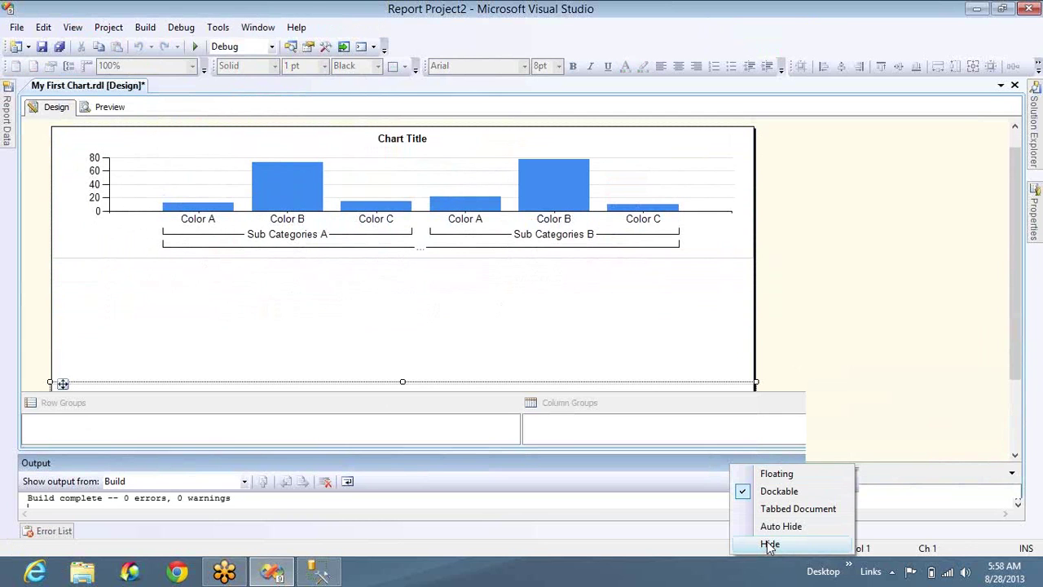
pyautogui.click(770, 544)
pyautogui.click(317, 308)
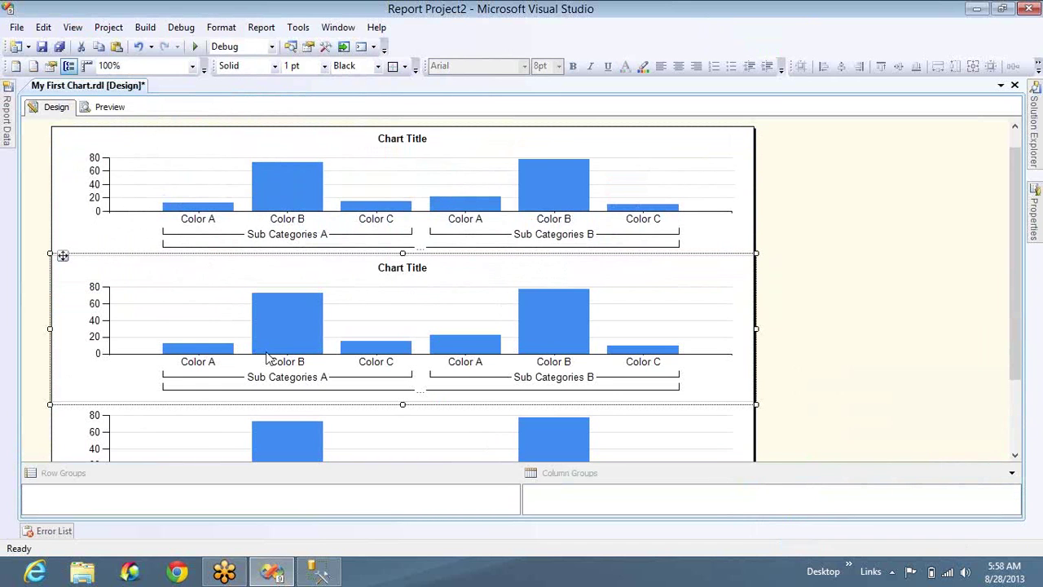
# Step: Shift the bottom chart down until it clears the lower edge of the middle chart
pyautogui.click(294, 411)
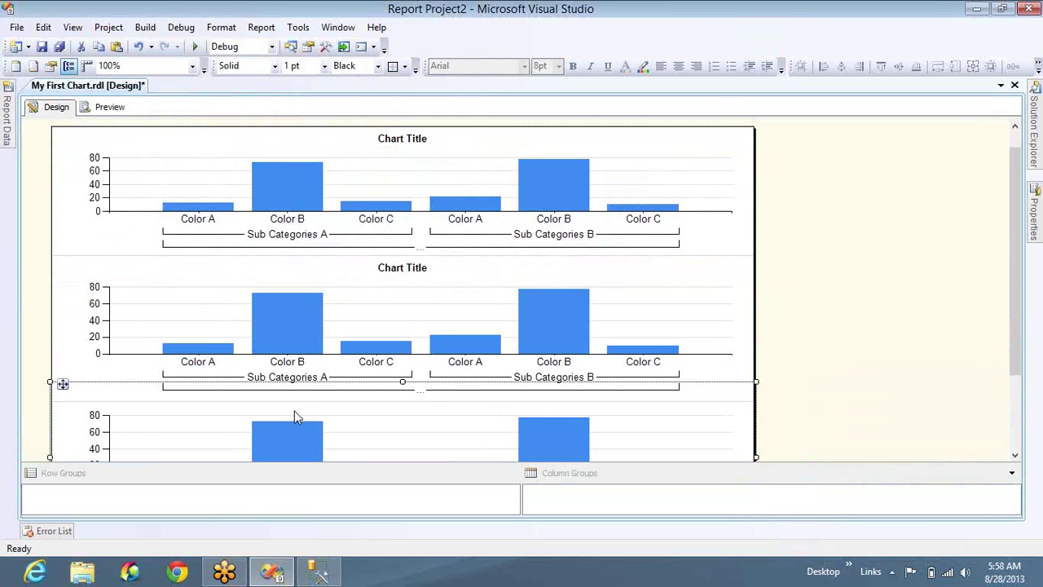
pyautogui.press('Down')
pyautogui.press('Down')
pyautogui.press('Down')
pyautogui.press('Down')
pyautogui.press('Down')
pyautogui.press('Down')
pyautogui.press('Down')
pyautogui.press('Down')
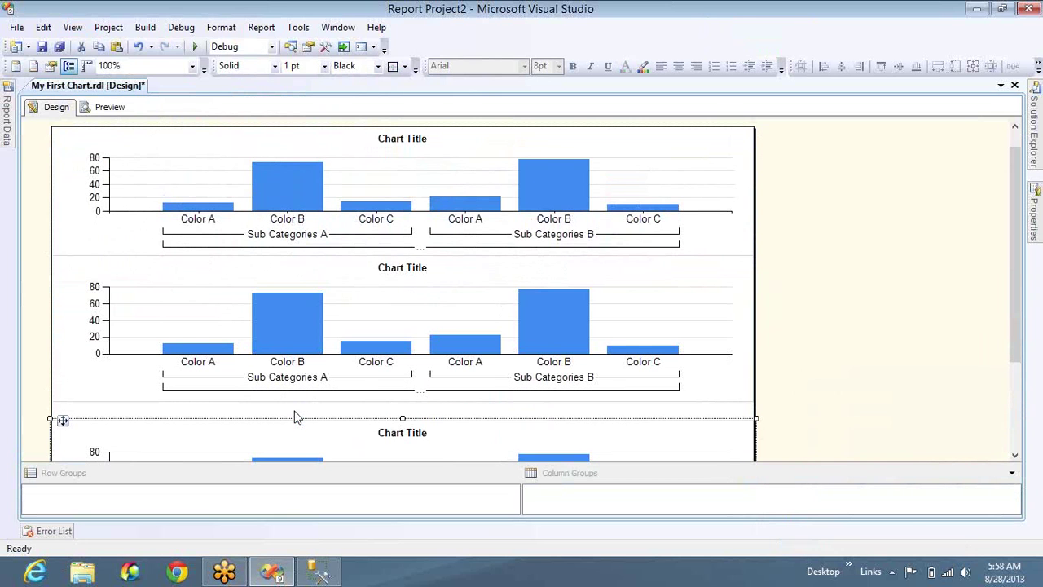
# Step: Nudge the middle chart down so it sits between the top and bottom charts without overlapping either
pyautogui.doubleClick(287, 380)
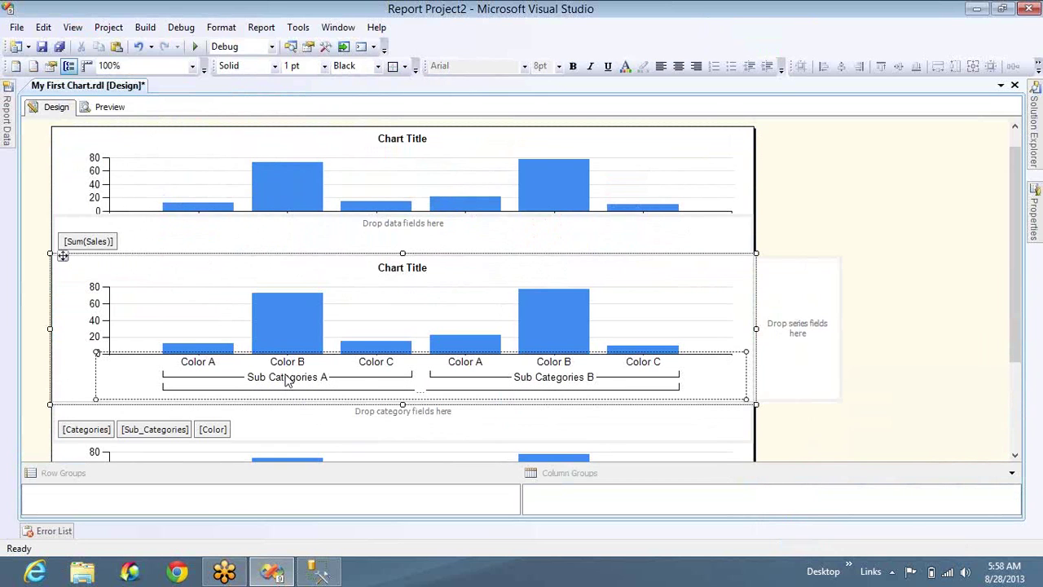
pyautogui.press('Escape')
pyautogui.press('Down')
pyautogui.press('Down')
pyautogui.press('Down')
pyautogui.press('Down')
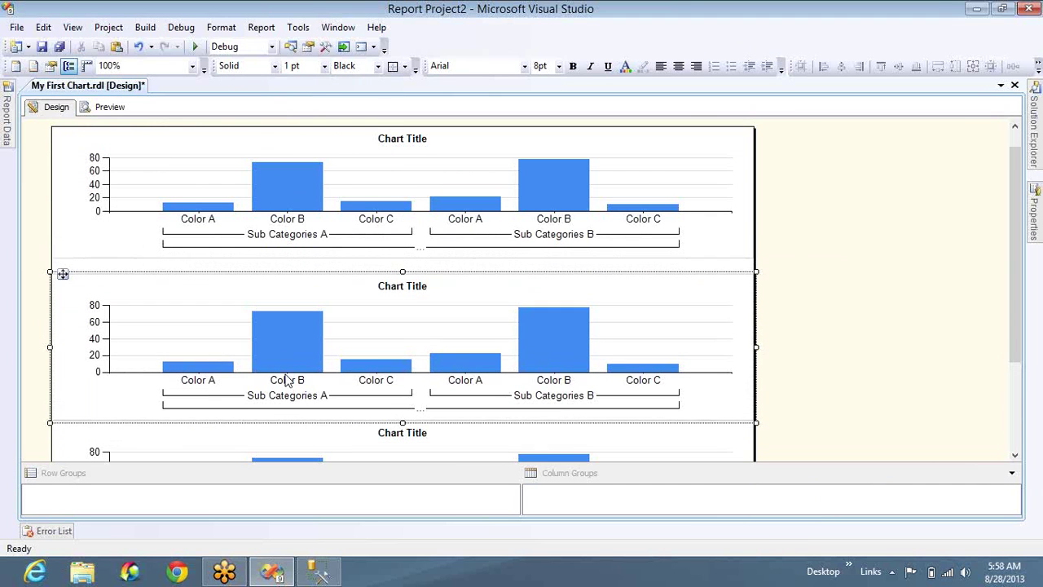
pyautogui.press('Up')
pyautogui.press('Up')
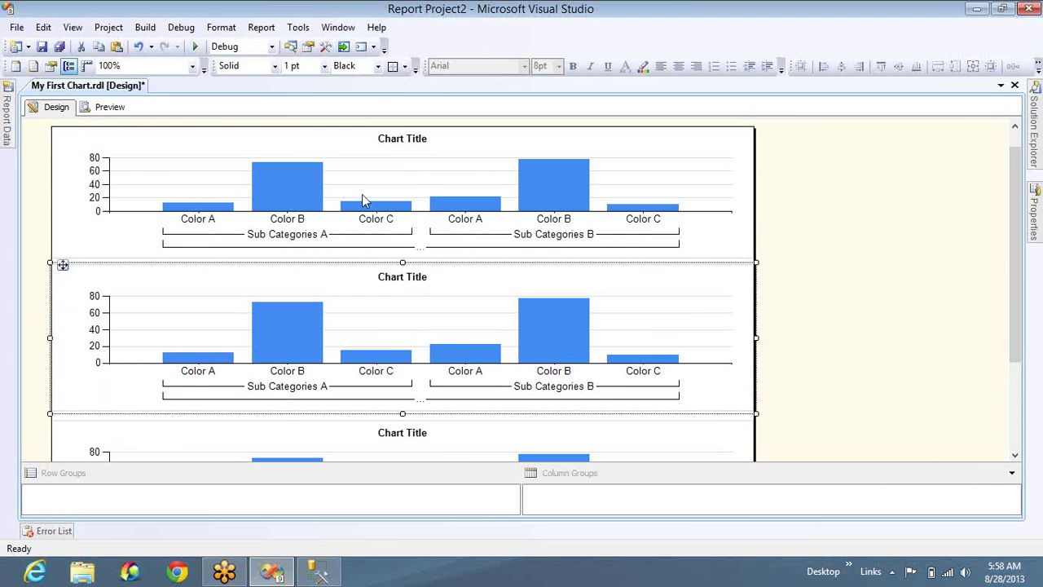
# Step: Remove Color and Sub_Categories from the top chart's category fields, and remove Color from the middle chart's category fields
pyautogui.click(222, 238)
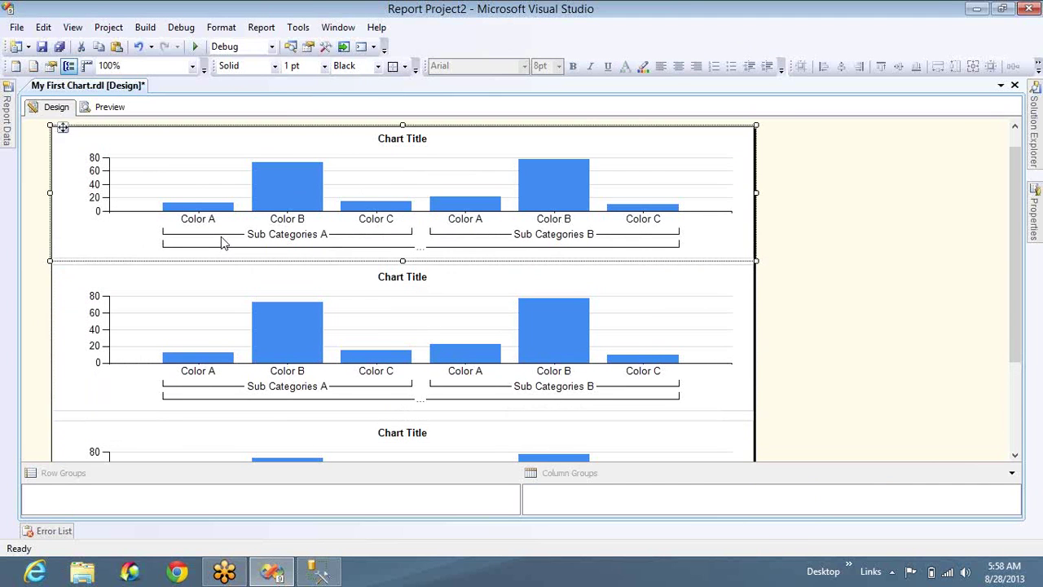
pyautogui.doubleClick(222, 173)
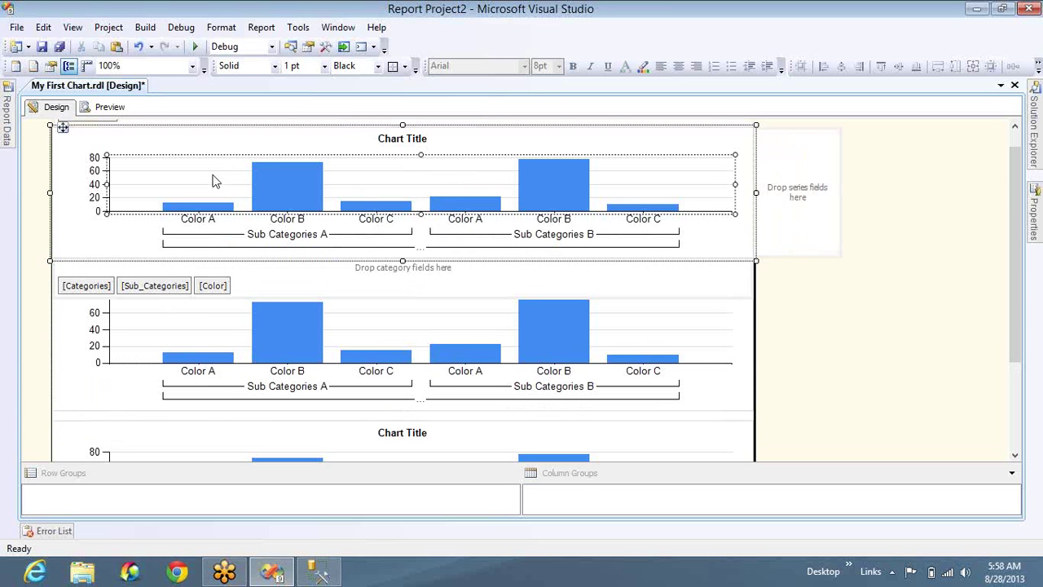
pyautogui.click(223, 286)
pyautogui.click(237, 294)
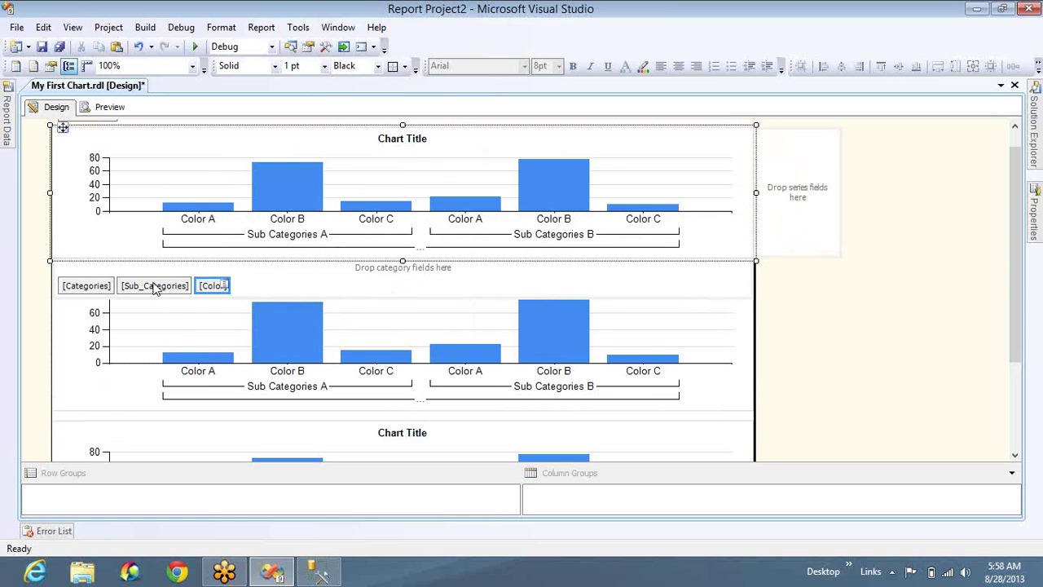
pyautogui.click(155, 287)
pyautogui.click(171, 293)
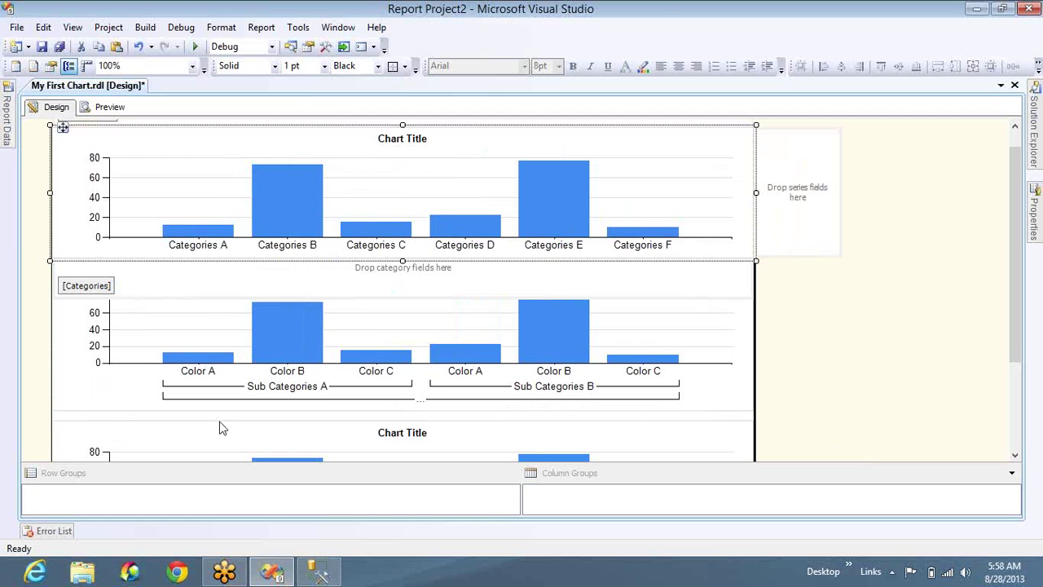
pyautogui.click(228, 361)
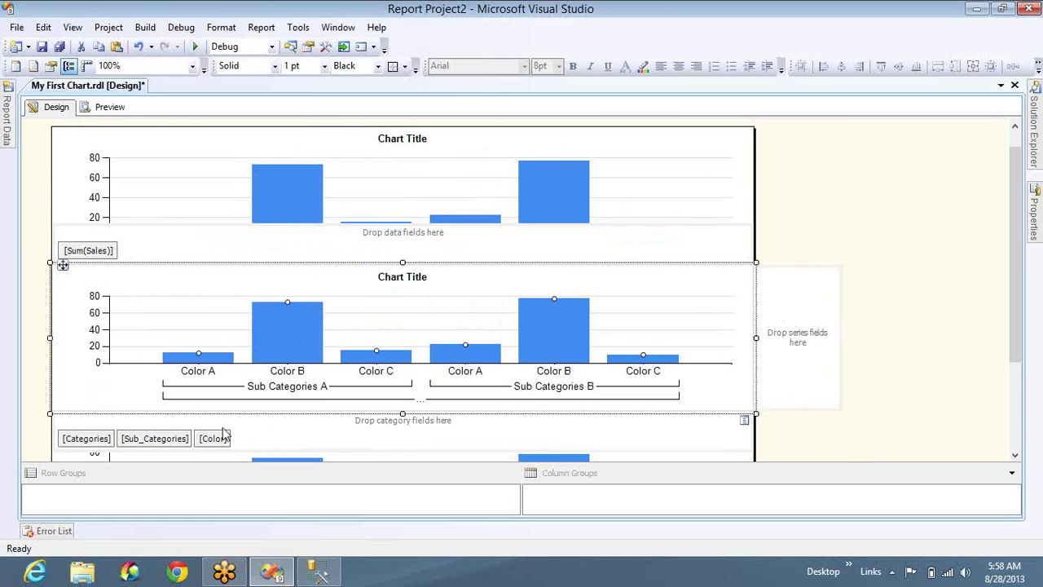
pyautogui.click(226, 438)
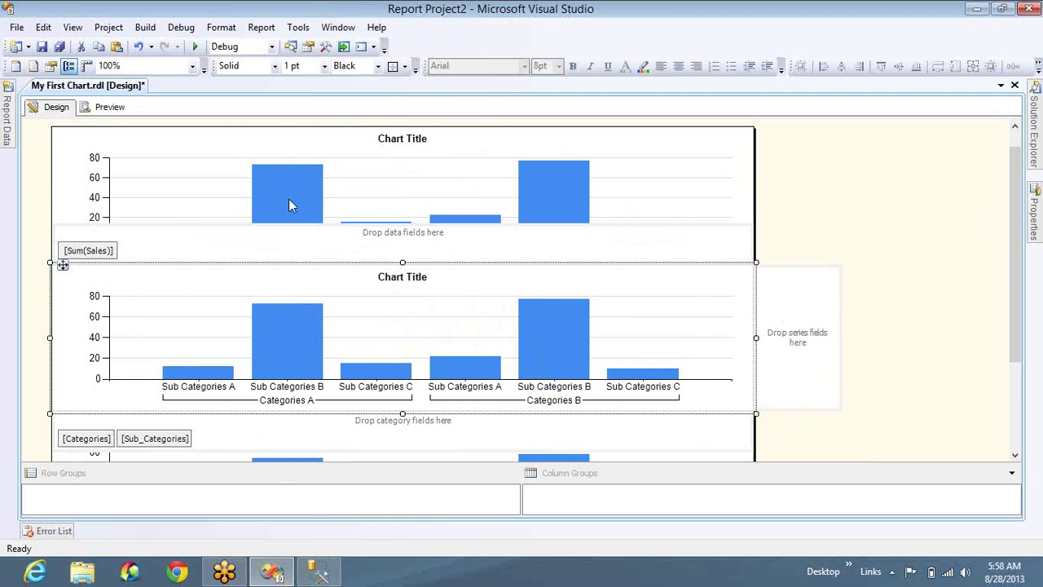
# Step: Preview the report at 100% zoom with the Output pane hidden and examine all three charts down to the last one
pyautogui.click(114, 107)
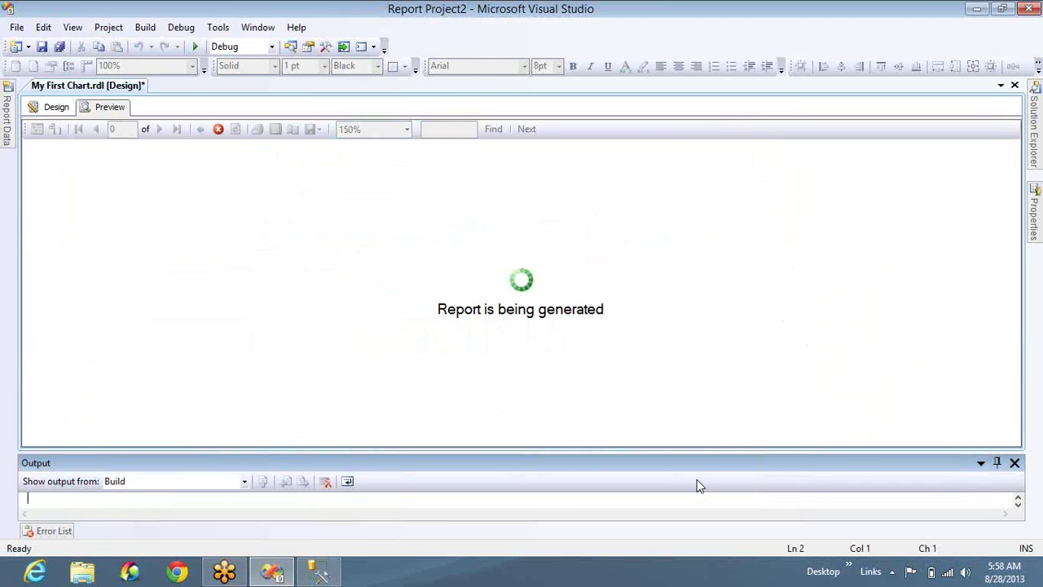
pyautogui.rightClick(702, 465)
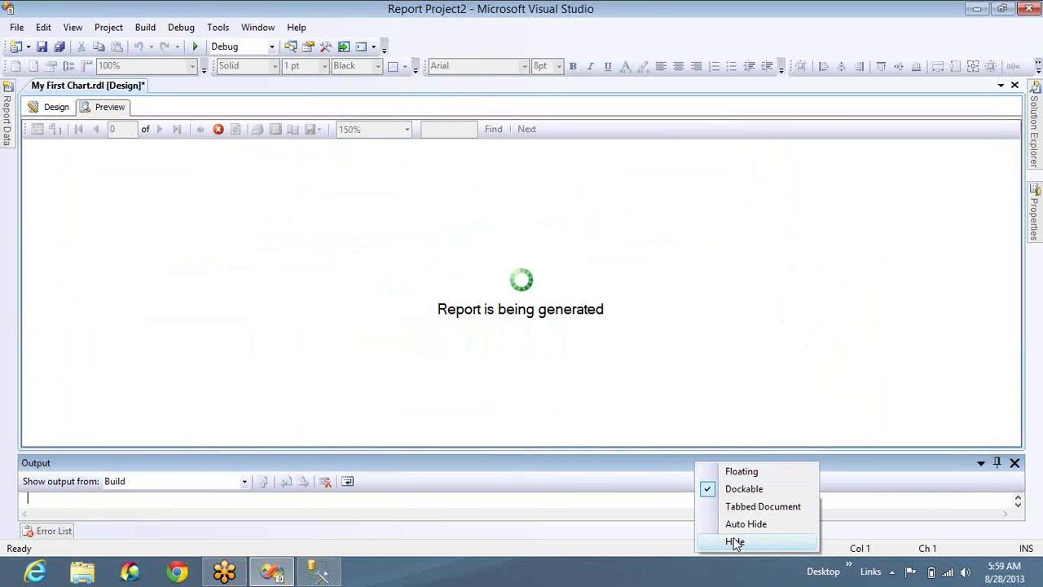
pyautogui.click(733, 540)
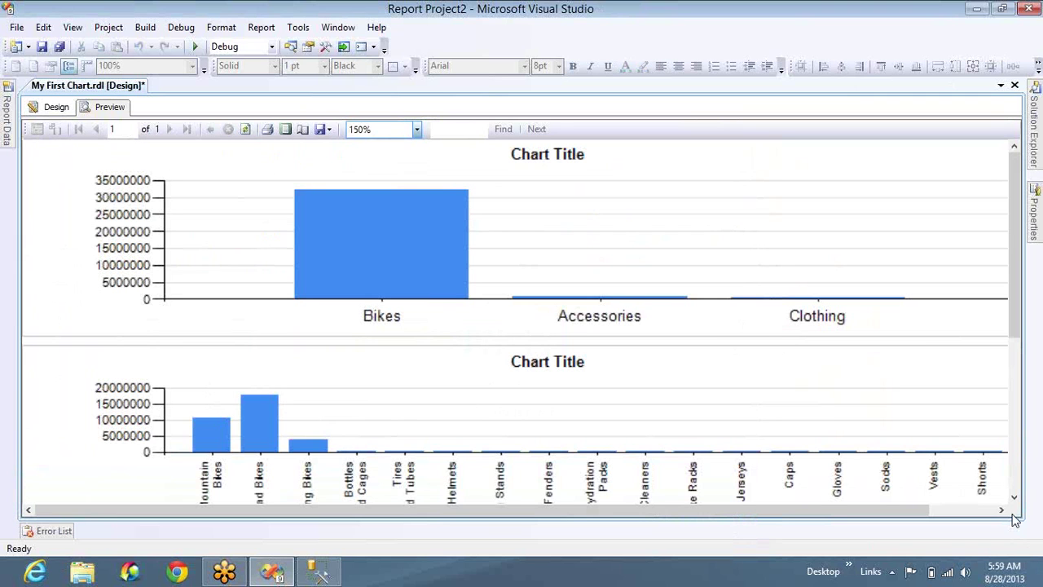
pyautogui.click(415, 131)
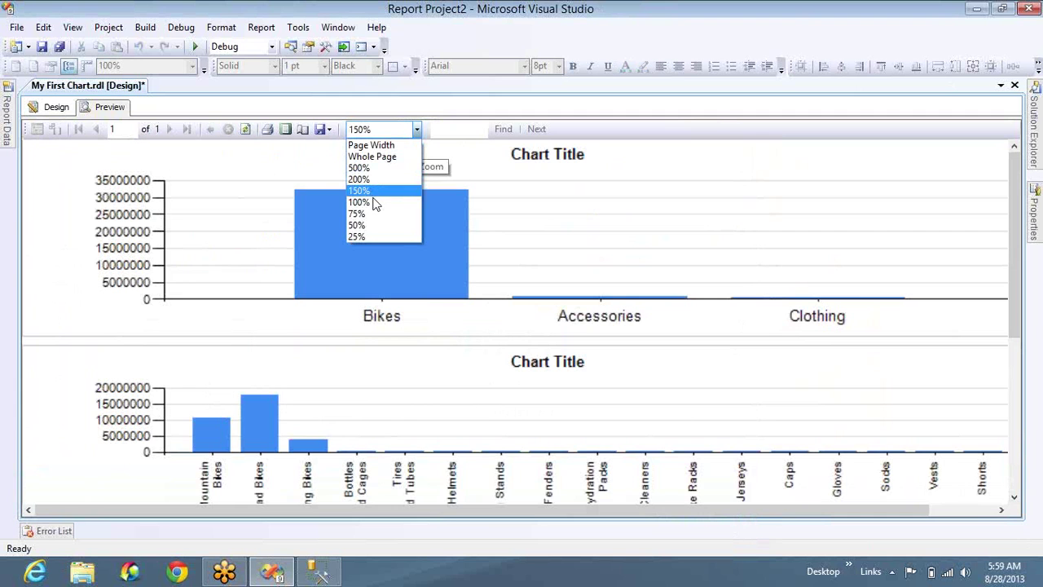
pyautogui.click(375, 203)
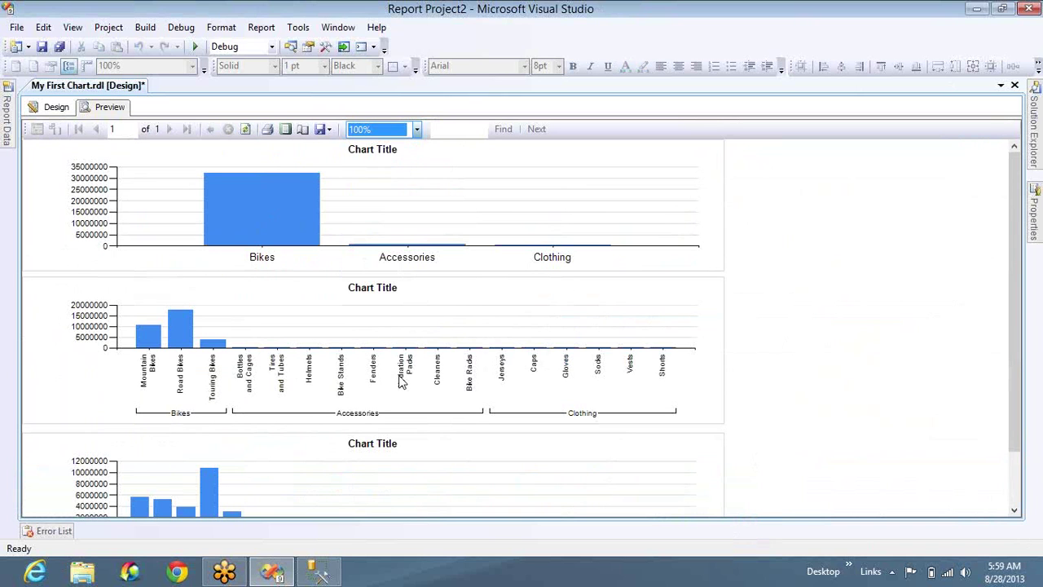
pyautogui.press('super')
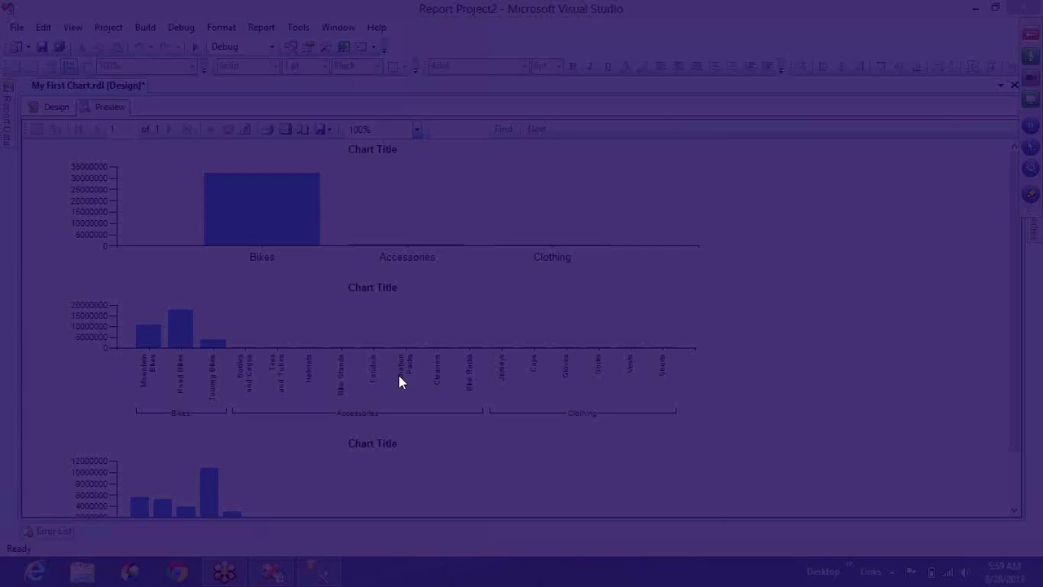
pyautogui.press('super')
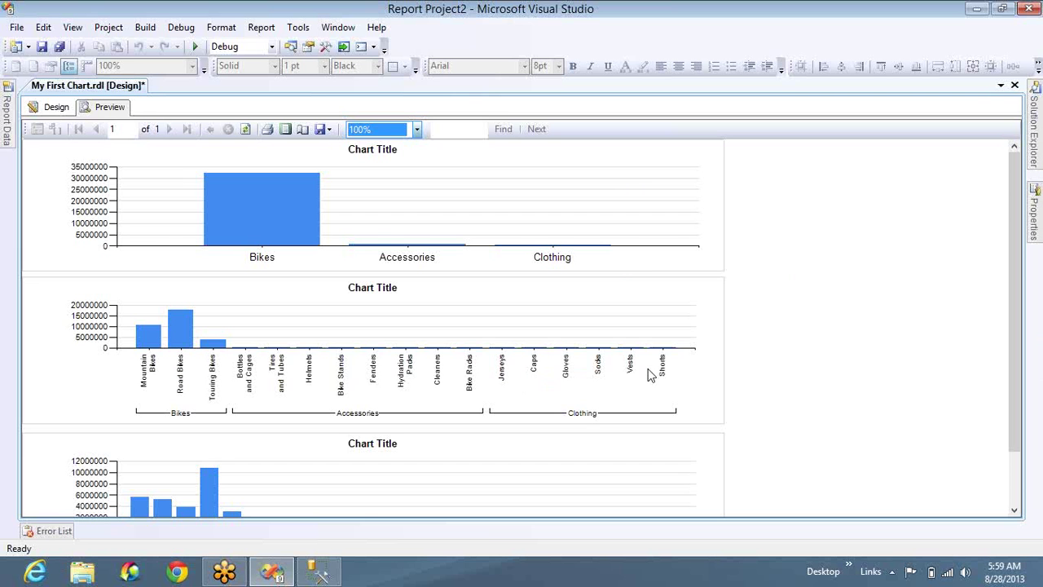
pyautogui.click(1014, 505)
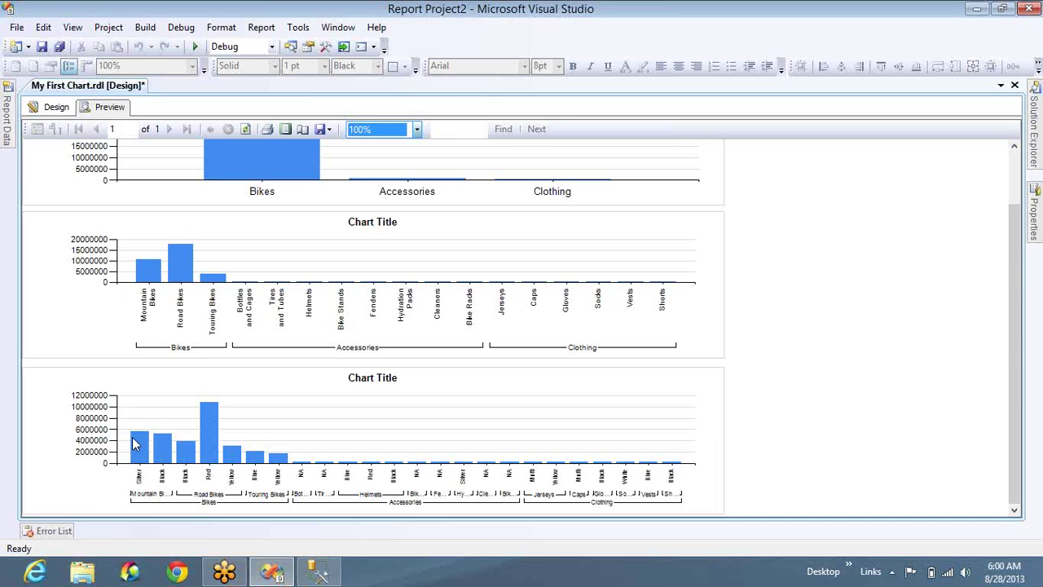
# Step: Mark the Mountain Bikes bars in the color and subcategory charts with pen strokes and arrows, refreshing the preview, to compare aggregation levels
pyautogui.click(1035, 195)
pyautogui.click(904, 230)
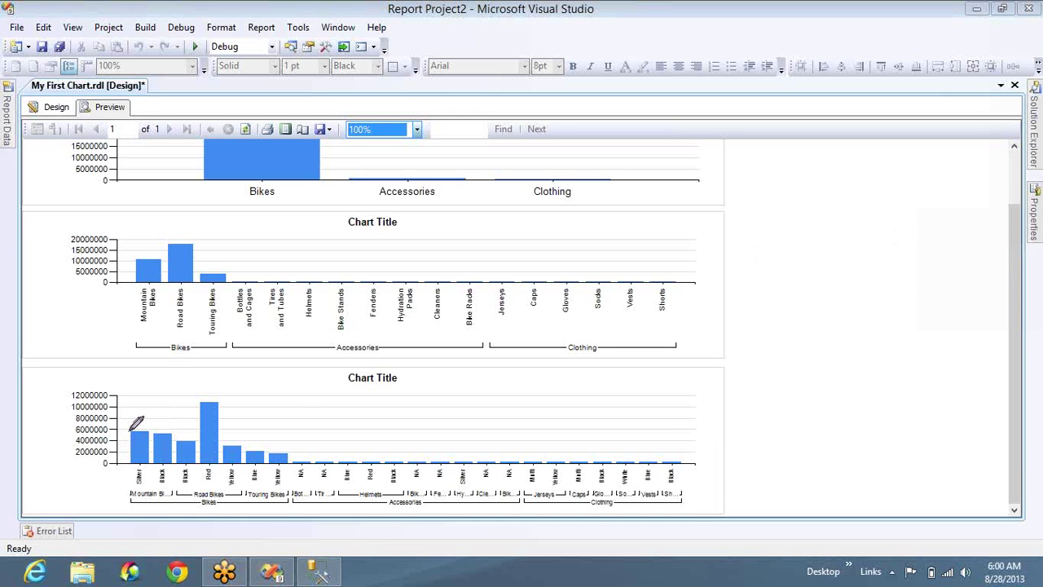
pyautogui.moveTo(129, 431); pyautogui.dragTo(155, 432)
pyautogui.rightClick(145, 259)
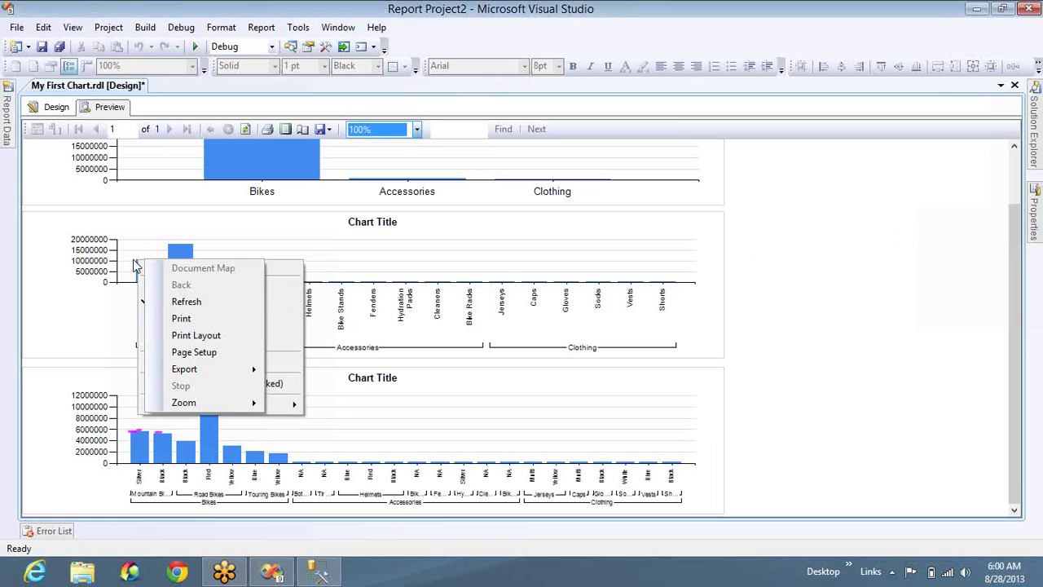
pyautogui.click(184, 301)
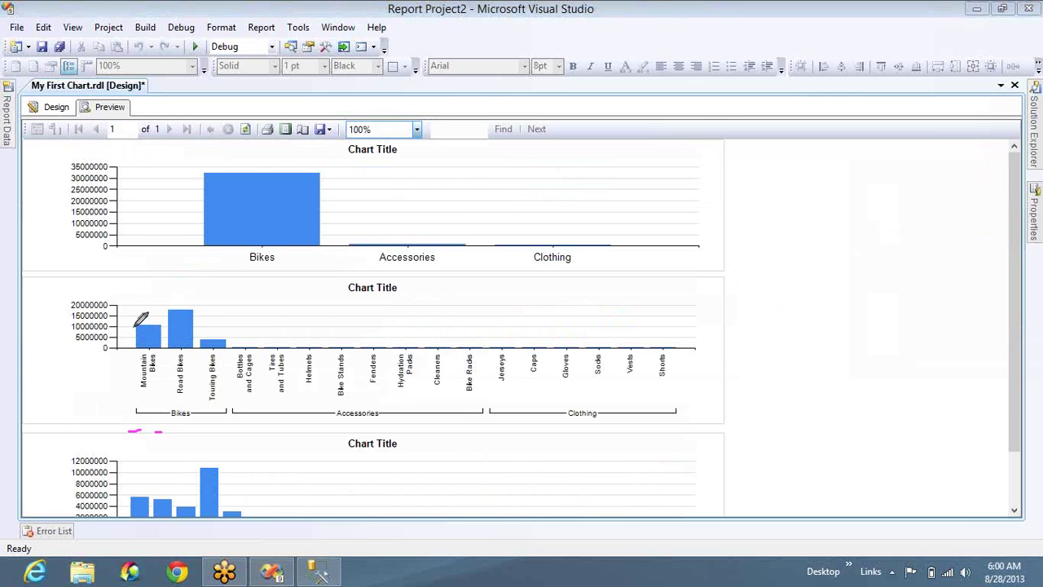
pyautogui.moveTo(136, 326); pyautogui.dragTo(161, 326)
pyautogui.moveTo(130, 495)
pyautogui.mouseDown()
pyautogui.moveTo(171, 499)
pyautogui.moveTo(178, 489)
pyautogui.moveTo(167, 489)
pyautogui.moveTo(135, 374)
pyautogui.moveTo(145, 375)
pyautogui.mouseUp()
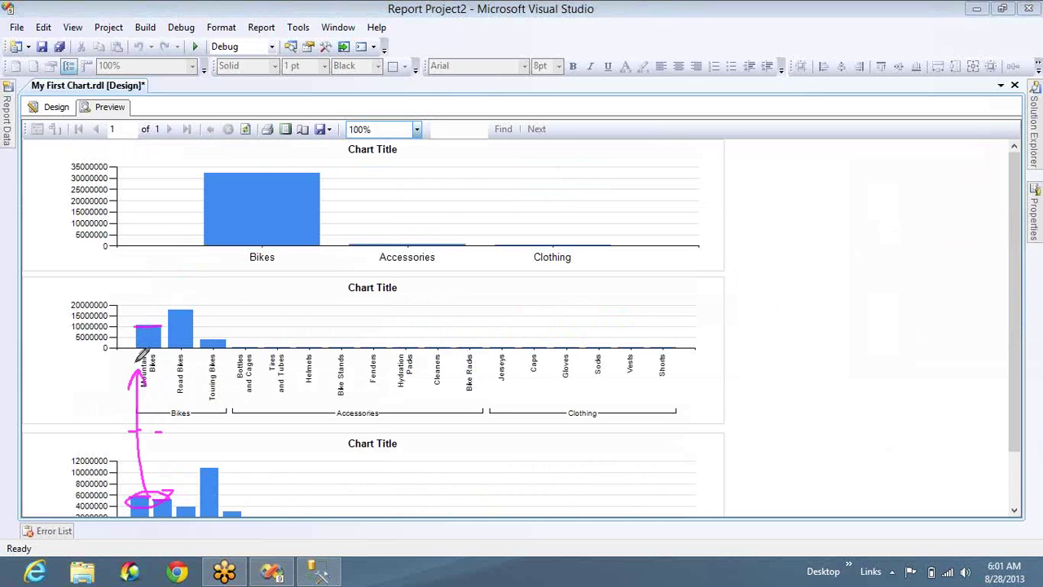
pyautogui.moveTo(237, 298)
pyautogui.mouseDown()
pyautogui.moveTo(216, 357)
pyautogui.moveTo(235, 263)
pyautogui.mouseUp()
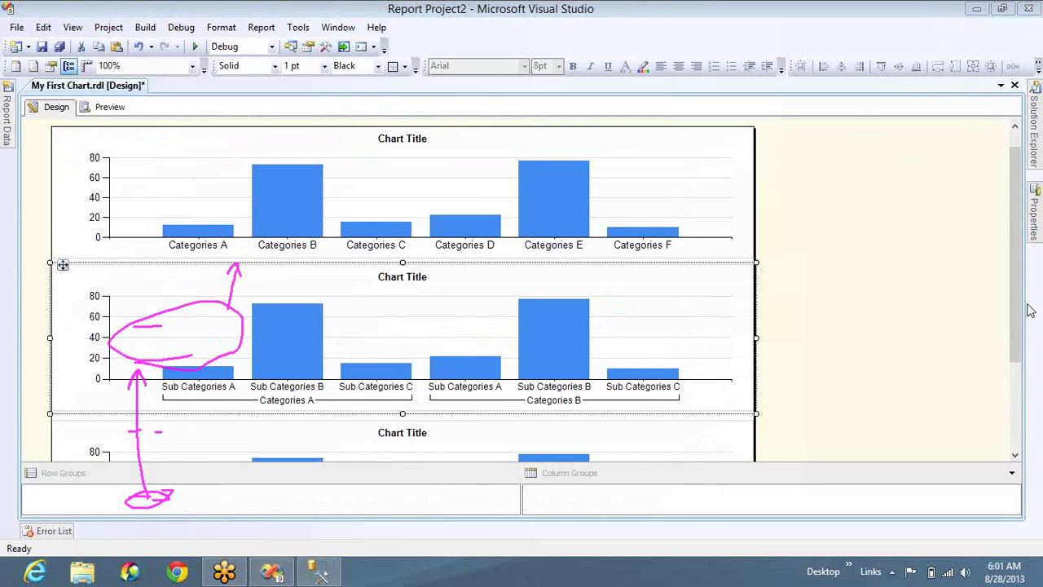
# Step: Show the category fields of the middle chart and of the top chart in the report design to compare their grouping
pyautogui.click(410, 346)
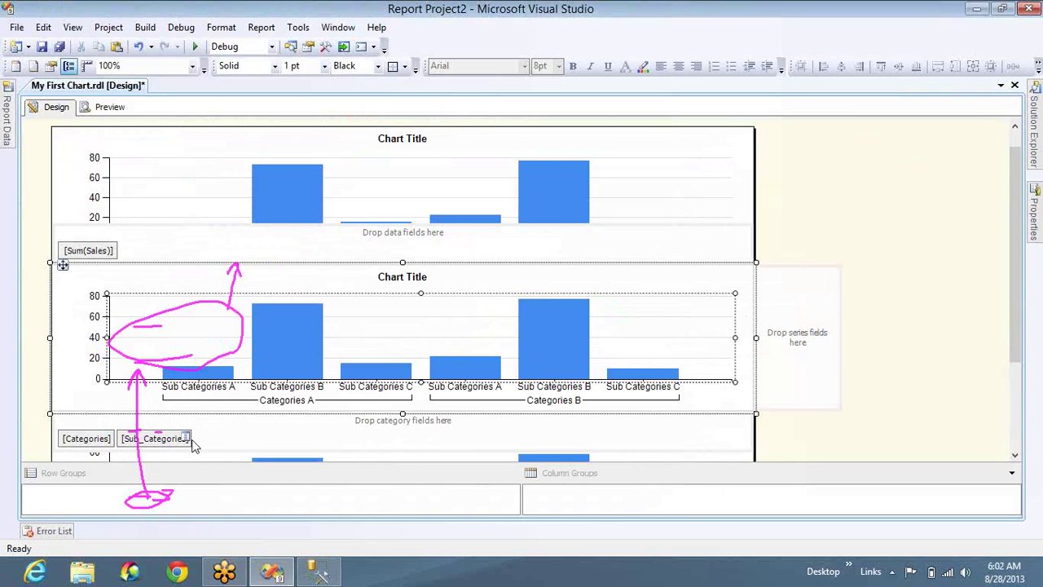
pyautogui.click(216, 203)
pyautogui.click(214, 199)
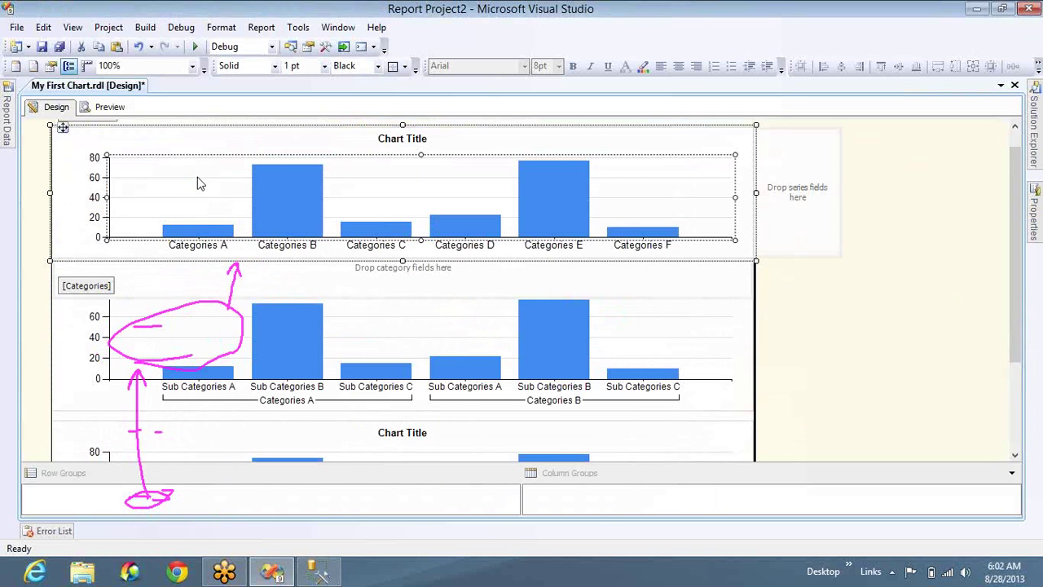
# Step: Delete the middle and bottom charts from the report body and clear the pen marks
pyautogui.click(356, 315)
pyautogui.press('Delete')
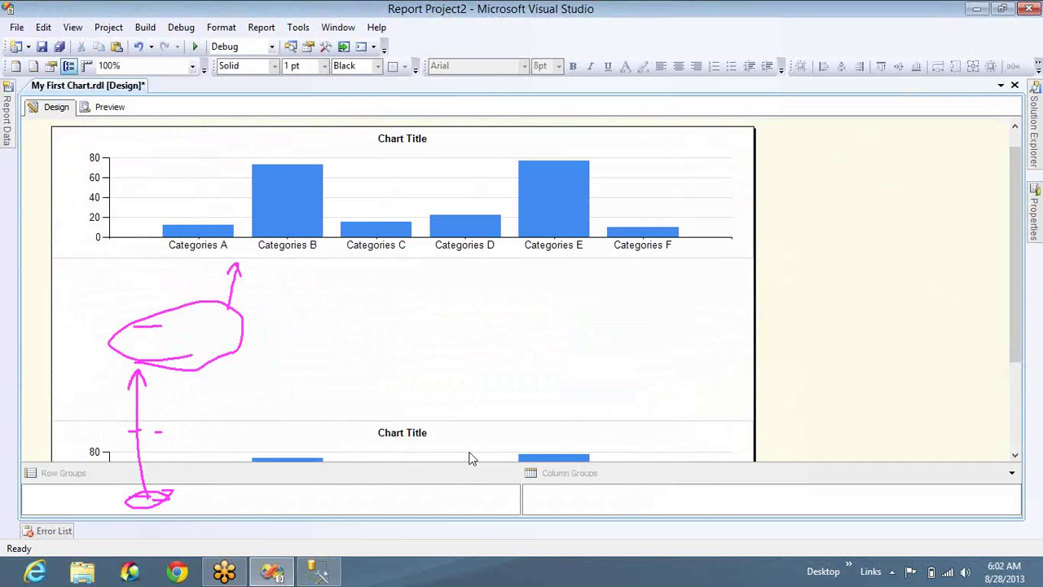
pyautogui.click(479, 453)
pyautogui.press('Delete')
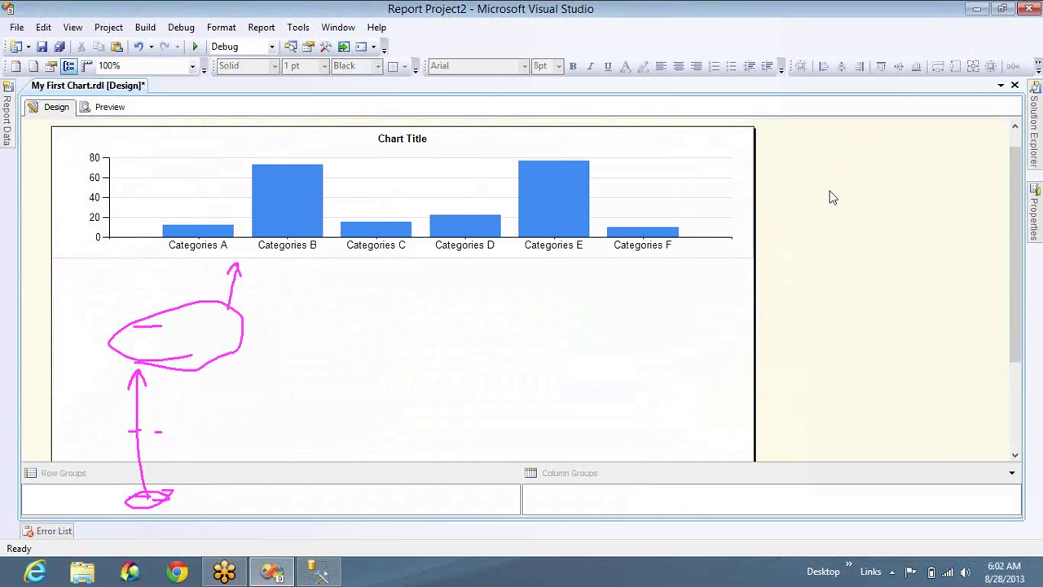
pyautogui.click(847, 290)
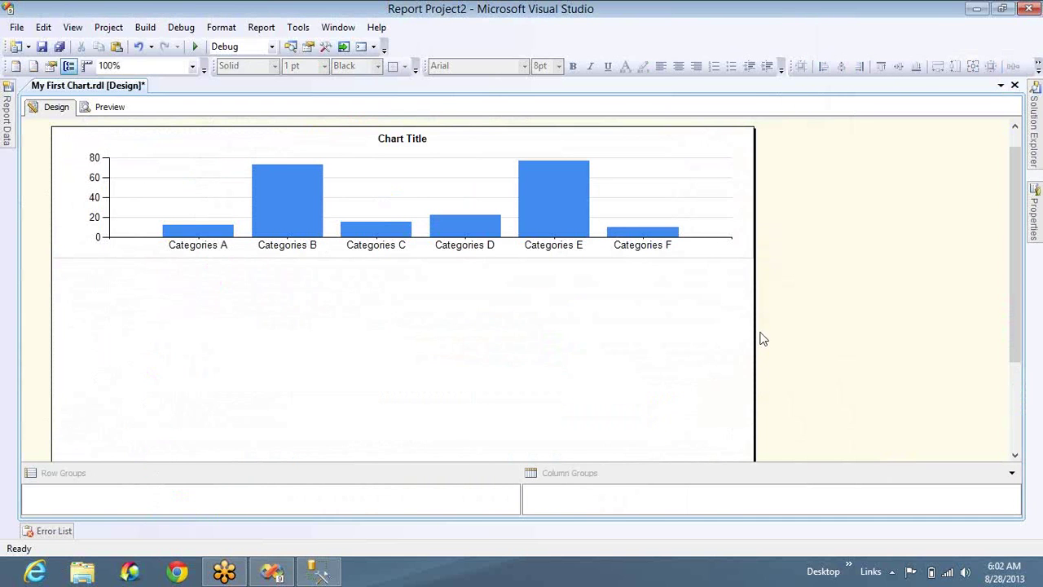
# Step: Remove Categories from the remaining chart's category fields and preview the report with only the Sales sum
pyautogui.click(552, 206)
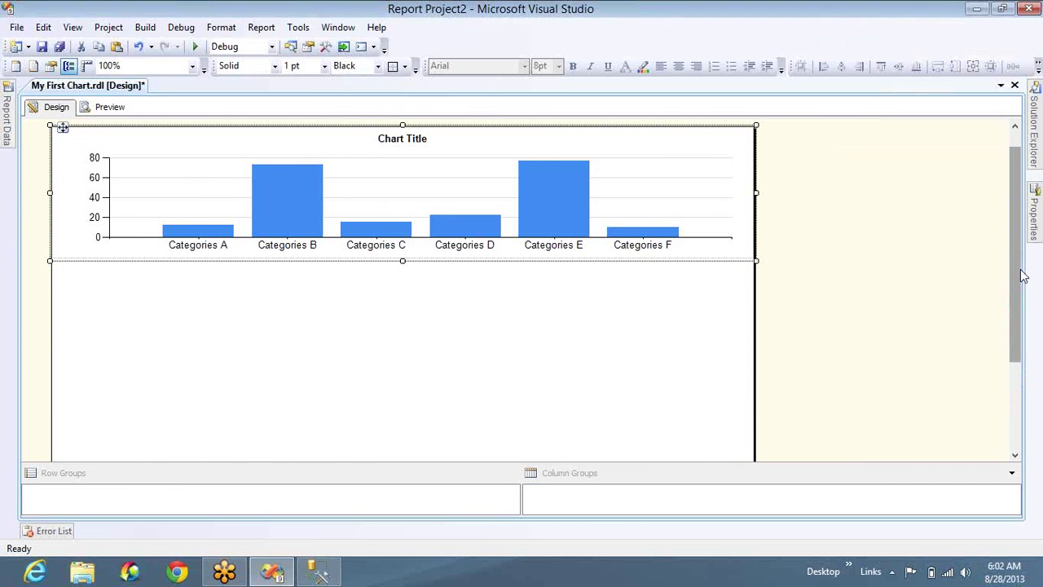
pyautogui.scroll(1, 1023, 277)
pyautogui.click(348, 192)
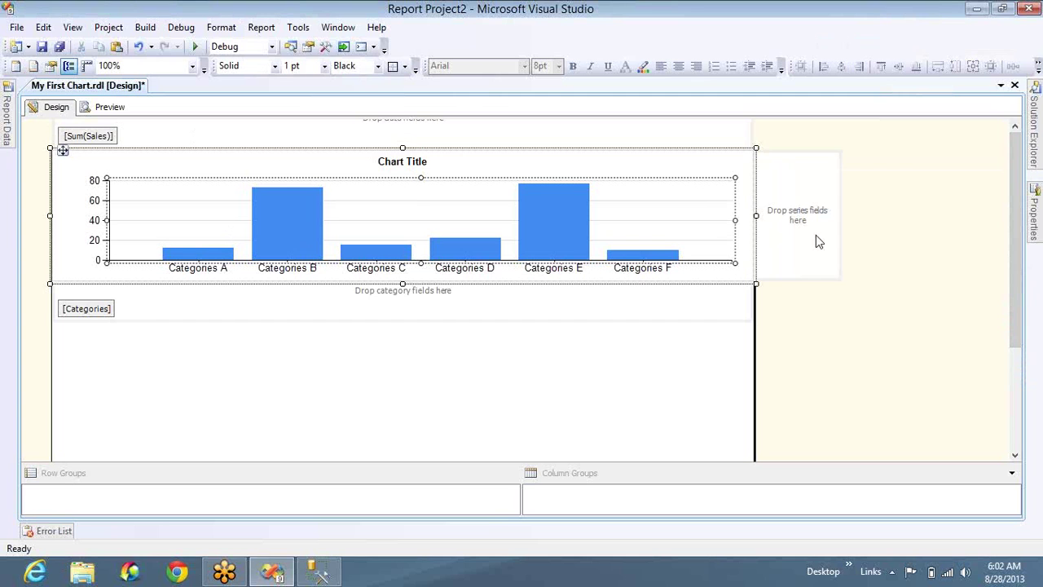
pyautogui.moveTo(813, 236)
pyautogui.moveTo(76, 310)
pyautogui.click(91, 311)
pyautogui.press('Delete')
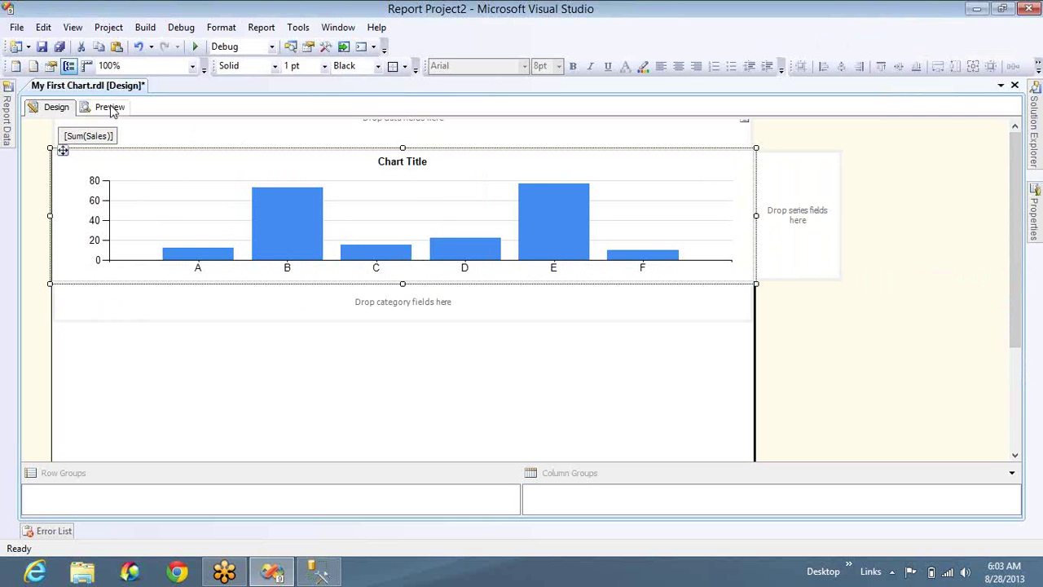
pyautogui.click(110, 108)
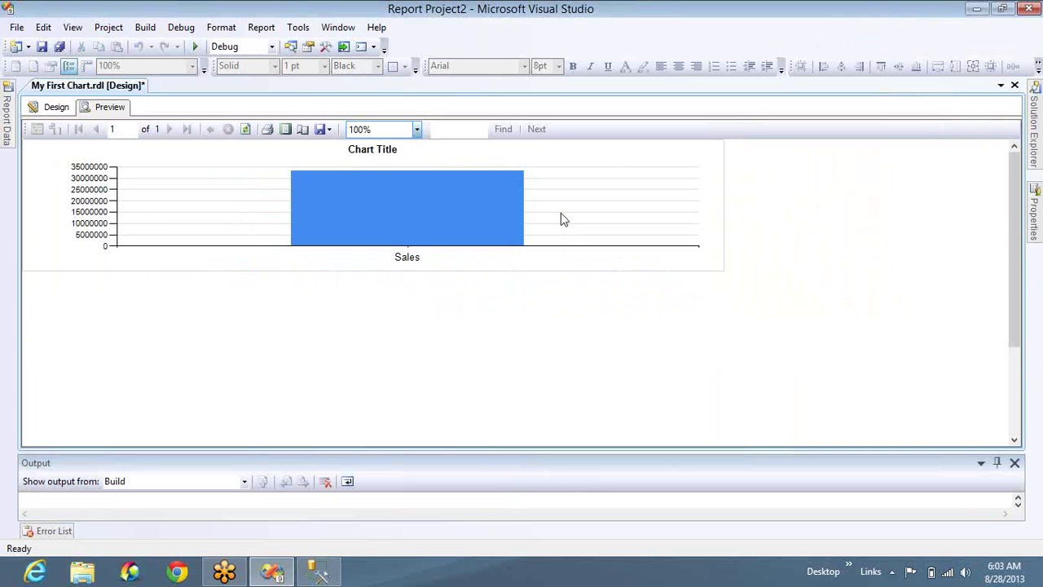
# Step: Add Categories to the chart's category fields in the report design and preview Sales by category
pyautogui.click(55, 107)
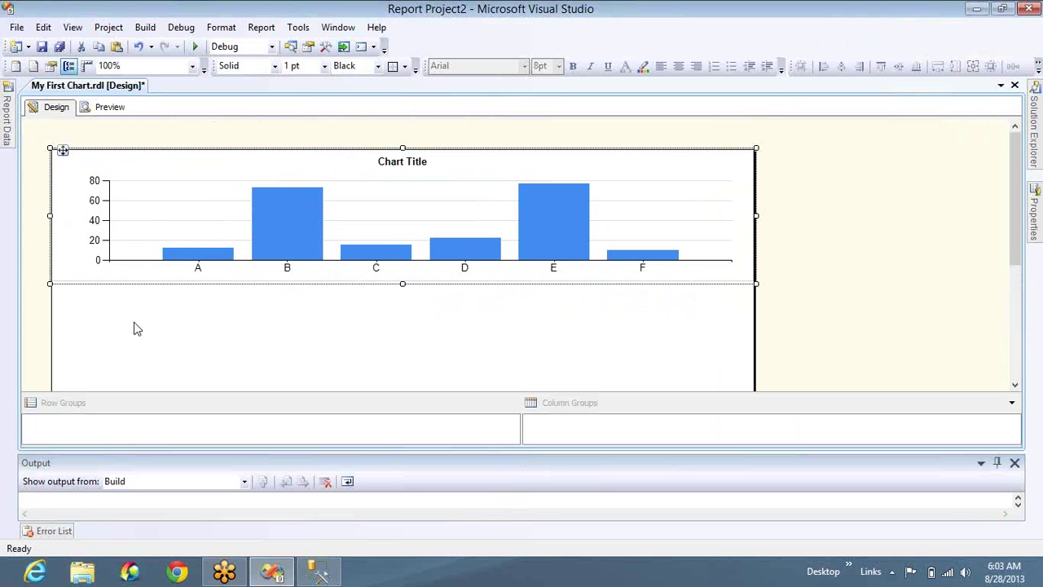
pyautogui.click(127, 271)
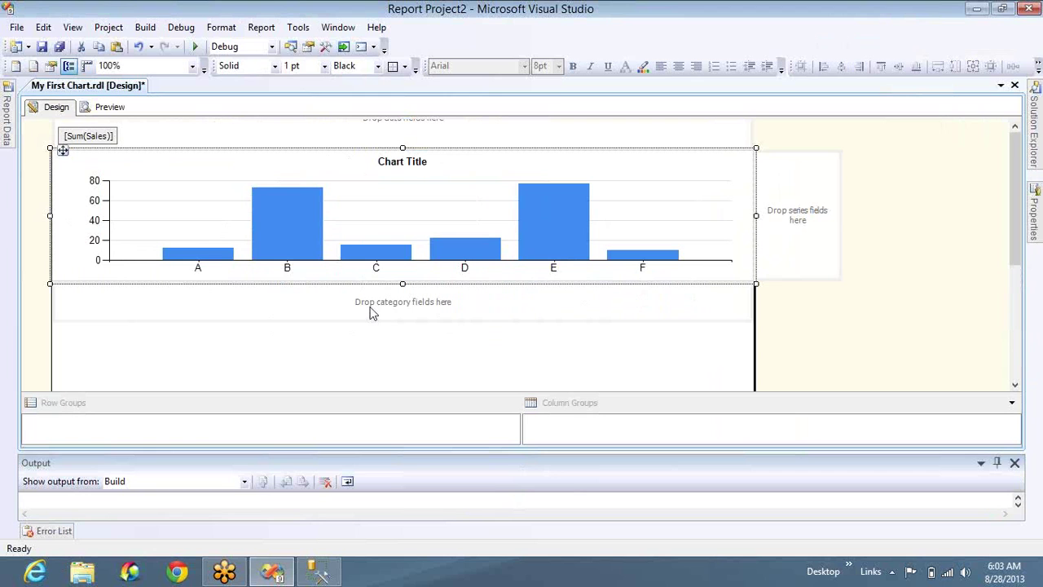
pyautogui.rightClick(261, 296)
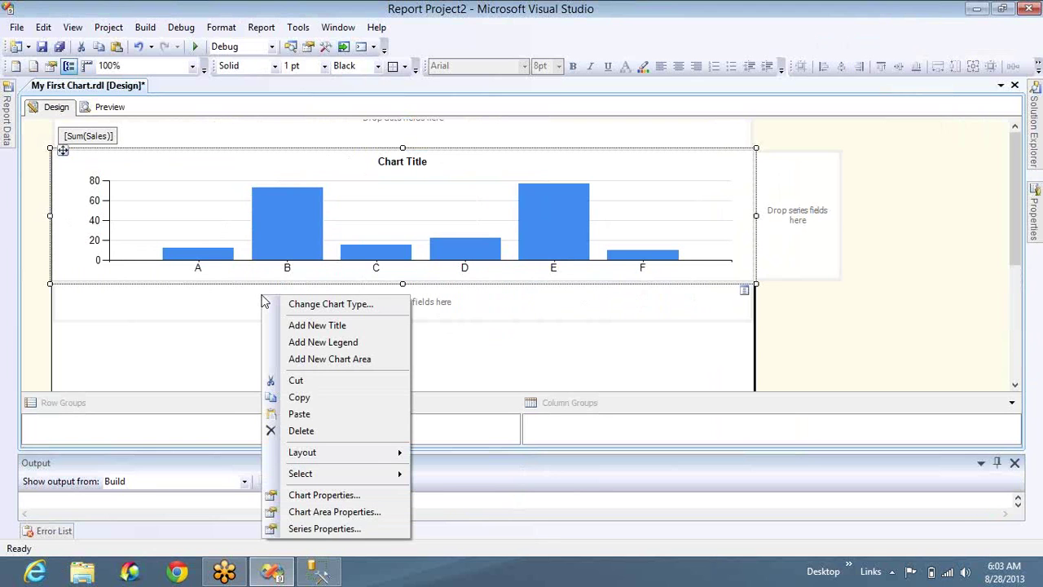
pyautogui.click(745, 291)
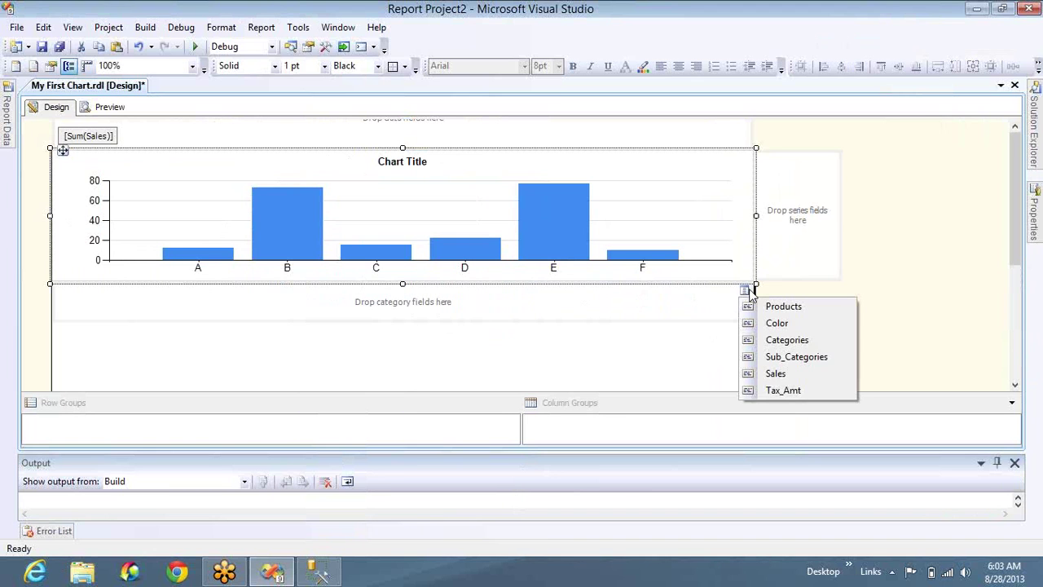
pyautogui.click(778, 340)
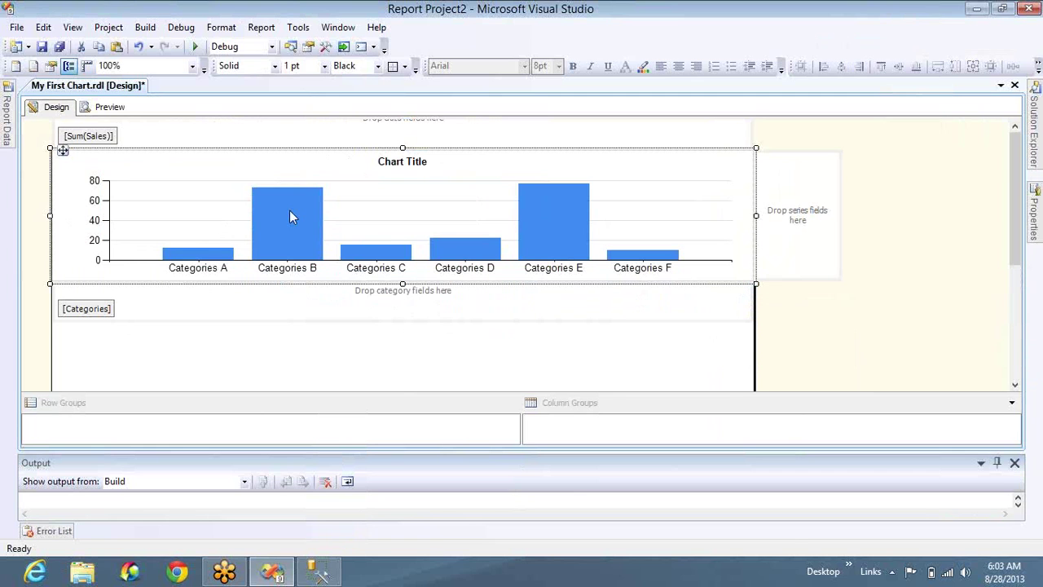
pyautogui.click(106, 111)
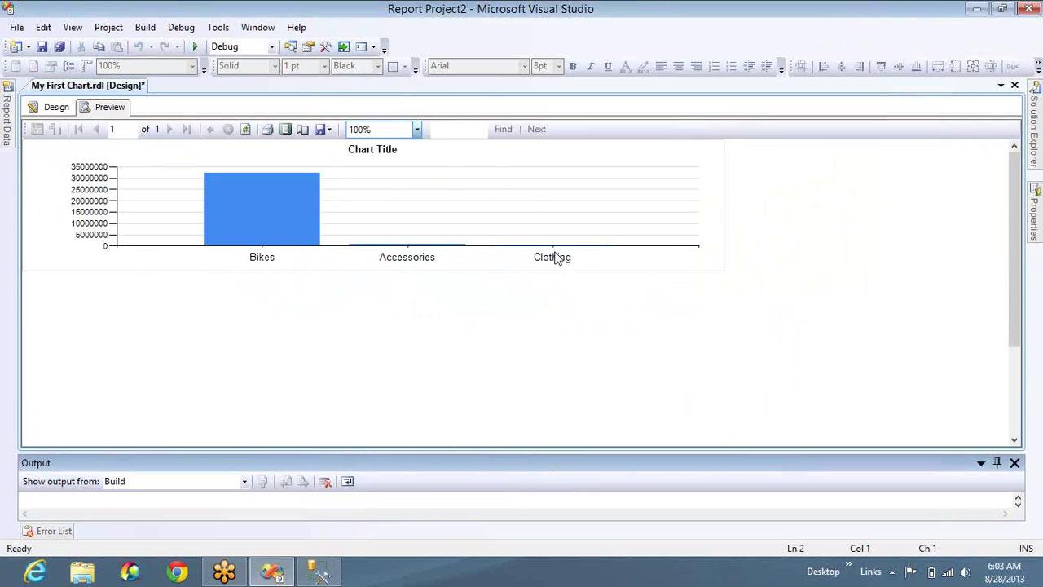
# Step: Add Color as a second category field below Categories in the chart and preview the grouped Sales
pyautogui.click(42, 109)
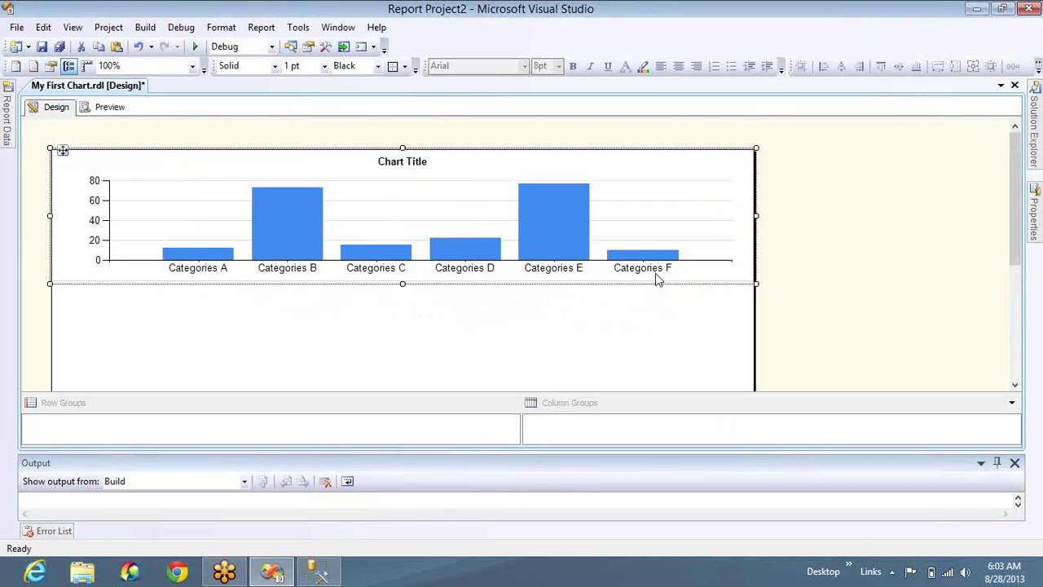
pyautogui.click(721, 285)
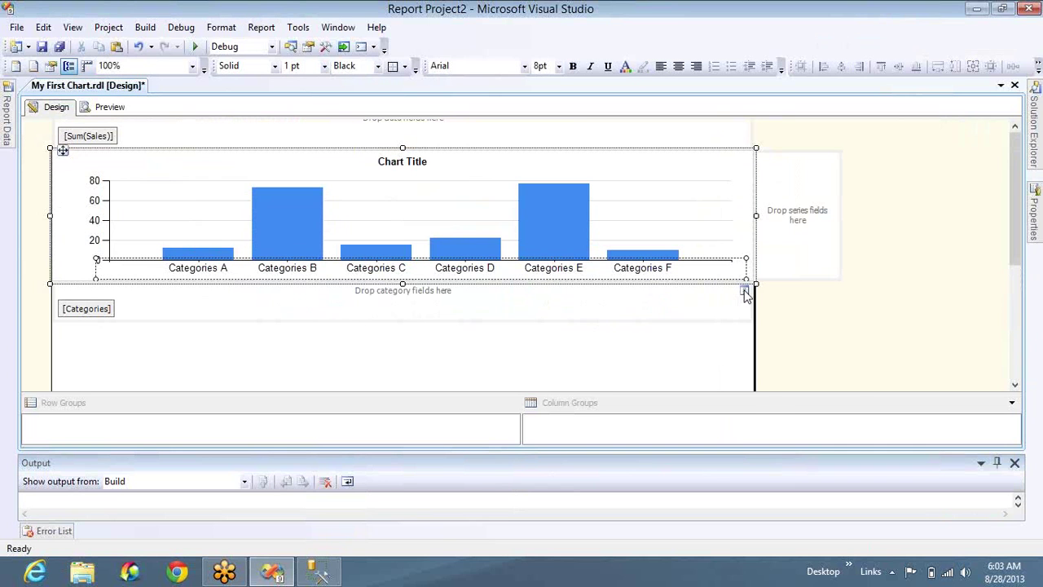
pyautogui.click(743, 291)
pyautogui.click(770, 324)
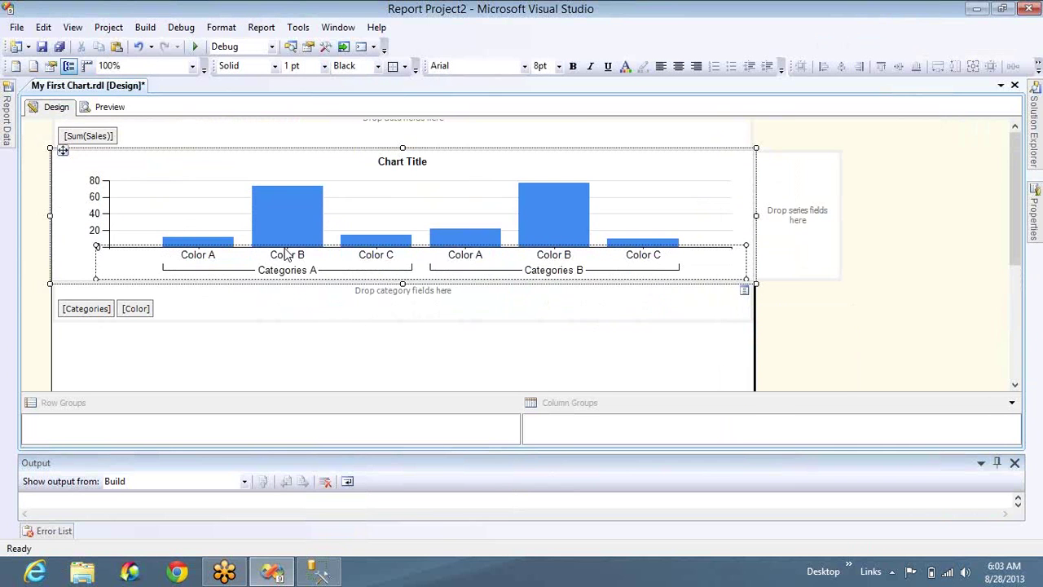
pyautogui.click(118, 107)
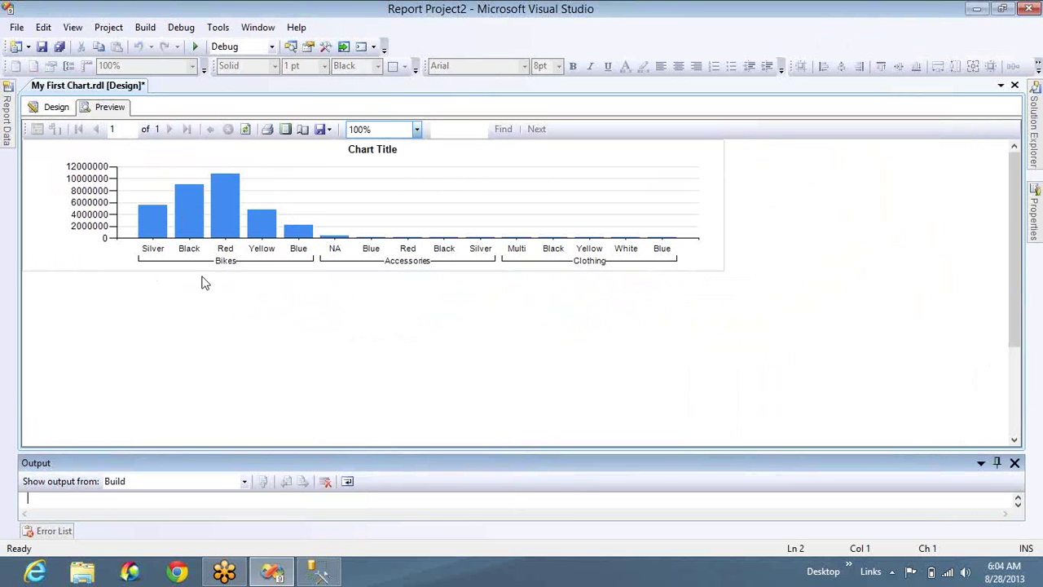
pyautogui.click(423, 270)
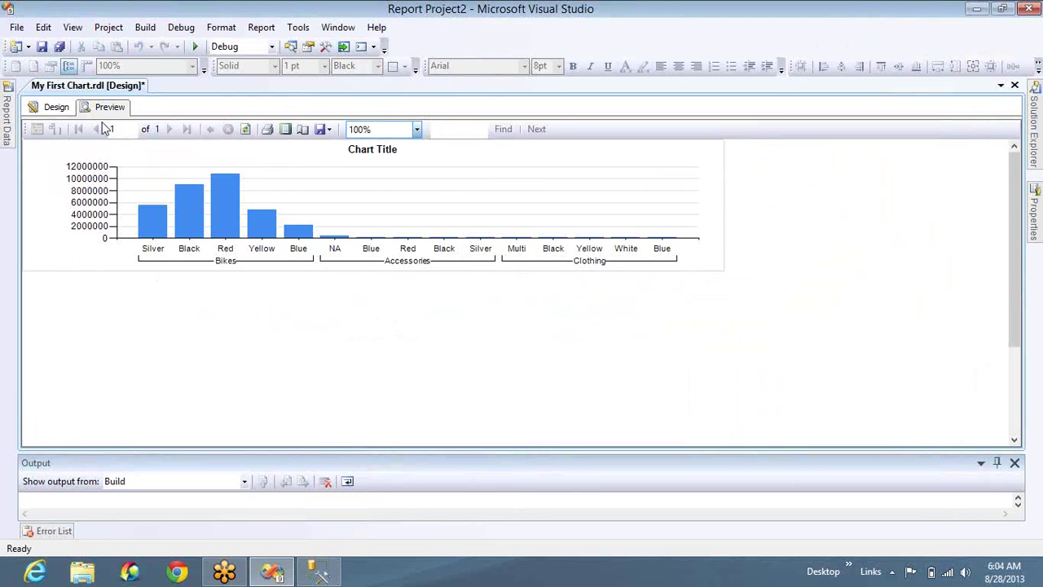
# Step: Remove Categories from the chart's category fields, keeping Color, and preview Sales by color
pyautogui.click(54, 106)
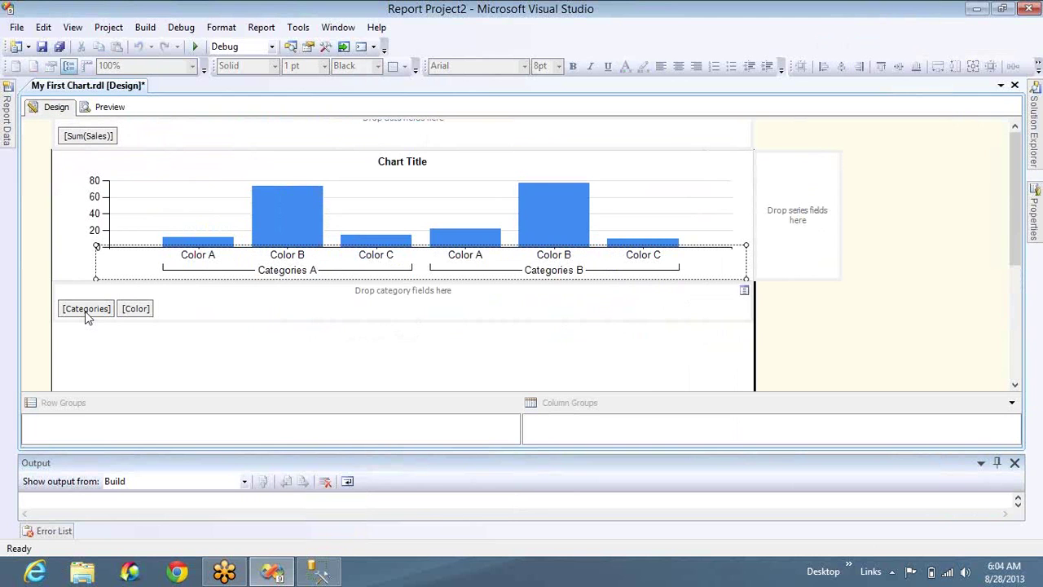
pyautogui.click(88, 316)
pyautogui.press('Delete')
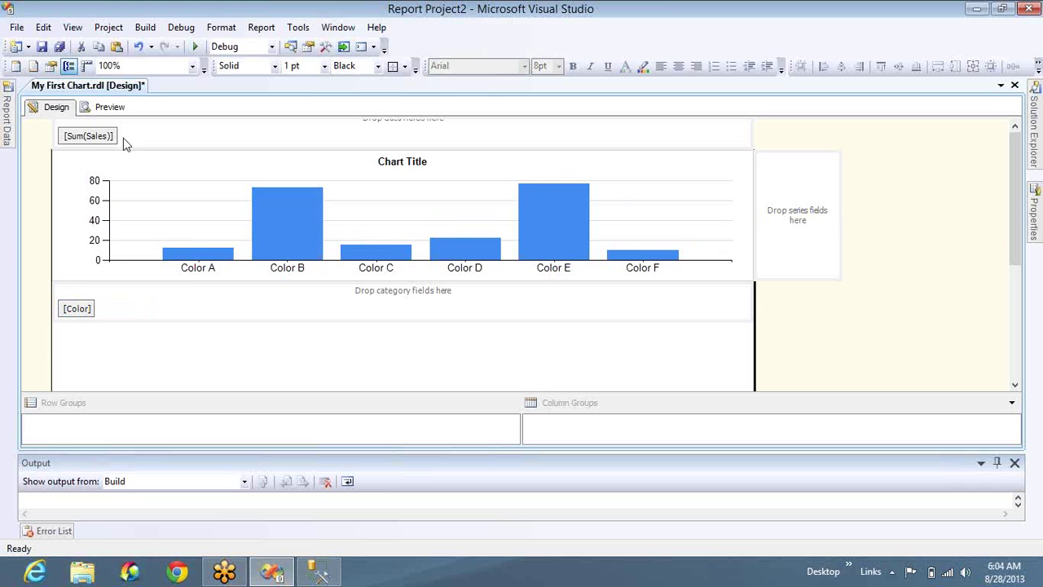
pyautogui.click(119, 116)
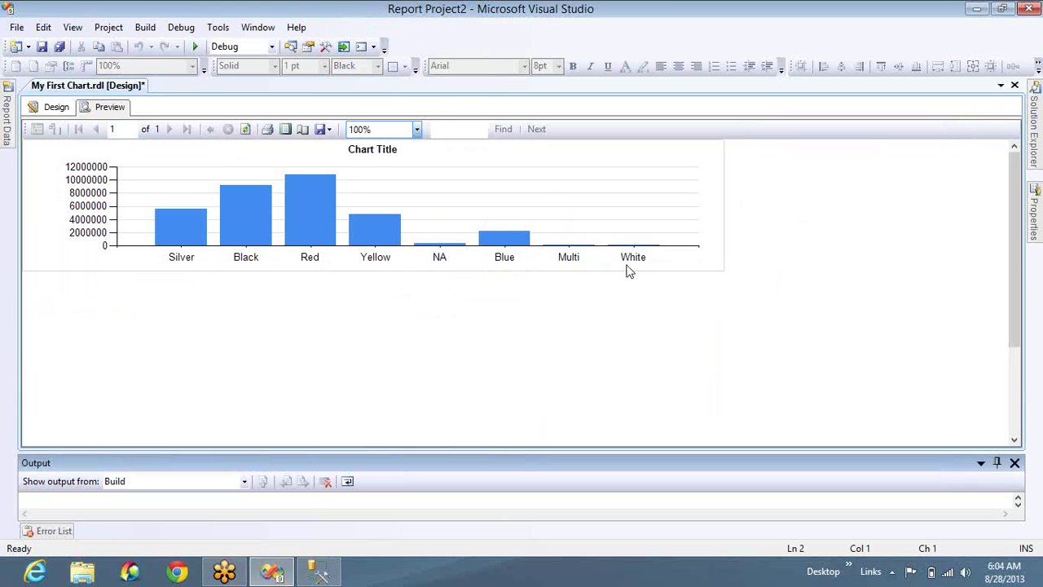
# Step: Add Categories as the second category field after Color and preview Sales by category within each color
pyautogui.click(55, 110)
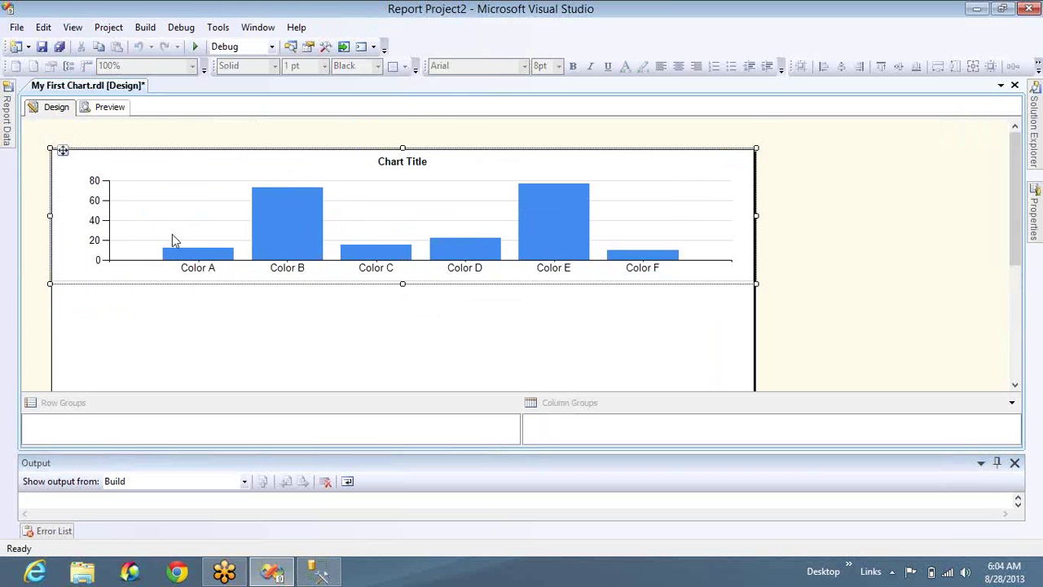
pyautogui.click(176, 226)
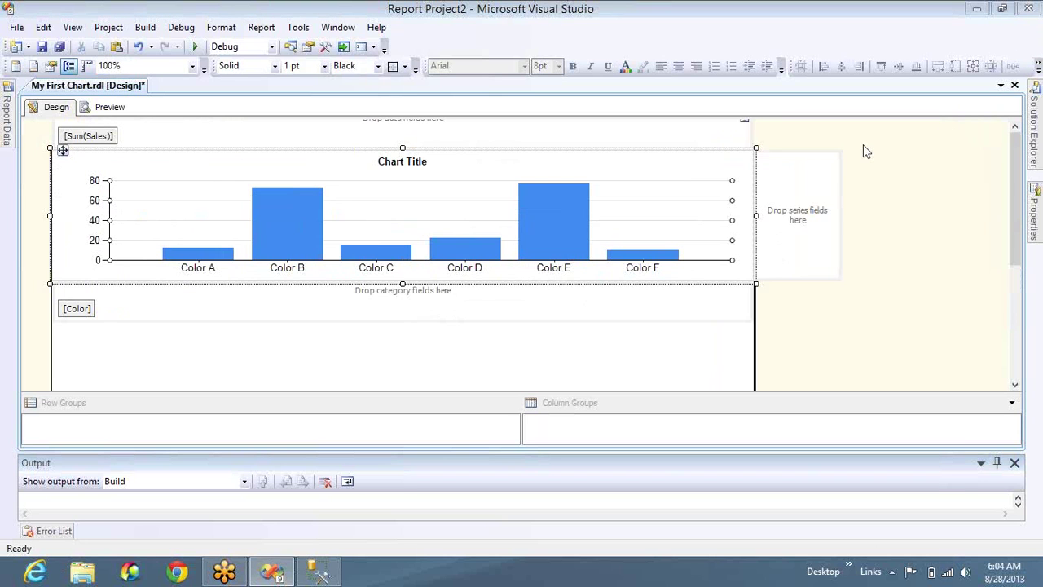
pyautogui.click(745, 290)
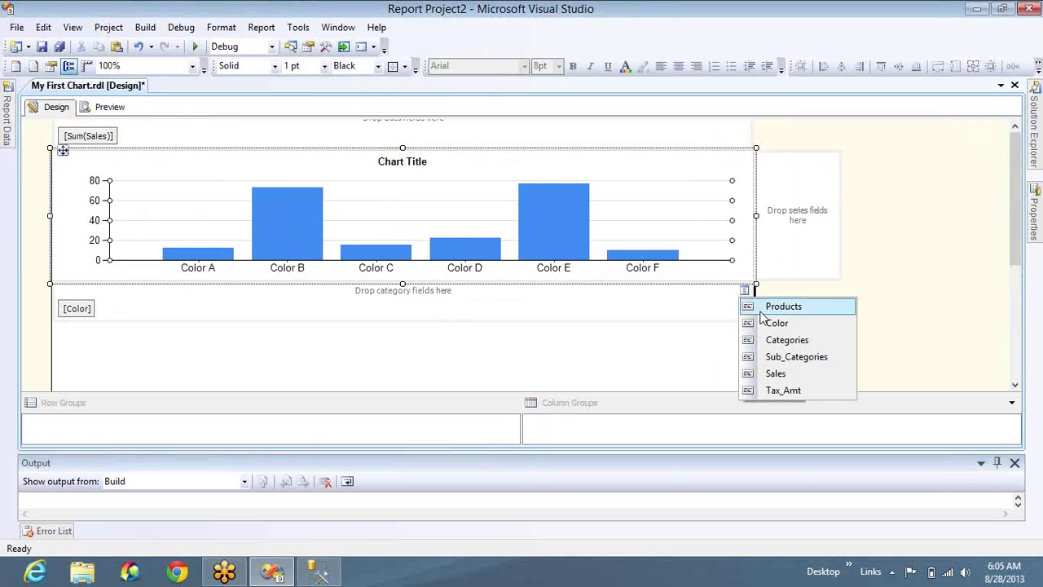
pyautogui.click(770, 339)
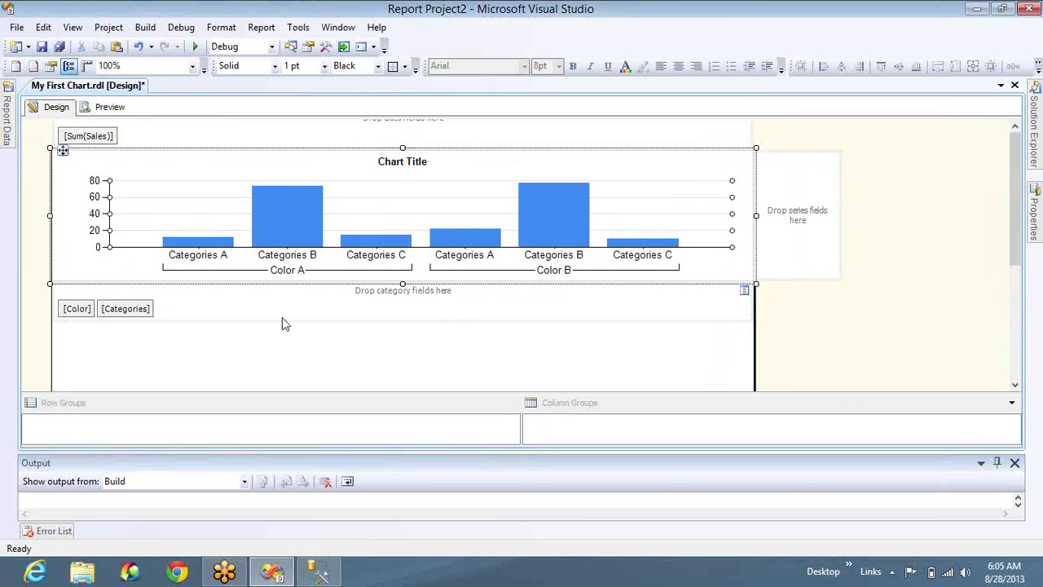
pyautogui.click(114, 112)
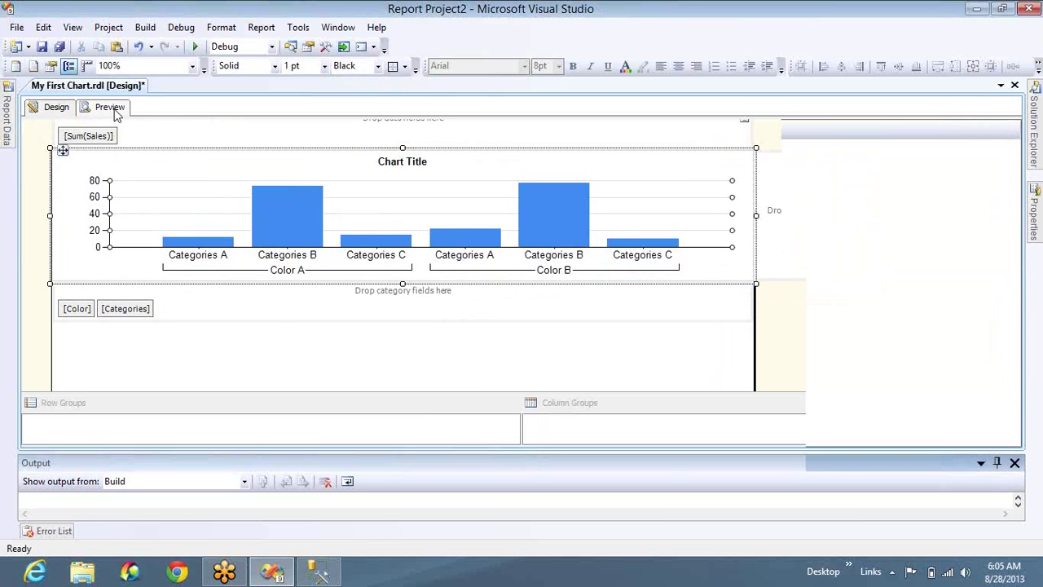
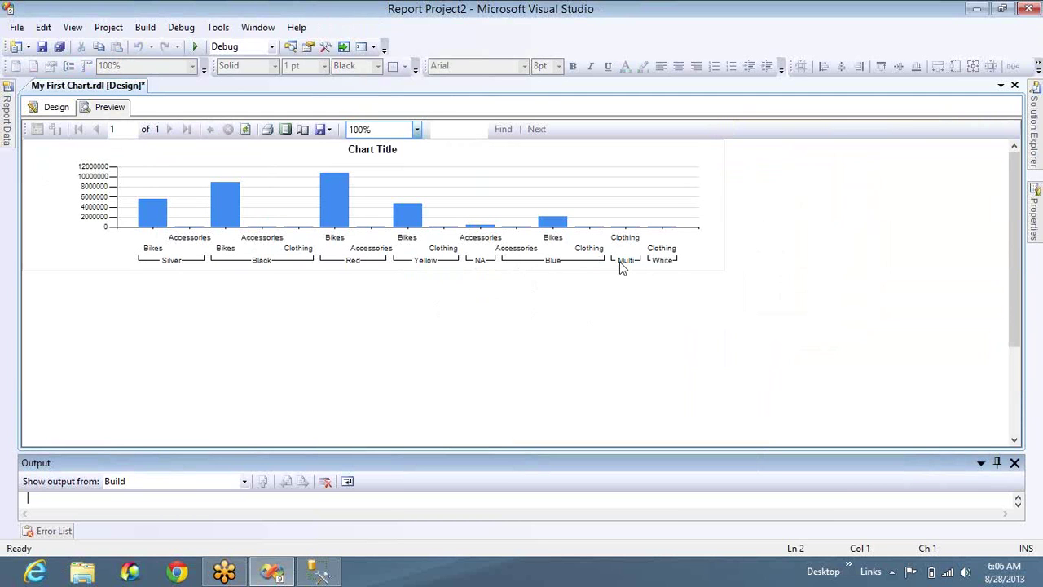
# Step: Move the Color category field behind Categories and preview Sales by color within each category
pyautogui.click(56, 107)
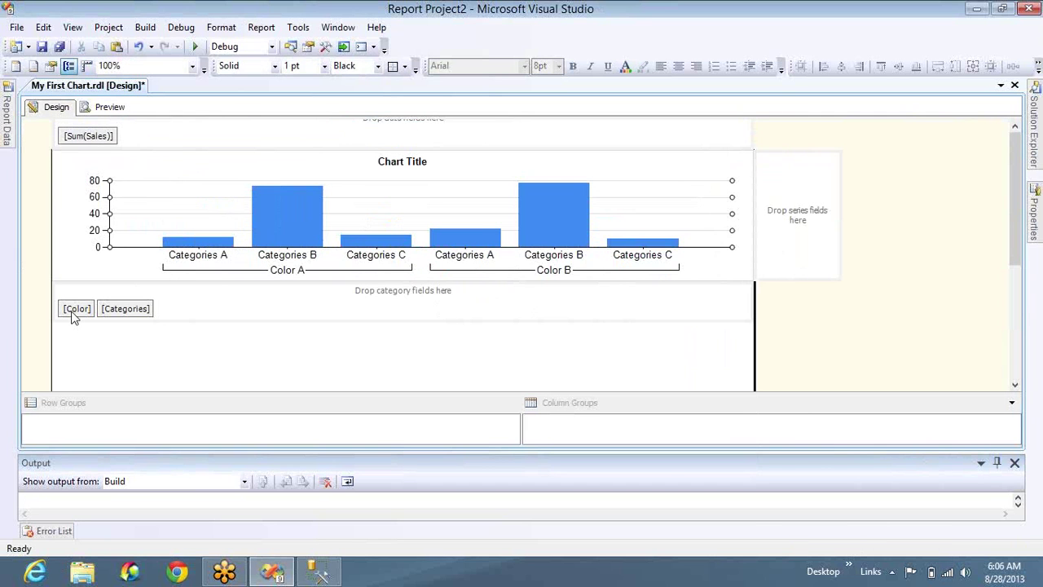
pyautogui.click(72, 310)
pyautogui.moveTo(186, 320); pyautogui.dragTo(188, 318)
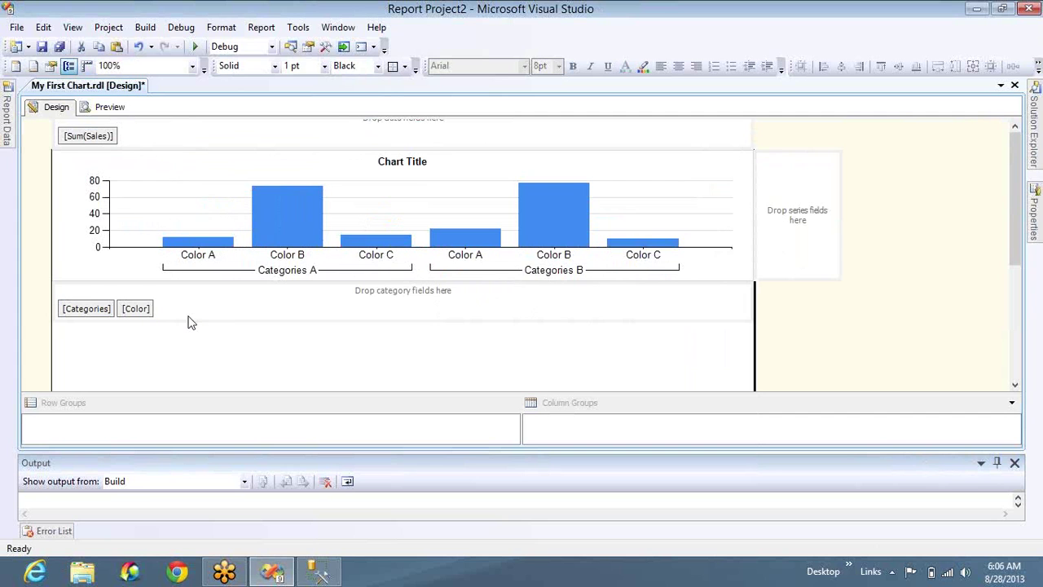
pyautogui.click(109, 108)
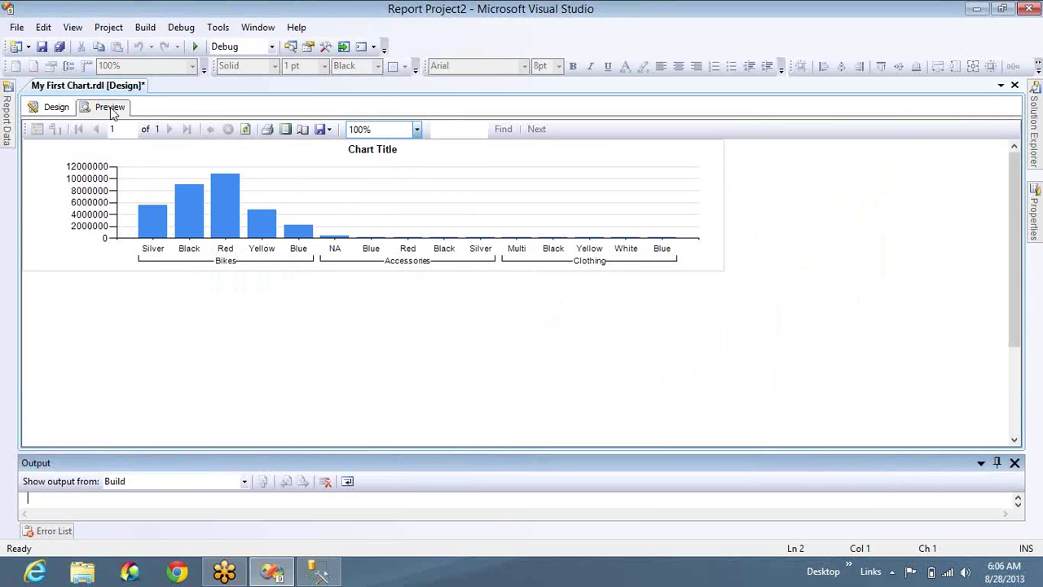
# Step: Delete Categories from the reordered category fields so only Color groups the chart, and preview the report
pyautogui.click(54, 109)
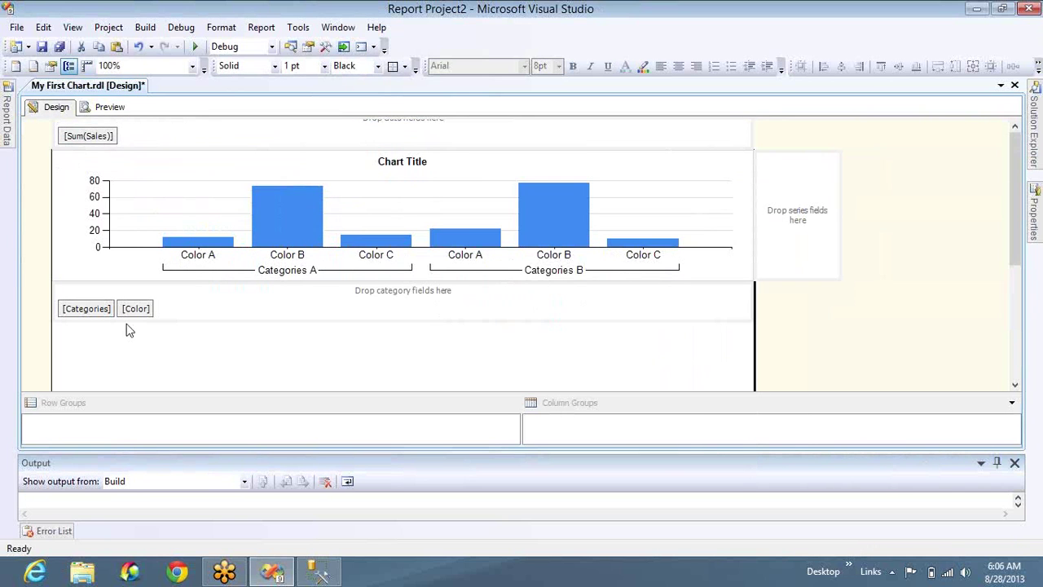
pyautogui.click(96, 197)
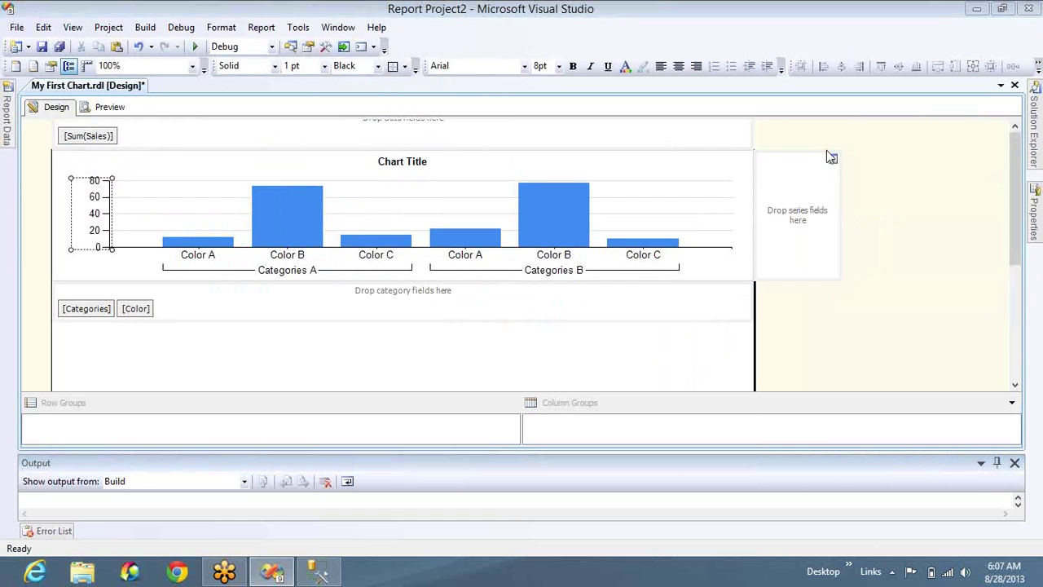
pyautogui.click(91, 312)
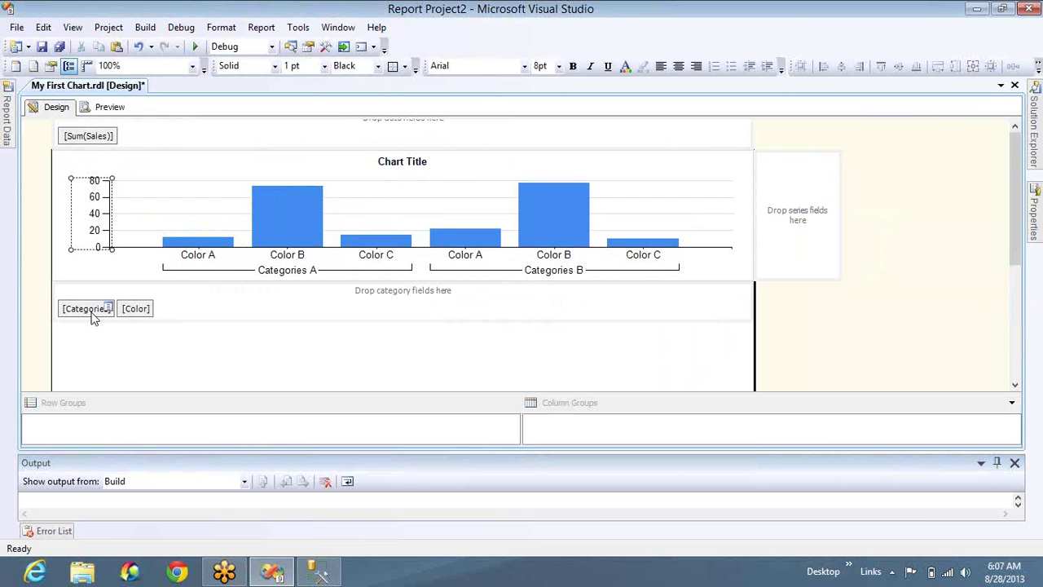
pyautogui.click(91, 313)
pyautogui.press('Delete')
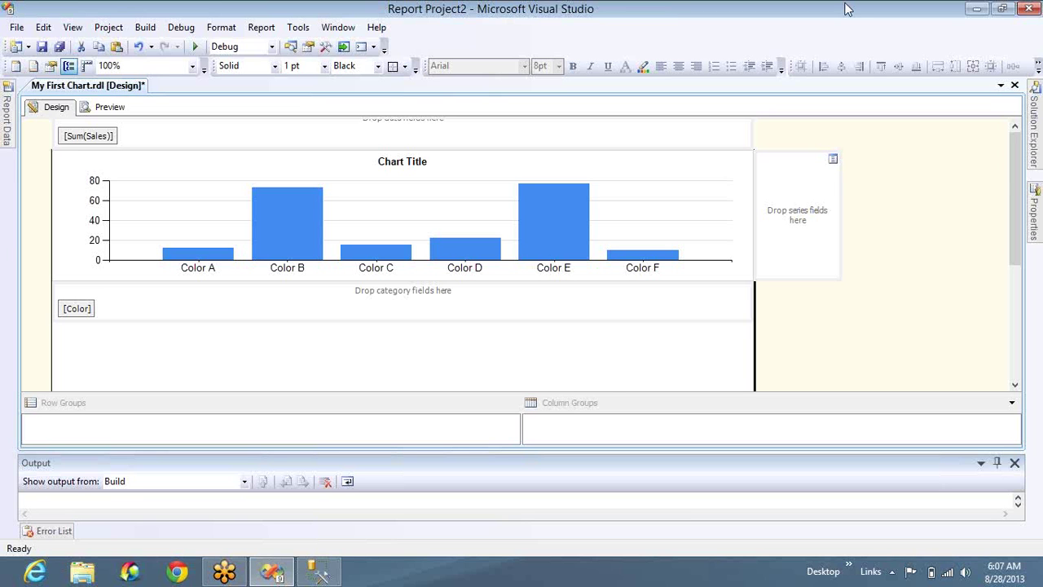
pyautogui.click(111, 108)
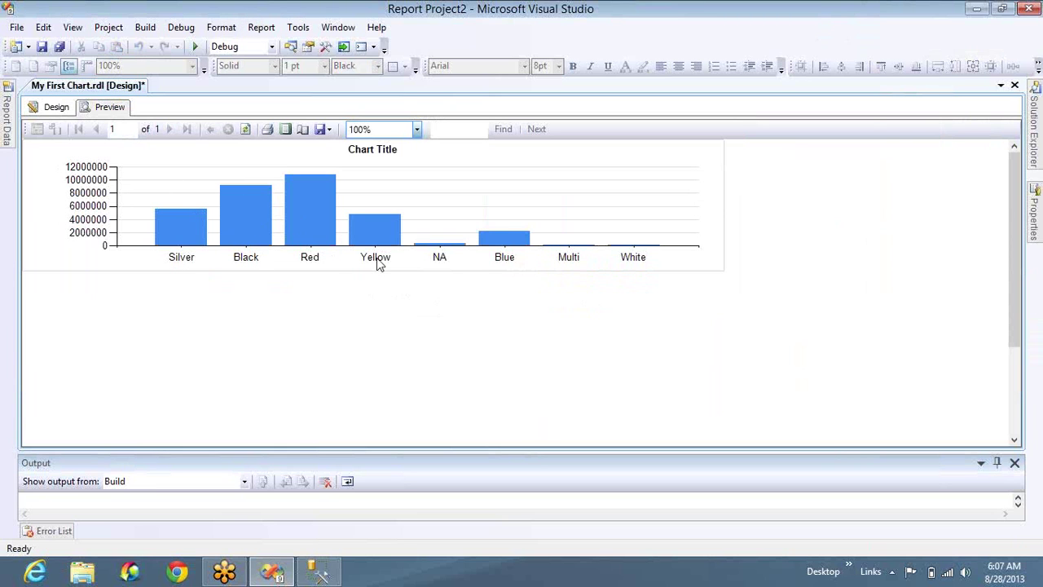
# Step: Add Categories as the chart's series field, with Color as the category field, and preview the report
pyautogui.click(55, 107)
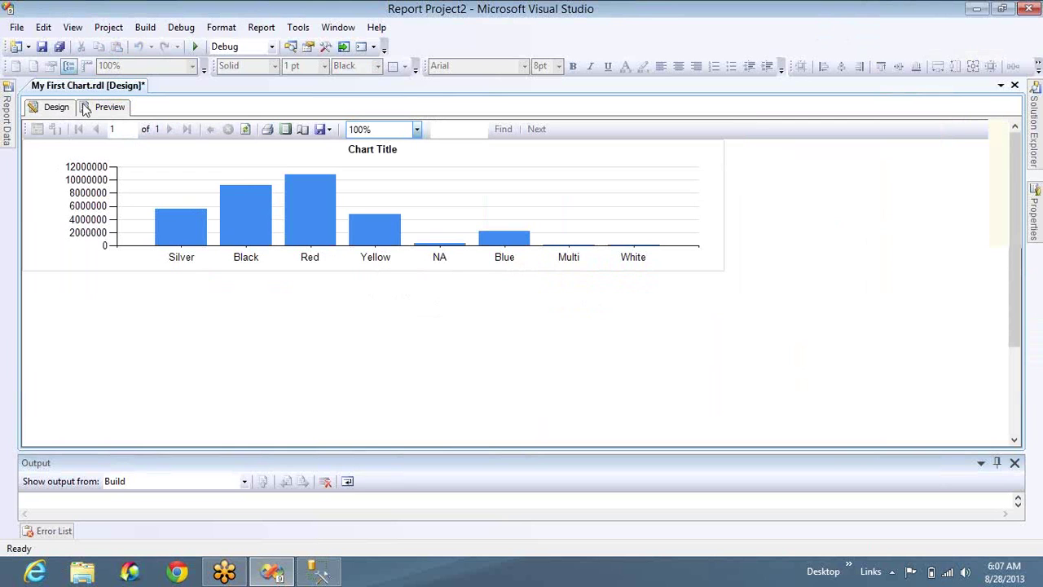
pyautogui.click(667, 230)
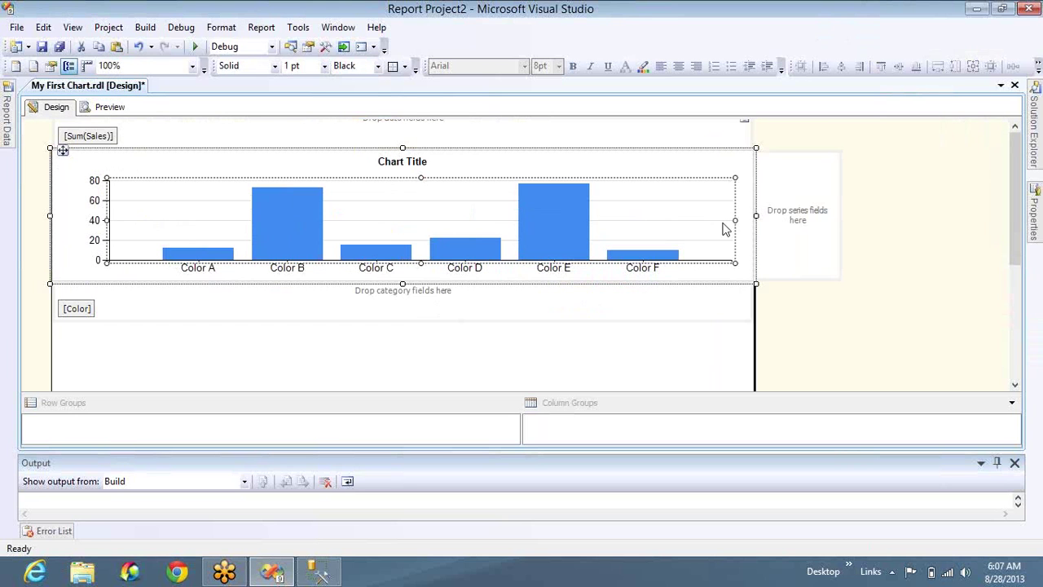
pyautogui.click(833, 160)
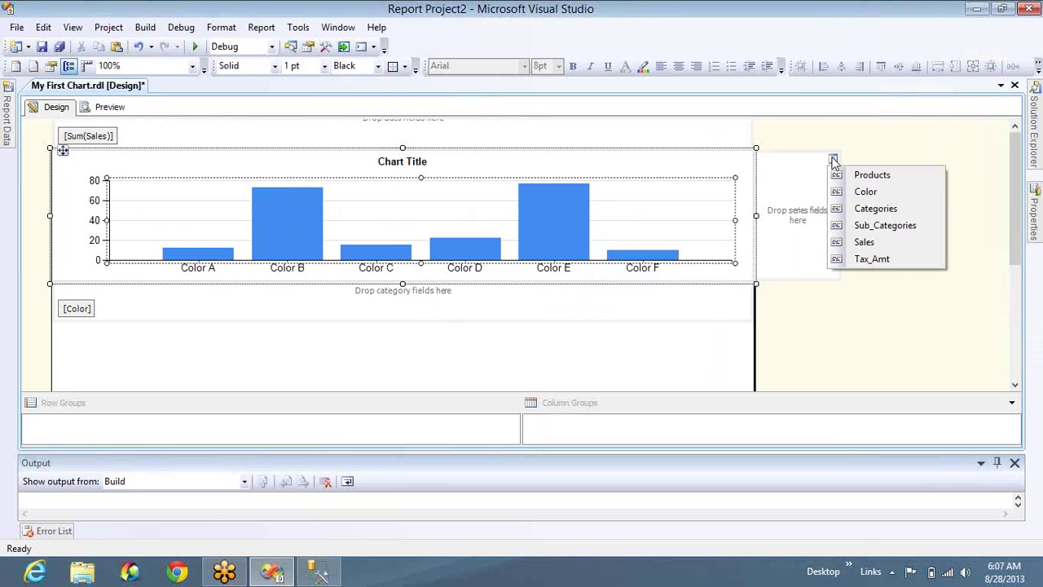
pyautogui.click(864, 212)
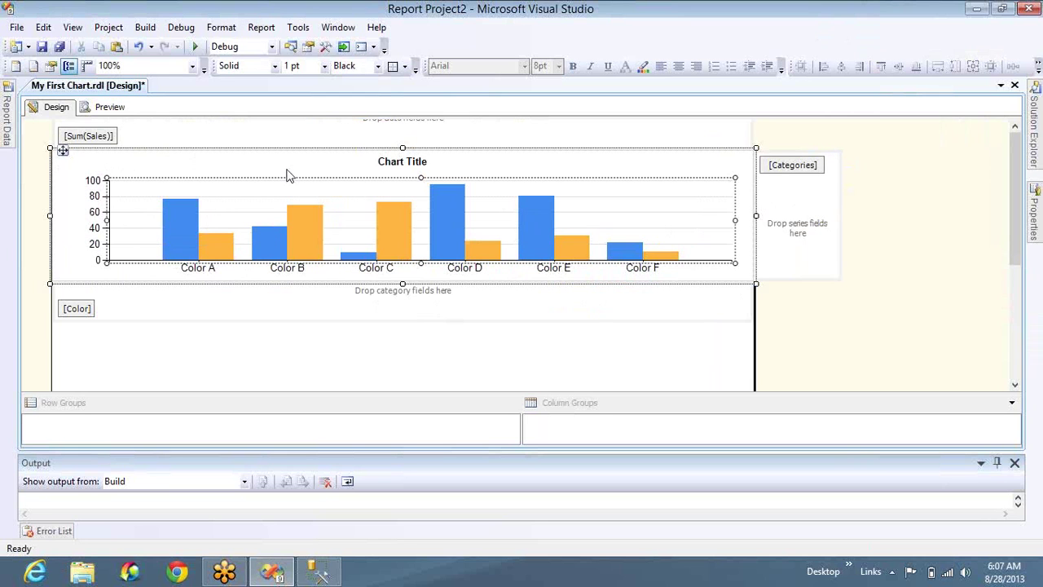
pyautogui.click(116, 109)
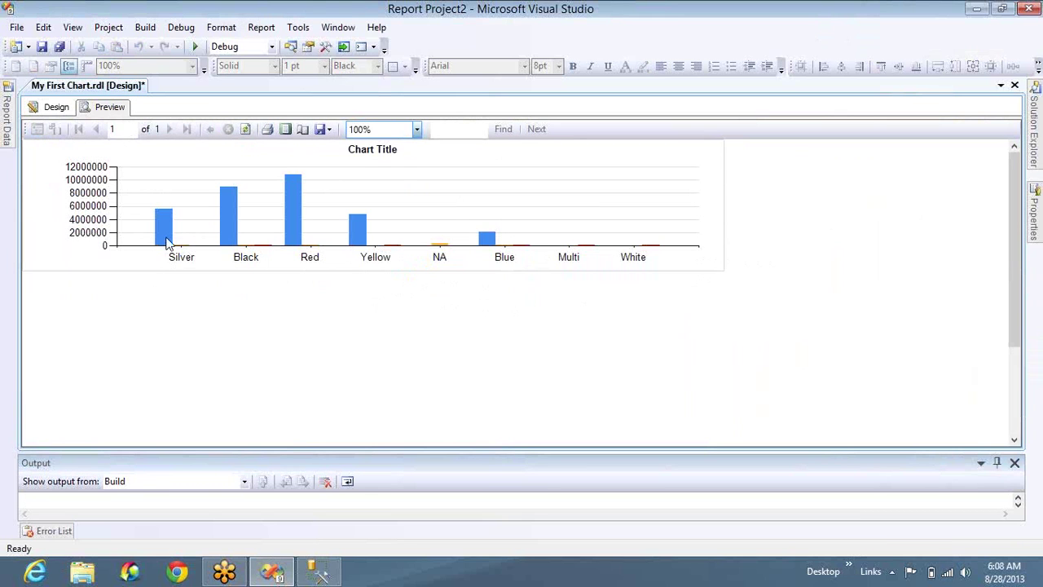
# Step: Return to the report design and examine the commands offered for the chart's title, series, chart area and category axis, including adding a legend
pyautogui.click(53, 107)
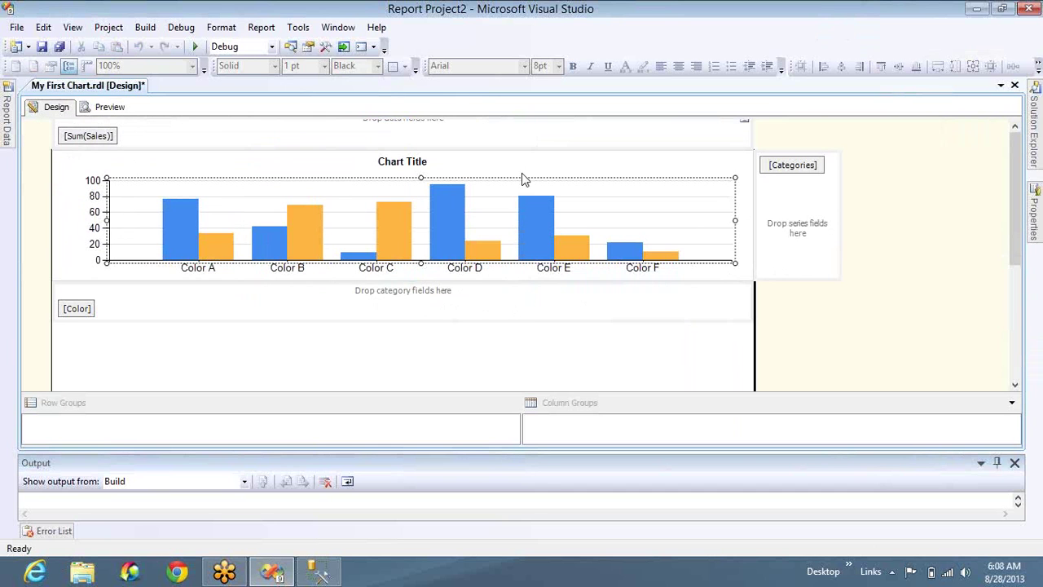
pyautogui.rightClick(568, 169)
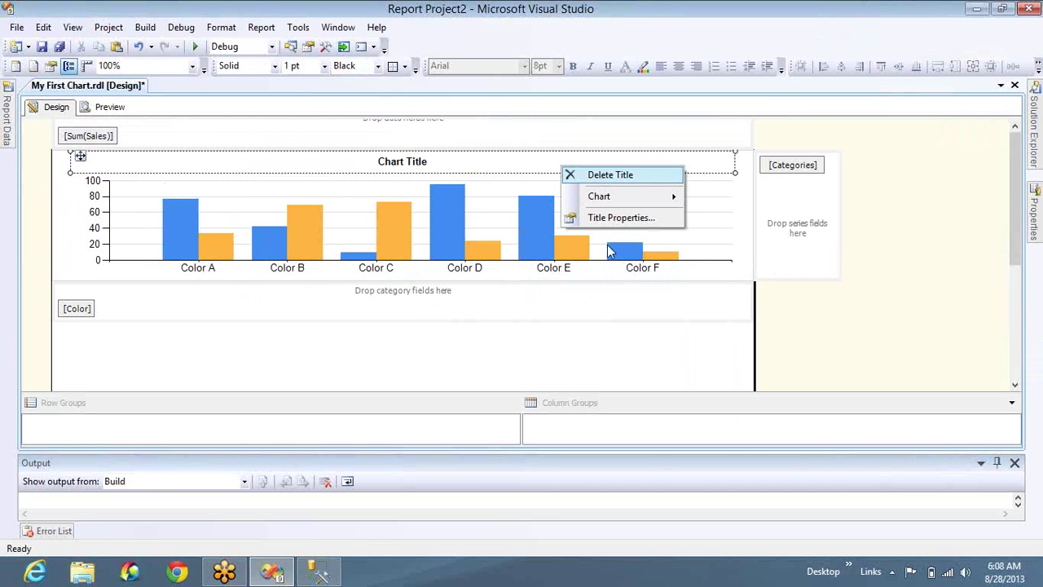
pyautogui.rightClick(578, 258)
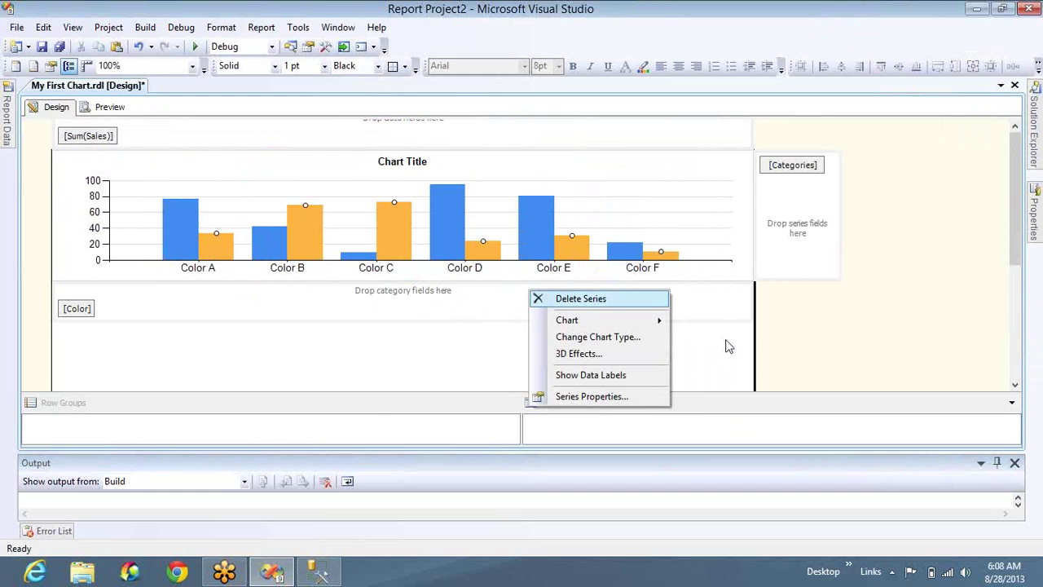
pyautogui.click(370, 403)
pyautogui.click(368, 379)
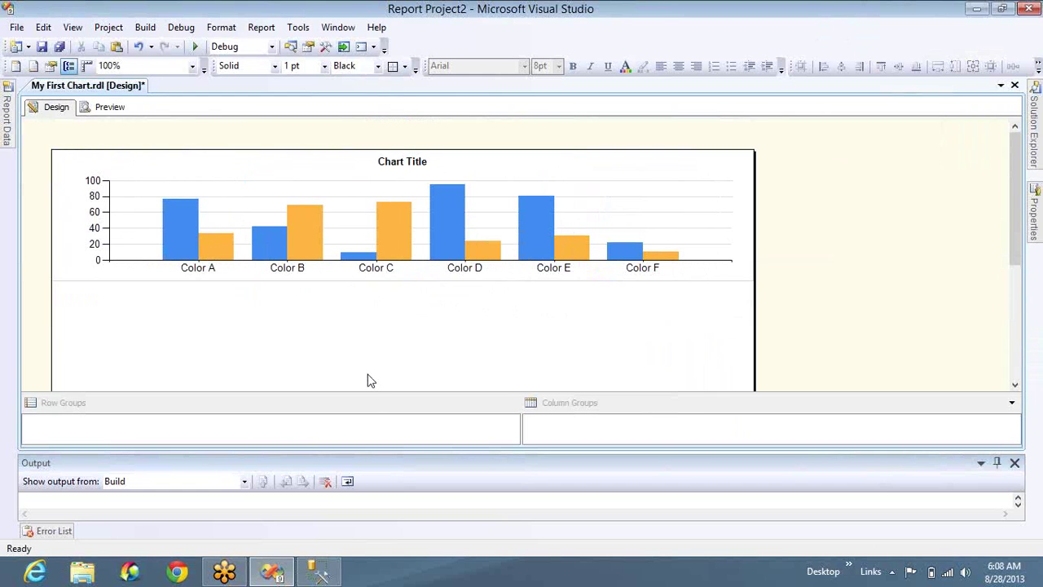
pyautogui.rightClick(692, 196)
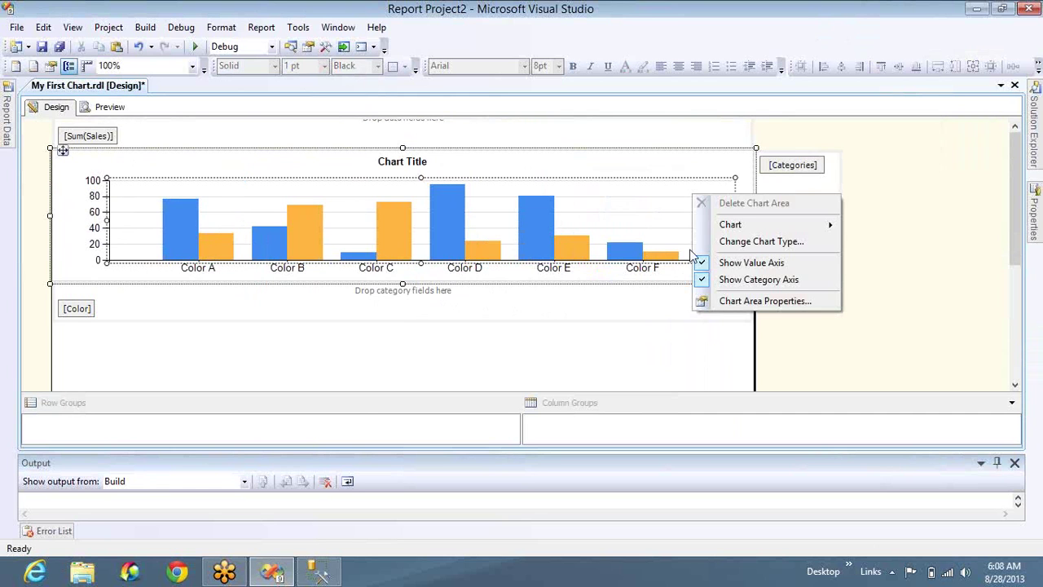
pyautogui.rightClick(687, 270)
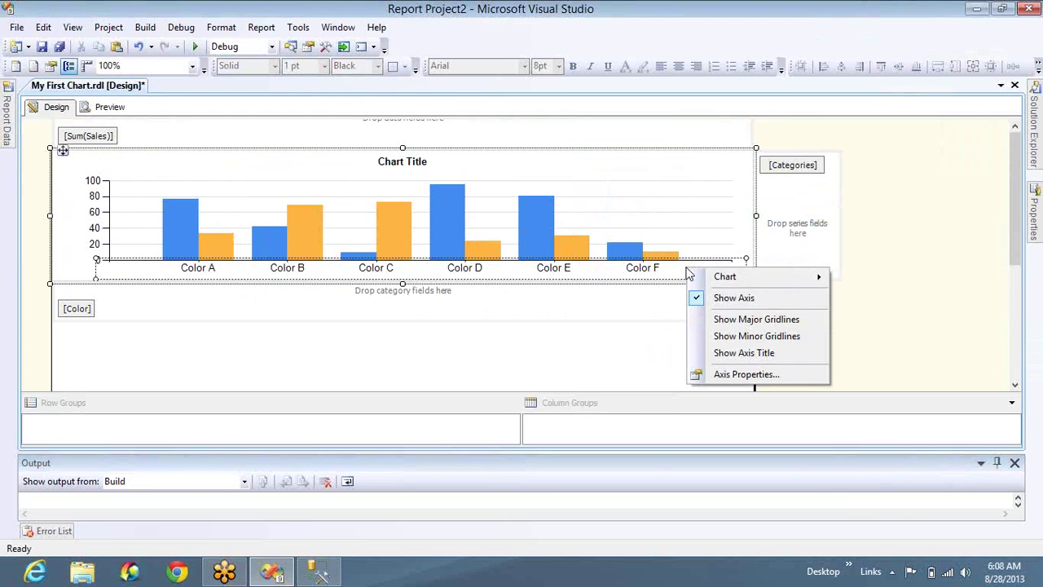
pyautogui.moveTo(745, 277)
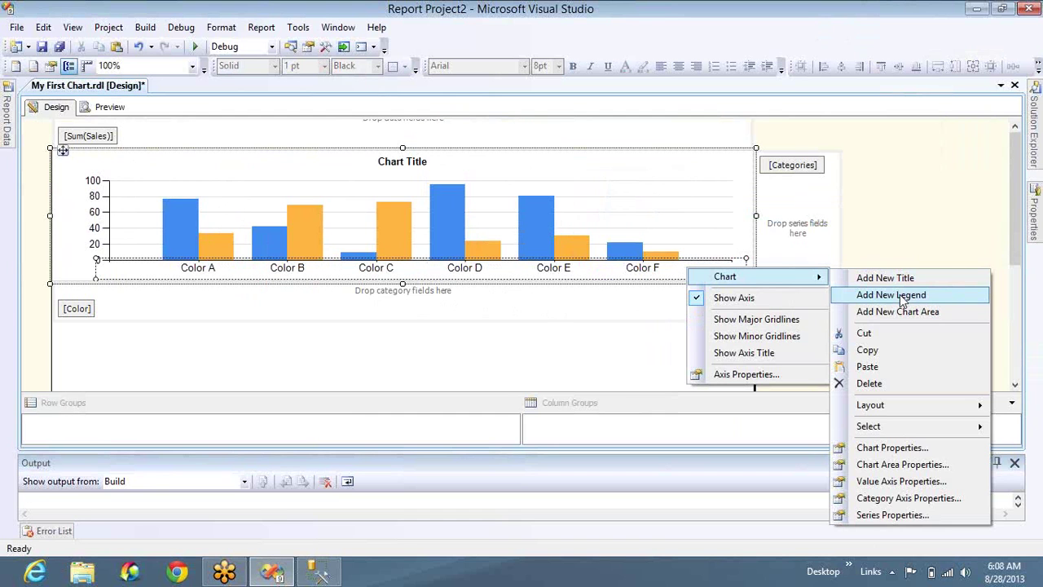
pyautogui.click(690, 172)
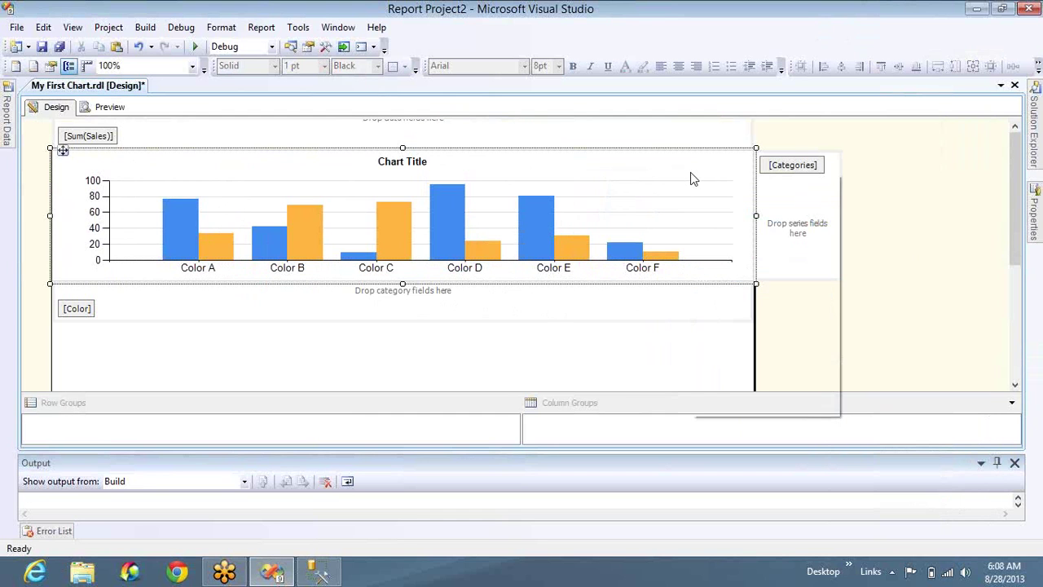
# Step: Examine the General, Visibility and Fill settings in the chart's properties and close them without changes
pyautogui.rightClick(690, 172)
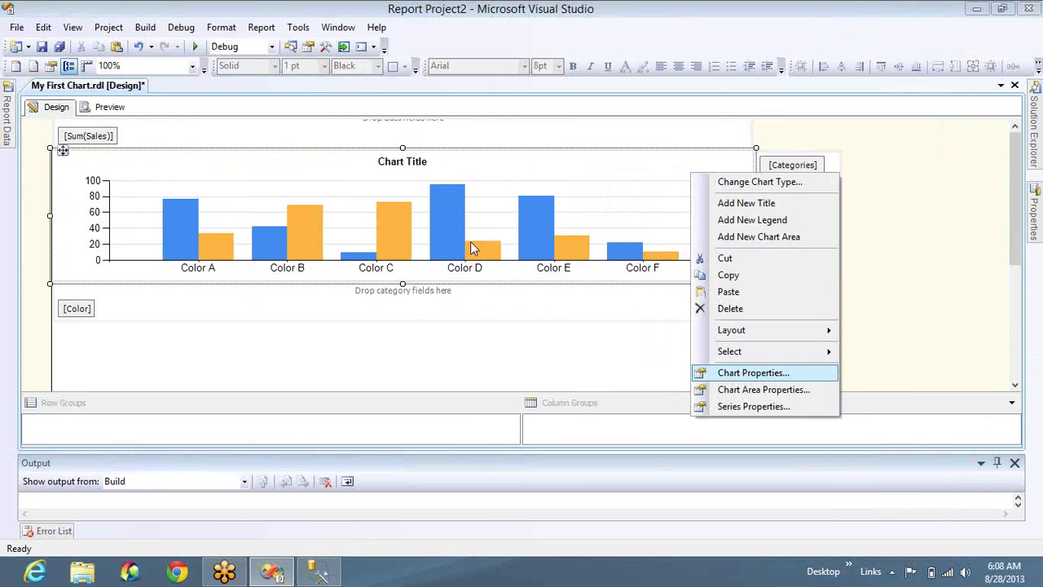
pyautogui.press('Return')
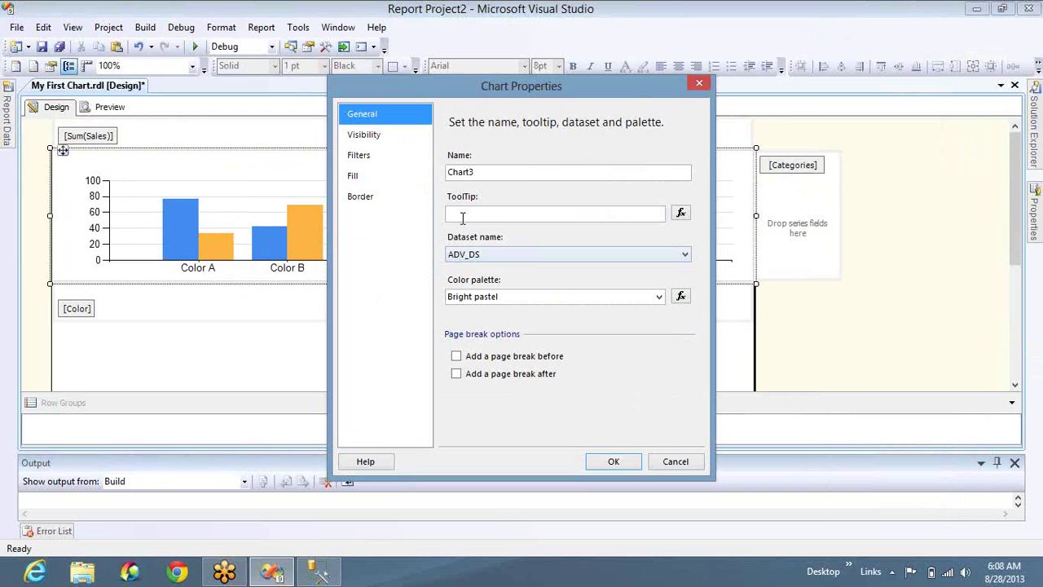
pyautogui.click(383, 135)
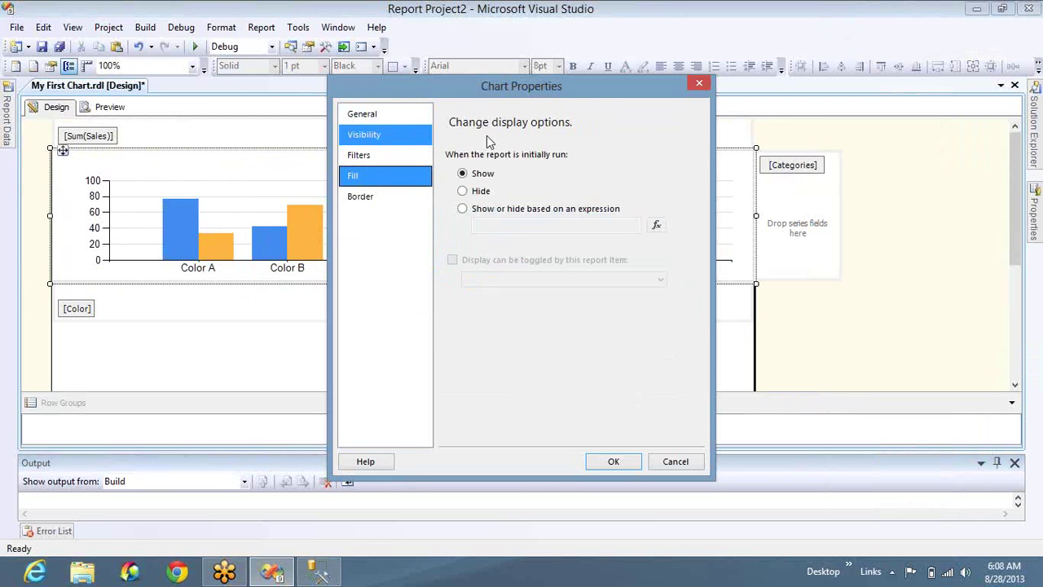
pyautogui.click(371, 176)
pyautogui.click(698, 84)
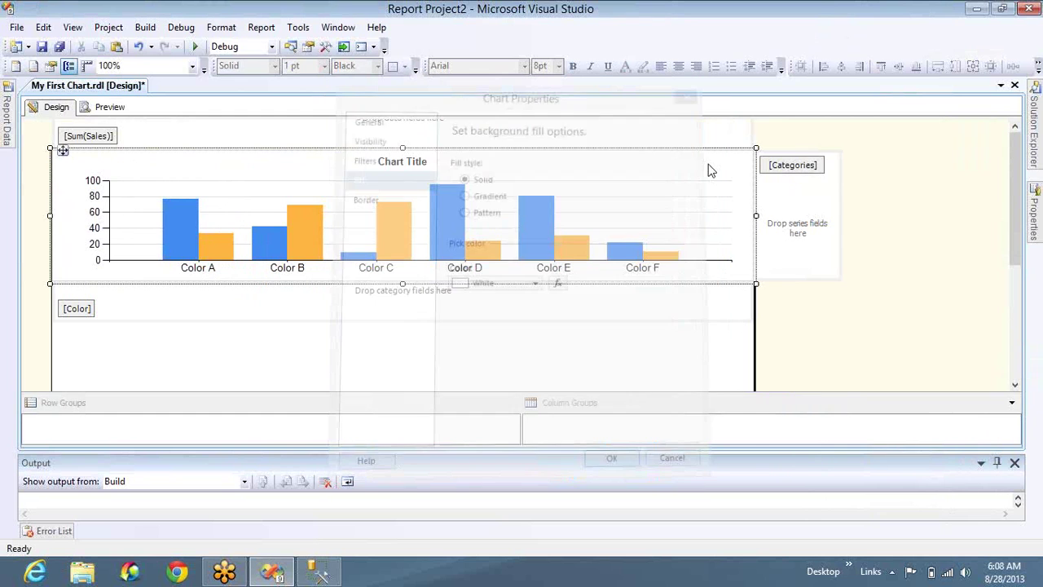
pyautogui.rightClick(710, 168)
pyautogui.rightClick(689, 185)
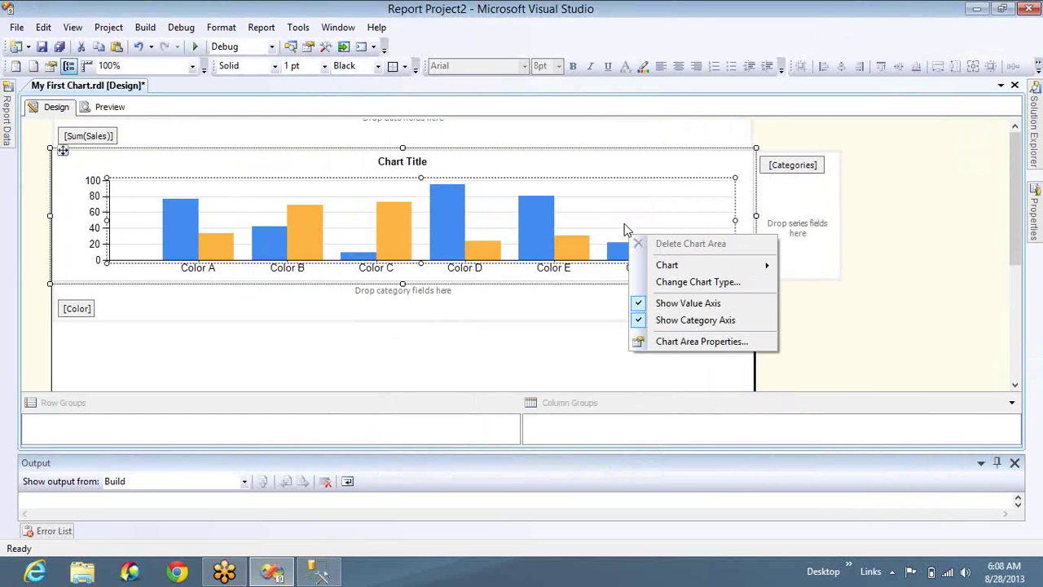
pyautogui.click(633, 402)
pyautogui.click(701, 163)
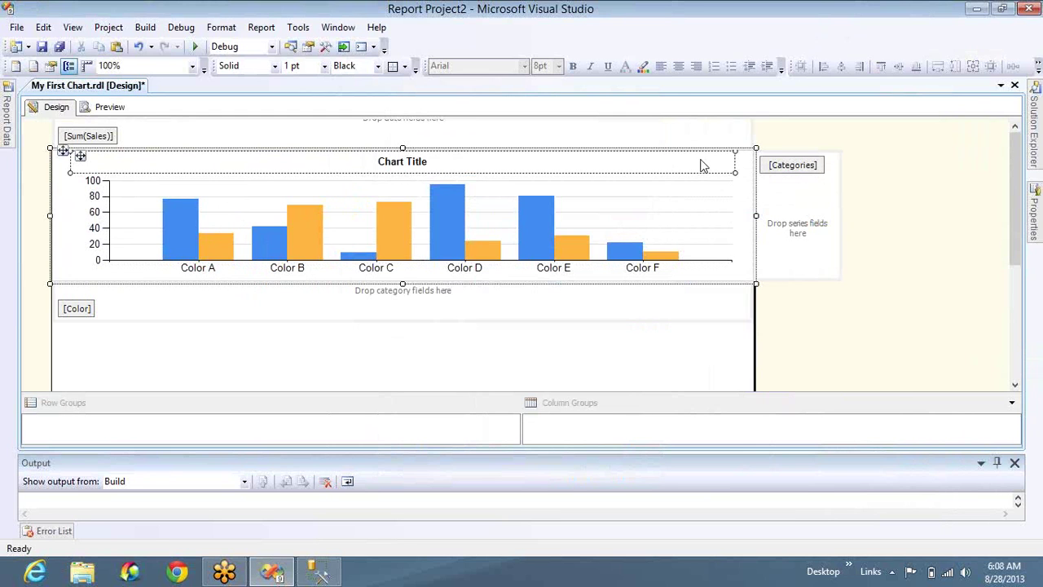
pyautogui.rightClick(748, 220)
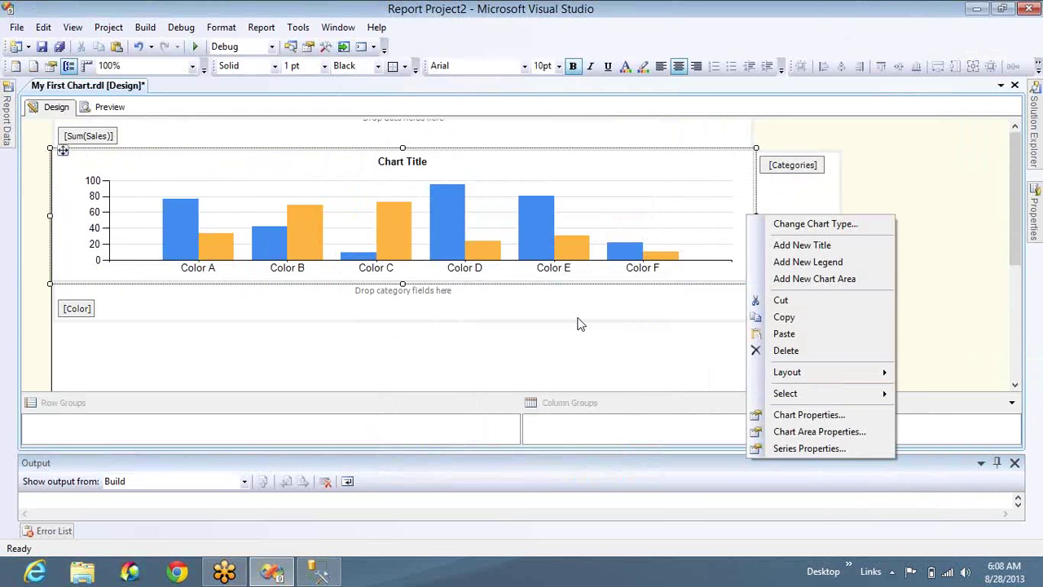
pyautogui.click(551, 354)
pyautogui.click(551, 354)
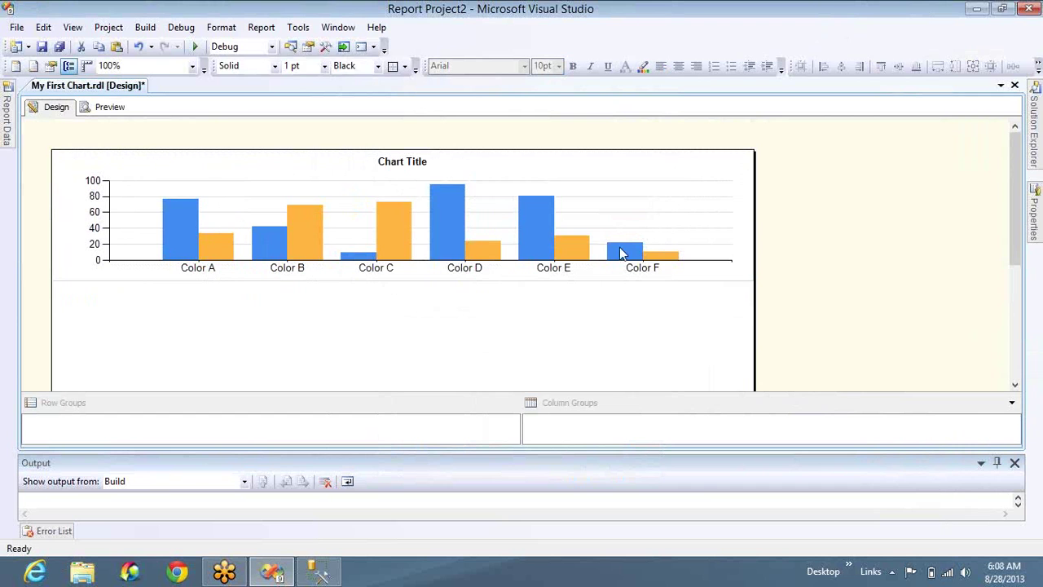
# Step: Add a new legend to the chart and preview the report
pyautogui.rightClick(684, 211)
pyautogui.rightClick(664, 175)
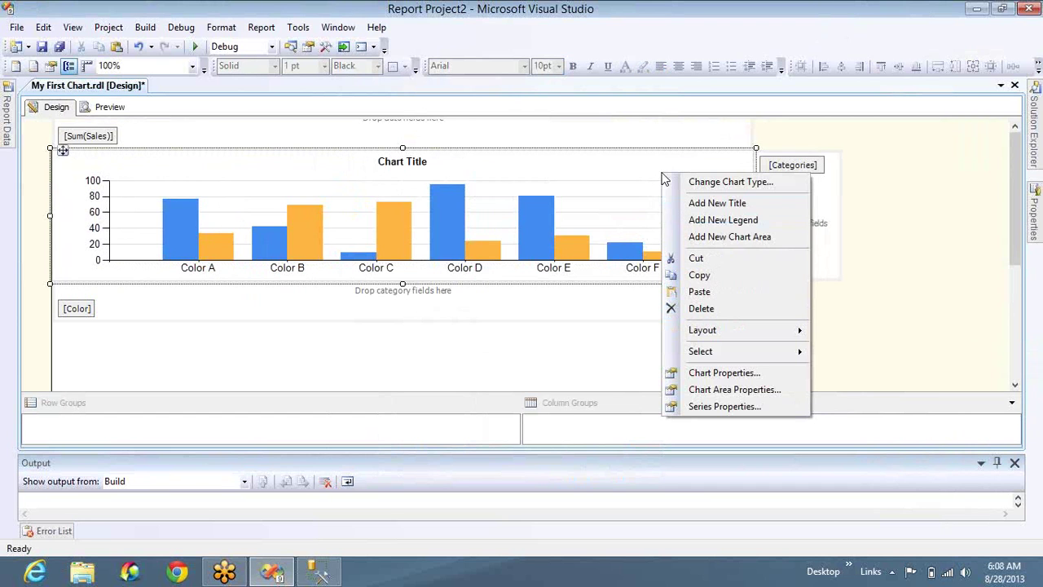
pyautogui.click(699, 225)
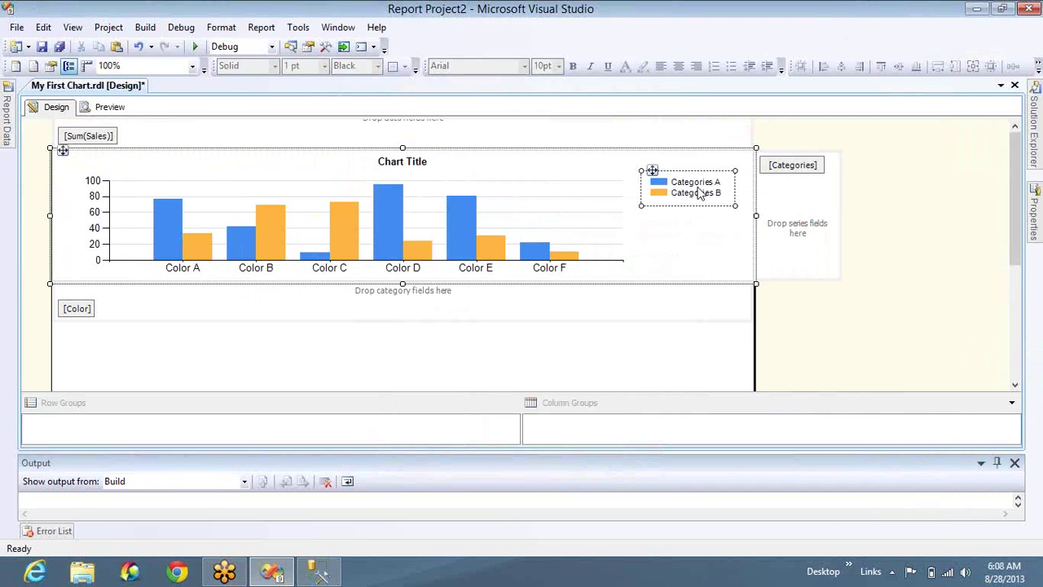
pyautogui.click(104, 107)
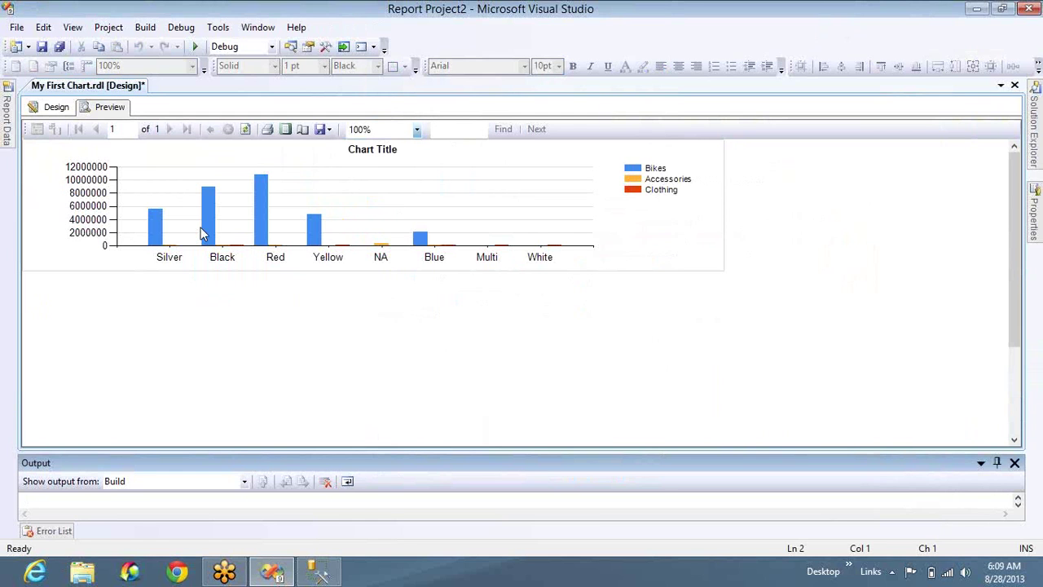
pyautogui.click(155, 226)
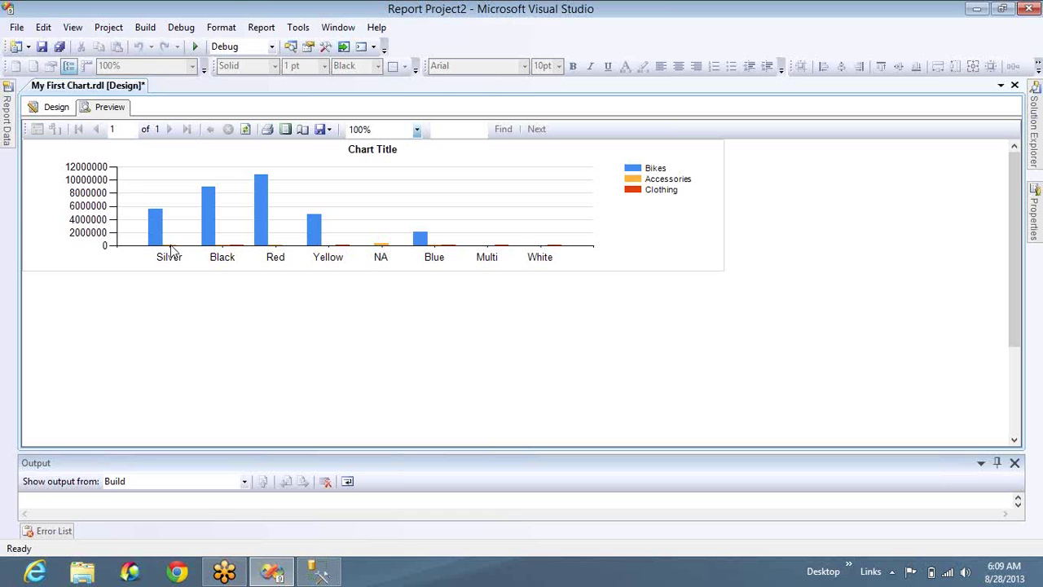
# Step: Return to the report design and review the query and fields in the ADV_DS dataset's properties
pyautogui.click(67, 110)
pyautogui.click(71, 110)
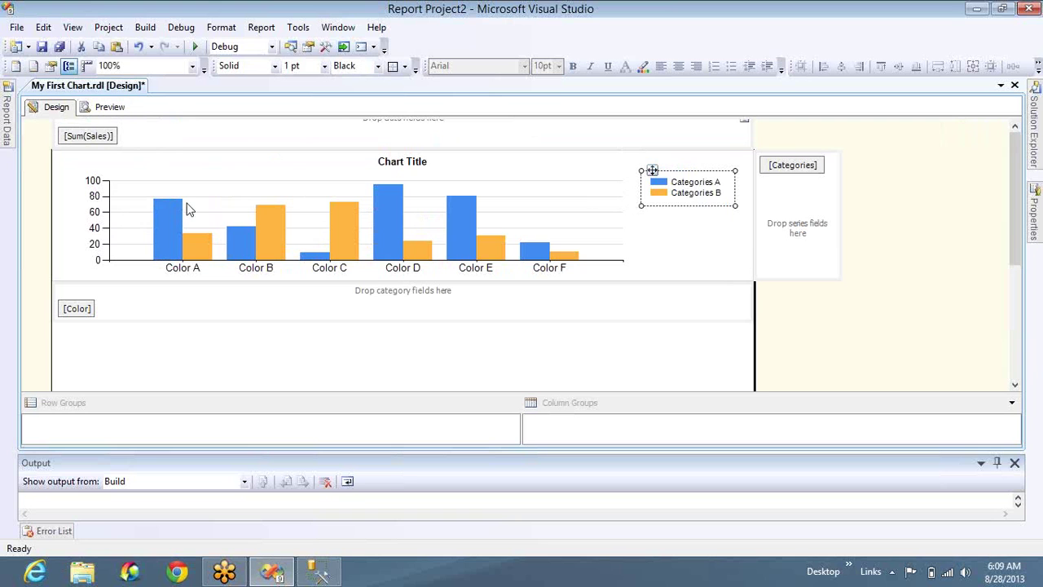
pyautogui.click(151, 166)
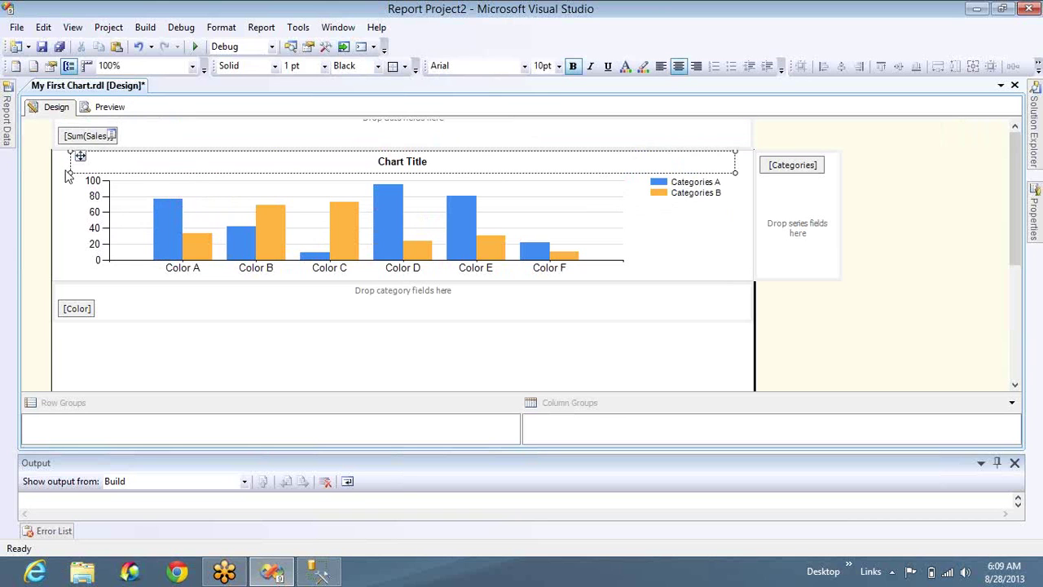
pyautogui.press('Escape')
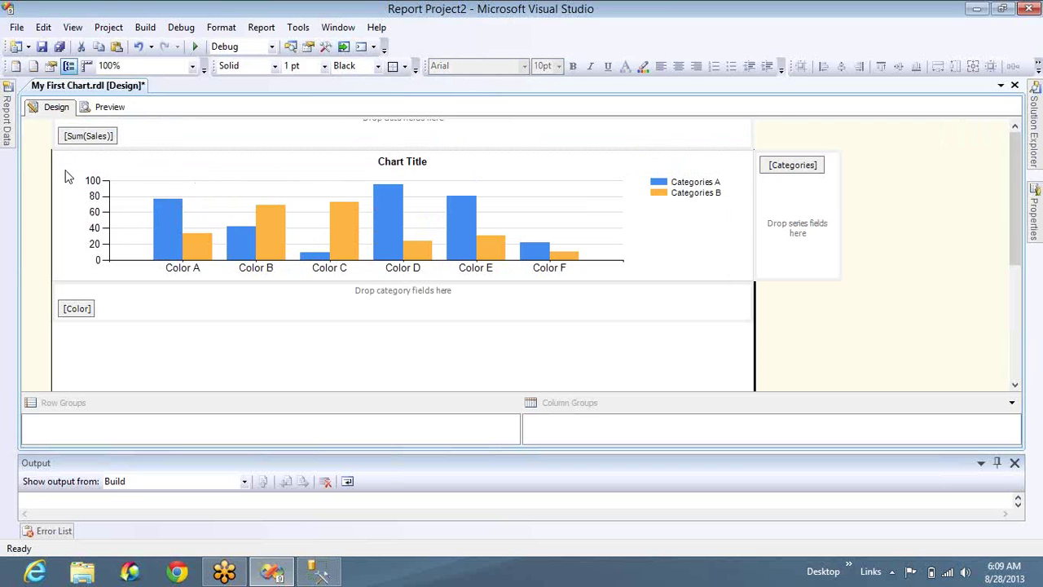
pyautogui.rightClick(67, 177)
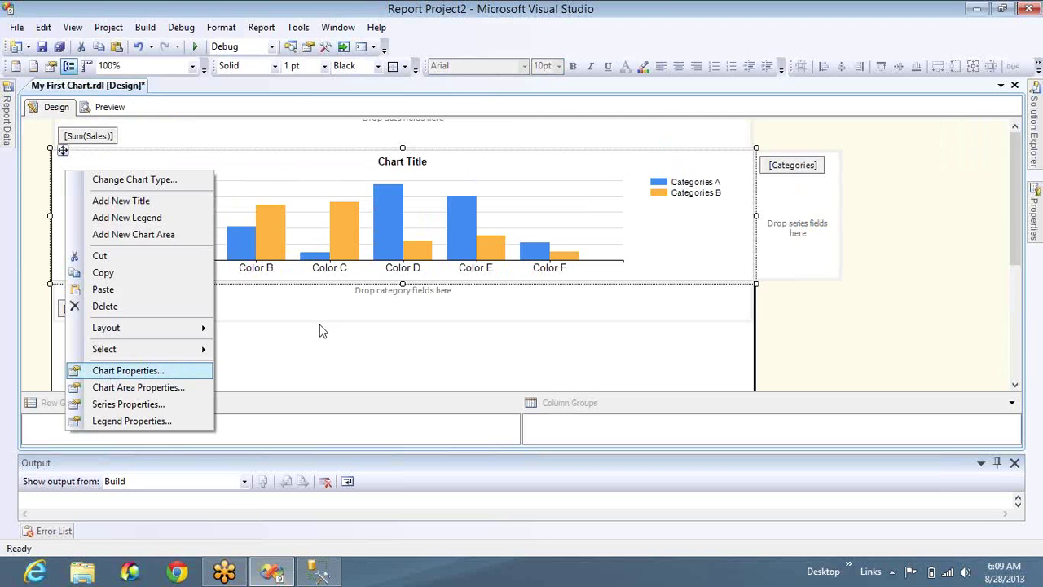
pyautogui.click(8, 143)
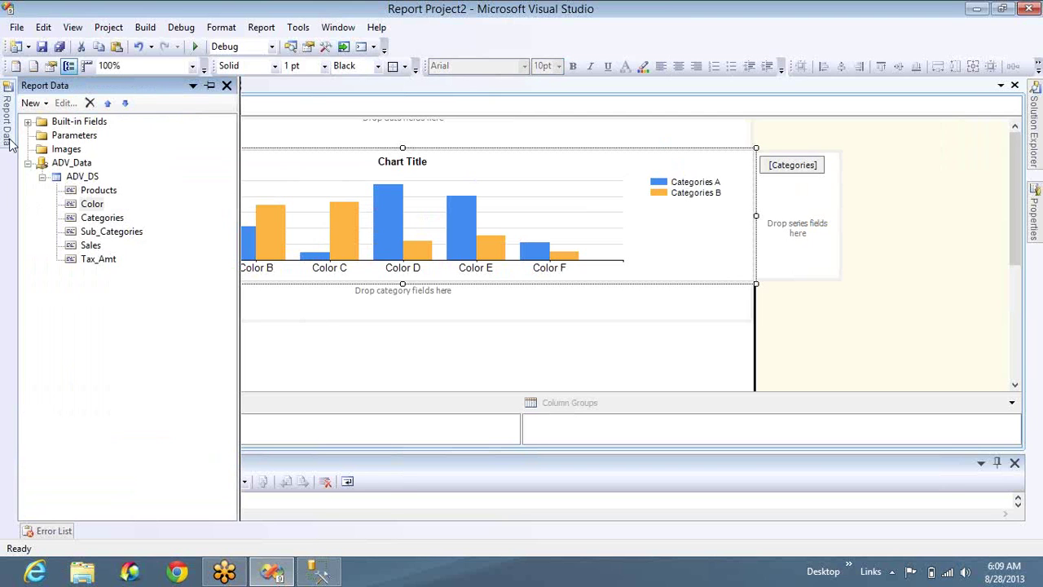
pyautogui.doubleClick(81, 177)
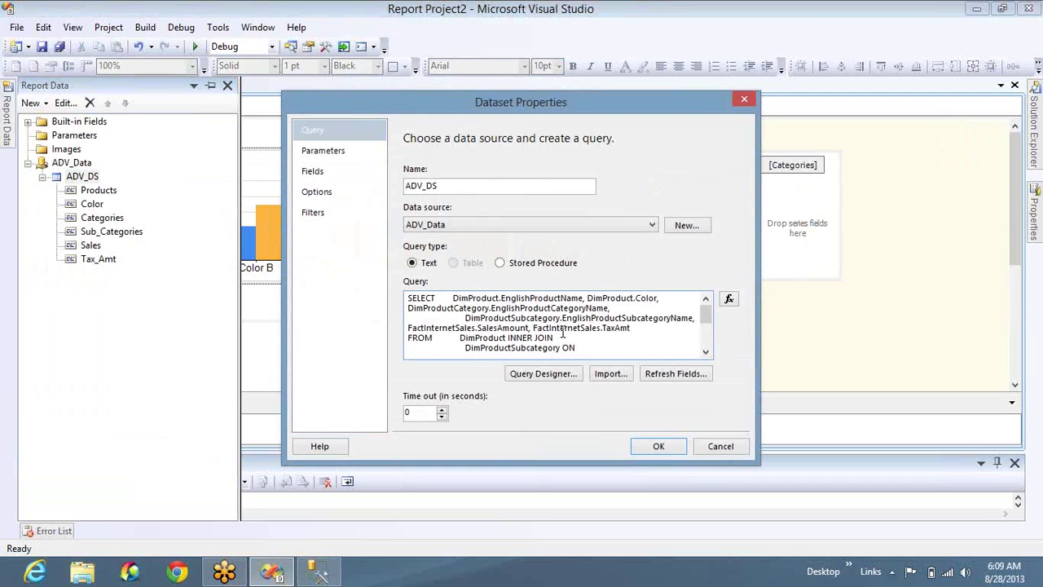
pyautogui.scroll(-3, 562, 332)
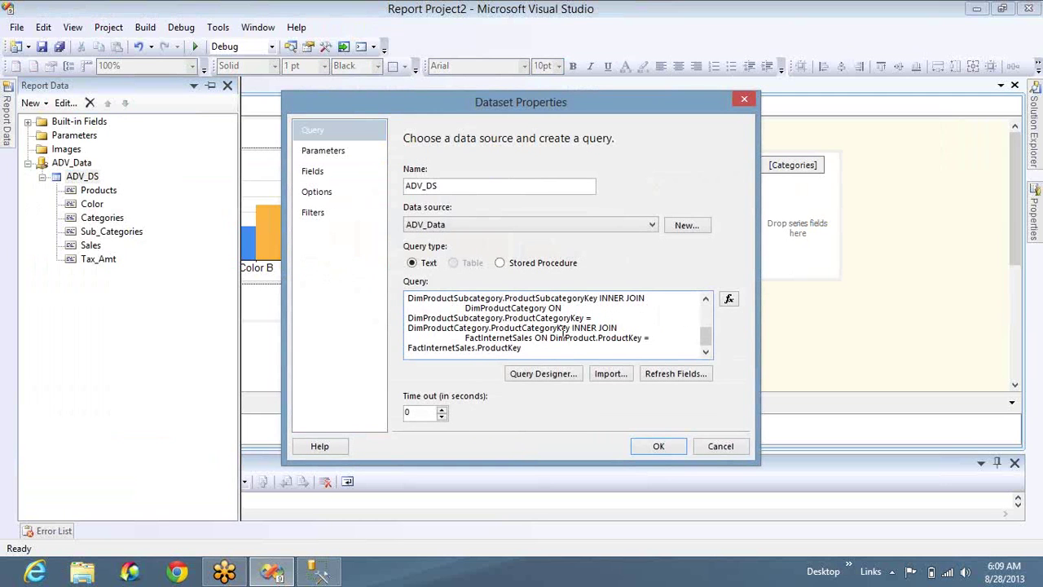
pyautogui.click(318, 172)
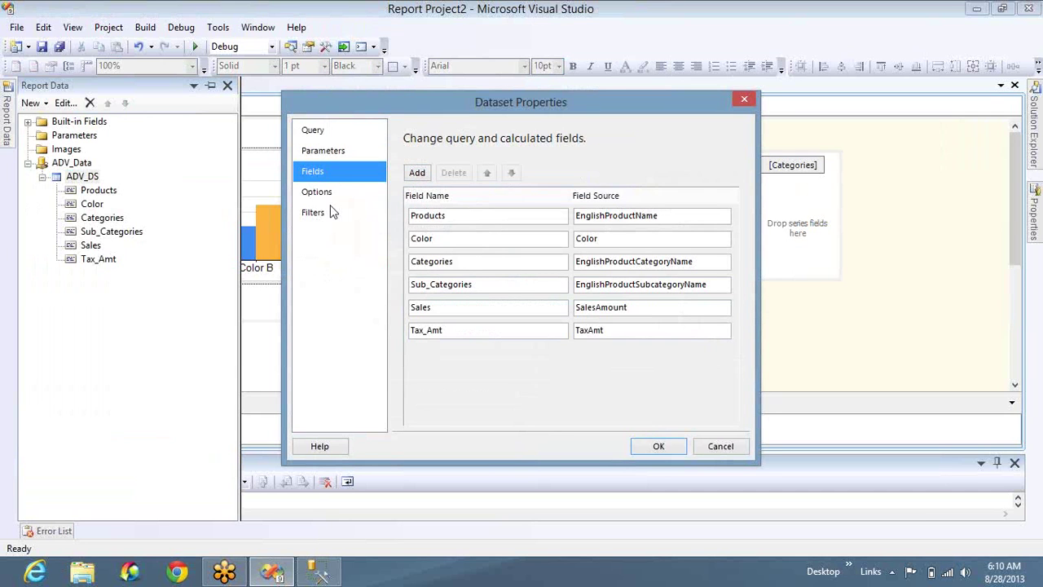
# Step: Add a filter to the ADV_DS dataset with expression [Categories], operator <> and value Bikes, and preview the report
pyautogui.click(313, 211)
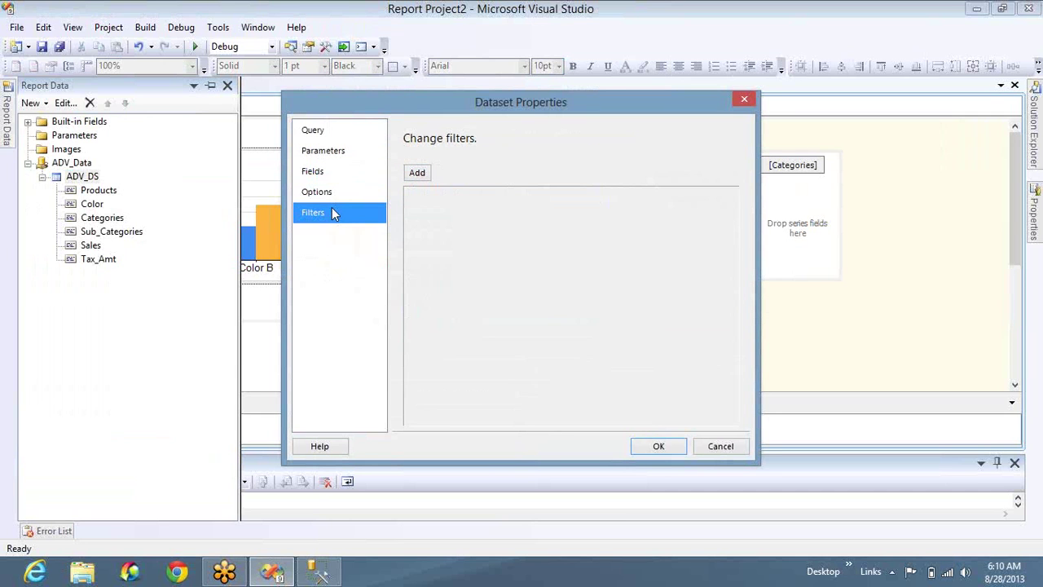
pyautogui.click(417, 172)
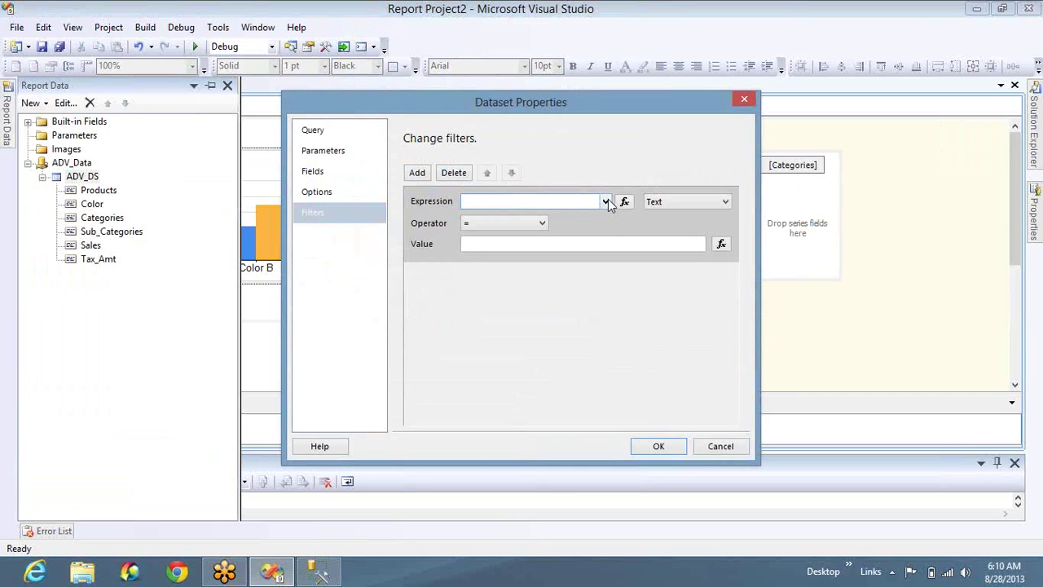
pyautogui.click(607, 201)
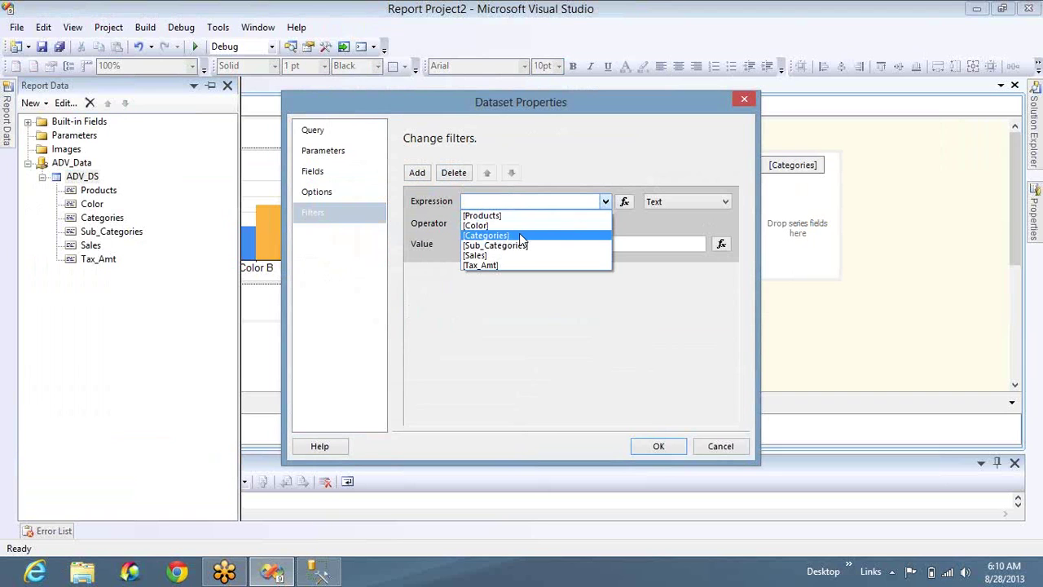
pyautogui.click(519, 234)
pyautogui.click(541, 243)
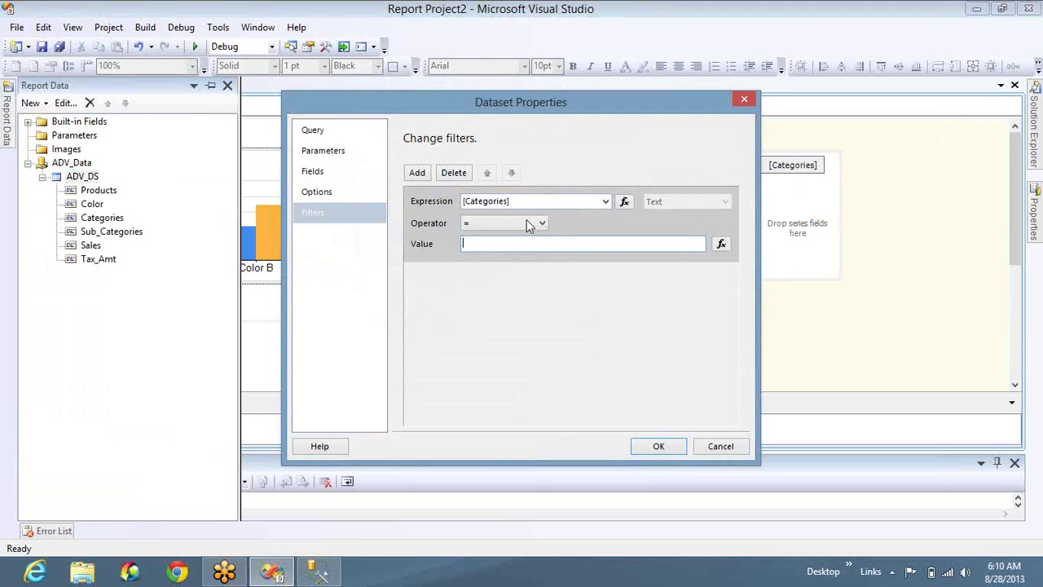
pyautogui.click(510, 225)
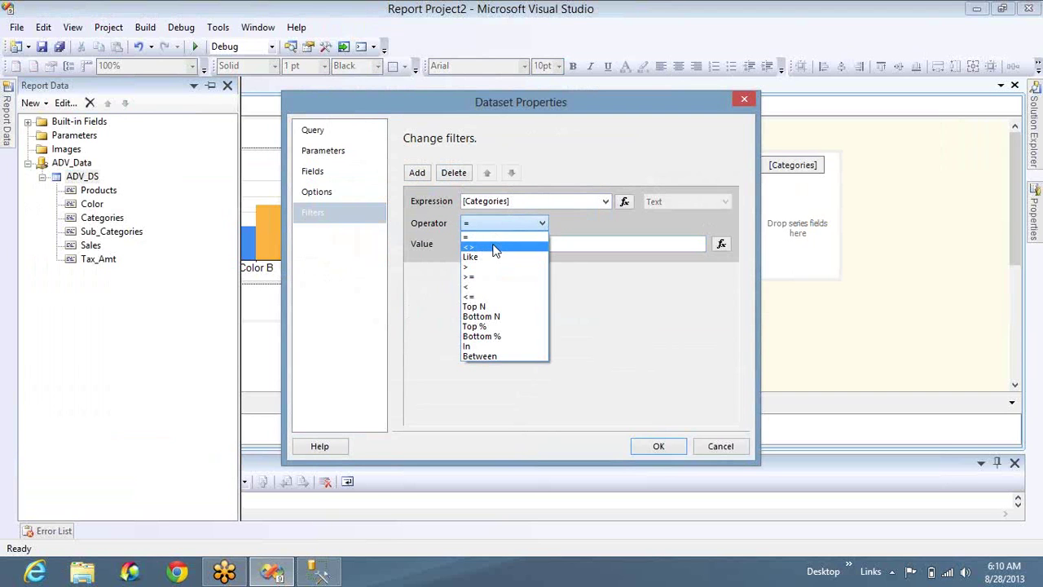
pyautogui.click(503, 247)
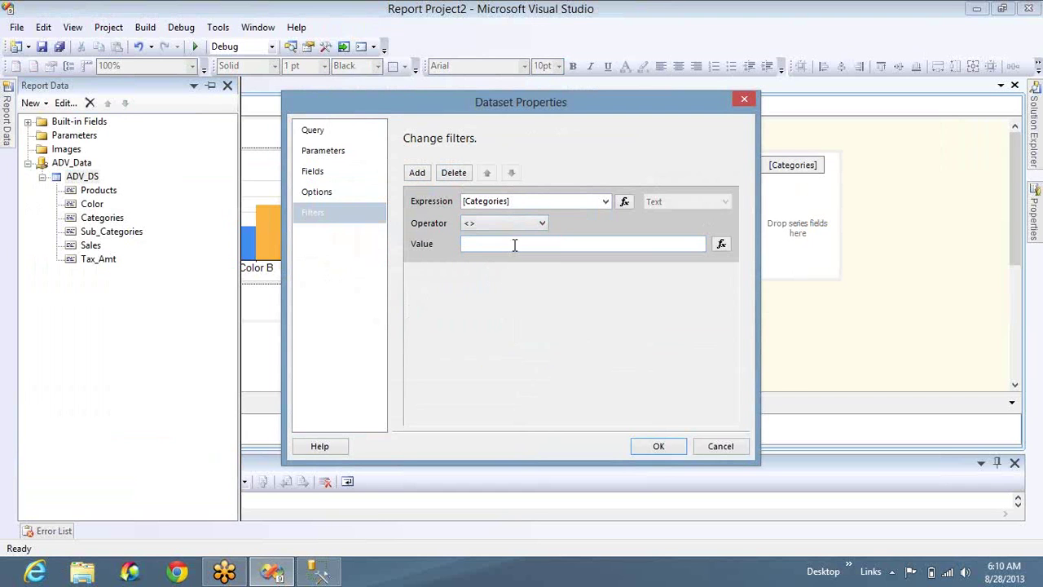
pyautogui.write('Bikes')
pyautogui.click(657, 447)
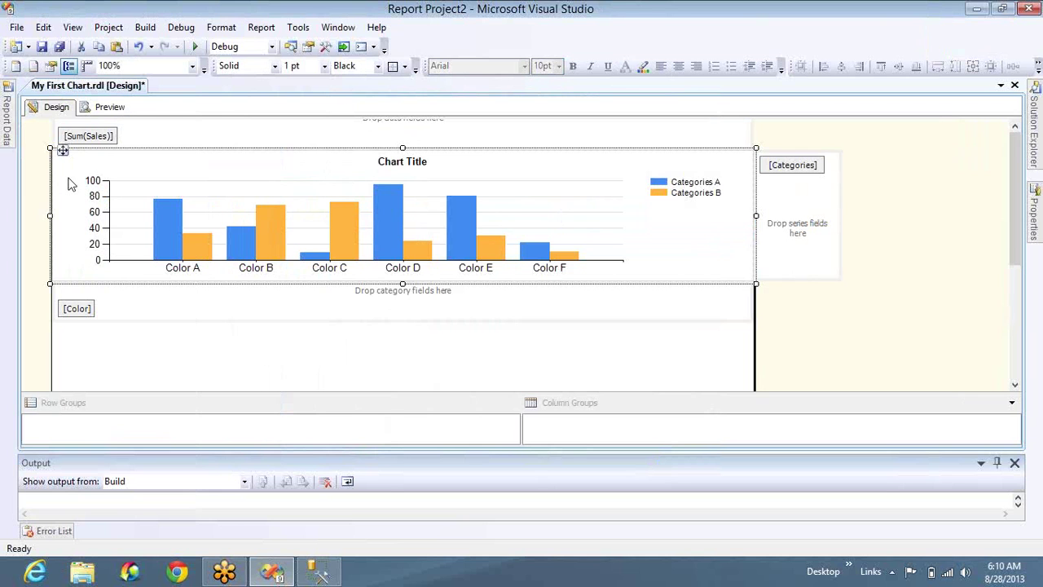
pyautogui.click(105, 109)
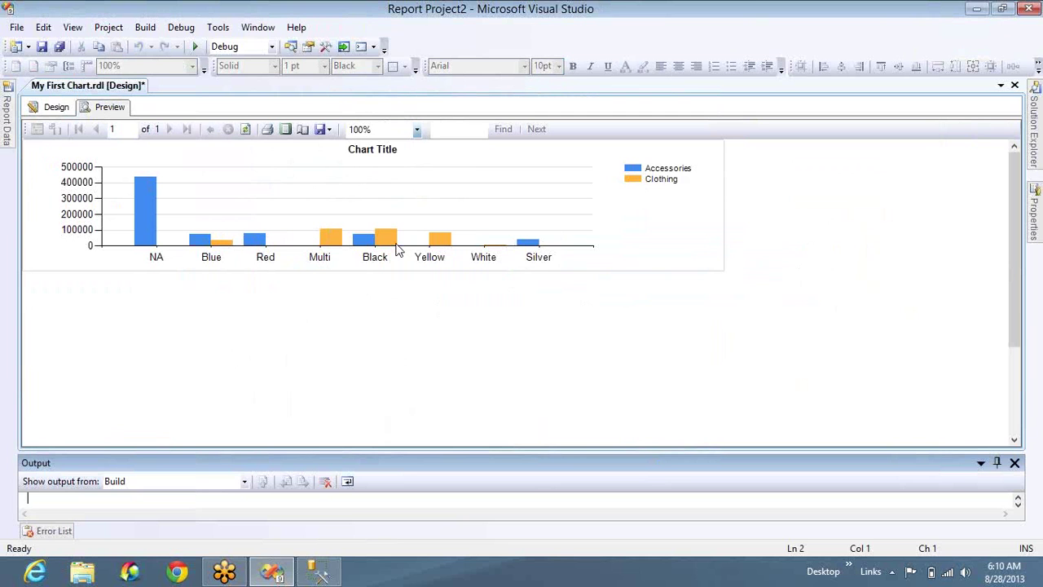
# Step: In the report design, move the Categories field from the series fields to the category fields before Color, and preview the report
pyautogui.click(54, 108)
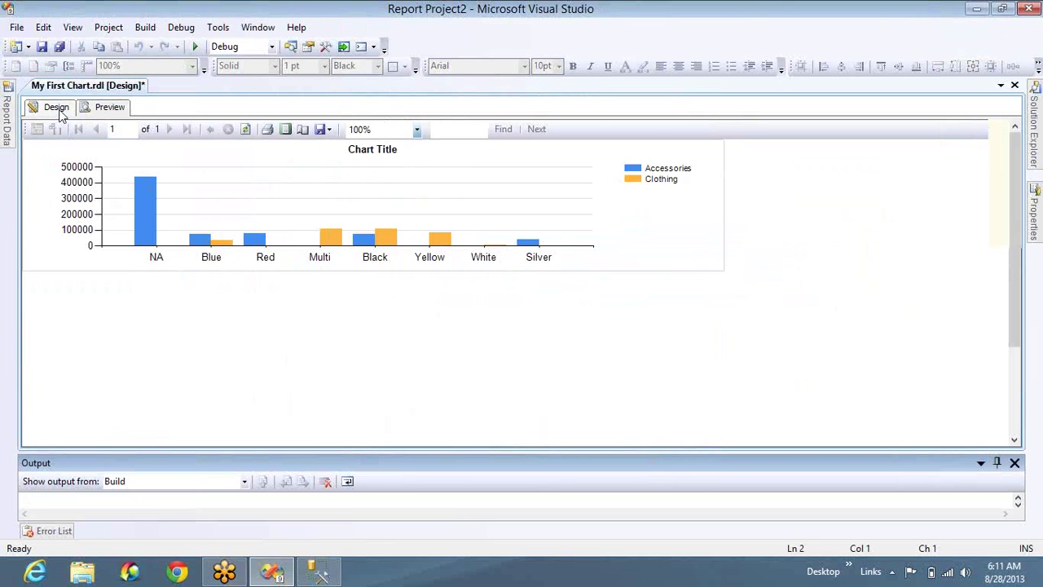
pyautogui.click(693, 189)
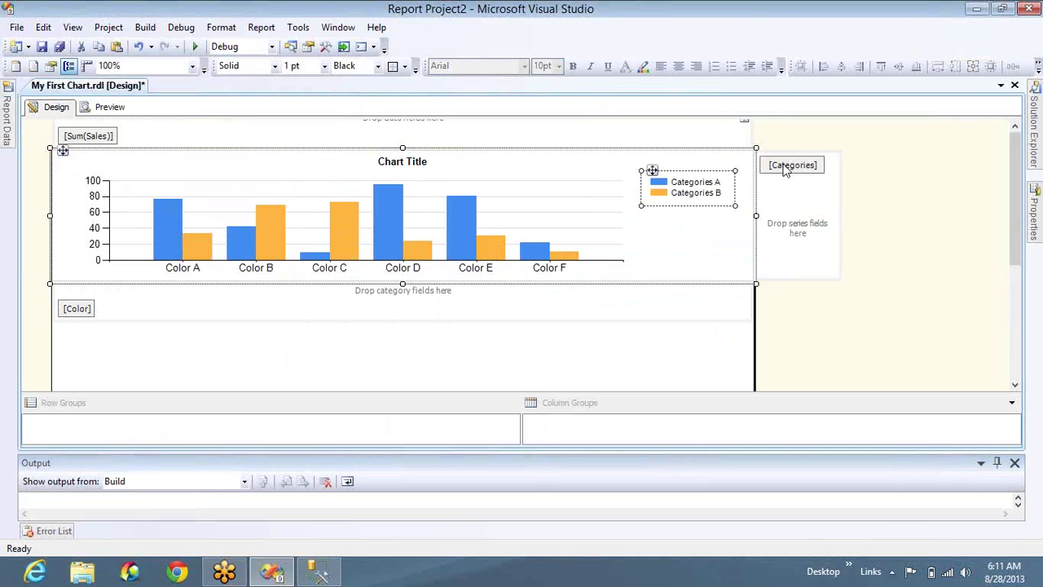
pyautogui.click(785, 169)
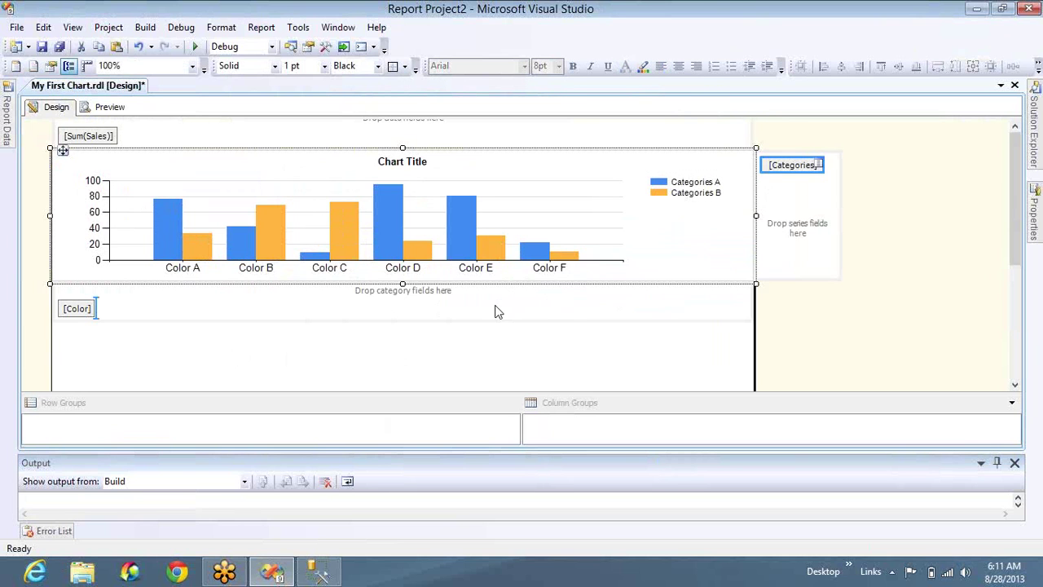
pyautogui.click(57, 314)
pyautogui.click(106, 106)
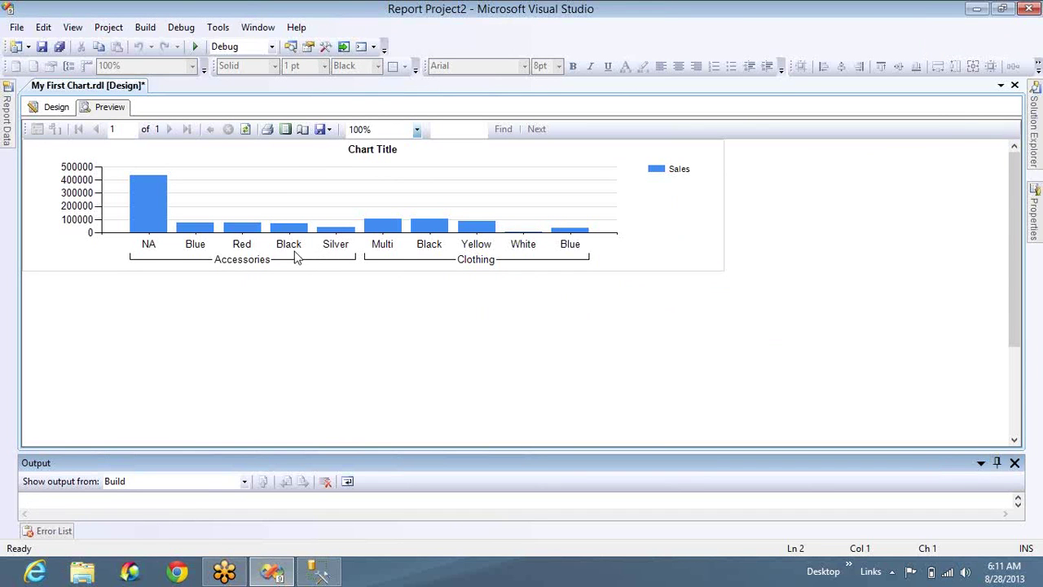
pyautogui.click(333, 248)
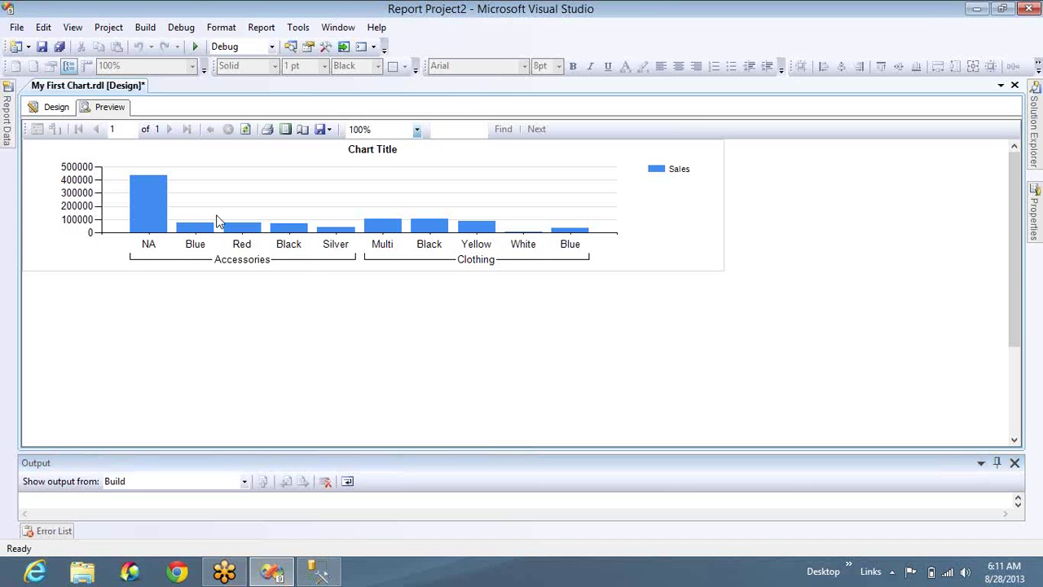
# Step: Restore the Categories field to the chart's series fields in the design and preview the report
pyautogui.click(54, 107)
pyautogui.click(98, 308)
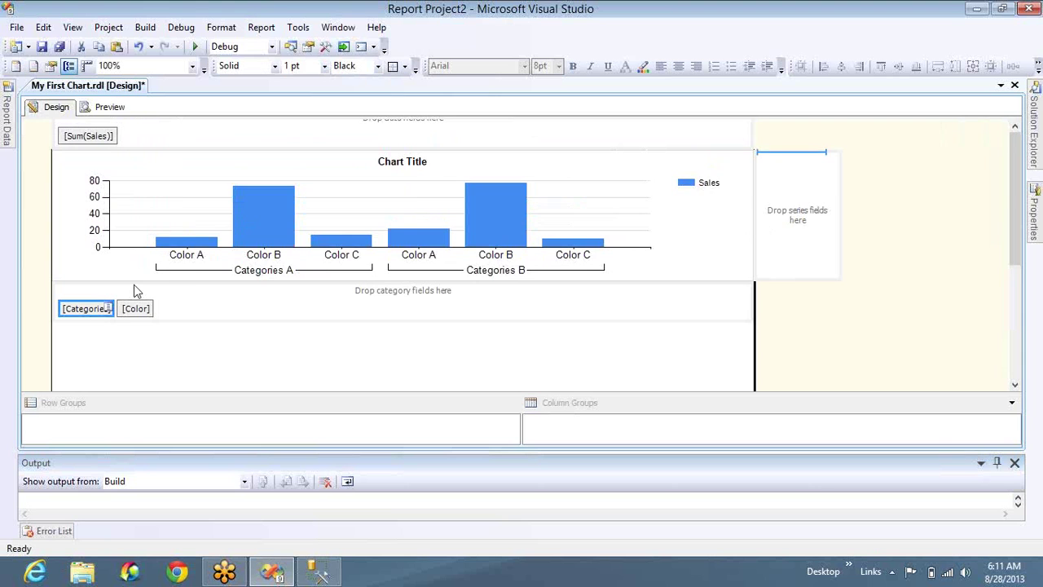
pyautogui.hotkey('ctrl', 'z')
pyautogui.click(119, 107)
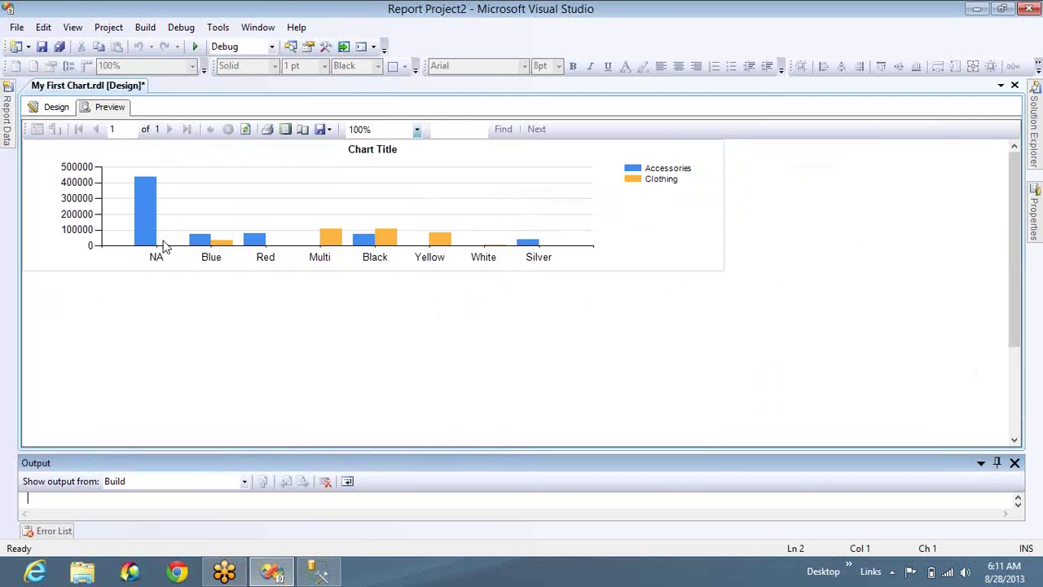
# Step: Switch to SQL Server Management Studio and examine the colors and their summed sales amounts in the query results
pyautogui.click(320, 574)
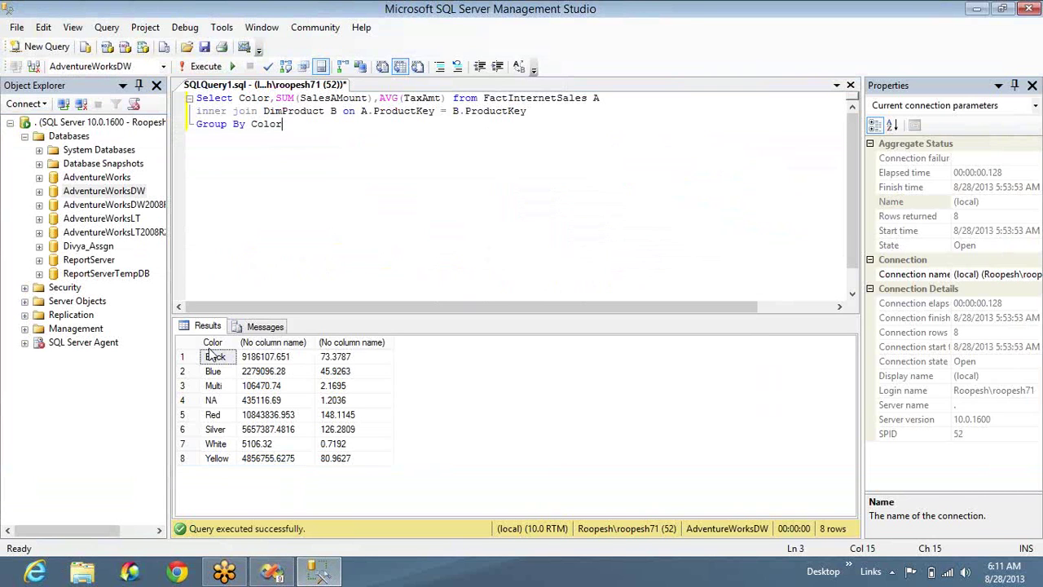
pyautogui.moveTo(210, 356); pyautogui.dragTo(281, 458)
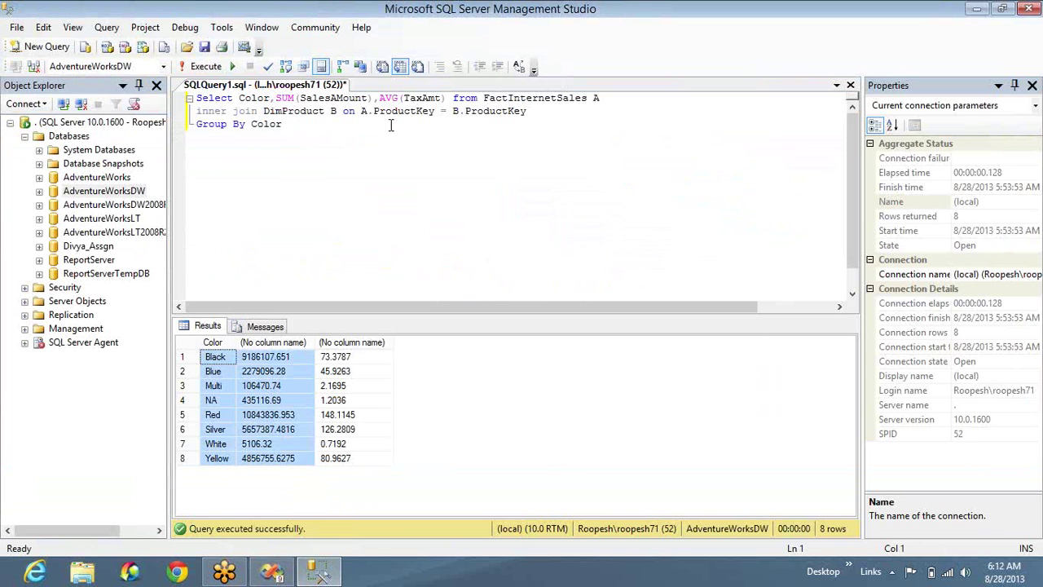
# Step: Try to add another inner join to the query by duplicating the DimProduct join line above the Group By clause
pyautogui.click(533, 112)
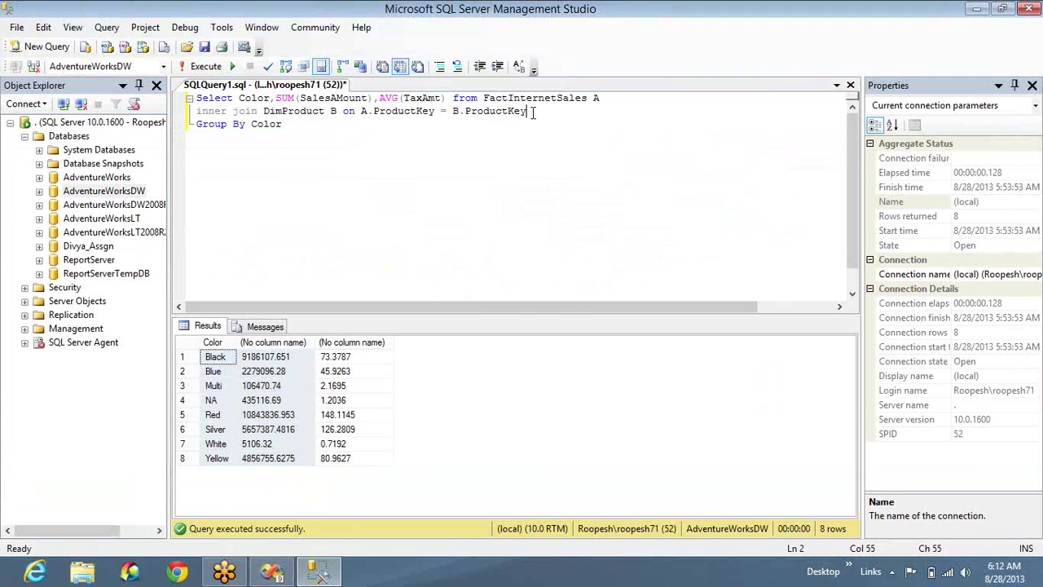
pyautogui.press('Return')
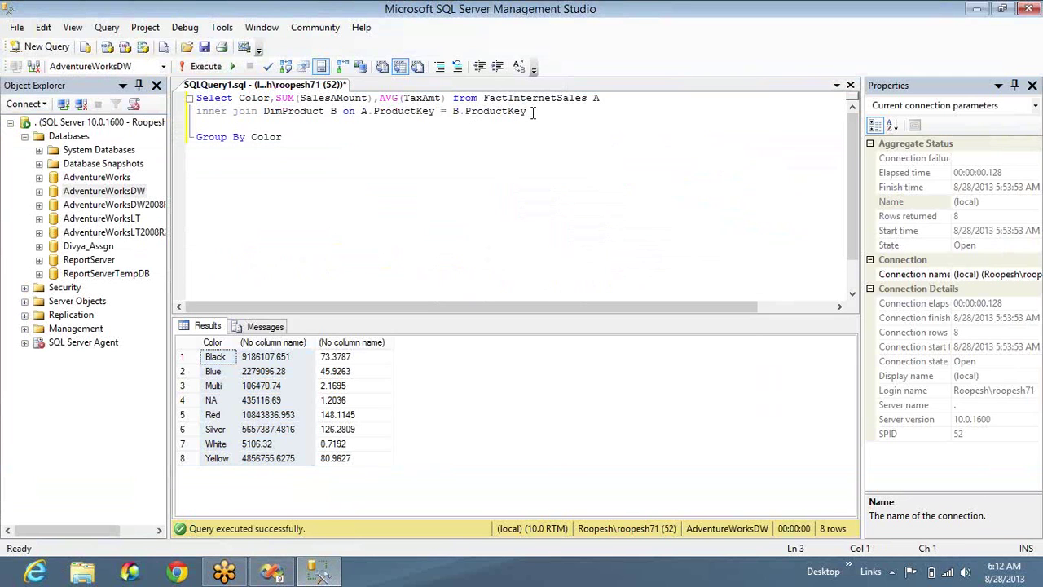
pyautogui.tripleClick(534, 113)
pyautogui.hotkey('ctrl', 'c')
pyautogui.press('Down')
pyautogui.hotkey('ctrl', 'v')
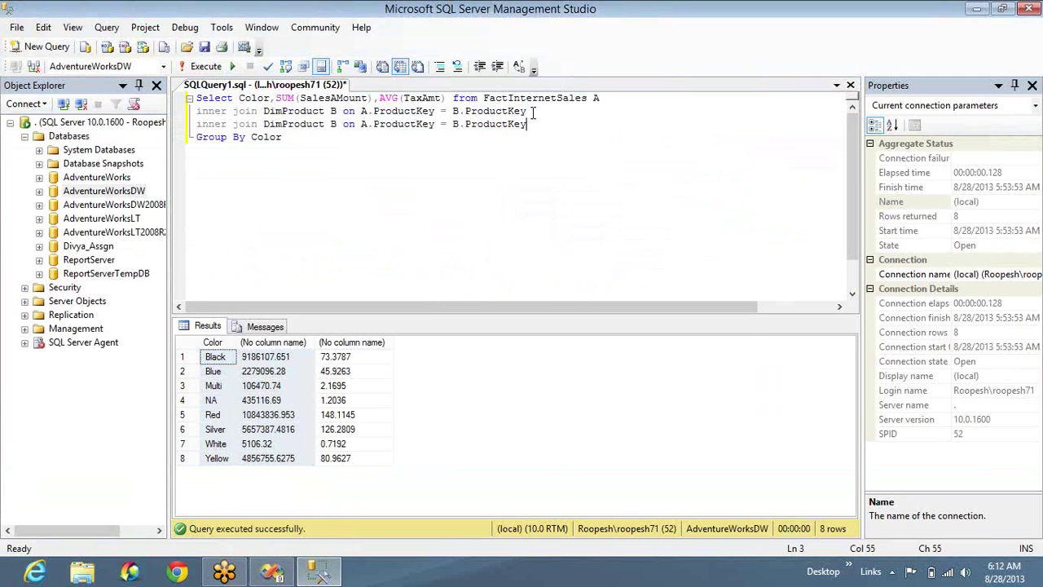
pyautogui.click(316, 123)
pyautogui.doubleClick(315, 124)
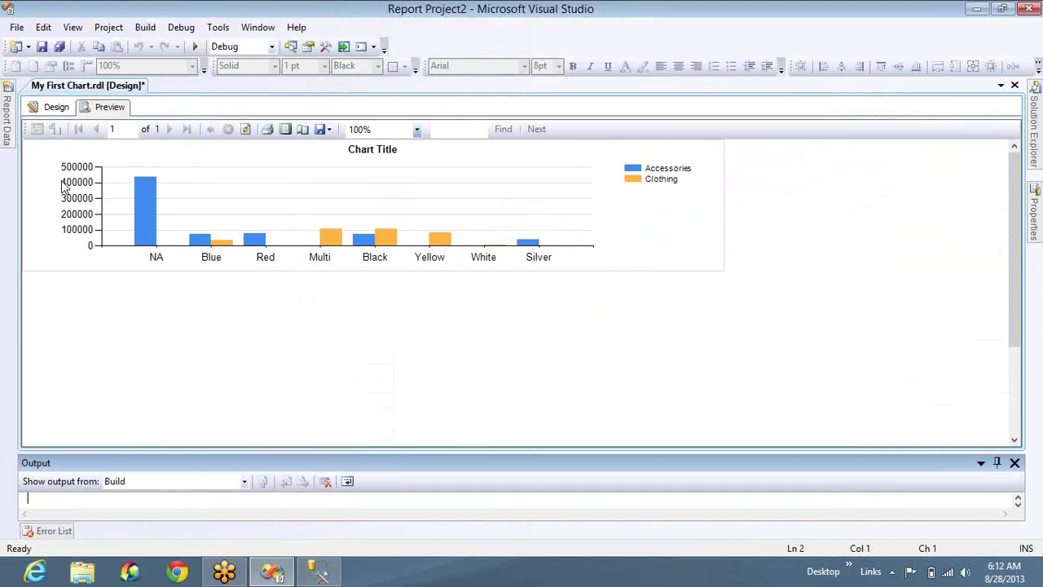
# Step: Copy the ADV_DS dataset's query from the report design and replace the whole query in SQL Server Management Studio with it
pyautogui.moveTo(3, 143)
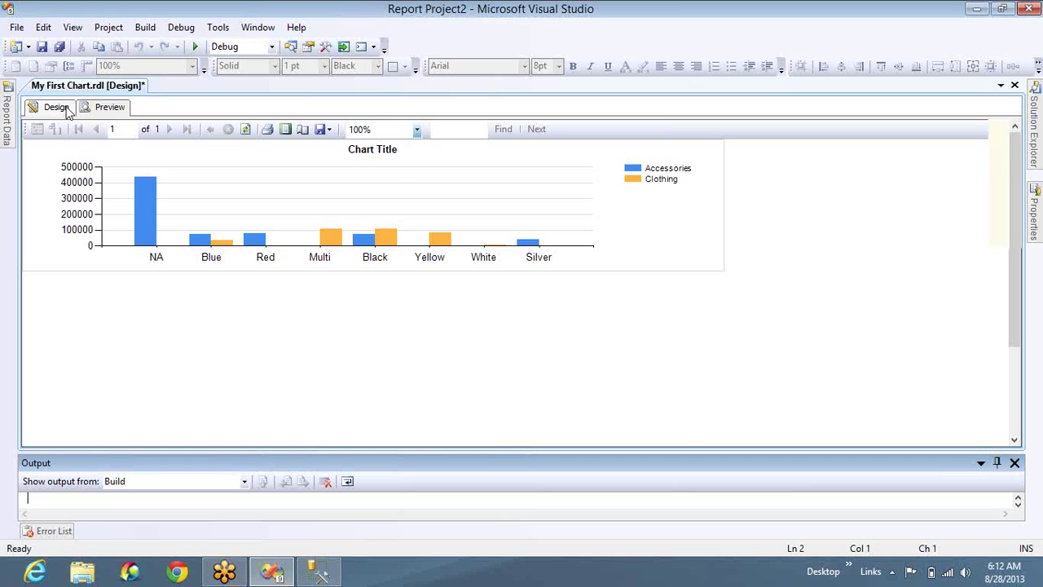
pyautogui.click(68, 112)
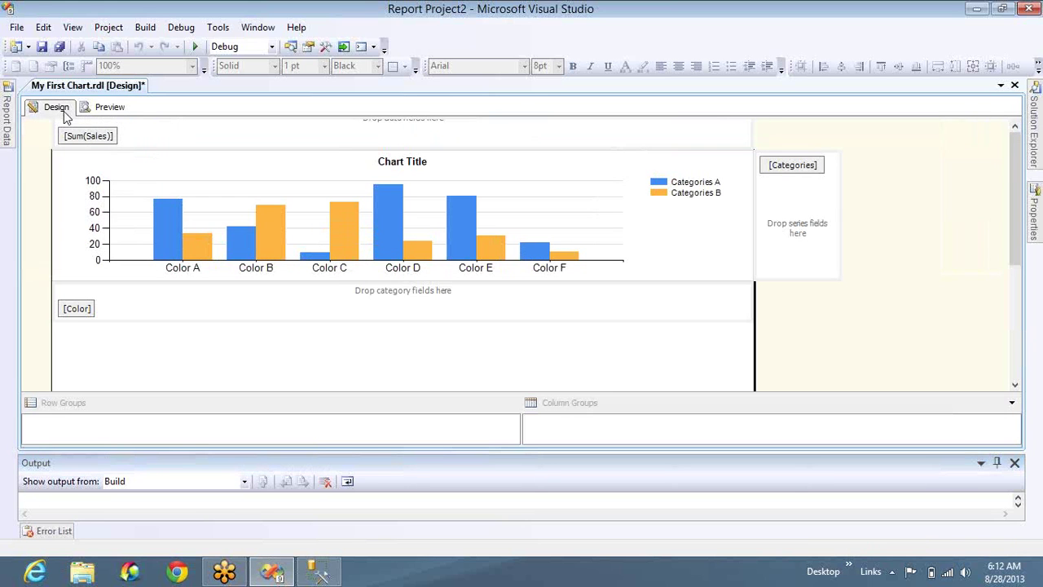
pyautogui.moveTo(8, 139)
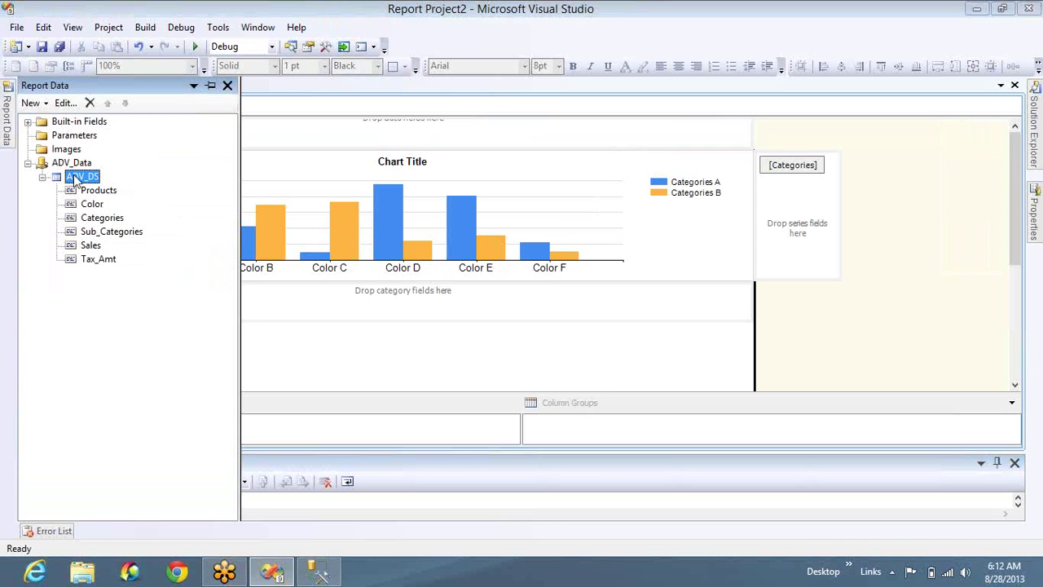
pyautogui.doubleClick(73, 177)
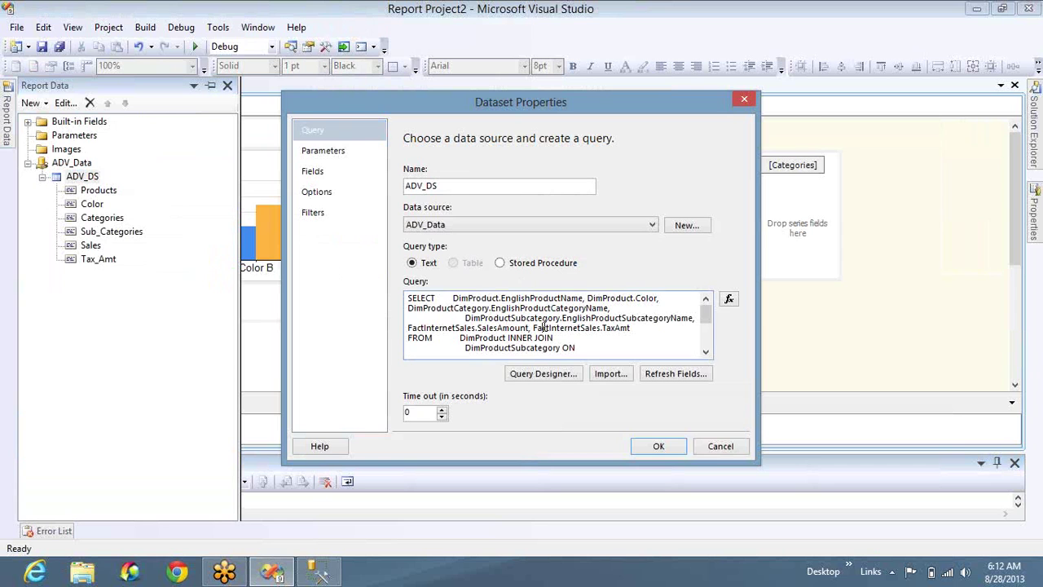
pyautogui.hotkey('ctrl', 'c')
pyautogui.hotkey('alt', 'Tab')
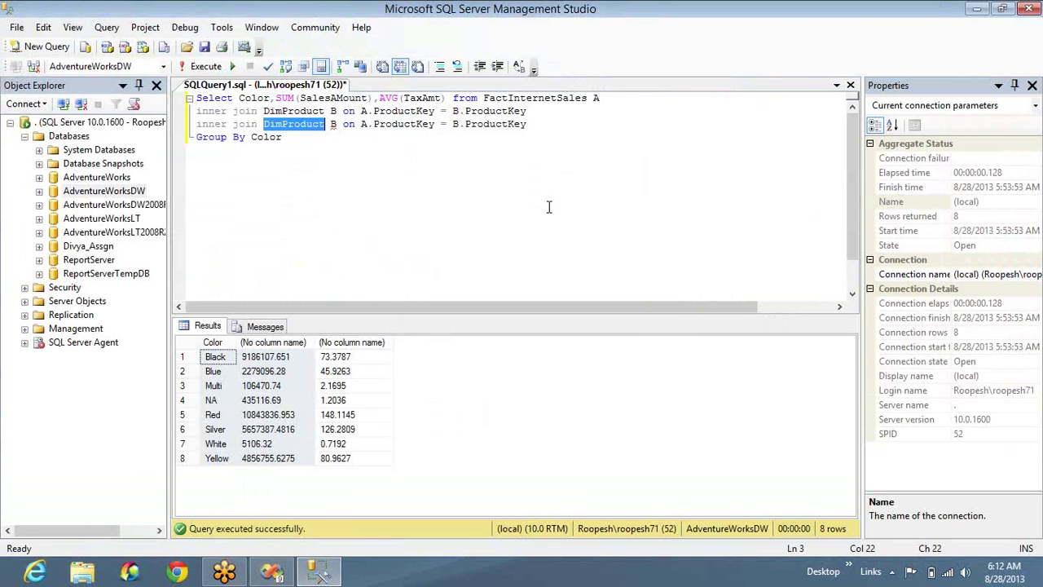
pyautogui.hotkey('ctrl', 'a')
pyautogui.hotkey('ctrl', 'v')
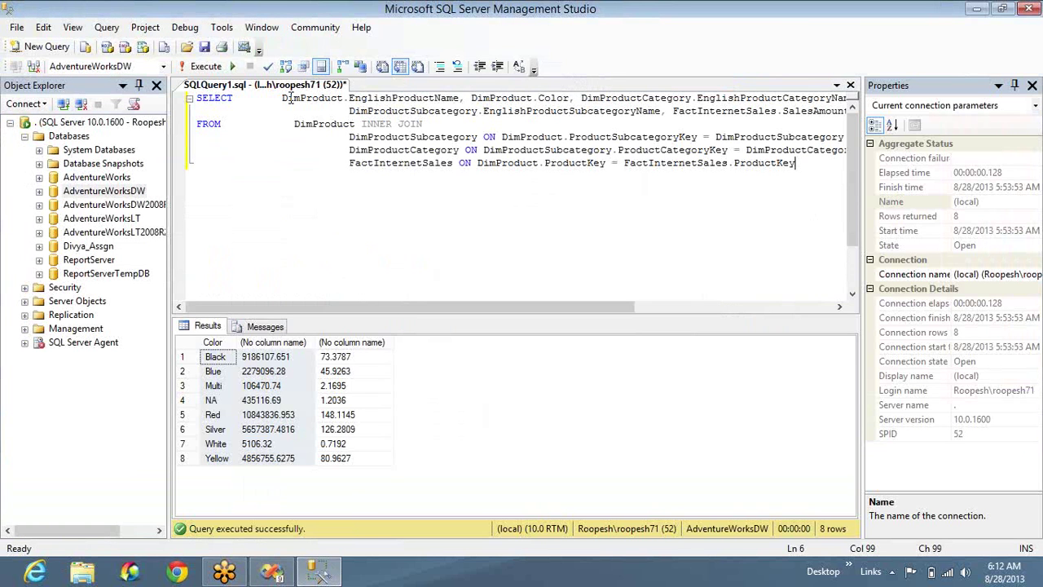
# Step: Replace the column list of the SELECT clause with Sum(SalesAmount),Color
pyautogui.click(283, 97)
pyautogui.hotkey('shift', 'End')
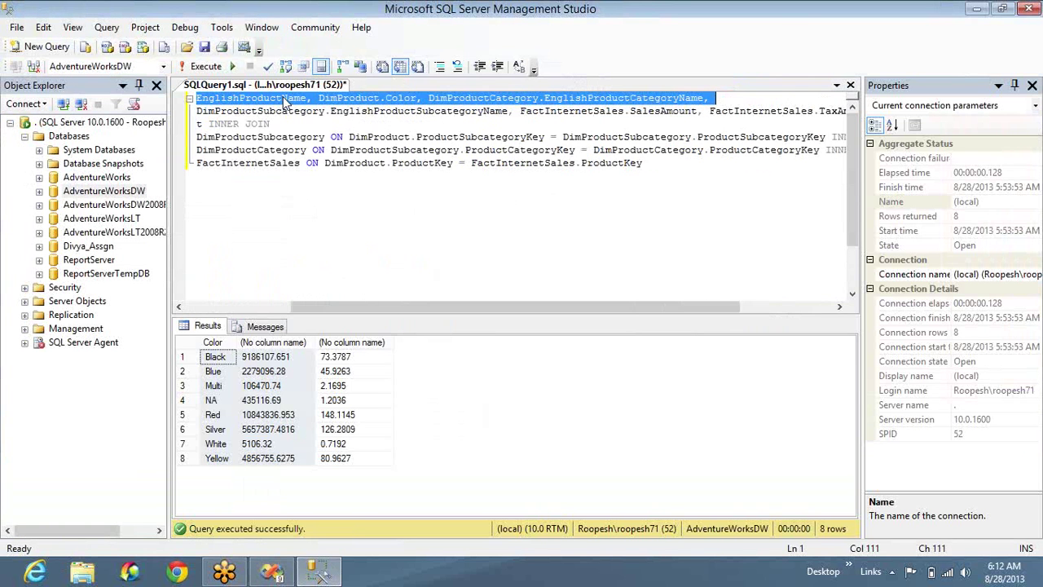
pyautogui.hotkey('shift', 'Down')
pyautogui.hotkey('shift', 'End')
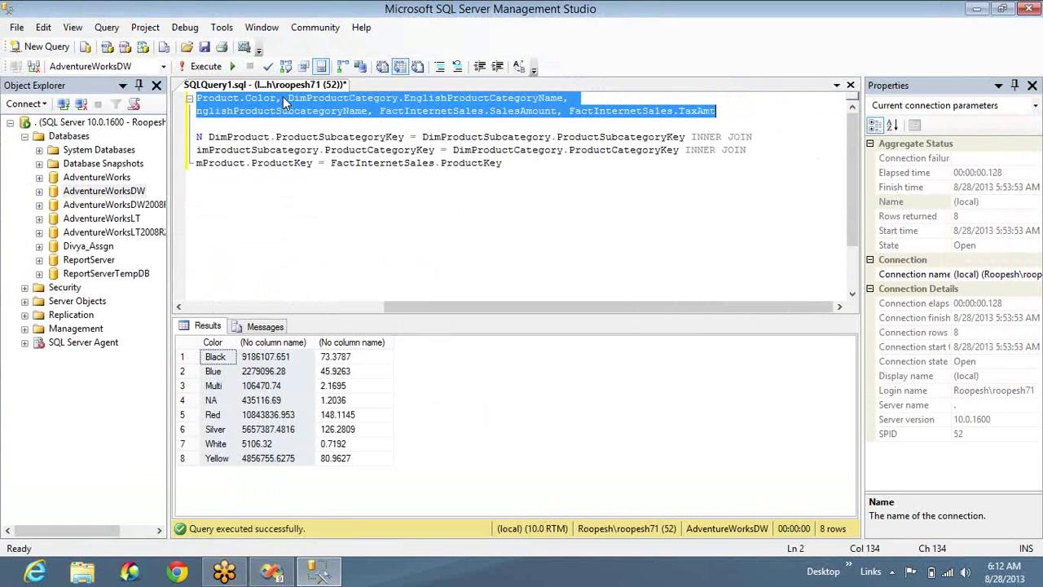
pyautogui.write('Sum')
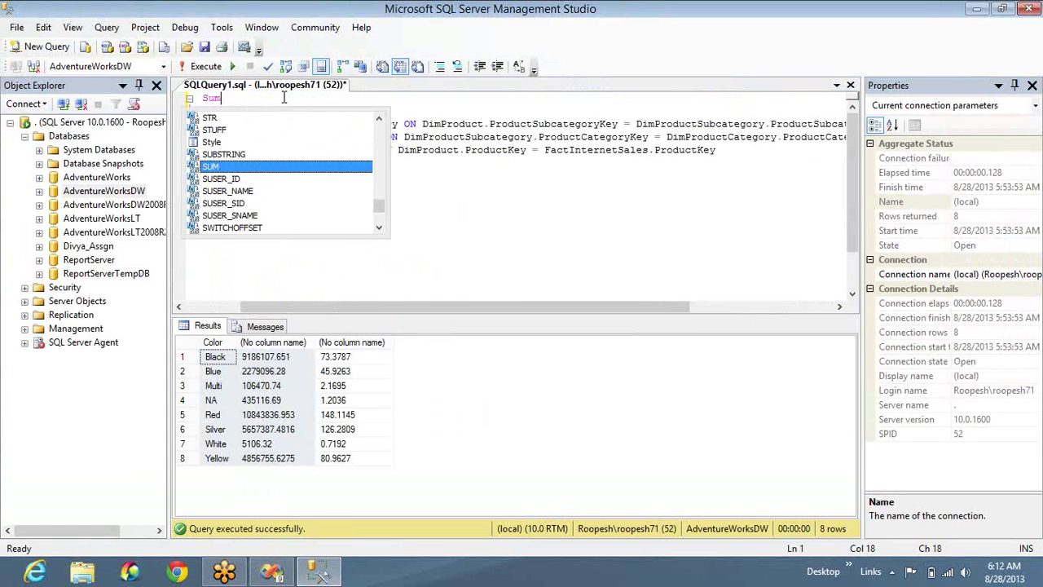
pyautogui.write('9Sales')
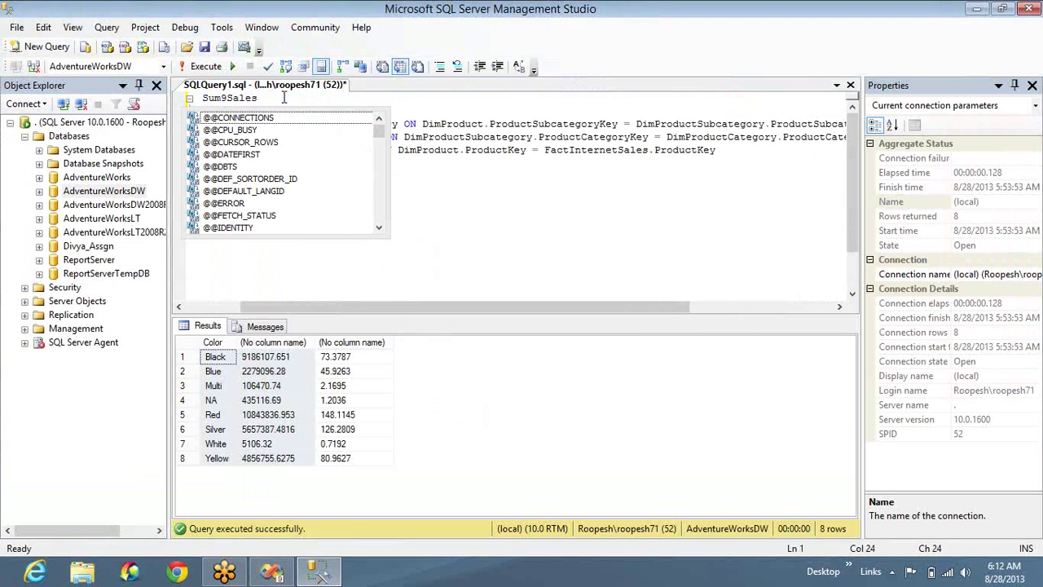
pyautogui.write('Amount)')
pyautogui.hotkey('ctrl', 'z')
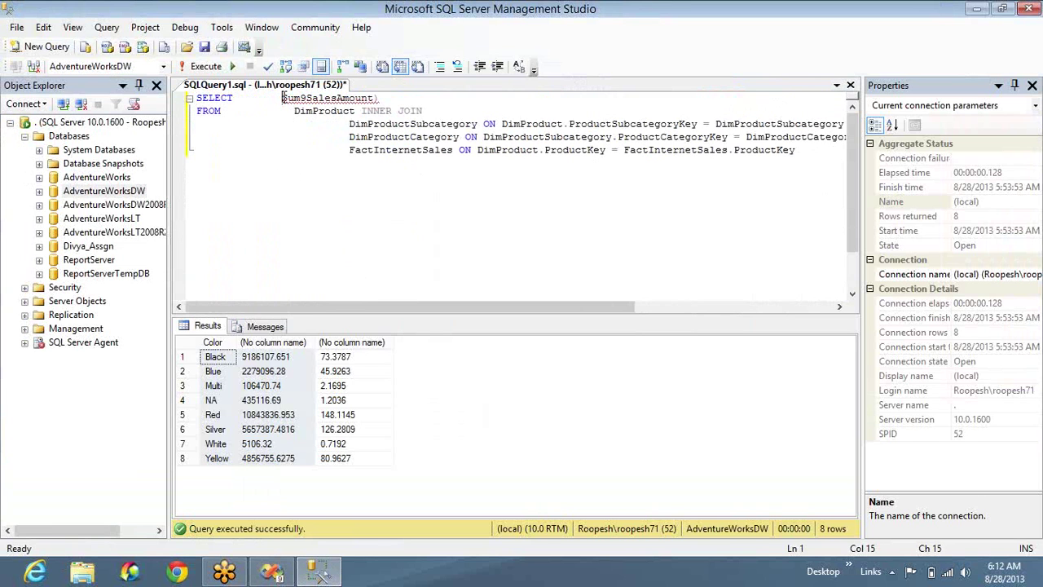
pyautogui.press('Right')
pyautogui.press('Right')
pyautogui.press('Right')
pyautogui.press('BackSpace')
pyautogui.write('(')
pyautogui.press('End')
pyautogui.write(',')
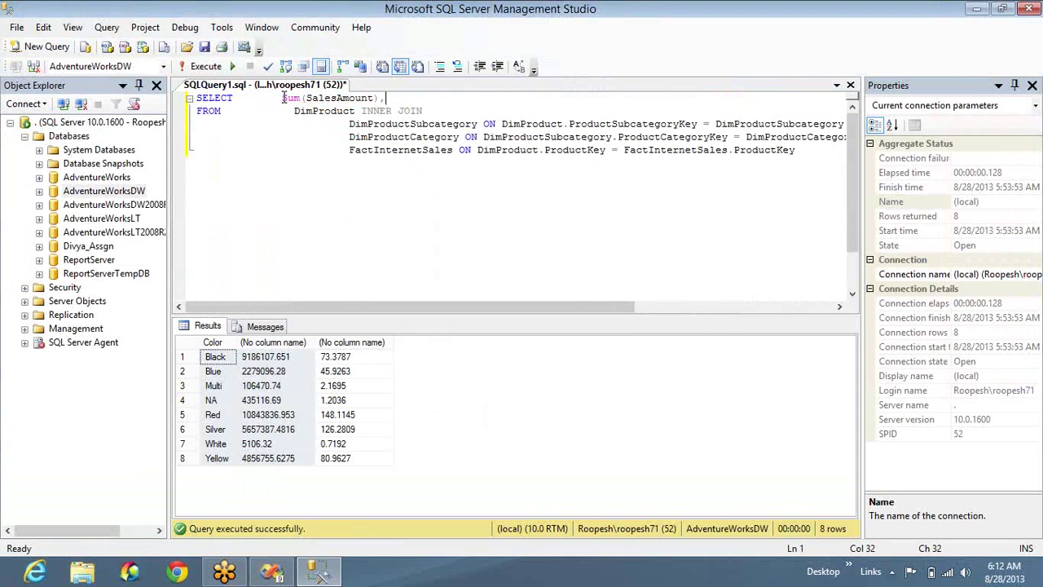
pyautogui.write('Color')
# Step: Add Group By Color at the end of the query and execute it
pyautogui.hotkey('ctrl', 'End')
pyautogui.write('Group By ')
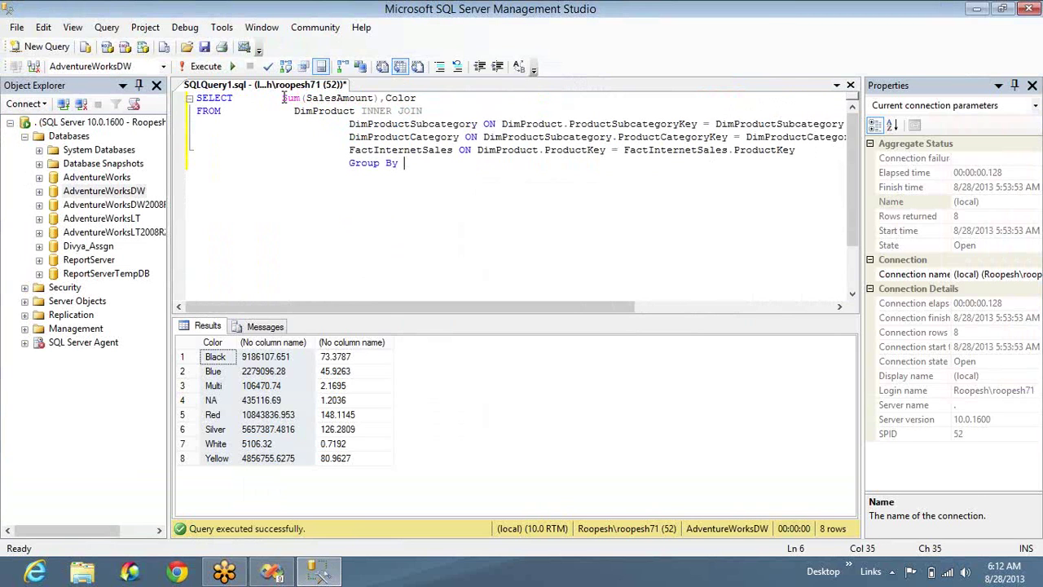
pyautogui.write('Color')
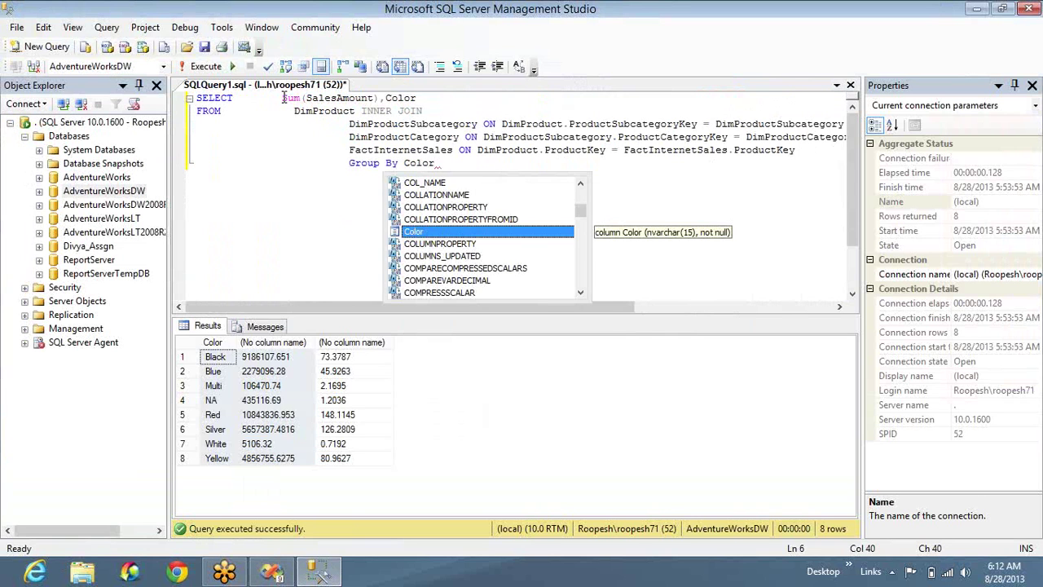
pyautogui.press('F5')
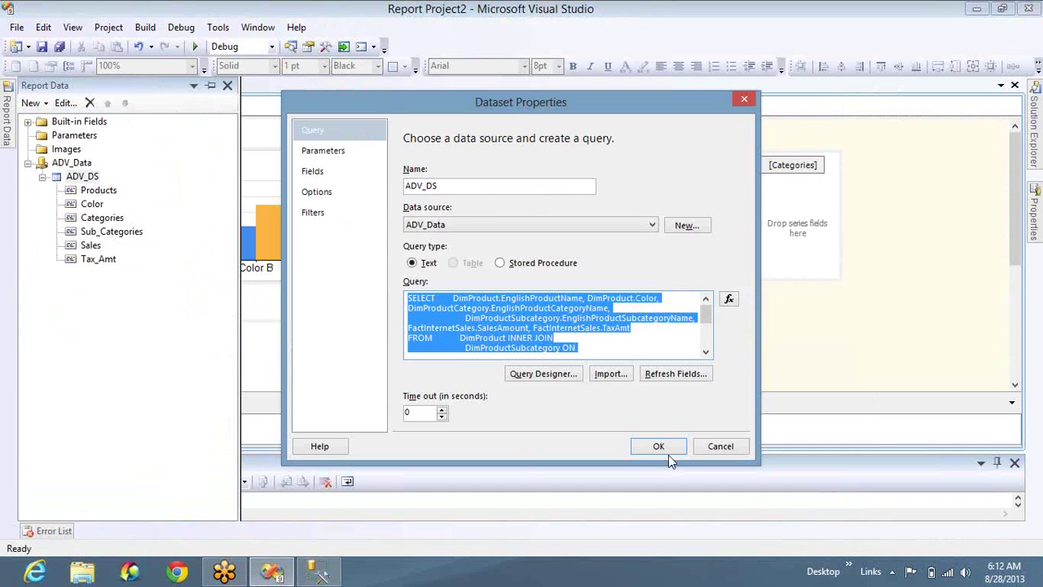
# Step: Switch to Visual Studio, cancel the dataset properties, and remove Categories from the chart's series fields, previewing the report
pyautogui.click(726, 452)
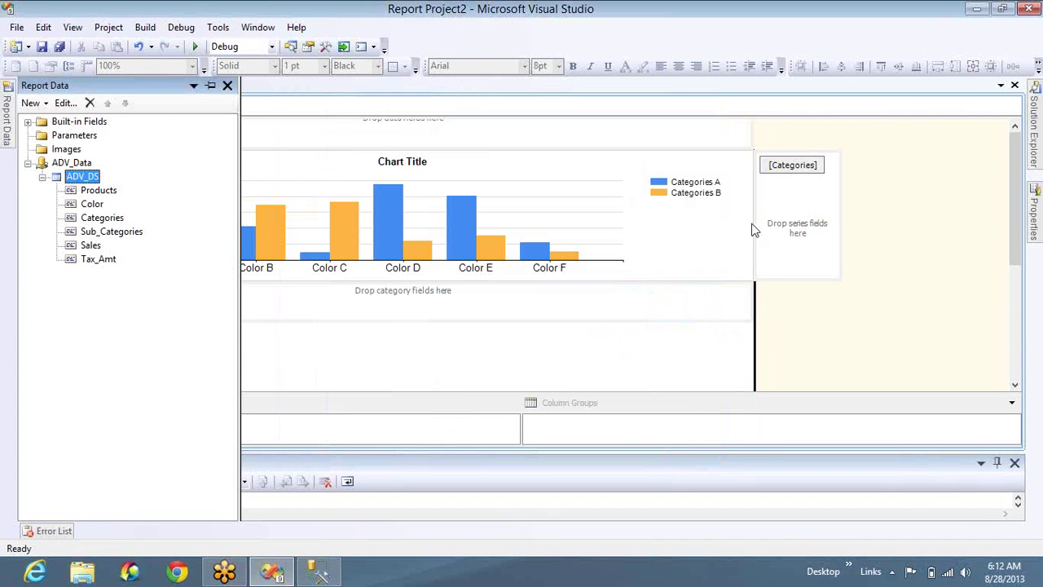
pyautogui.click(804, 171)
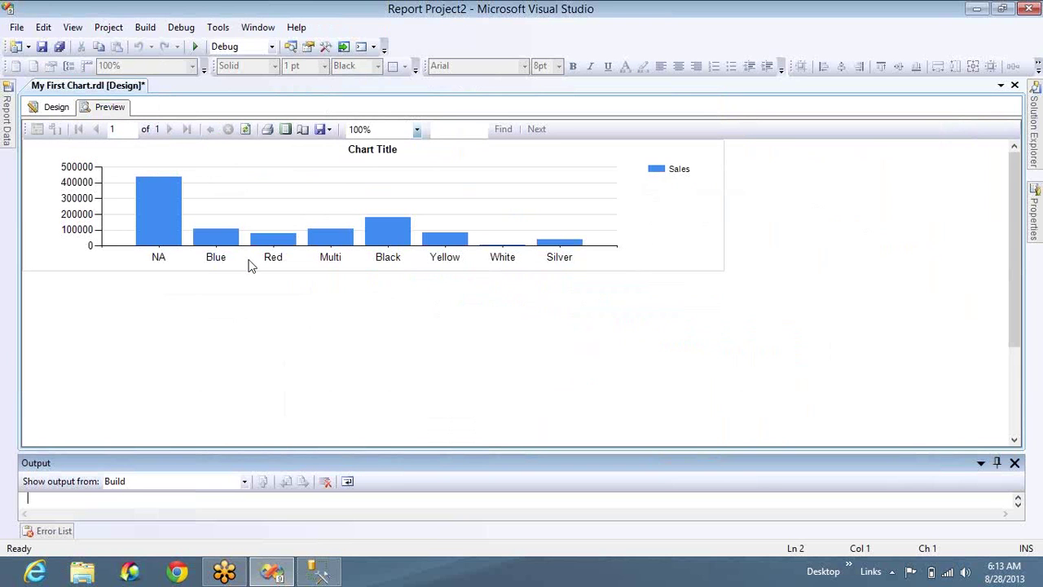
# Step: Switch to SQL Server Management Studio and add EnglishProductCategoryName to the Group By clause after Color
pyautogui.hotkey('alt', 'Tab')
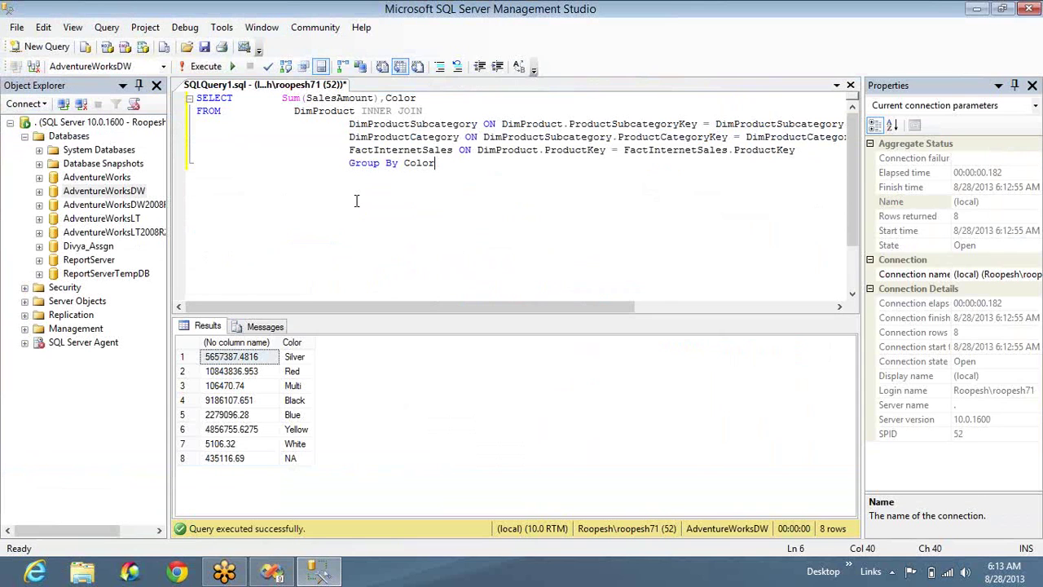
pyautogui.write(',En')
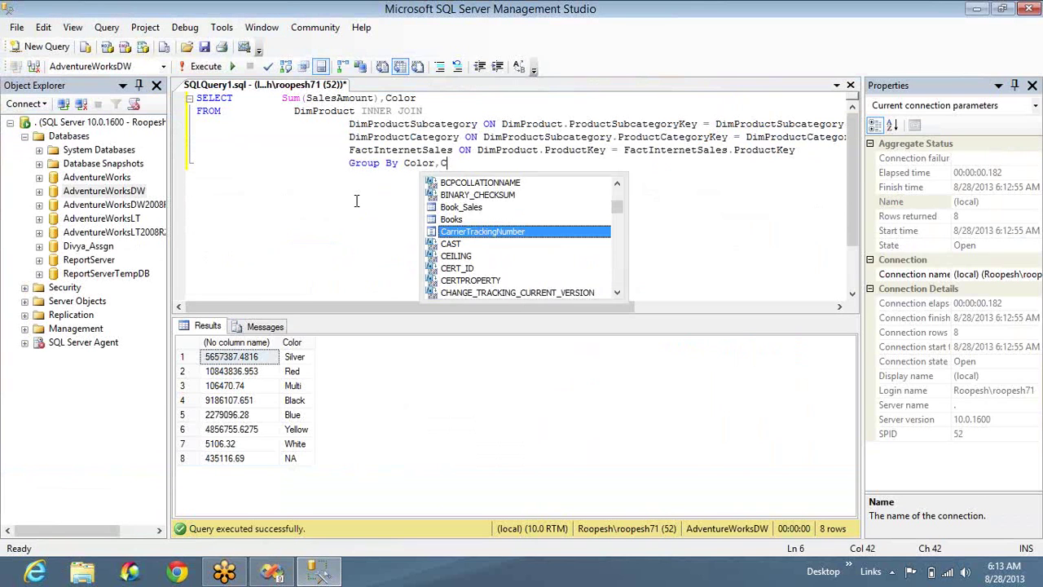
pyautogui.write('gl')
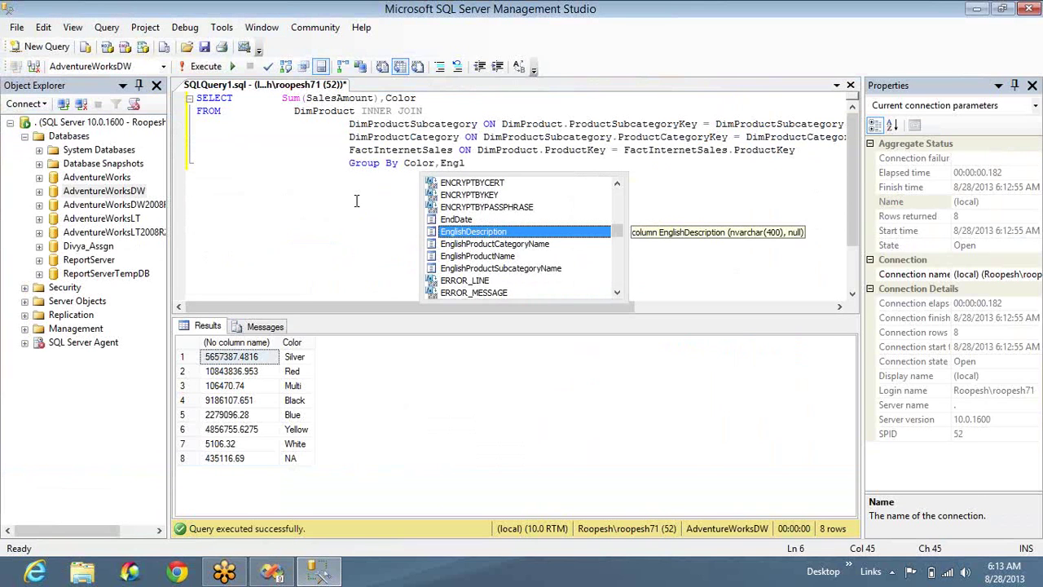
pyautogui.press('Down')
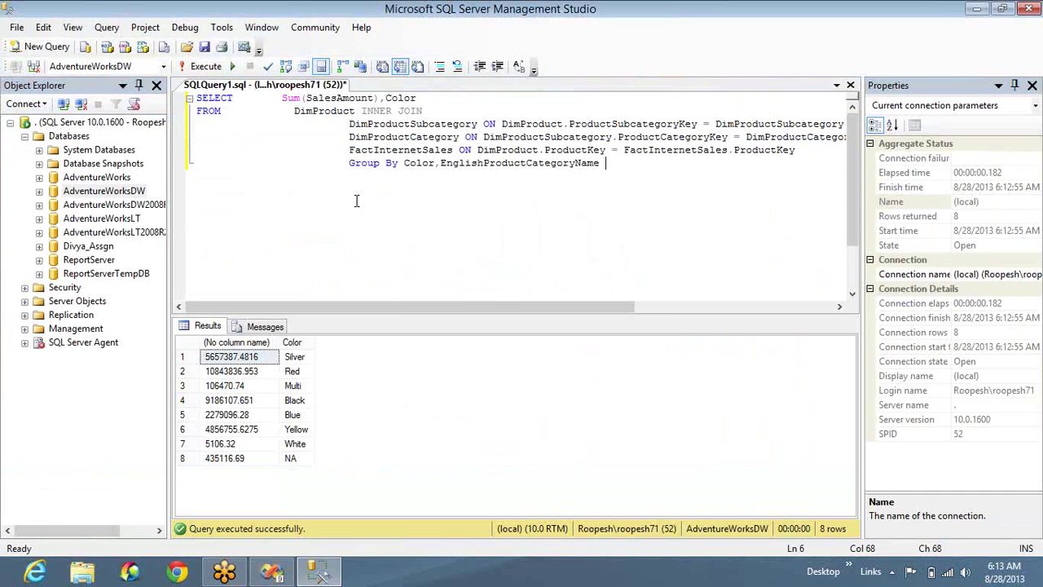
# Step: Copy EnglishProductCategoryName from the Group By clause into the SELECT list after Color and execute the query
pyautogui.hotkey('ctrl', 'shift', 'Left')
pyautogui.hotkey('ctrl', 'c')
pyautogui.press('Up')
pyautogui.press('Up')
pyautogui.press('Up')
pyautogui.press('Up')
pyautogui.press('Up')
pyautogui.write(',')
pyautogui.hotkey('ctrl', 'v')
pyautogui.press('F5')
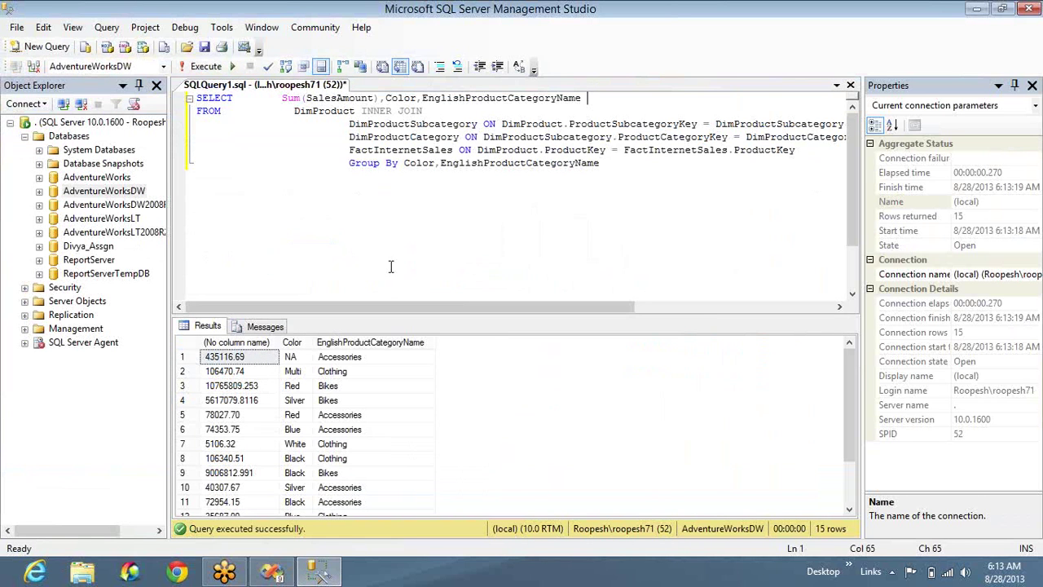
# Step: Add the line order by EnglishProductCategoryName at the end of the query and execute it
pyautogui.click(606, 167)
pyautogui.press('Return')
pyautogui.write('order v')
pyautogui.write('y EnglishProductCategoryName')
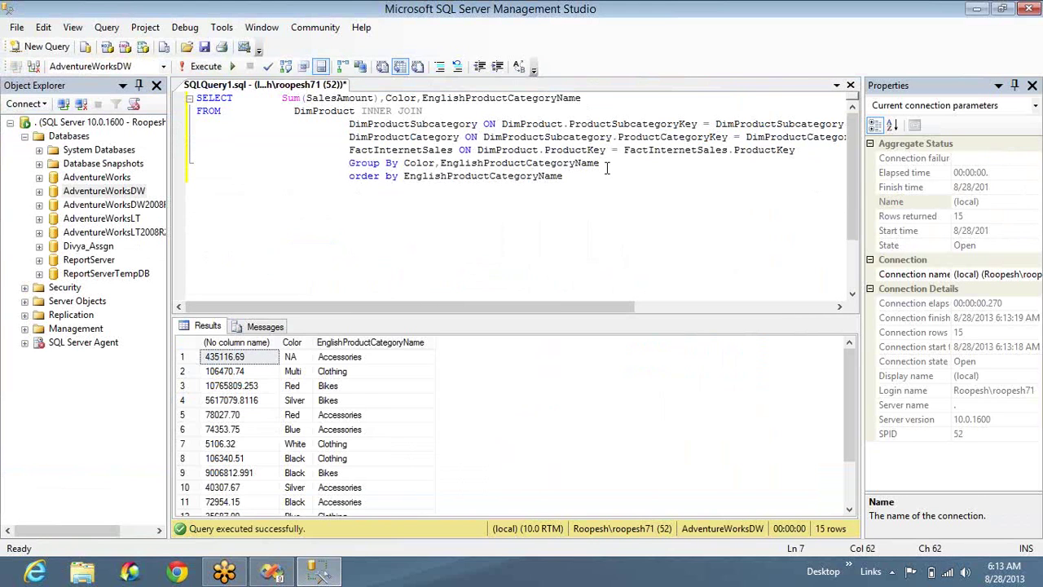
pyautogui.press('F5')
# Step: Highlight all columns of the Accessories rows in the results to examine their sales by color
pyautogui.click(366, 362)
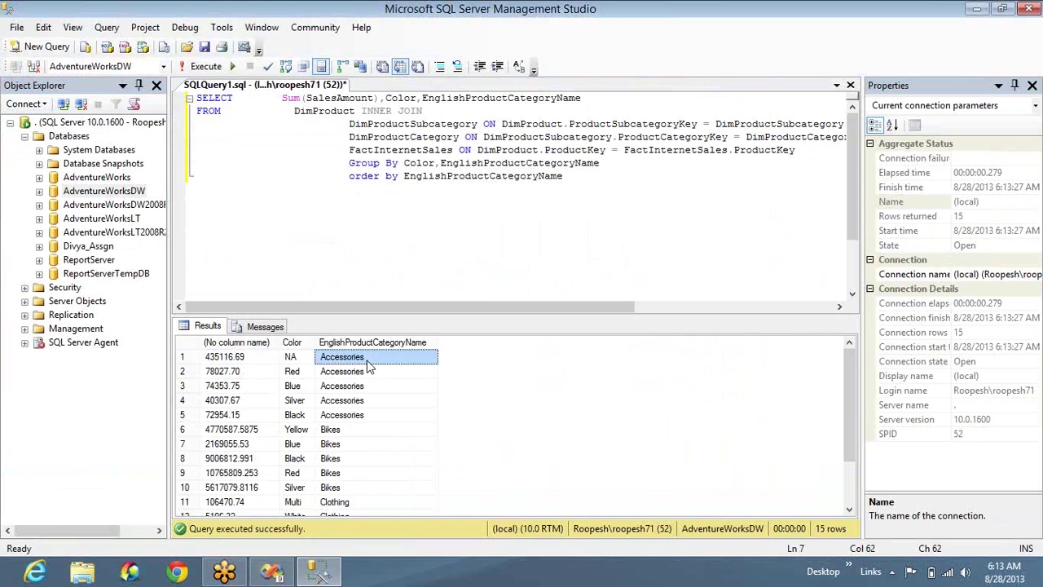
pyautogui.hotkey('shift', 'Down')
pyautogui.hotkey('shift', 'Down')
pyautogui.hotkey('shift', 'Down')
pyautogui.hotkey('shift', 'Down')
pyautogui.hotkey('shift', 'Left')
pyautogui.hotkey('shift', 'Left')
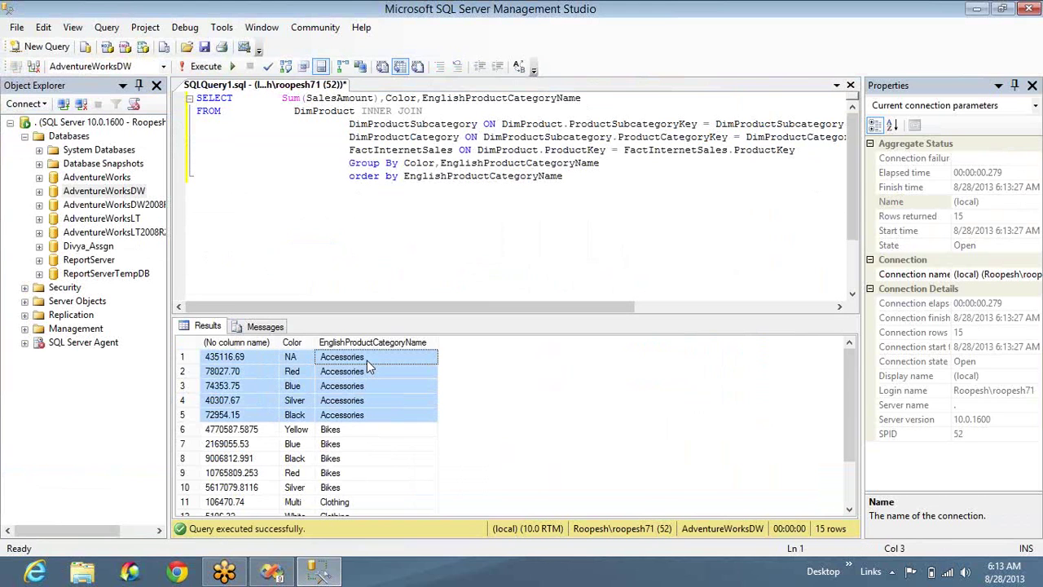
# Step: Highlight all columns of the Bikes rows in the results to examine their sales by color
pyautogui.press('Down')
pyautogui.press('Down')
pyautogui.press('Down')
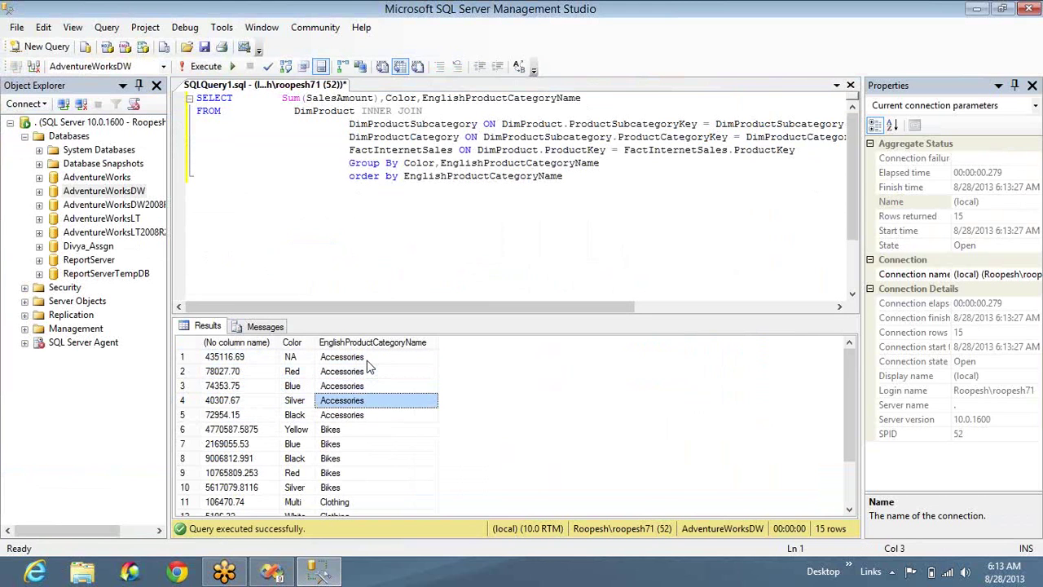
pyautogui.press('Down')
pyautogui.press('Down')
pyautogui.hotkey('shift', 'Down')
pyautogui.hotkey('shift', 'Down')
pyautogui.hotkey('shift', 'Down')
pyautogui.hotkey('shift', 'Down')
pyautogui.hotkey('shift', 'Left')
pyautogui.hotkey('shift', 'Left')
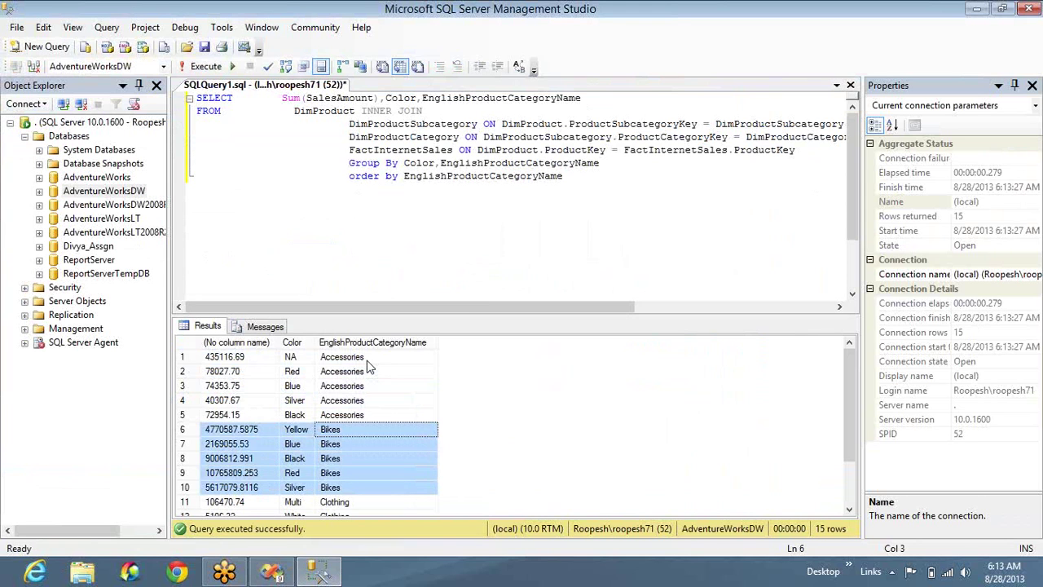
# Step: Highlight all columns of the Clothing rows 12 to 15 in the results to examine their sales by color
pyautogui.press('Down')
pyautogui.press('Down')
pyautogui.press('Down')
pyautogui.press('Down')
pyautogui.press('Down')
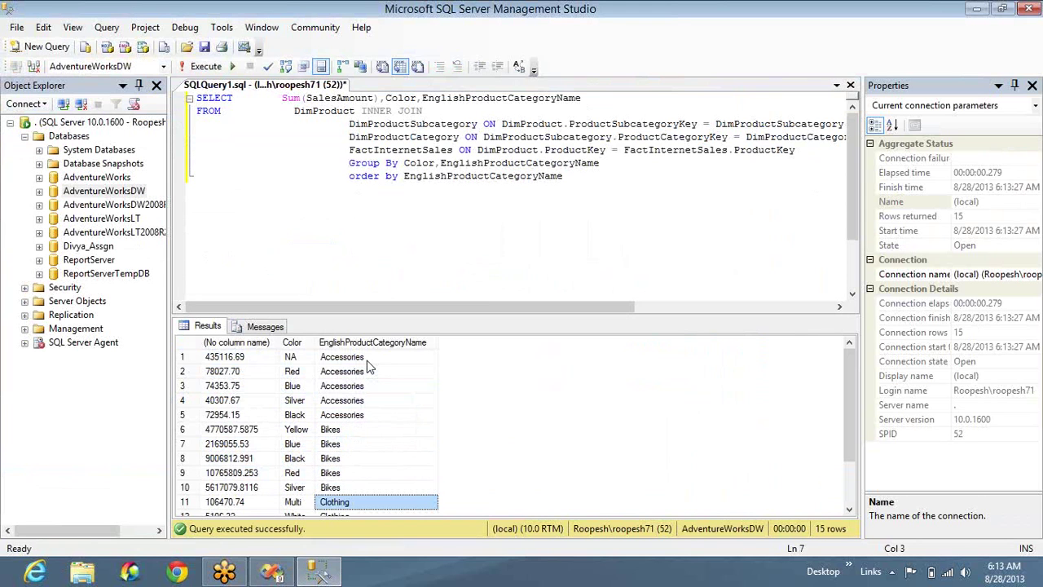
pyautogui.press('Down')
pyautogui.hotkey('shift', 'Down')
pyautogui.hotkey('shift', 'Down')
pyautogui.hotkey('shift', 'Down')
pyautogui.hotkey('shift', 'Left')
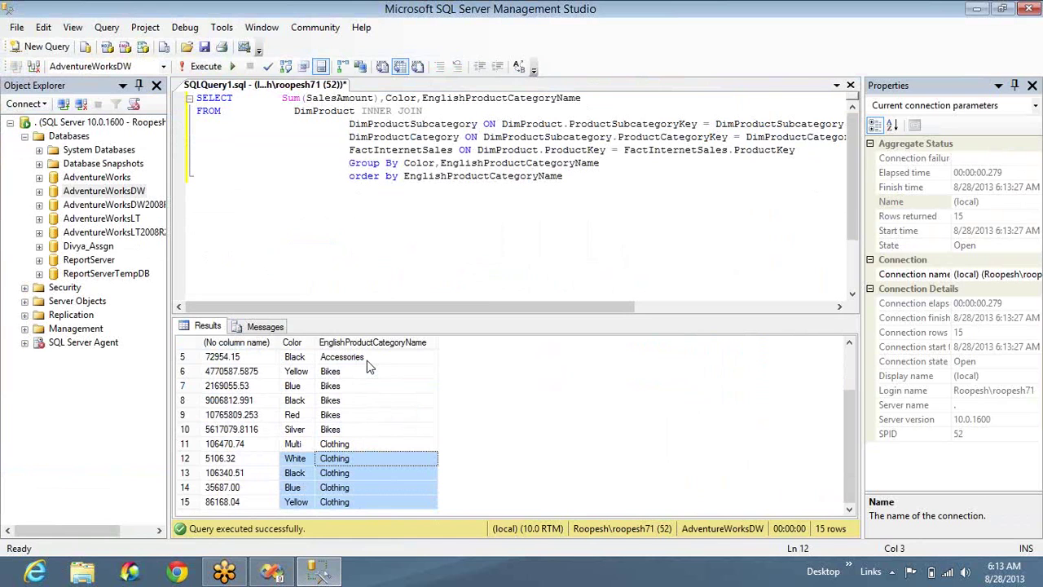
pyautogui.hotkey('shift', 'Left')
# Step: Switch to Visual Studio, add Categories as a second category field after Color in the chart, and preview the report
pyautogui.hotkey('alt', 'Tab')
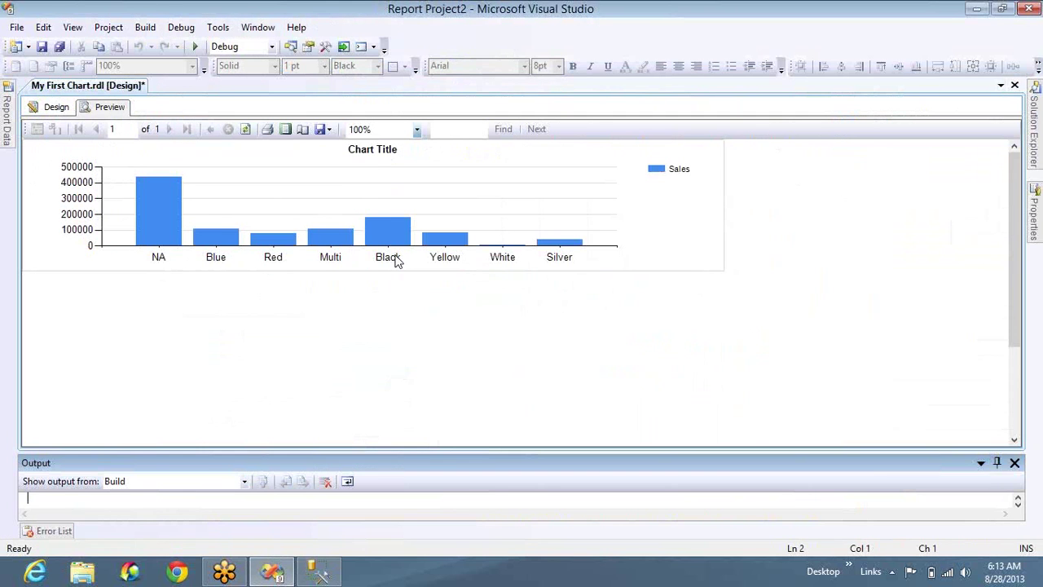
pyautogui.click(65, 112)
pyautogui.click(225, 315)
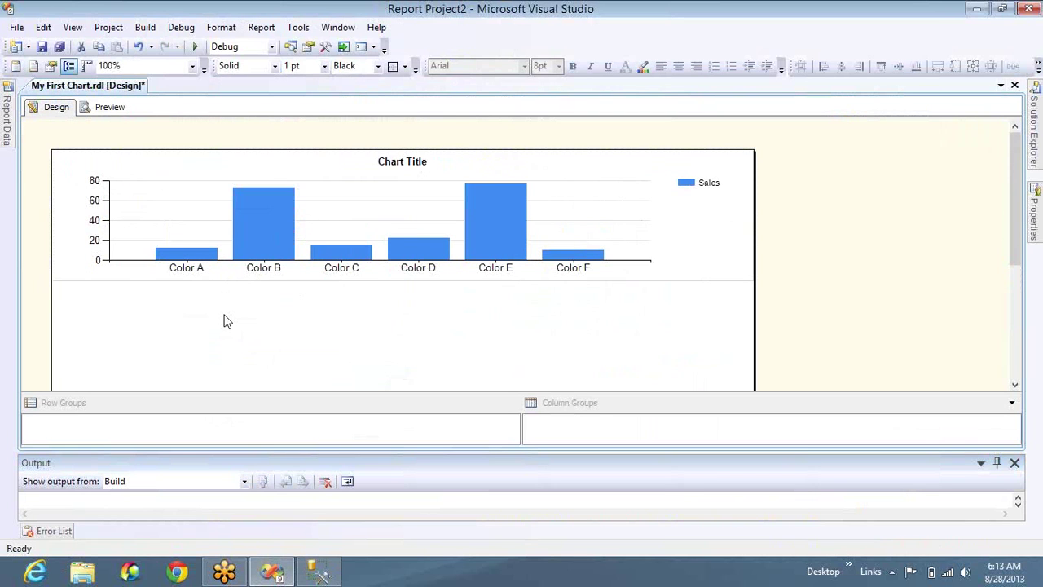
pyautogui.click(251, 267)
pyautogui.click(251, 266)
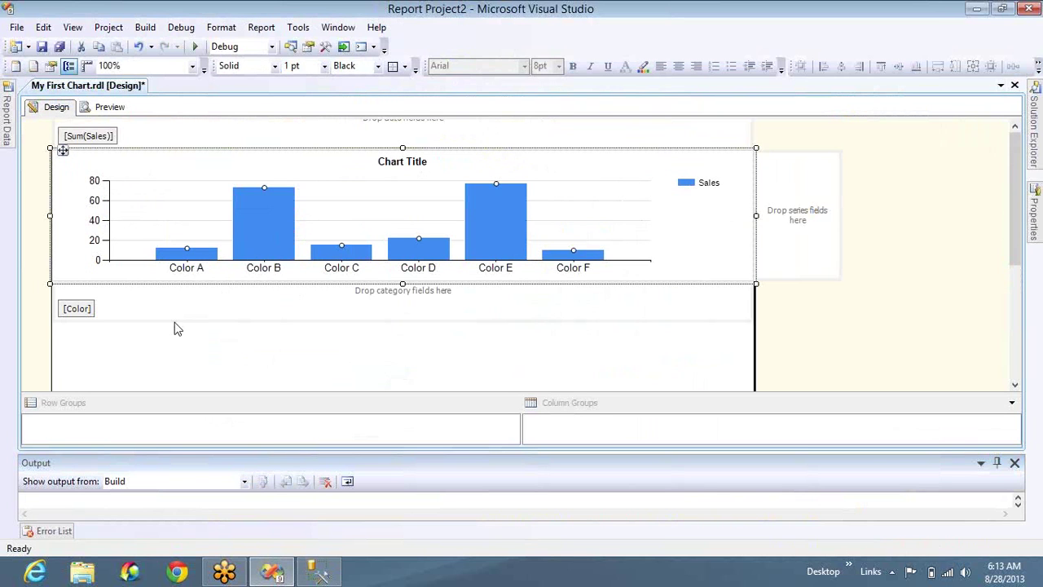
pyautogui.click(744, 291)
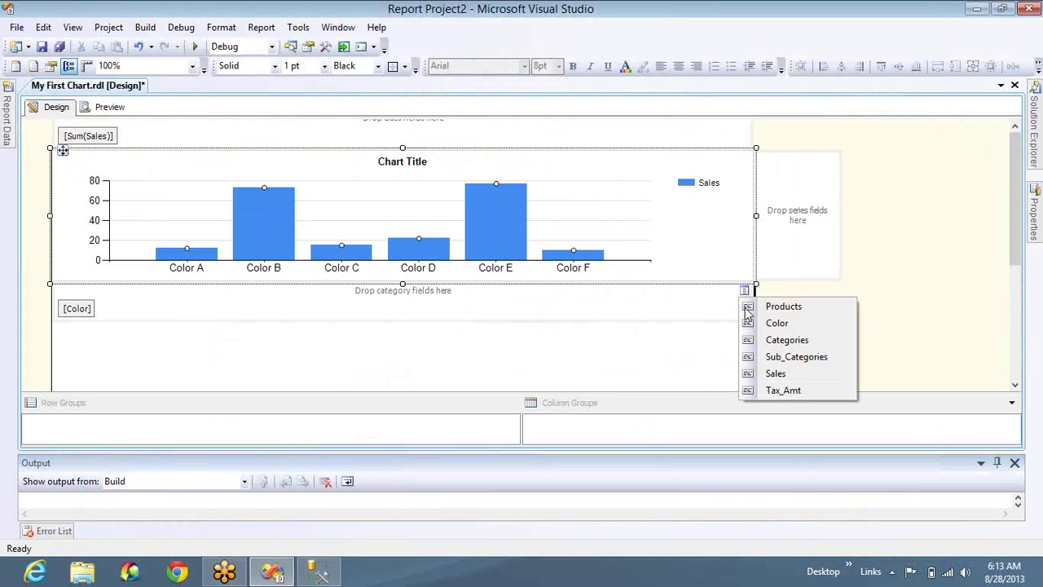
pyautogui.click(771, 344)
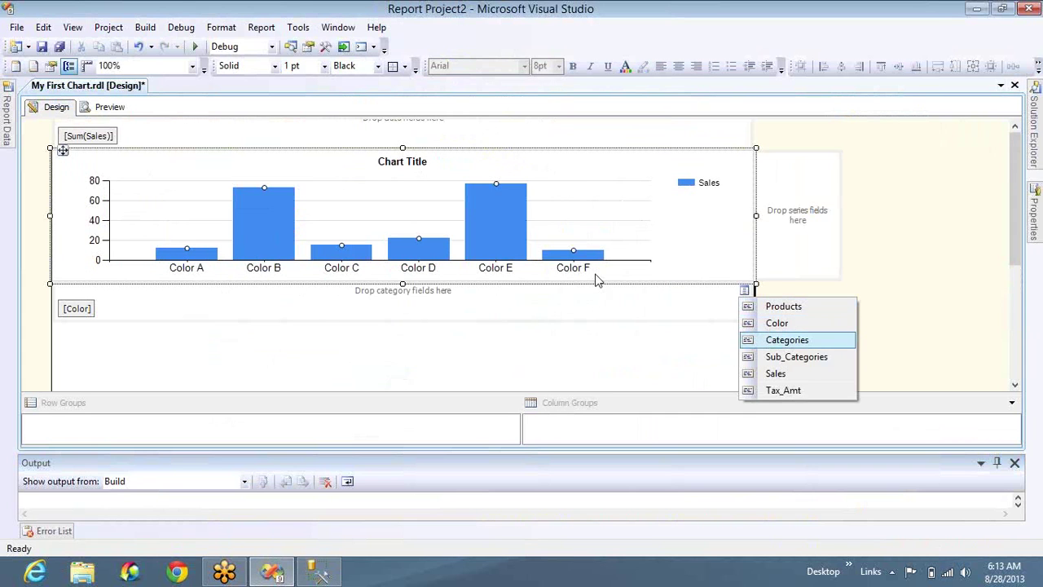
pyautogui.click(110, 107)
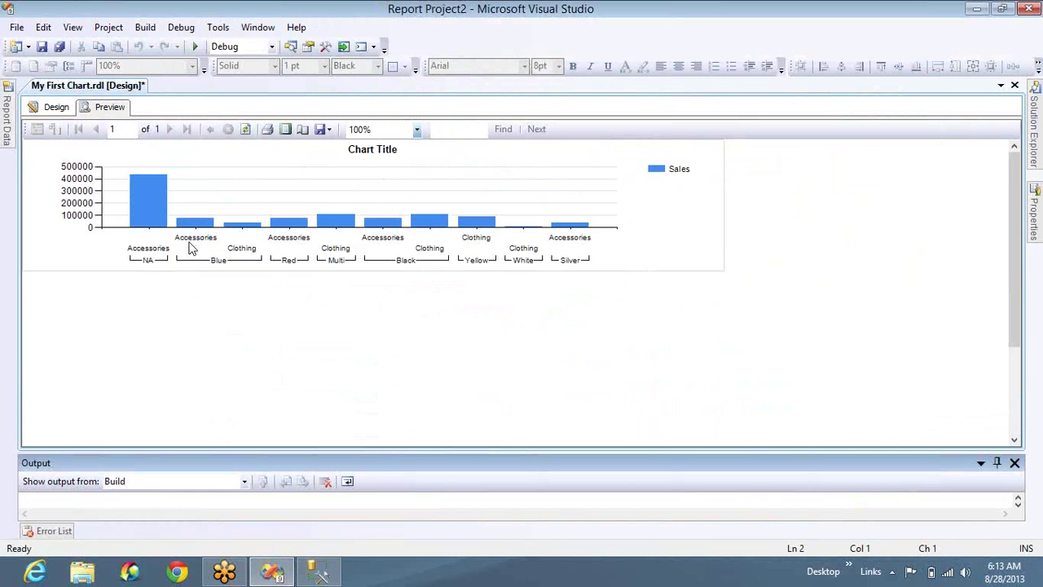
# Step: Reorder the chart's category fields so that Categories comes before Color, and preview the report
pyautogui.click(66, 111)
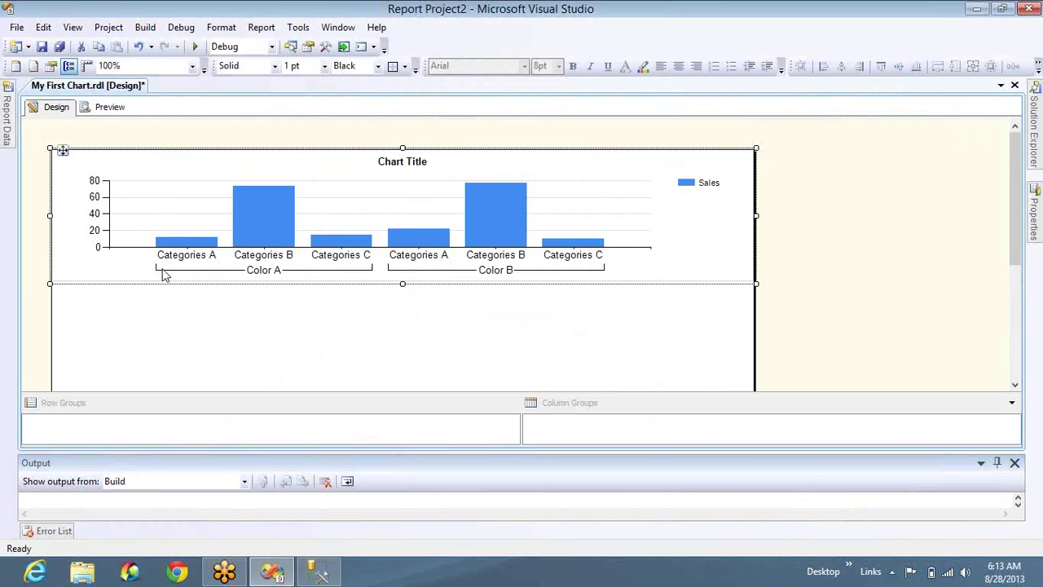
pyautogui.click(161, 274)
pyautogui.click(88, 309)
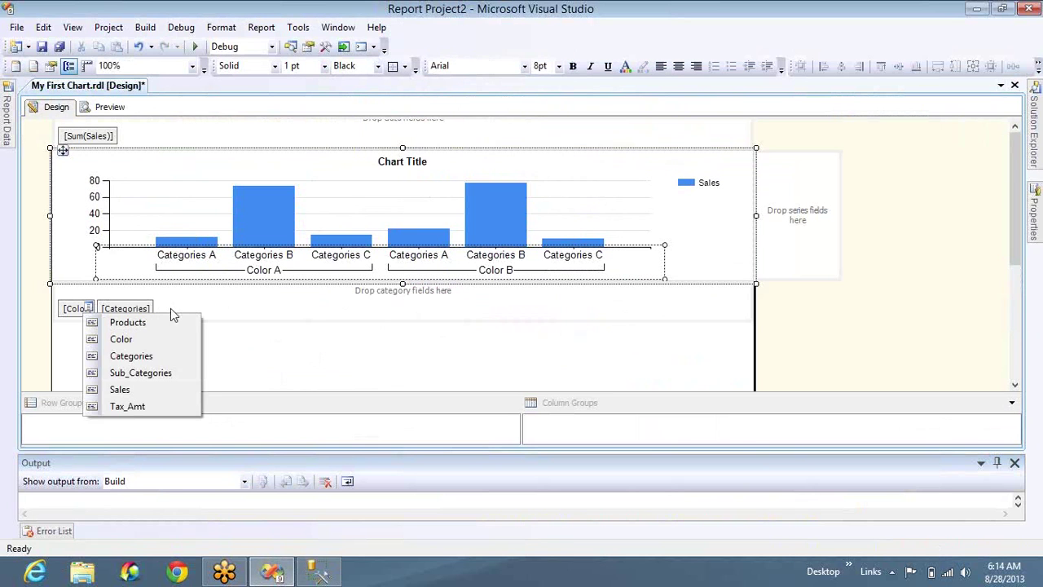
pyautogui.click(88, 311)
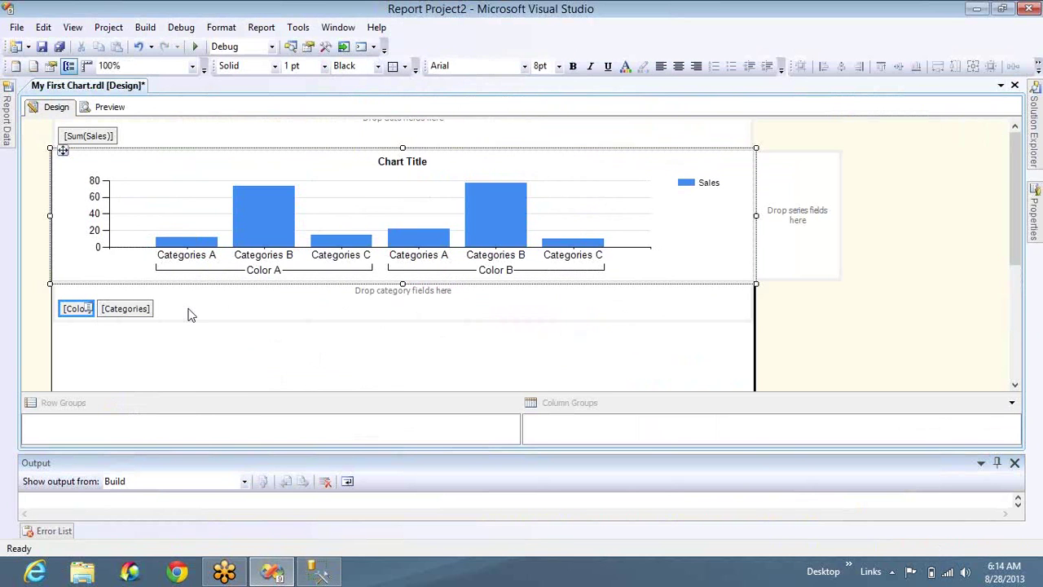
pyautogui.moveTo(131, 309); pyautogui.dragTo(60, 309)
pyautogui.click(106, 109)
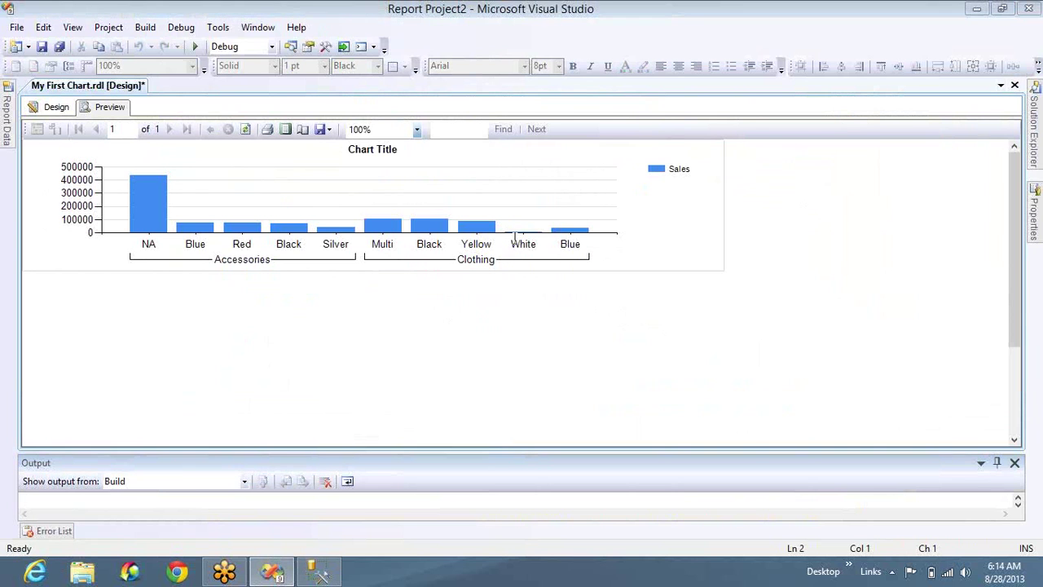
# Step: Compare the previewed chart's colors per category with the SQL query results in Management Studio
pyautogui.hotkey('alt', 'Tab')
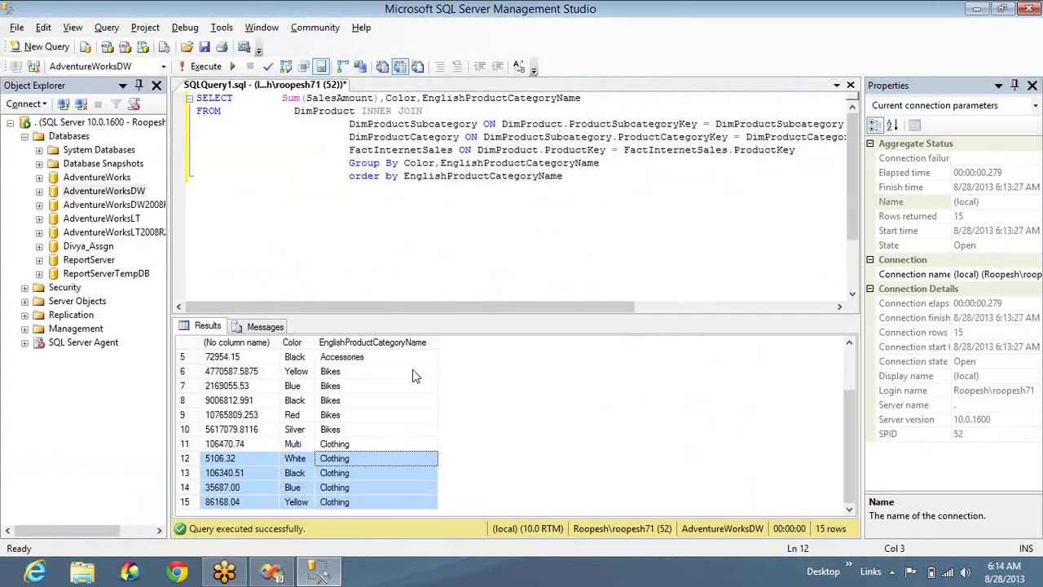
pyautogui.hotkey('alt', 'Tab')
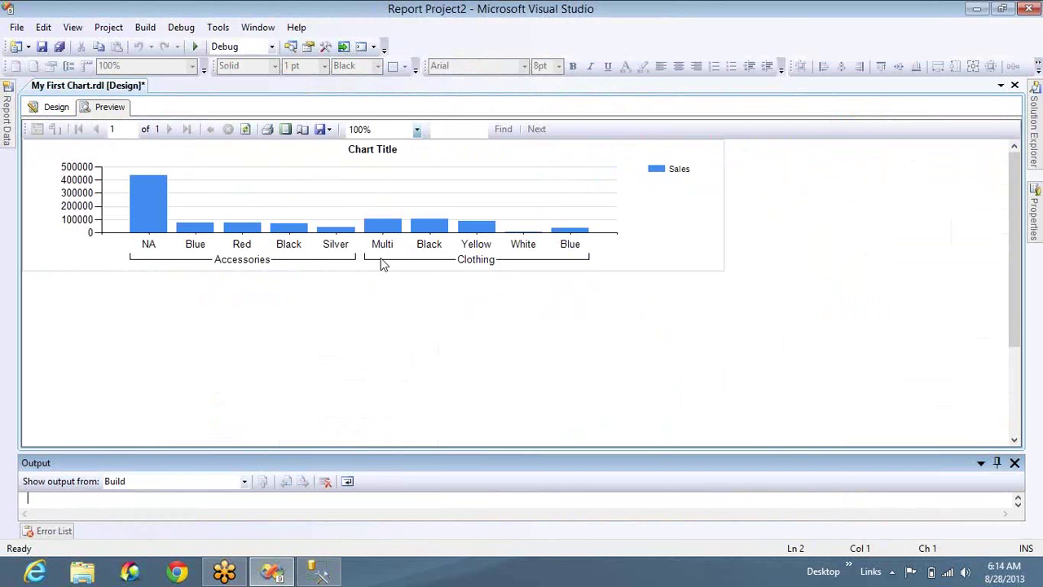
pyautogui.hotkey('alt', 'Tab')
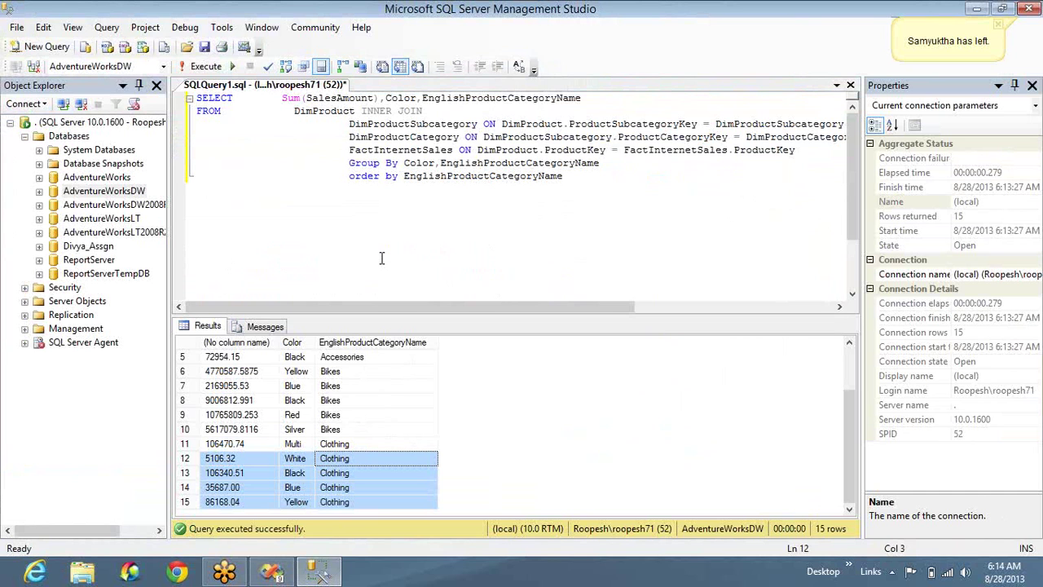
pyautogui.hotkey('alt', 'Tab')
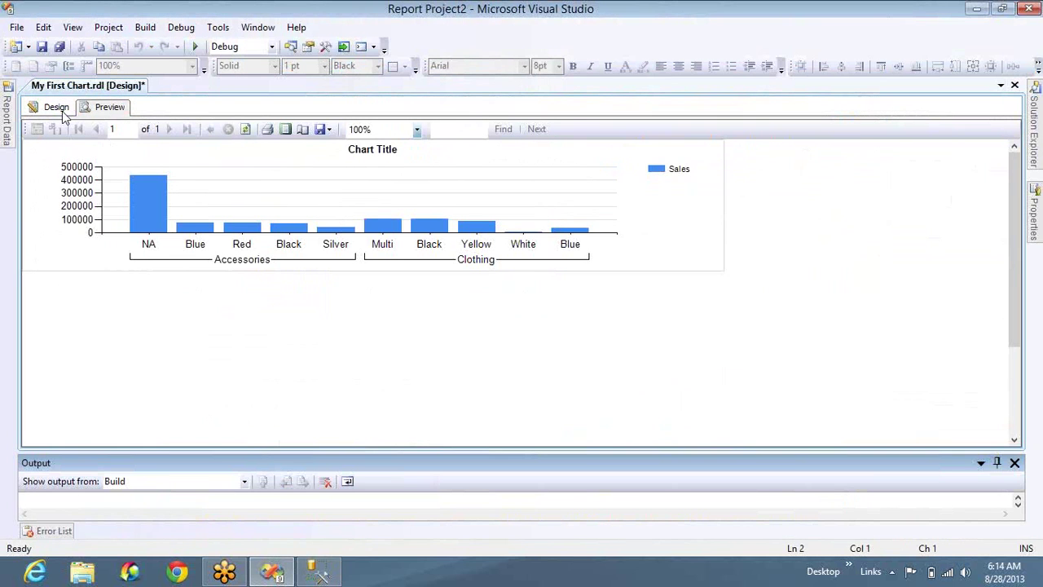
# Step: Move Categories from the chart's category fields to its series fields and preview the report
pyautogui.click(54, 112)
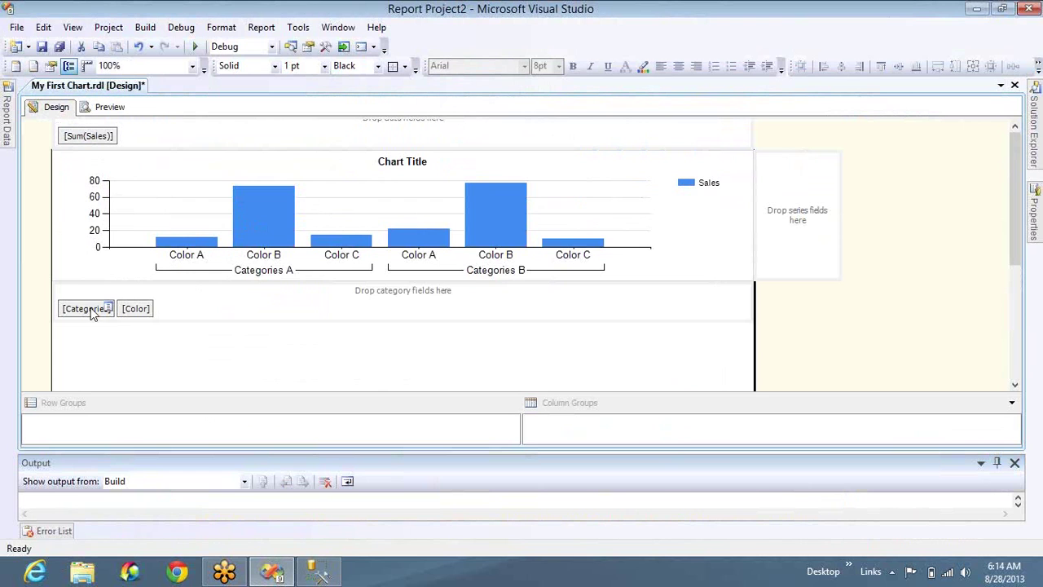
pyautogui.moveTo(92, 314); pyautogui.dragTo(792, 259)
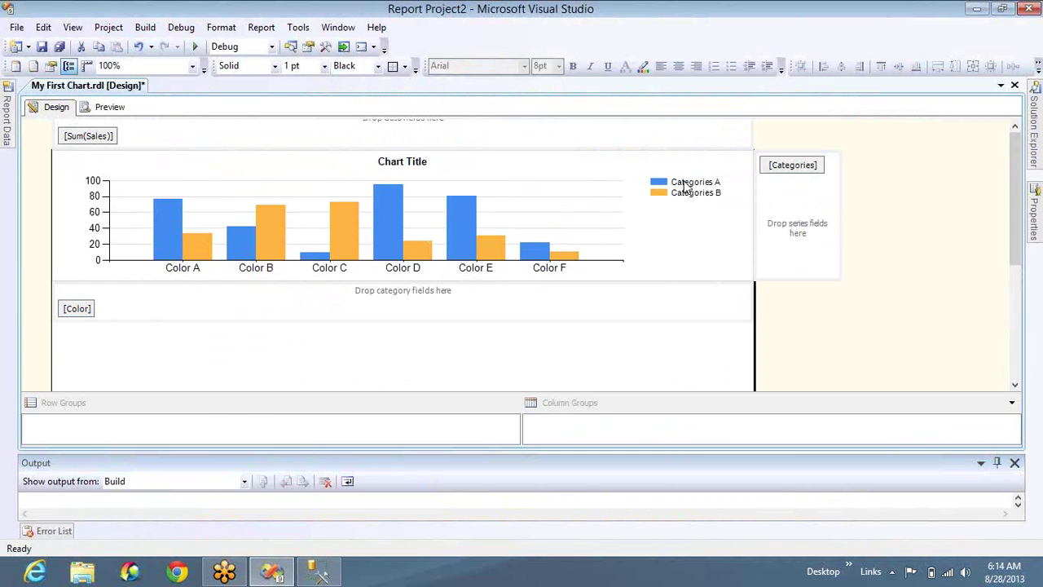
pyautogui.moveTo(784, 171)
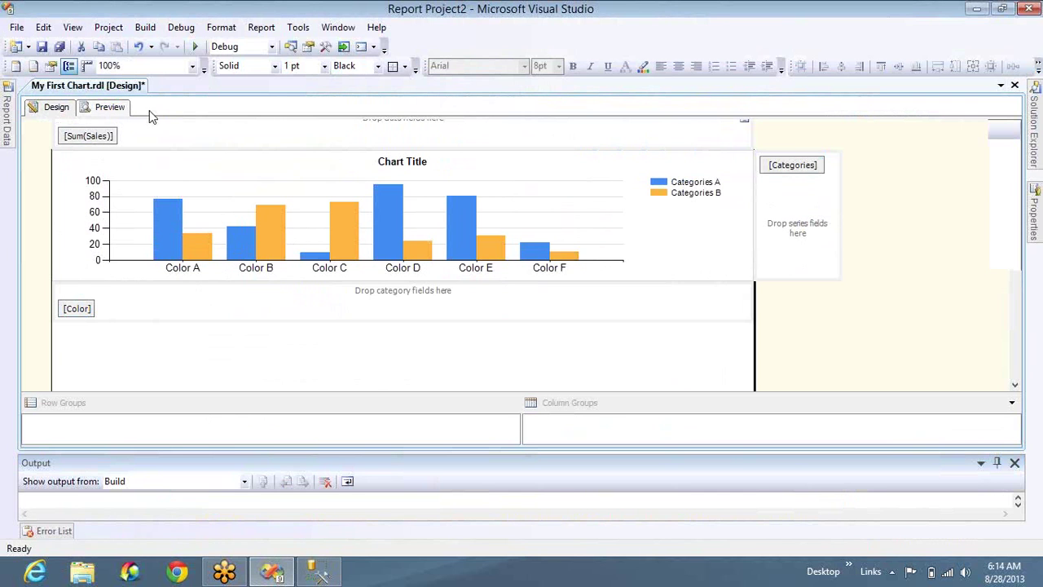
pyautogui.click(122, 107)
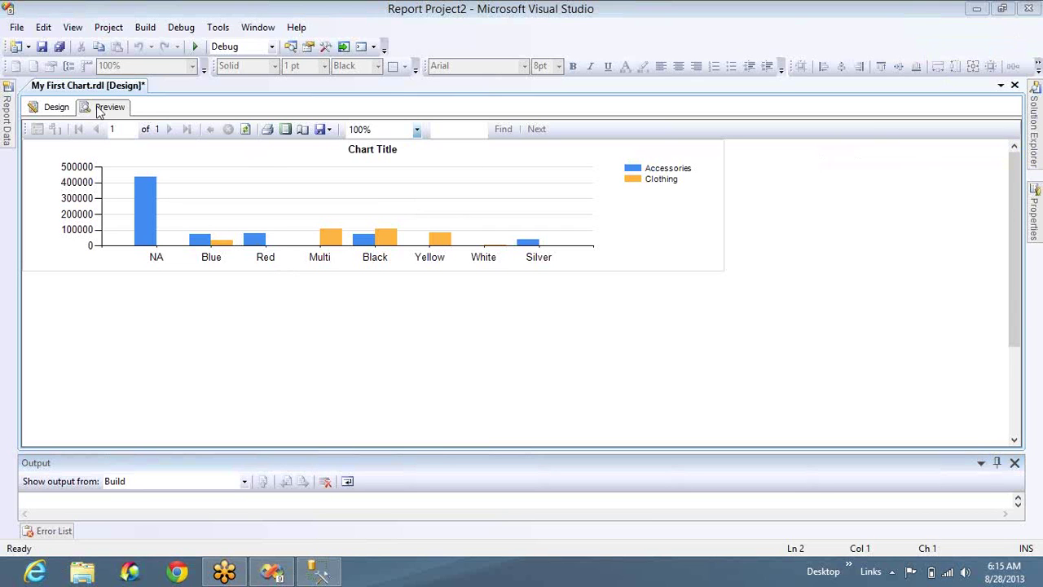
# Step: Replace the Categories series field of the chart with Sub_Categories and preview the report
pyautogui.click(62, 111)
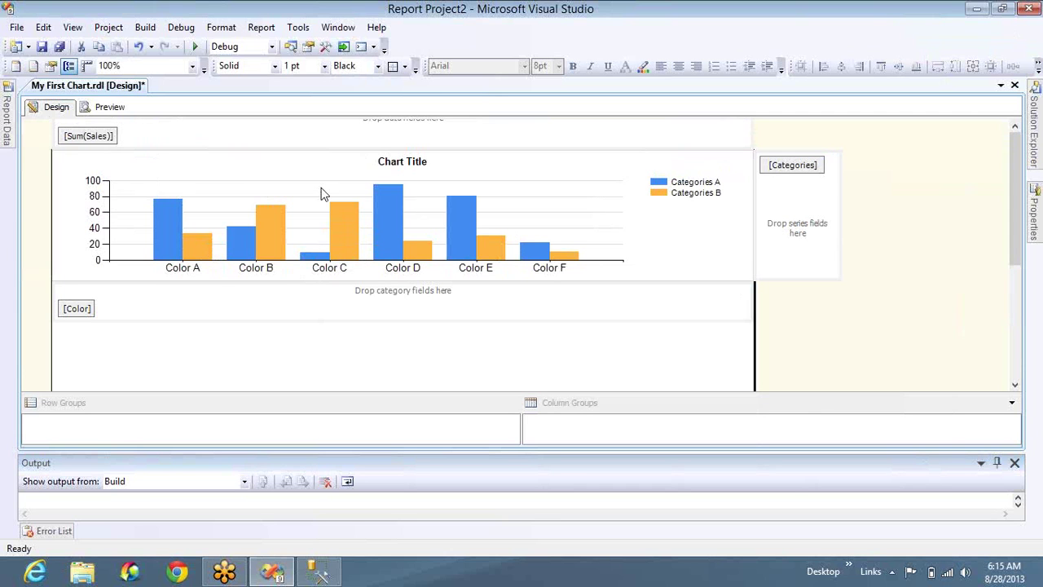
pyautogui.click(791, 174)
pyautogui.press('Delete')
pyautogui.rightClick(791, 173)
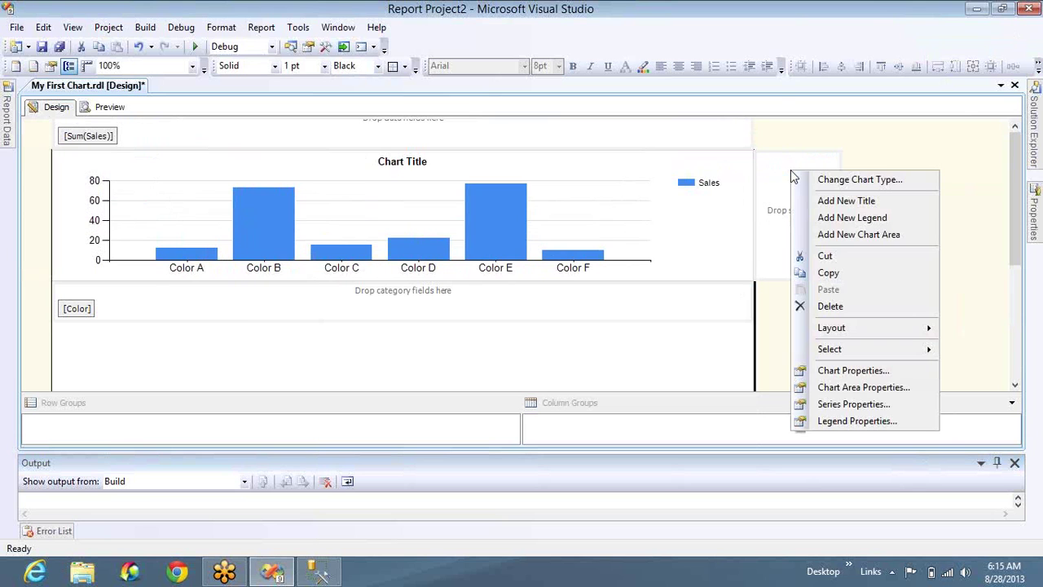
pyautogui.click(824, 35)
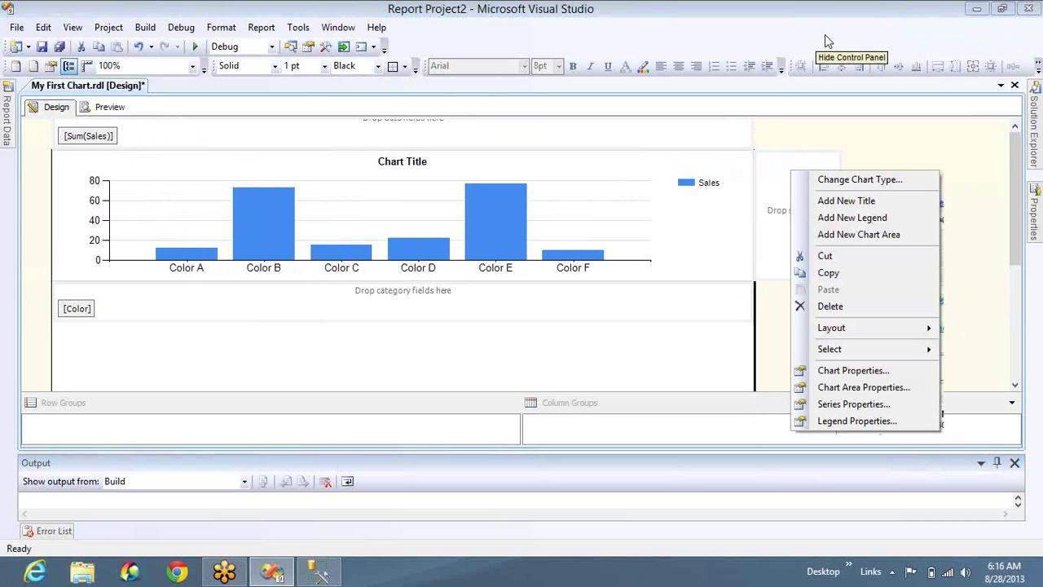
pyautogui.click(833, 159)
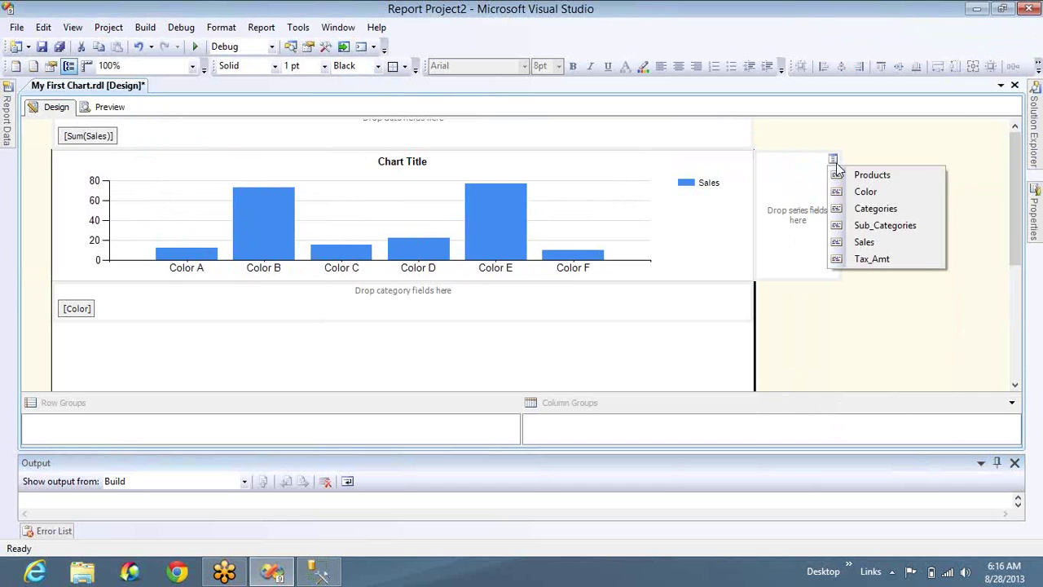
pyautogui.click(880, 225)
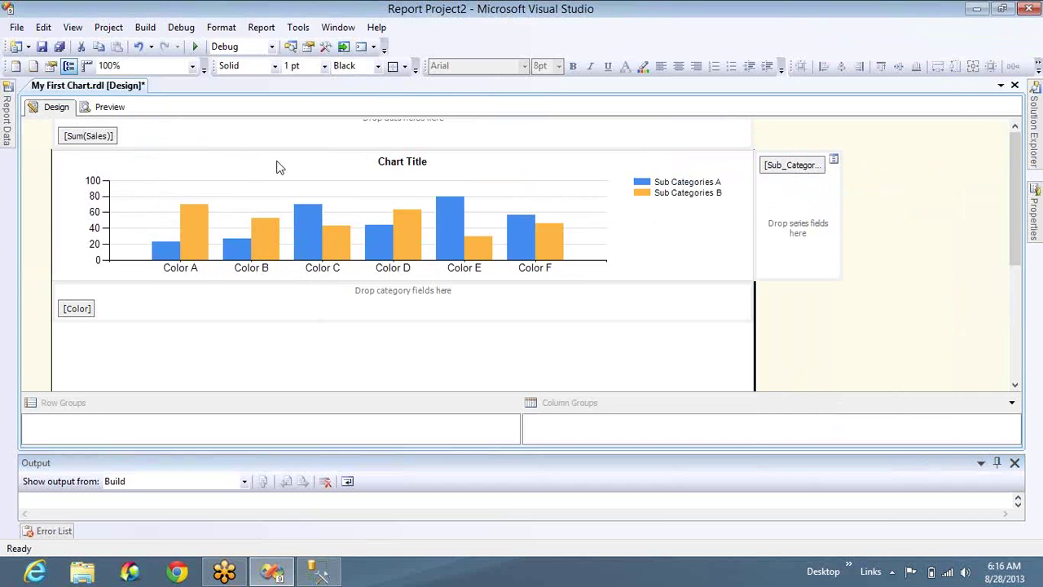
pyautogui.click(109, 108)
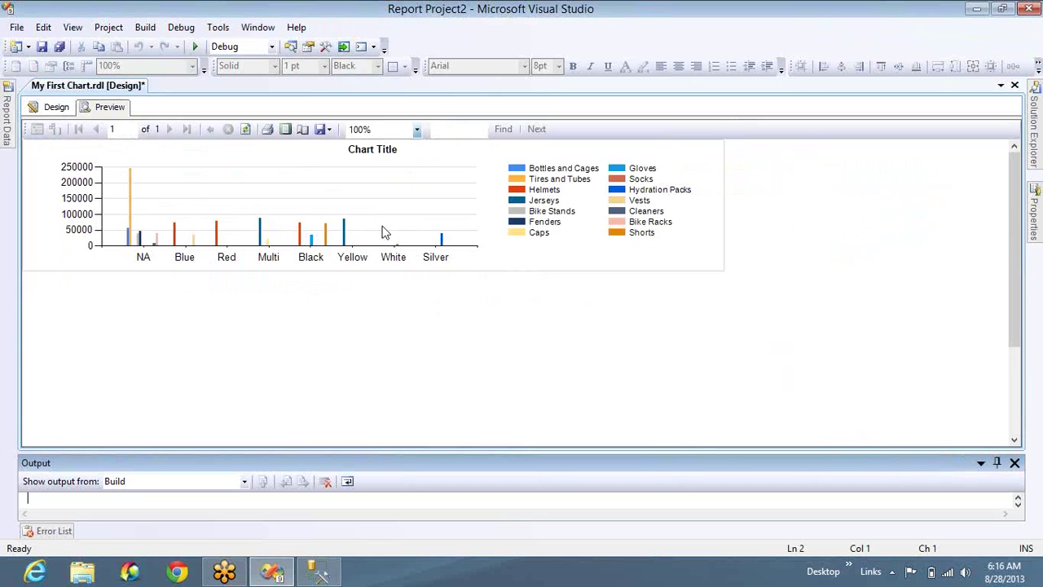
# Step: Widen the chart beyond the visible design area, shift it slightly to the right, and preview the report
pyautogui.click(67, 112)
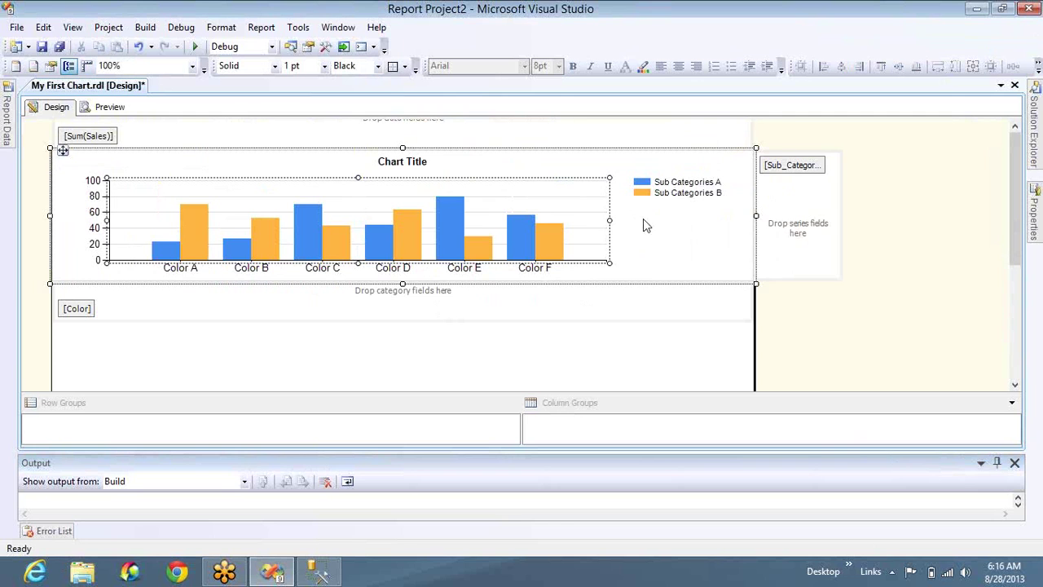
pyautogui.click(717, 213)
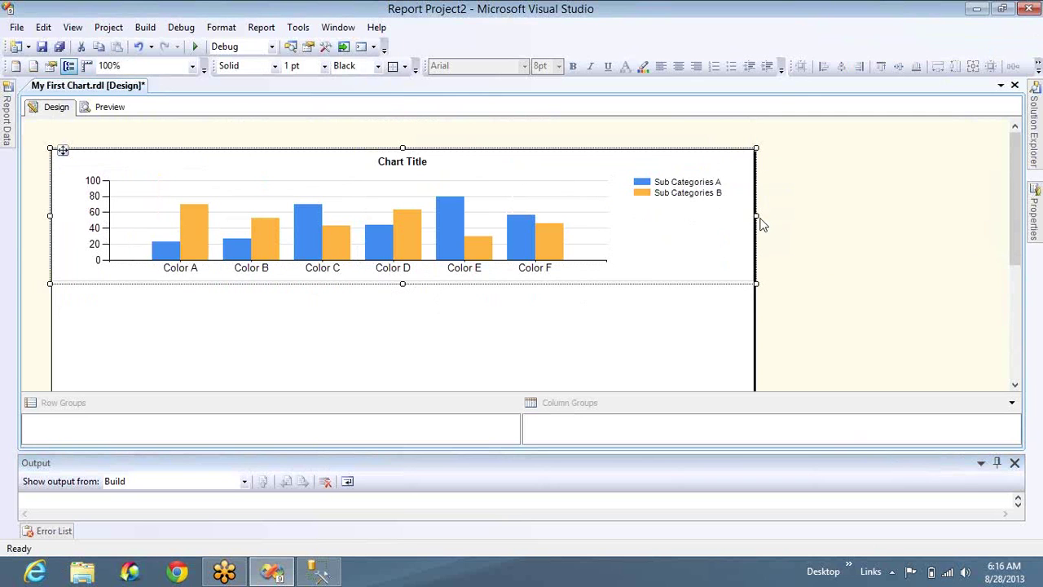
pyautogui.moveTo(762, 217); pyautogui.dragTo(1034, 204)
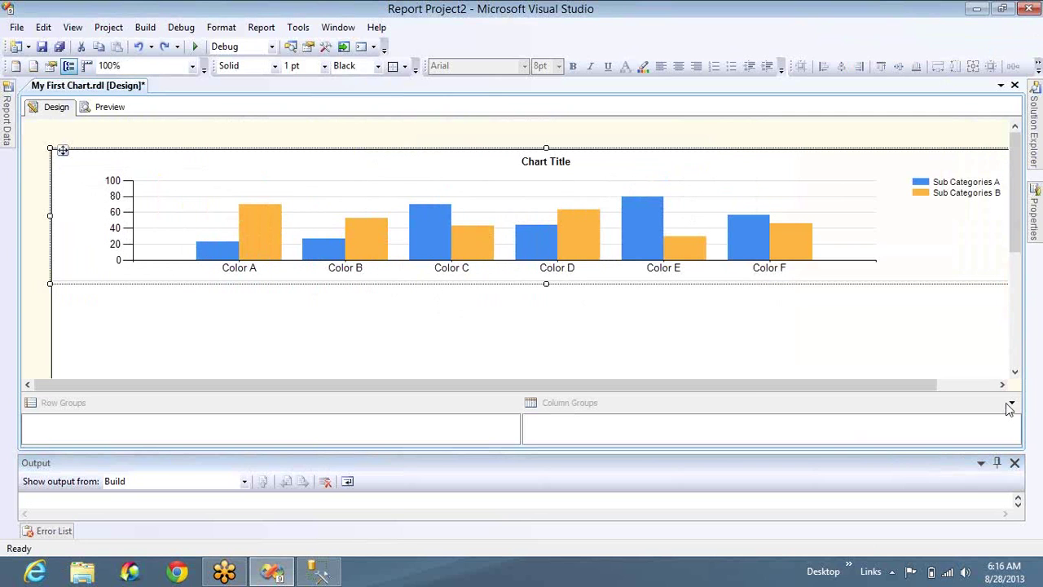
pyautogui.click(991, 383)
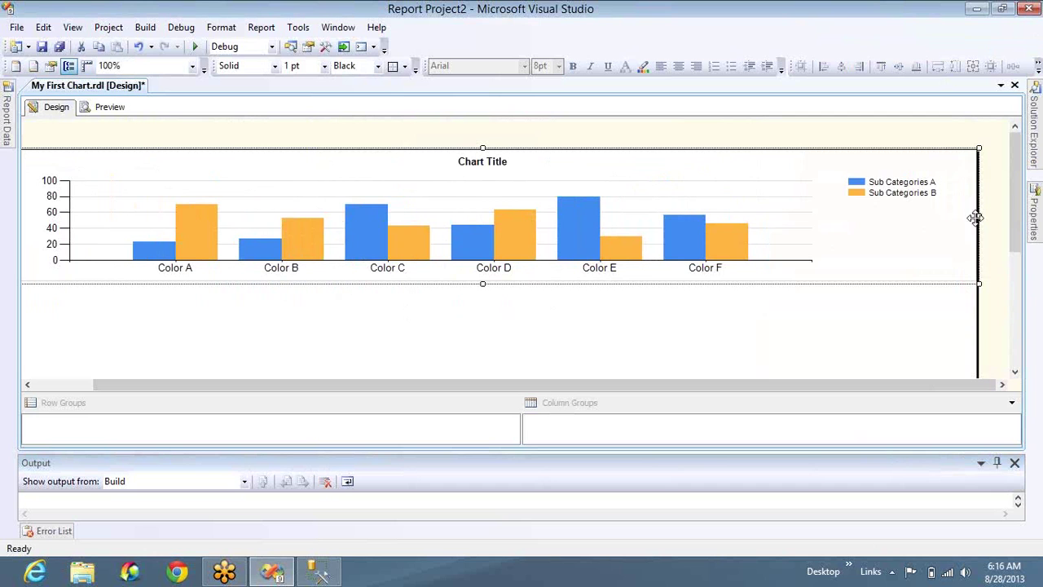
pyautogui.moveTo(975, 217); pyautogui.dragTo(1033, 222)
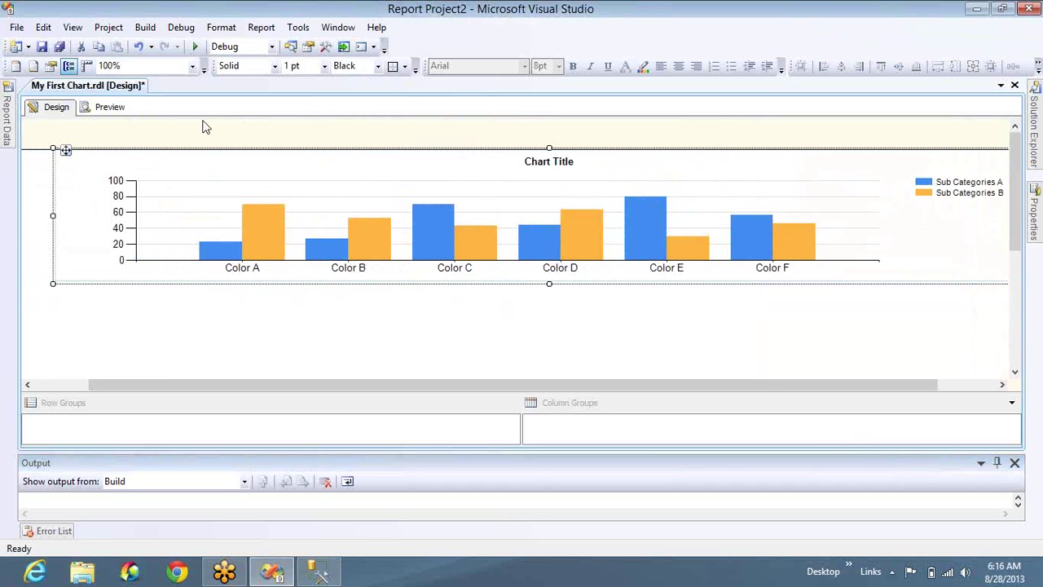
pyautogui.click(110, 107)
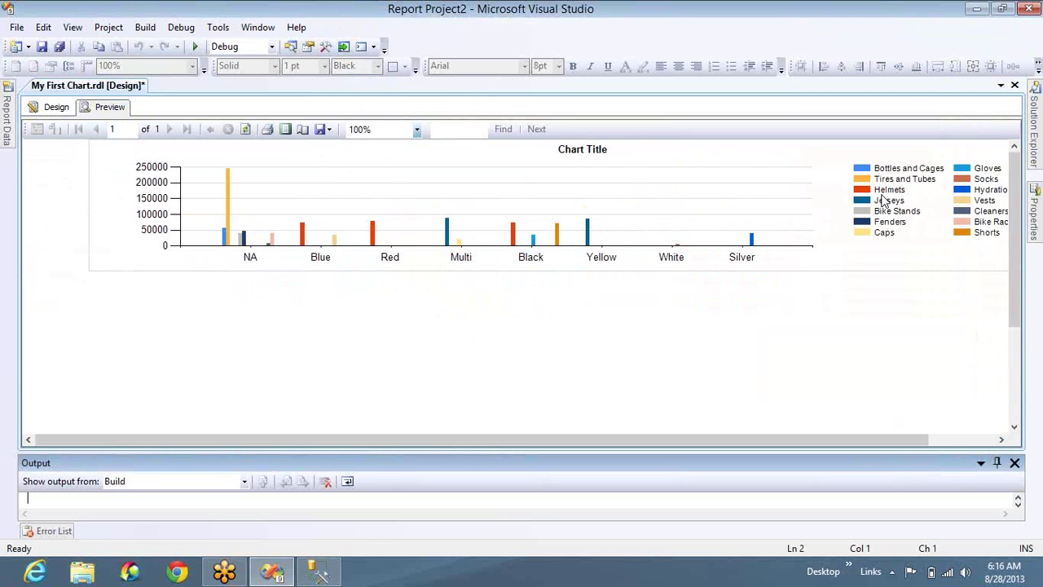
# Step: Extend the chart's left side to the left edge of the report body and preview the report
pyautogui.click(314, 203)
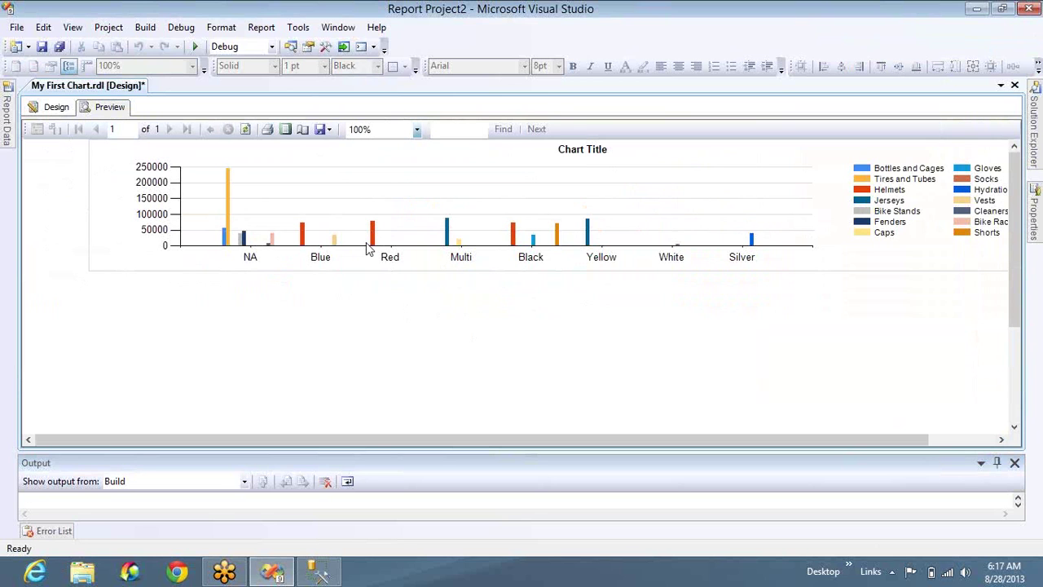
pyautogui.click(54, 111)
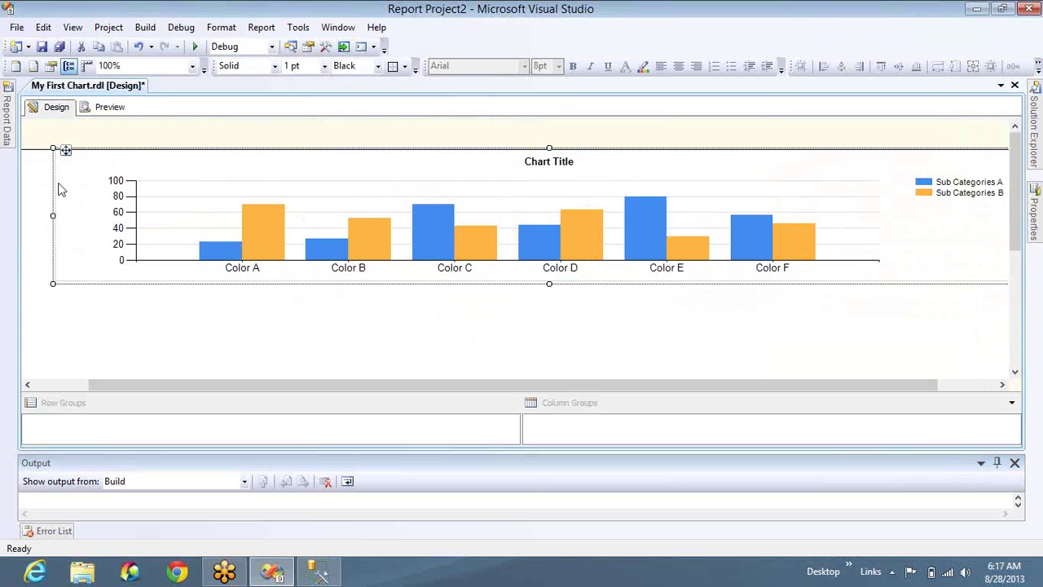
pyautogui.click(43, 236)
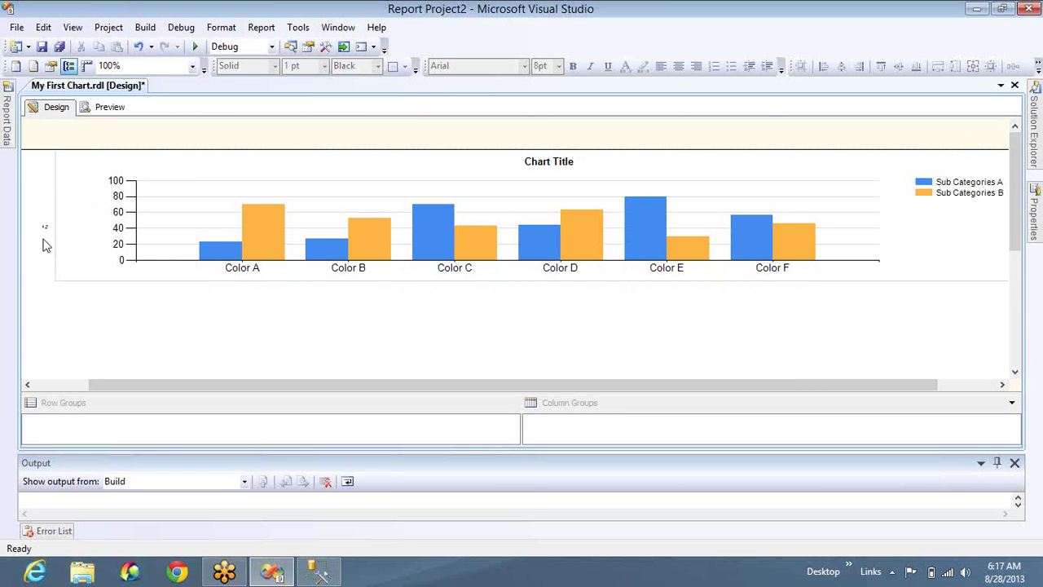
pyautogui.click(69, 238)
pyautogui.moveTo(50, 216); pyautogui.dragTo(2, 214)
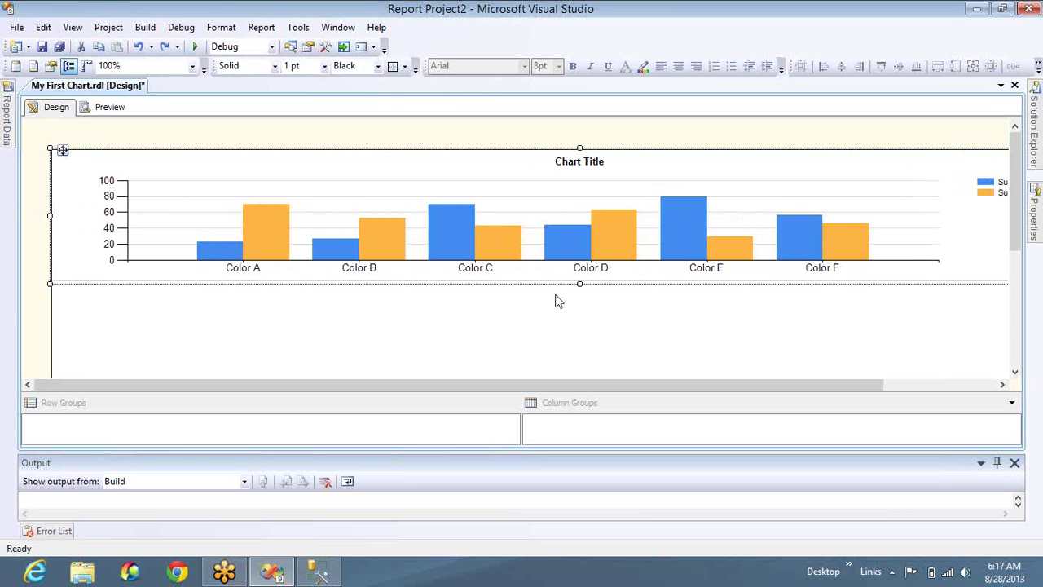
pyautogui.click(106, 109)
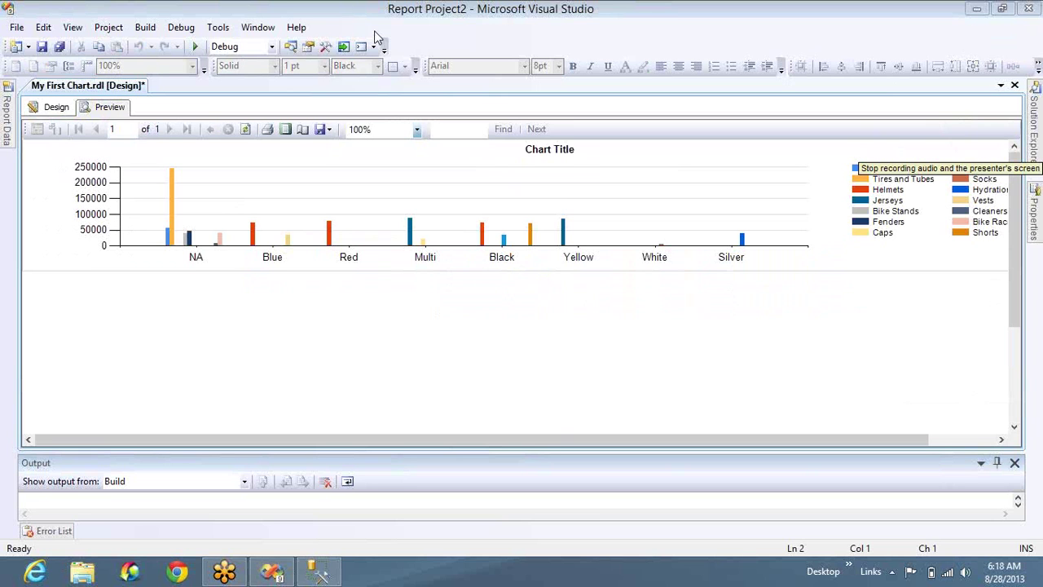
# Step: Remove the Color field from the chart's category fields in the report design
pyautogui.click(51, 111)
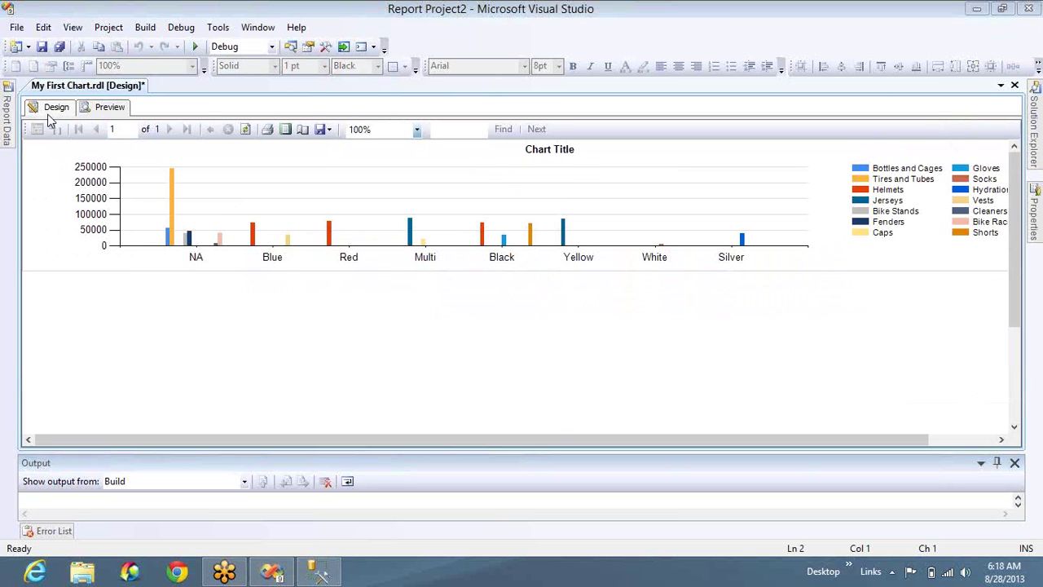
pyautogui.press('super')
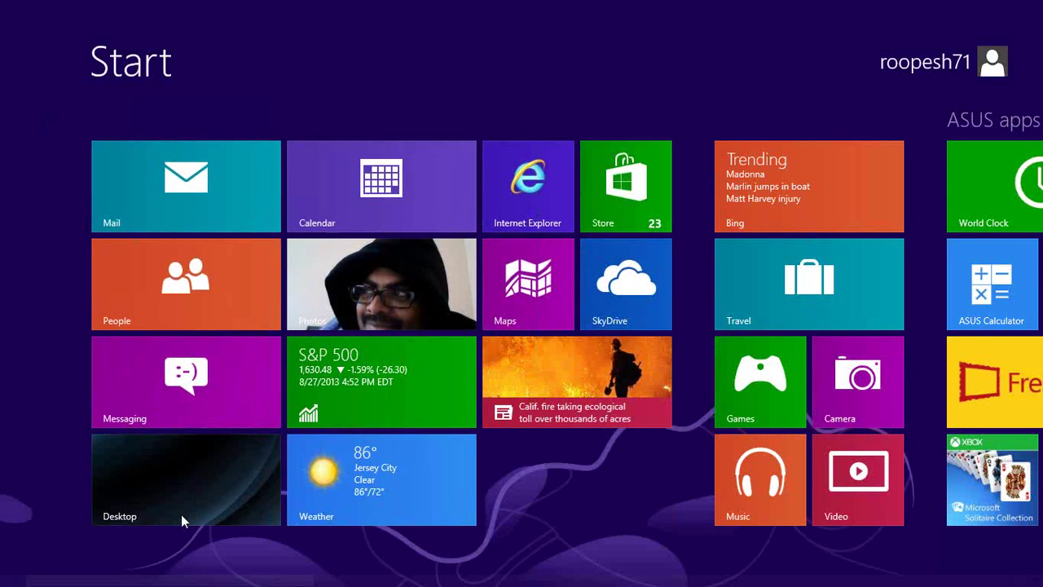
pyautogui.click(182, 515)
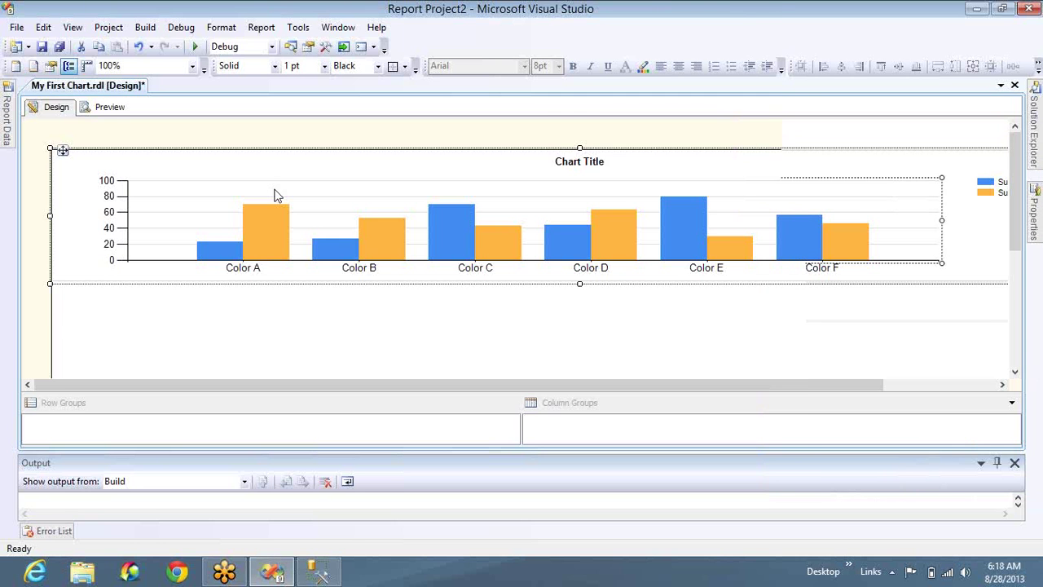
pyautogui.click(275, 195)
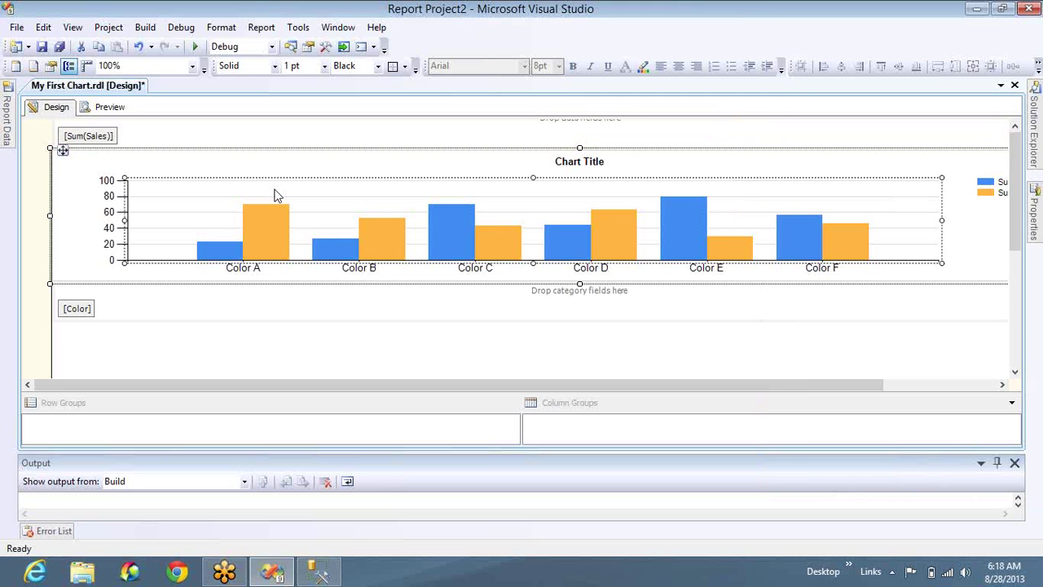
pyautogui.click(89, 309)
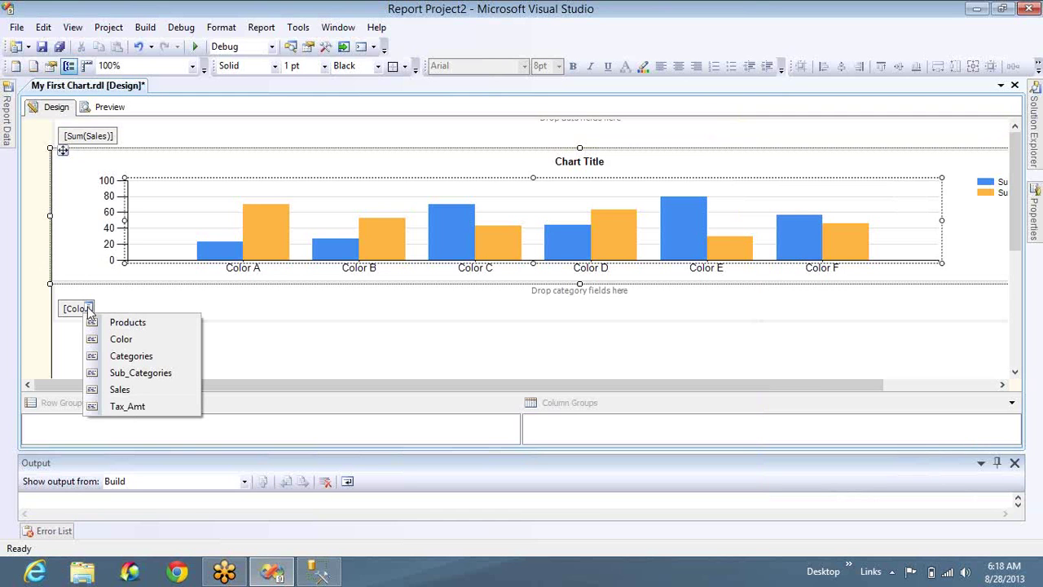
pyautogui.click(77, 306)
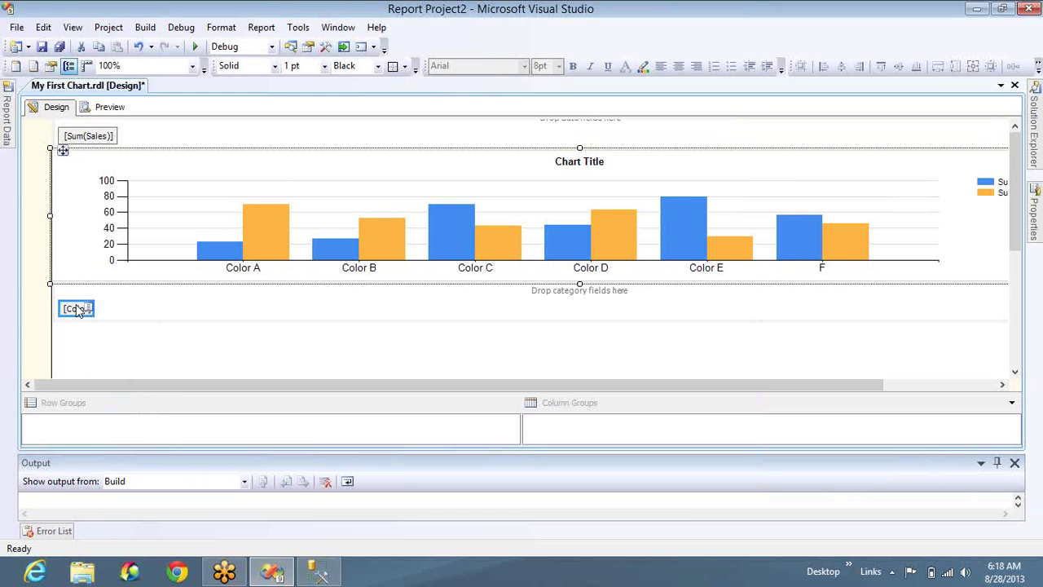
pyautogui.press('Delete')
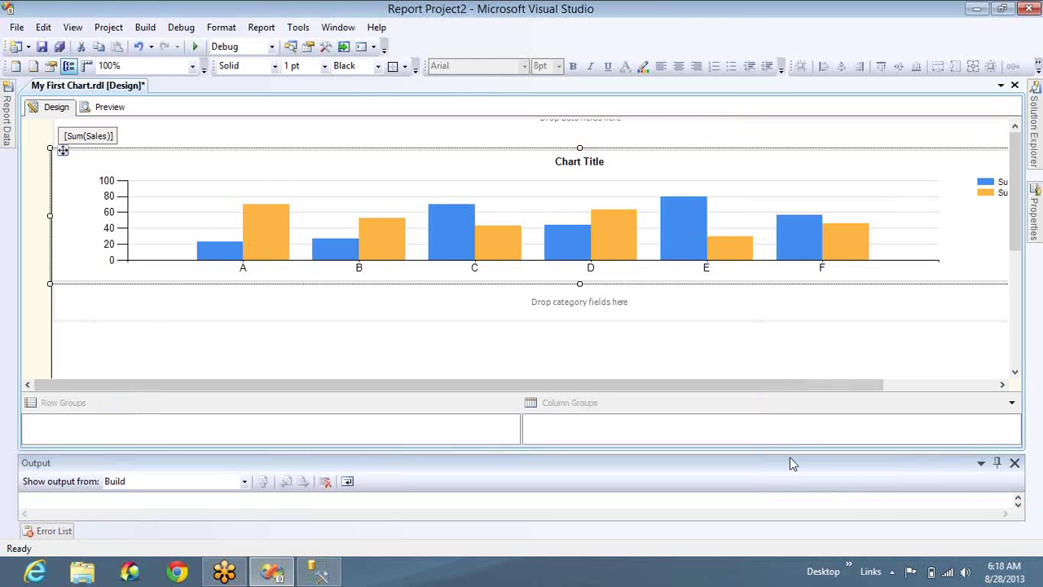
# Step: Remove Sub_Categories from the chart's series fields and narrow both the chart and the report body to fit the design area
pyautogui.click(830, 34)
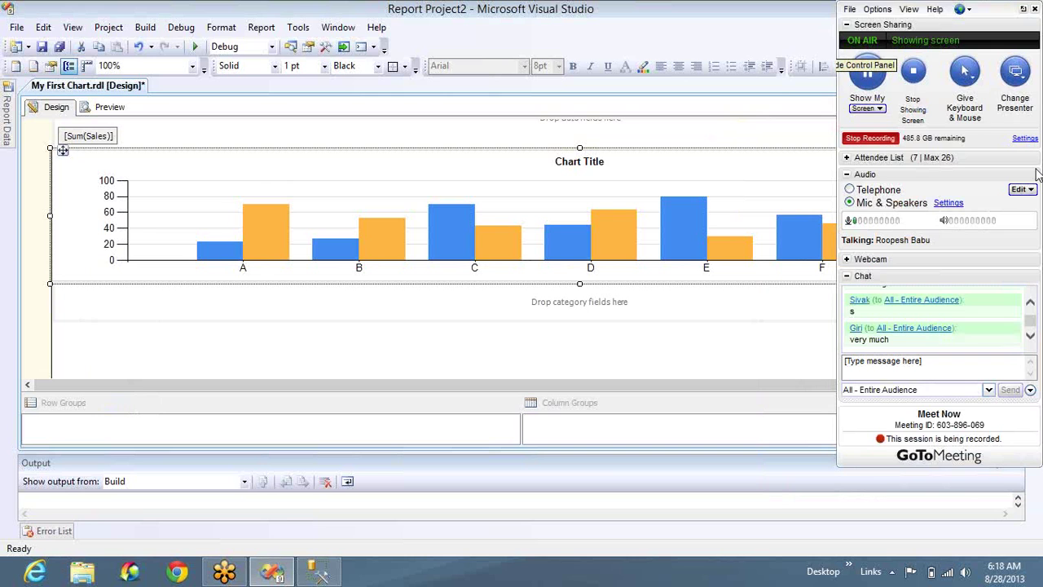
pyautogui.click(979, 384)
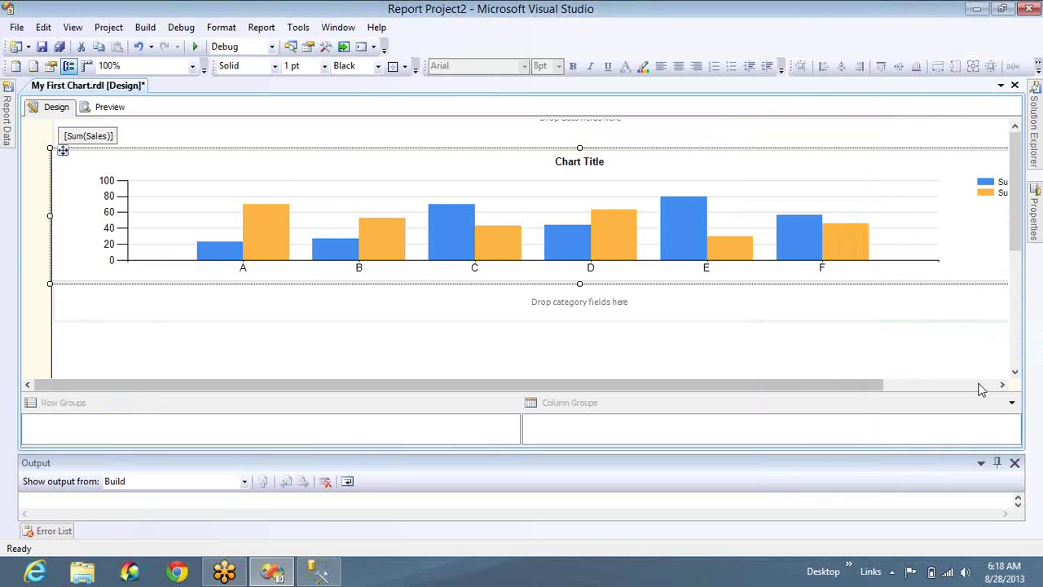
pyautogui.click(979, 386)
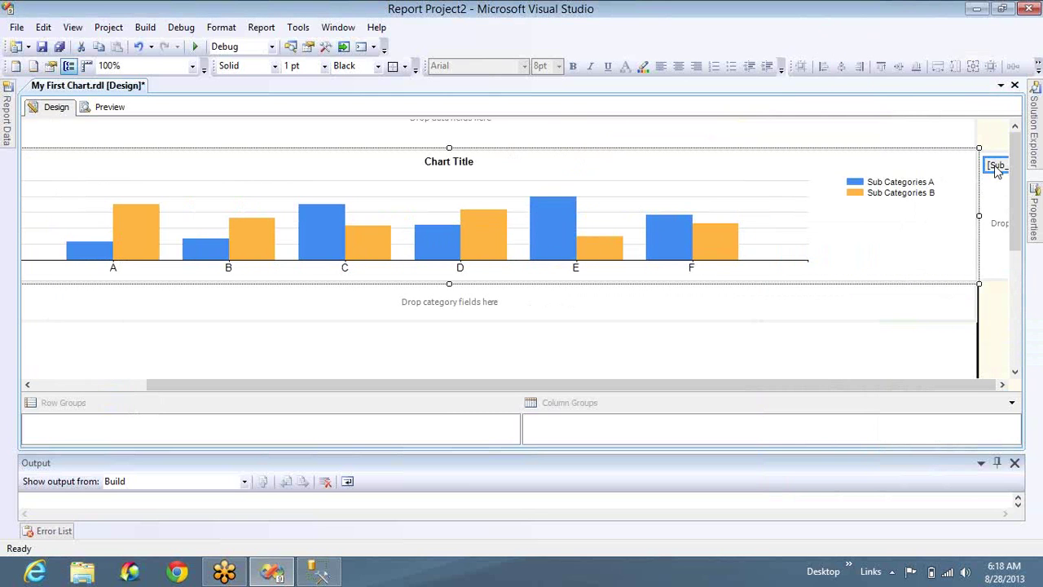
pyautogui.press('Delete')
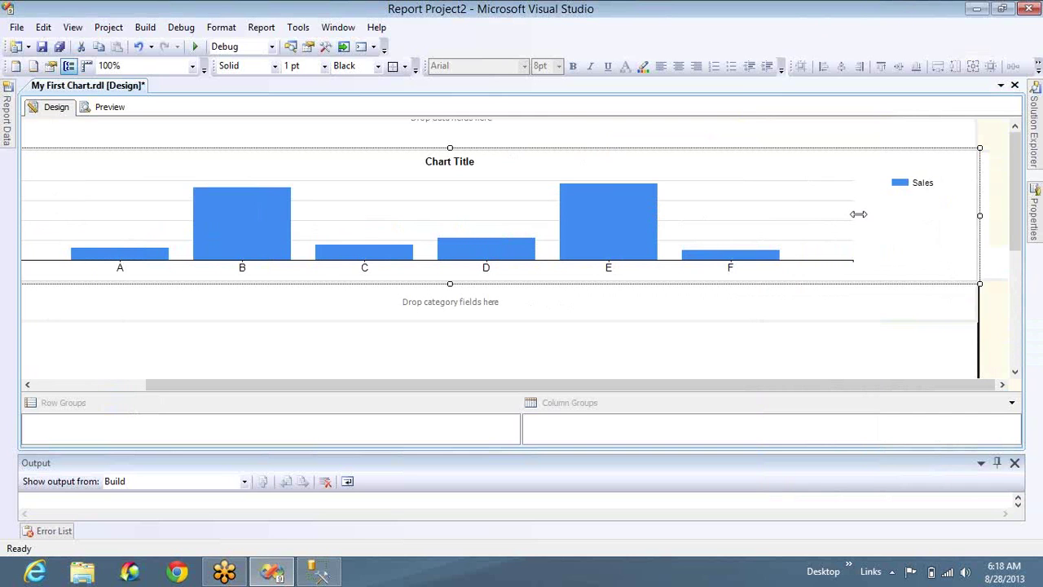
pyautogui.moveTo(858, 214); pyautogui.dragTo(662, 215)
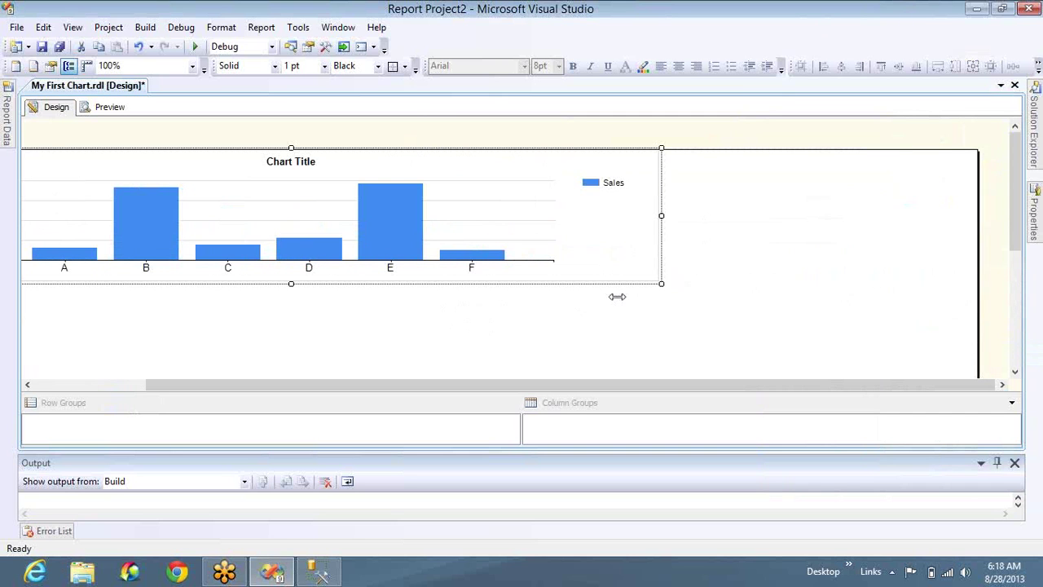
pyautogui.moveTo(616, 297); pyautogui.dragTo(613, 297)
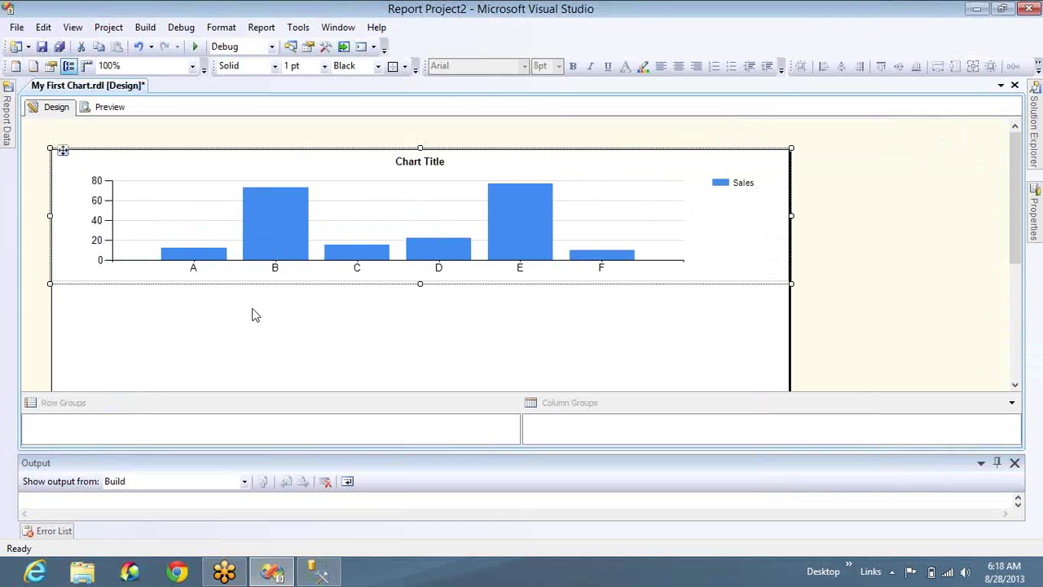
# Step: Add Tax_Amt as a second data field beside Sales in the chart and preview the report
pyautogui.click(202, 210)
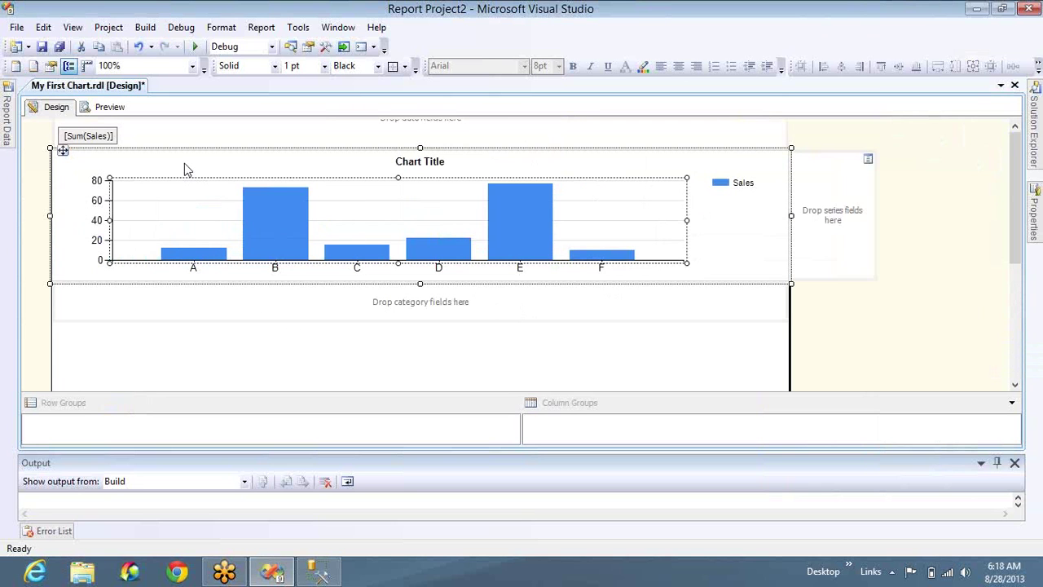
pyautogui.rightClick(172, 130)
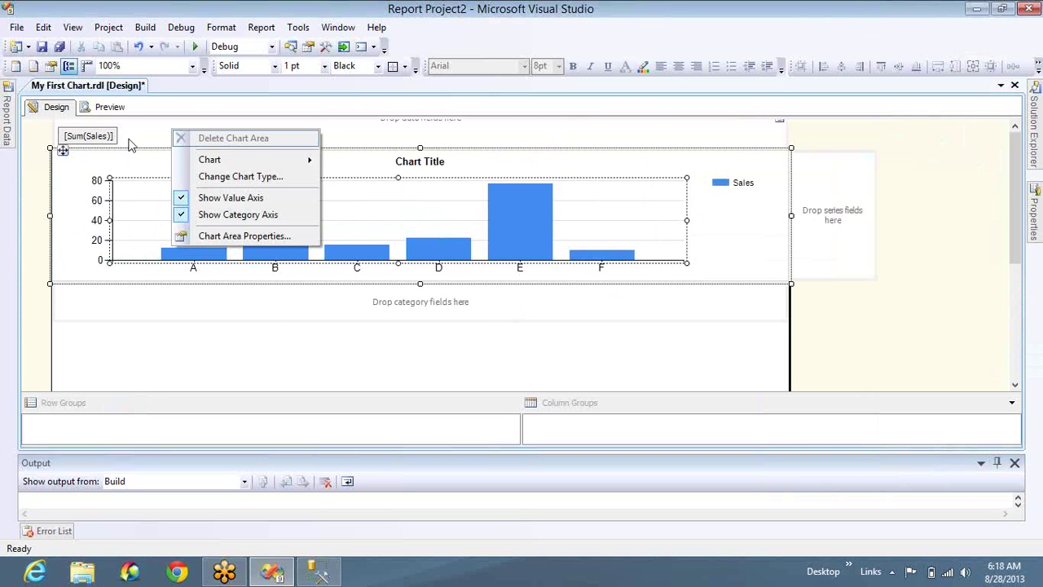
pyautogui.click(780, 121)
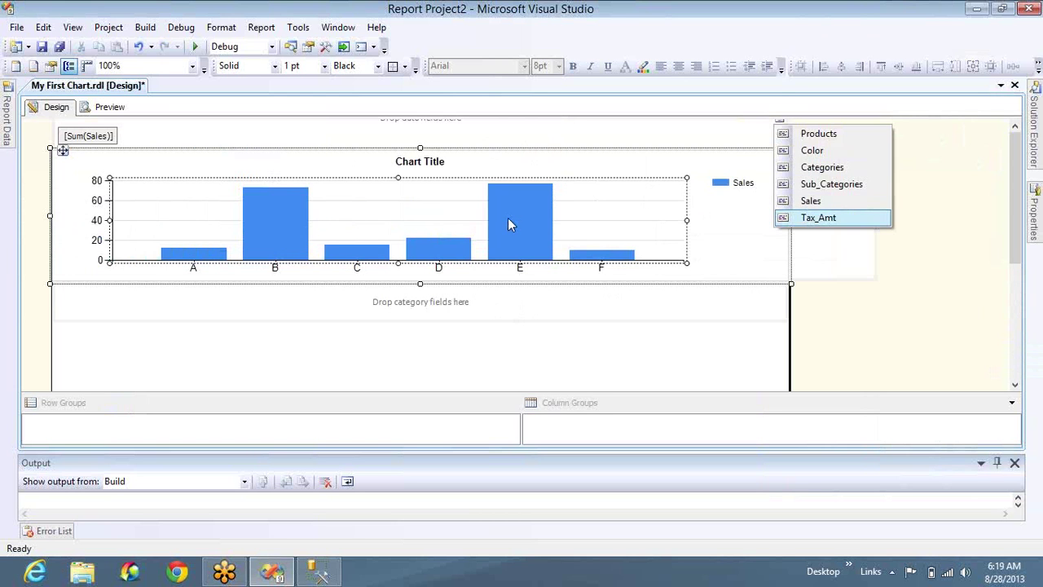
pyautogui.click(818, 218)
pyautogui.click(109, 106)
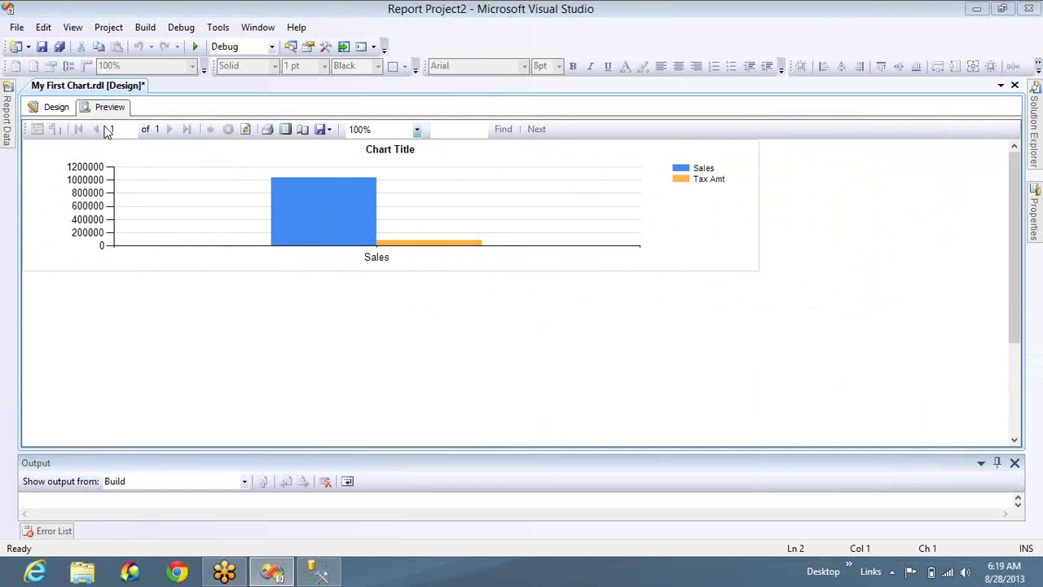
# Step: Add Color to the chart's category fields and preview Sales and Tax_Amt per color
pyautogui.click(66, 108)
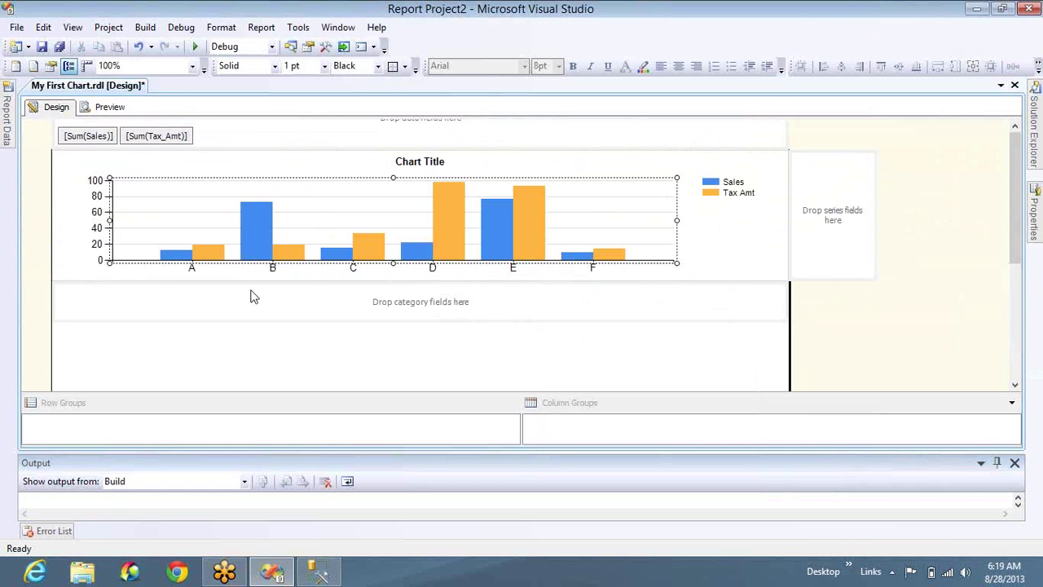
pyautogui.click(780, 291)
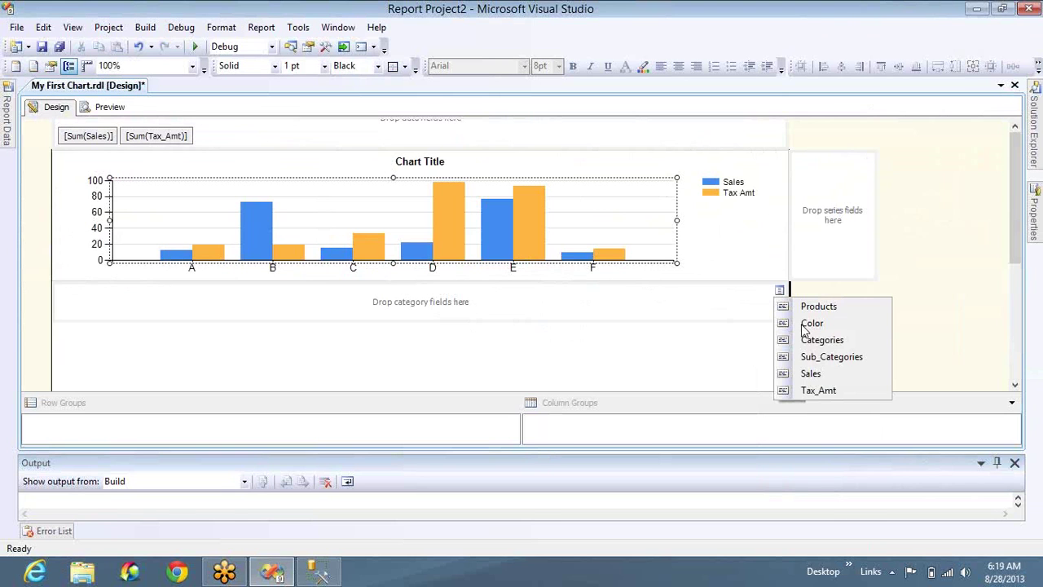
pyautogui.click(805, 328)
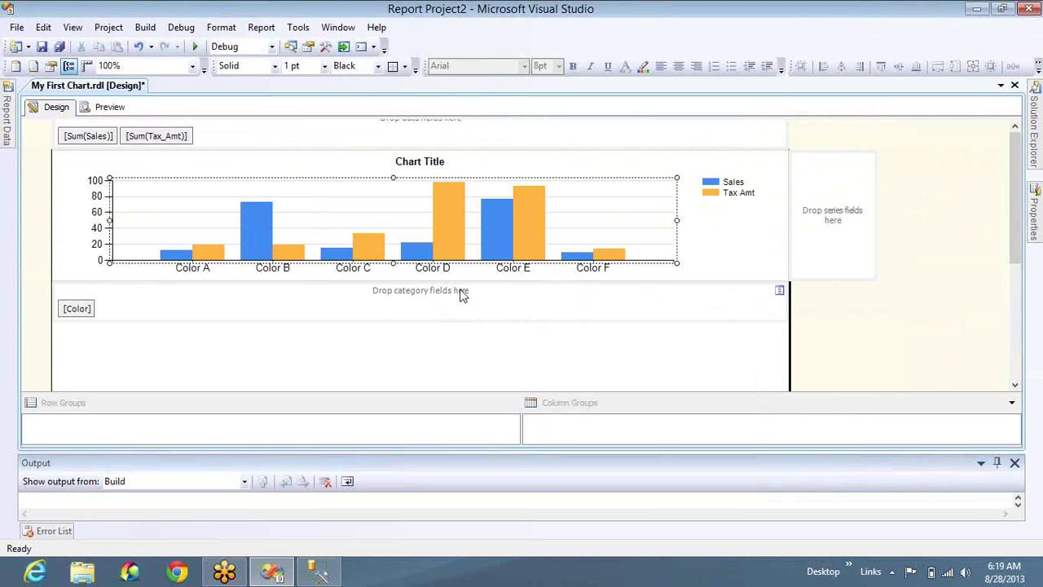
pyautogui.click(109, 107)
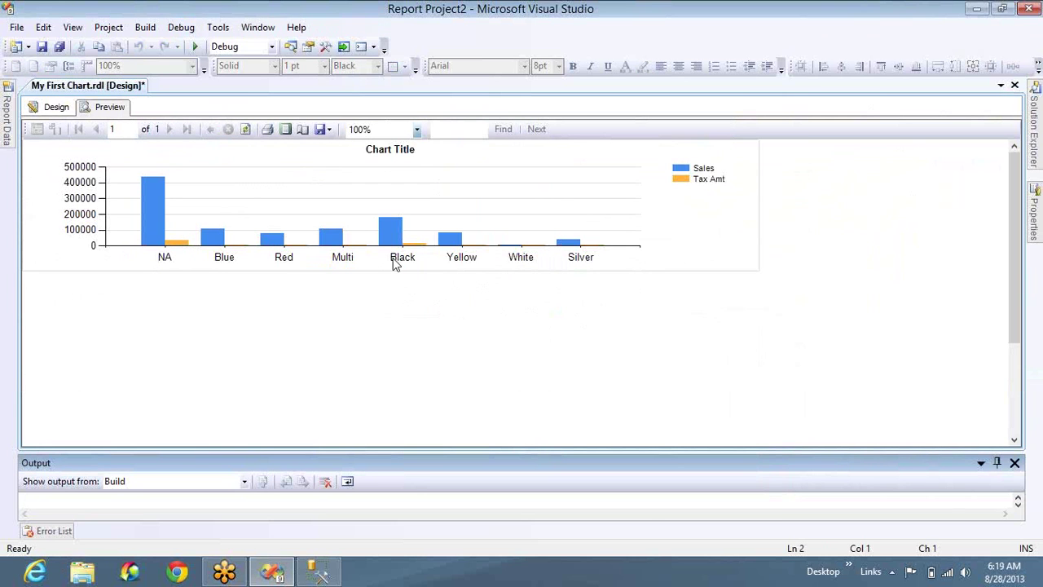
pyautogui.click(162, 259)
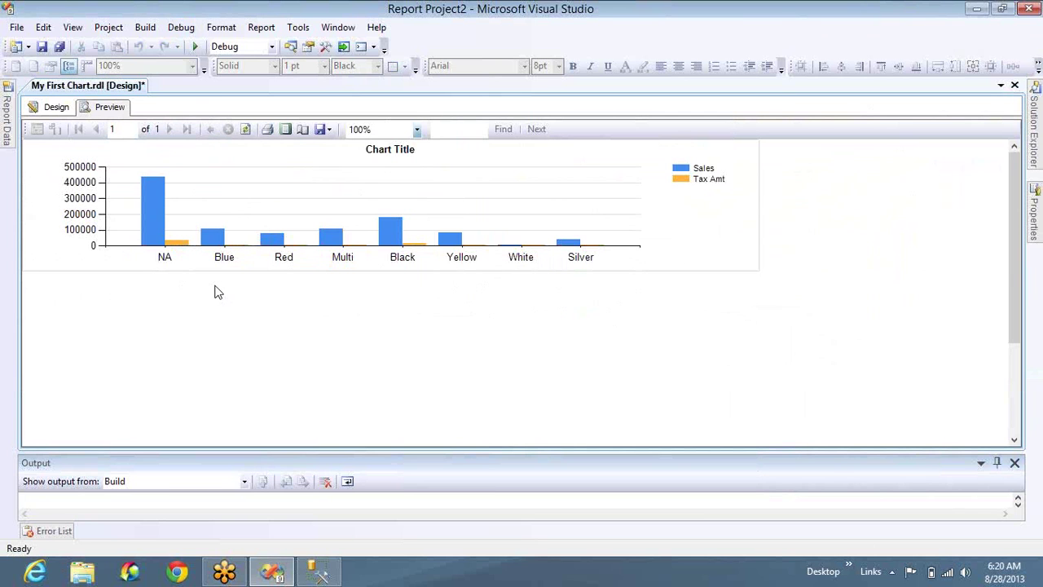
# Step: Delete the Color category field from the Sales and Tax_Amt chart and preview the ungrouped totals
pyautogui.click(58, 108)
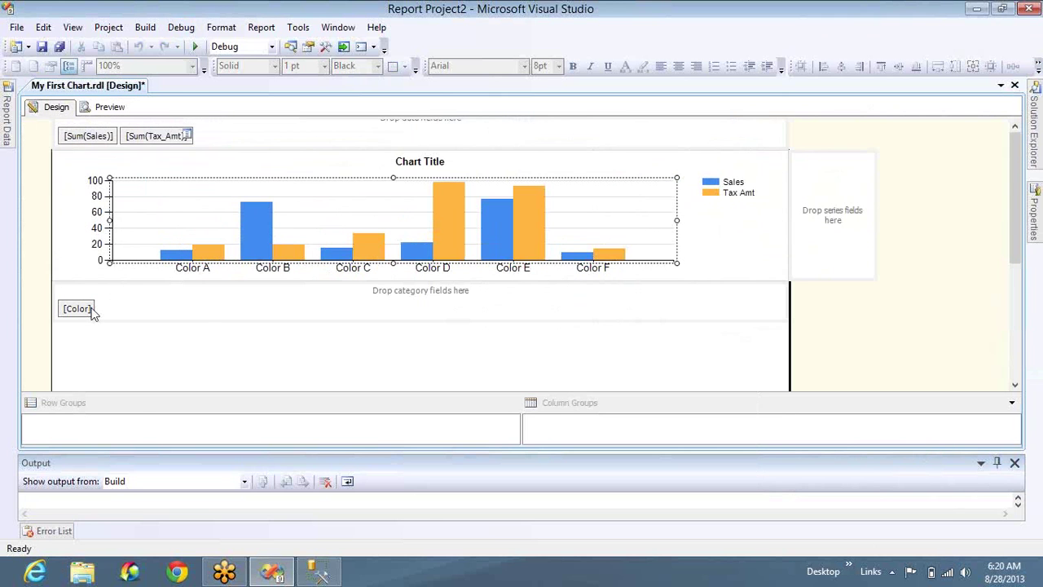
pyautogui.click(88, 309)
pyautogui.click(88, 310)
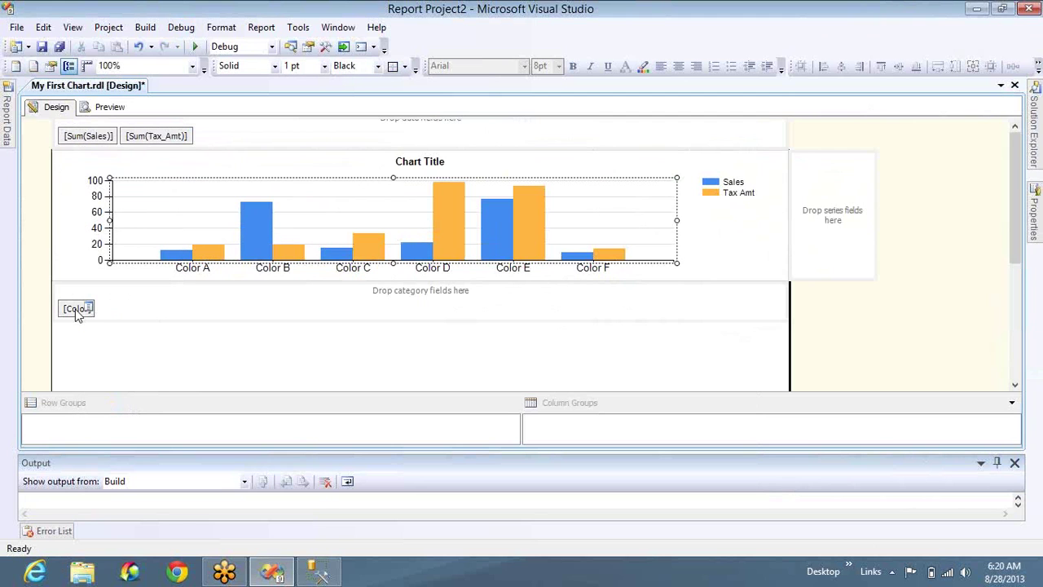
pyautogui.click(76, 309)
pyautogui.press('Delete')
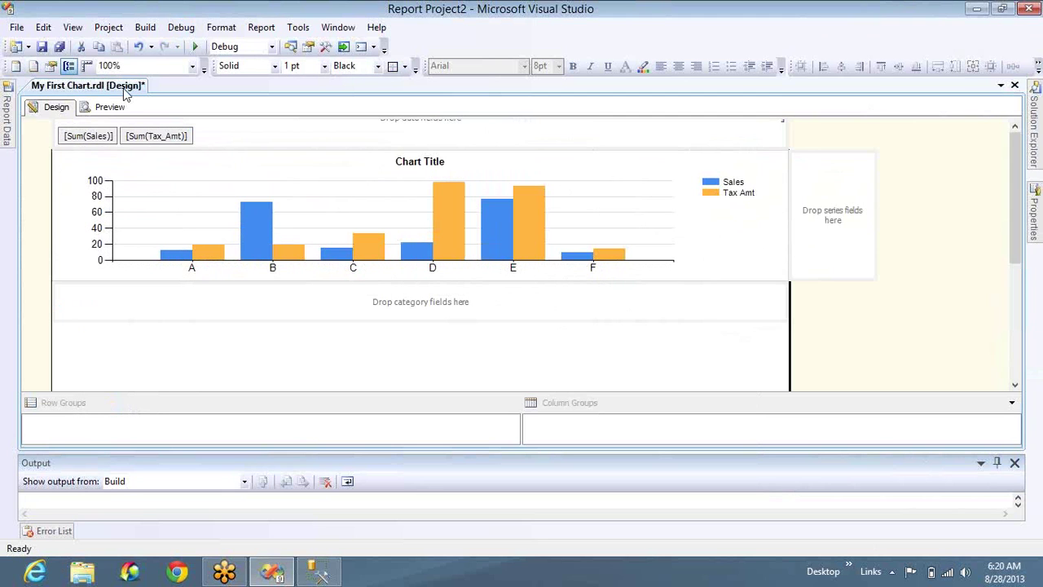
pyautogui.click(118, 108)
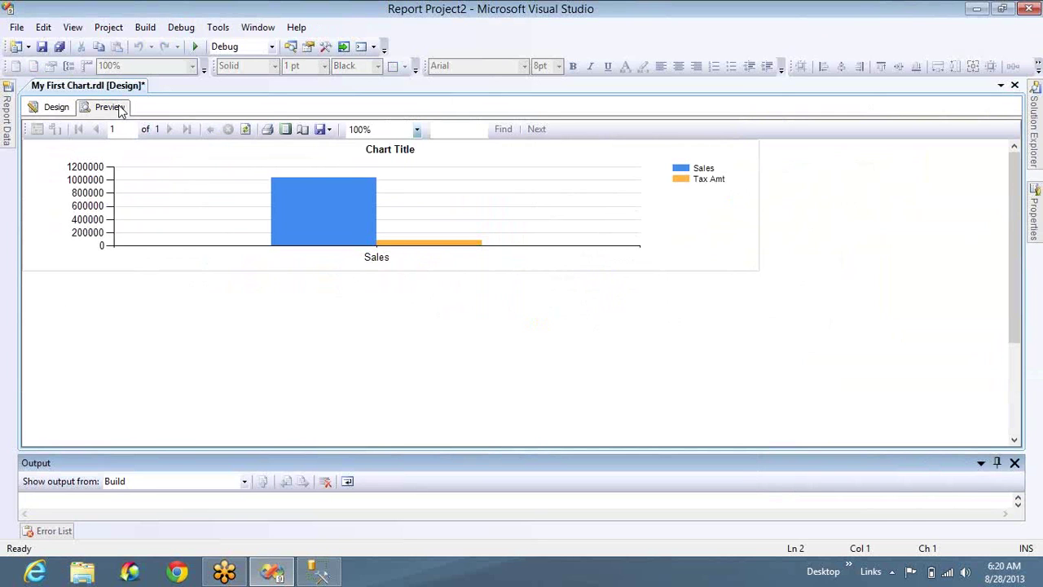
# Step: Put Color back into the chart's category fields, preview the report, and return to the design
pyautogui.click(45, 109)
pyautogui.click(618, 241)
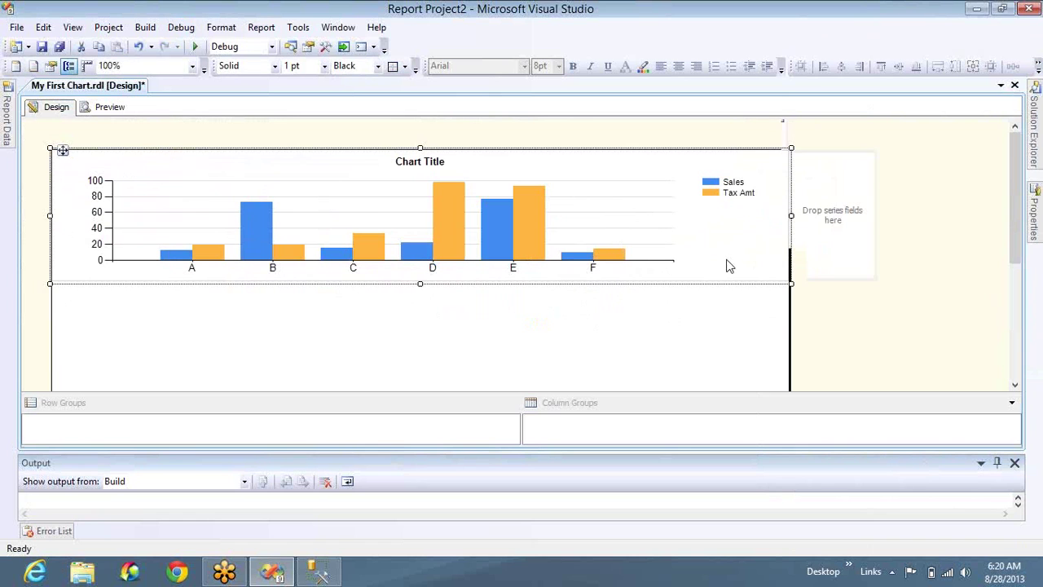
pyautogui.click(781, 291)
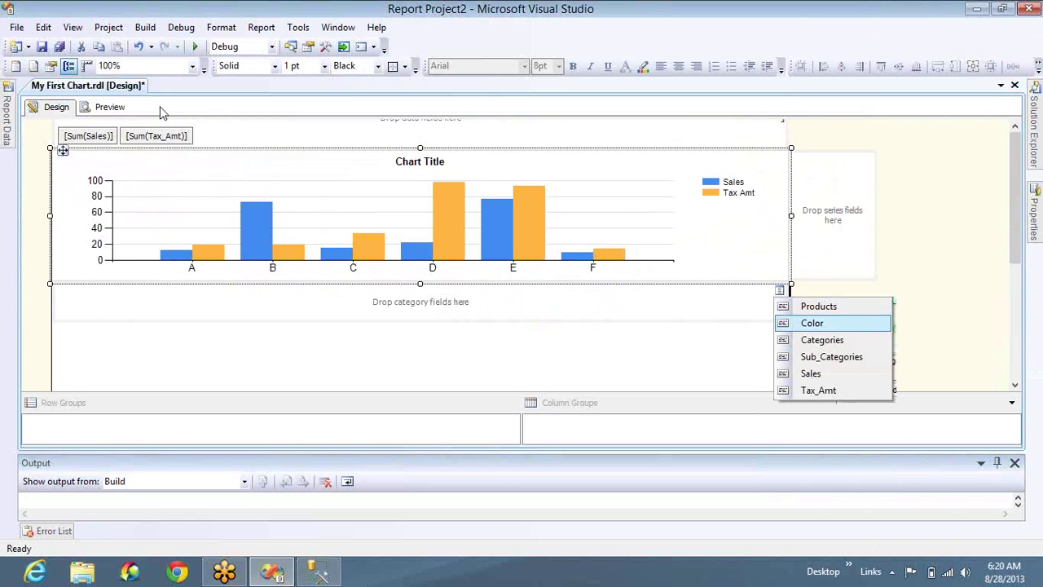
pyautogui.click(110, 107)
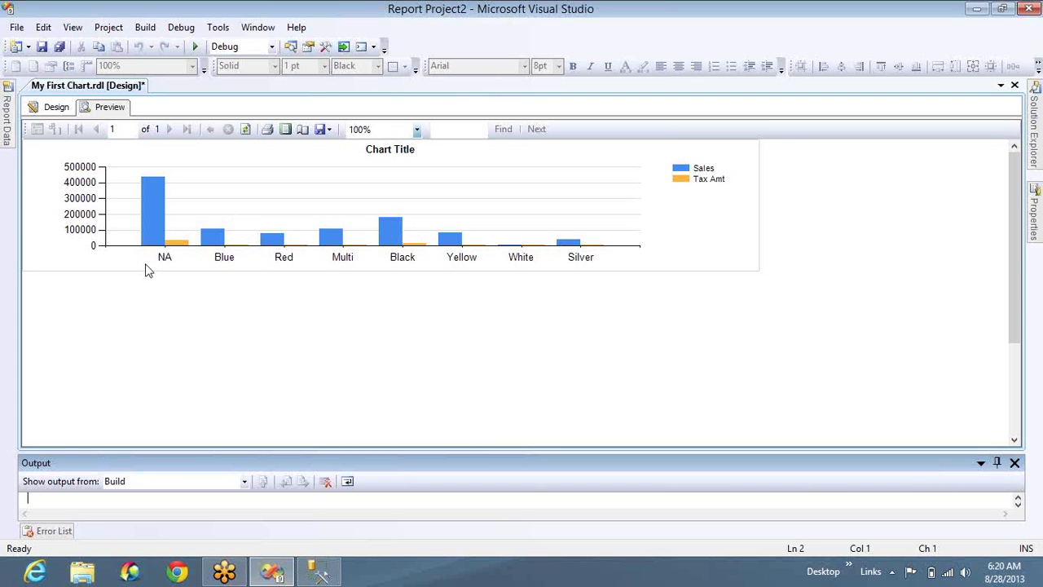
pyautogui.click(54, 113)
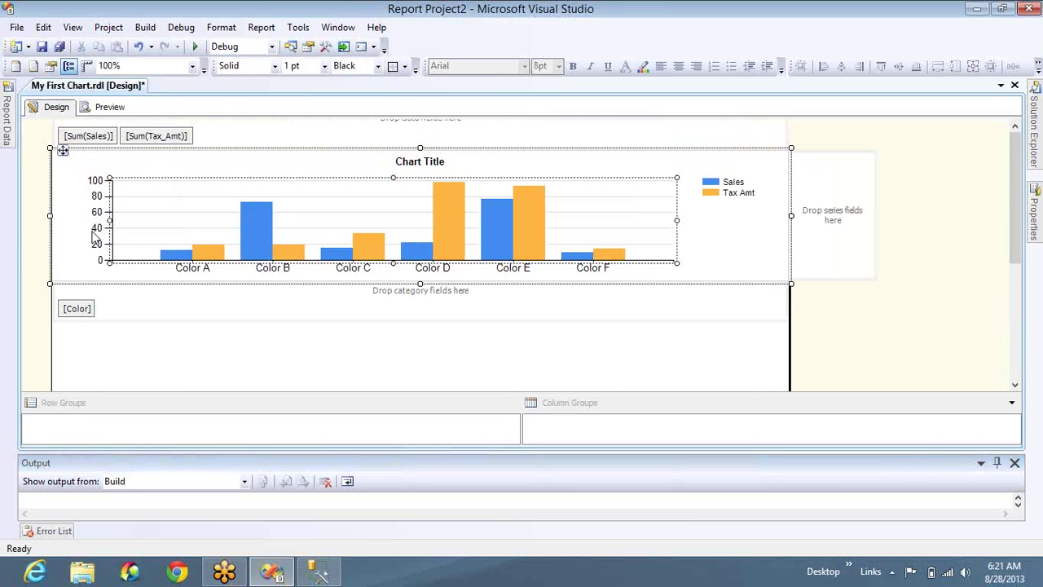
# Step: Replace Color with Sub_Categories in the chart's category fields, preview the report, and return to the design
pyautogui.click(74, 309)
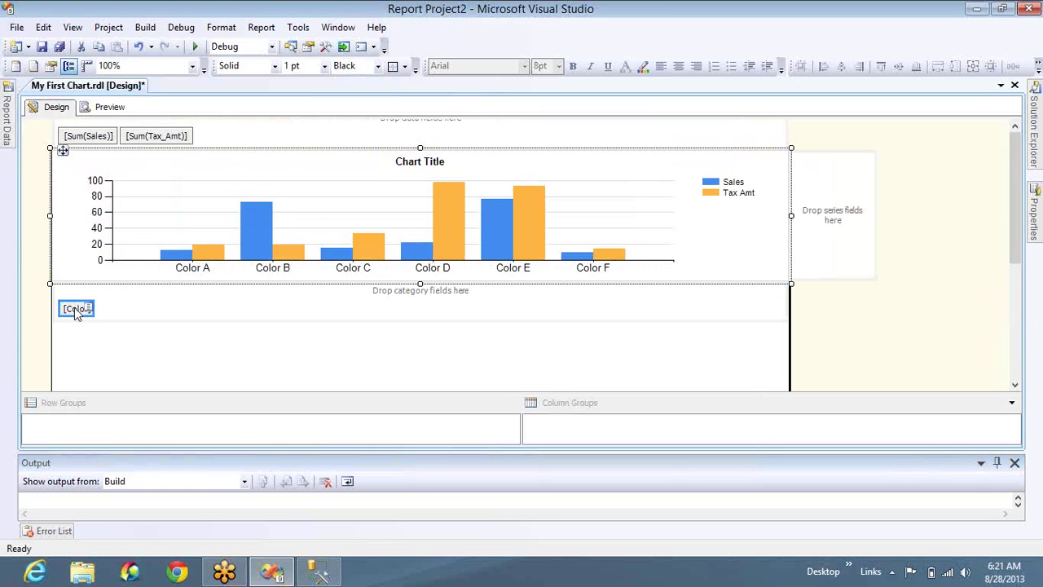
pyautogui.press('Delete')
pyautogui.click(780, 291)
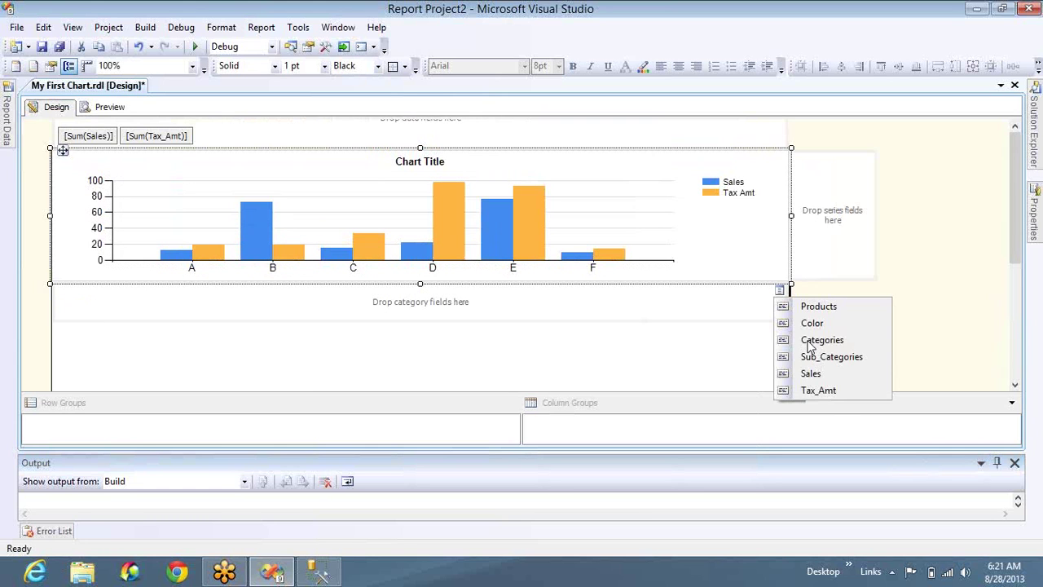
pyautogui.click(107, 112)
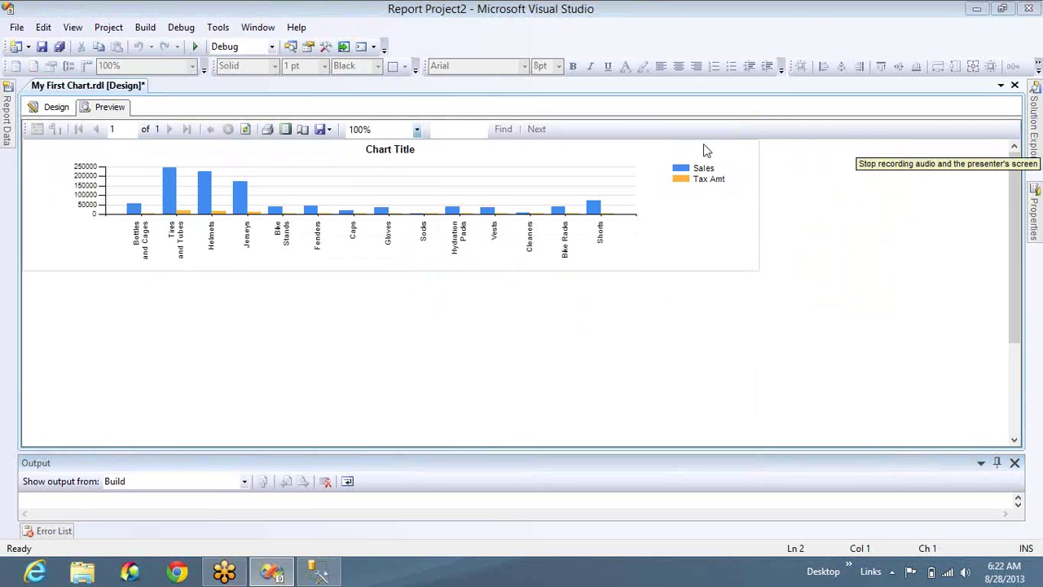
pyautogui.click(56, 107)
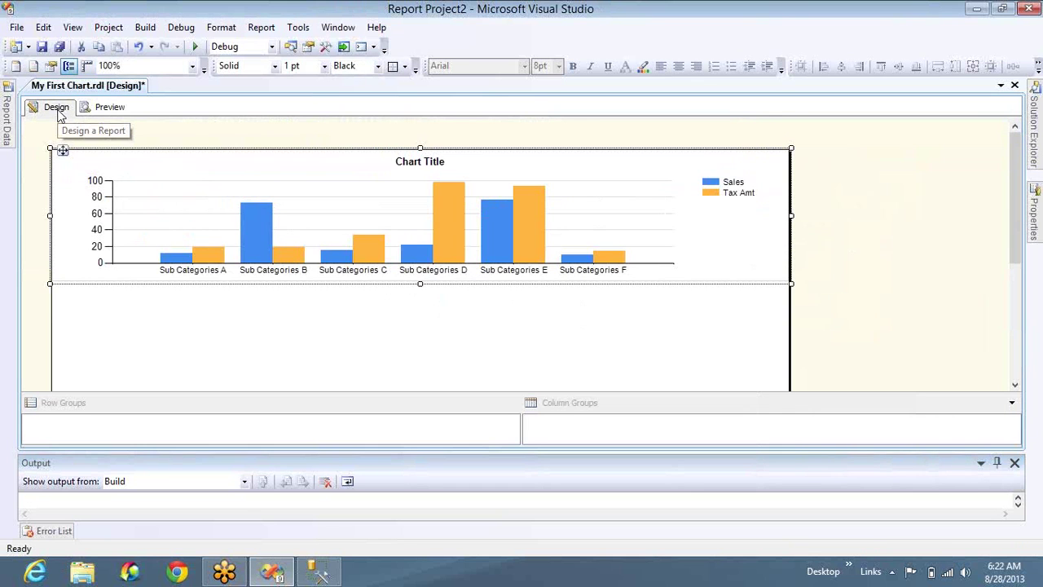
# Step: Replace Sub_Categories with Categories in the chart's category fields, preview the report, and return to the design
pyautogui.click(198, 171)
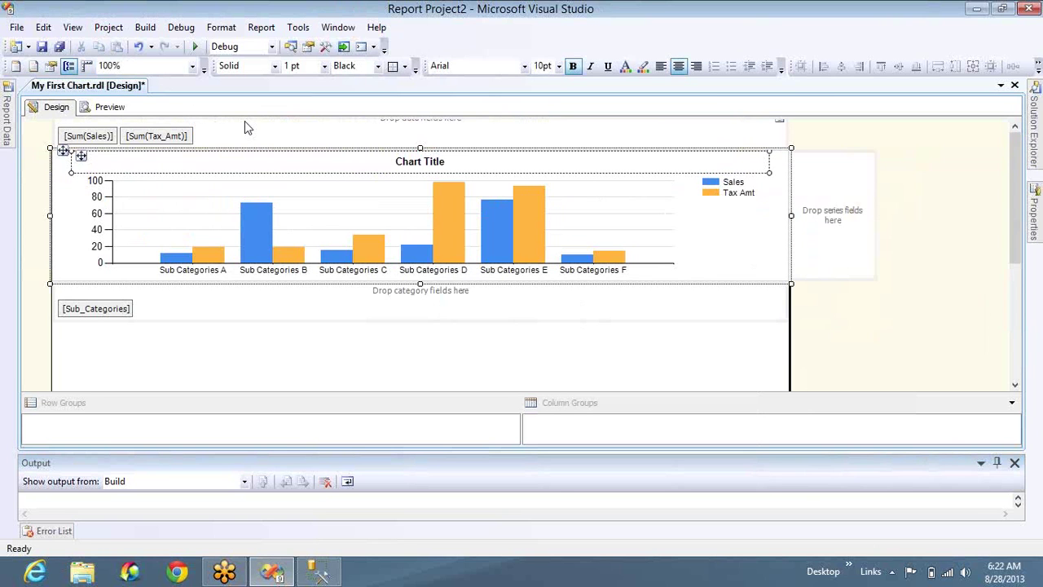
pyautogui.click(95, 309)
pyautogui.press('Delete')
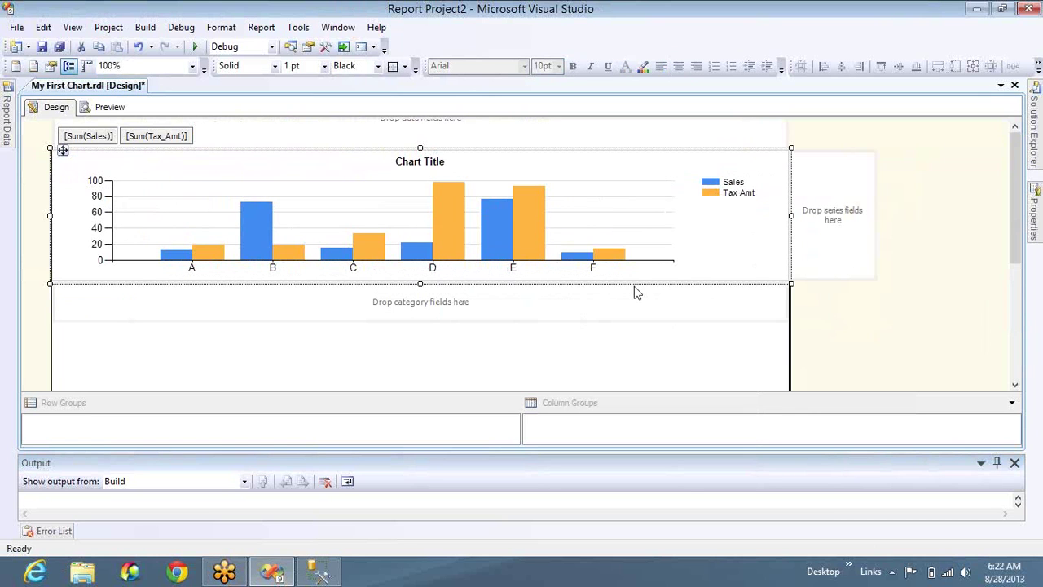
pyautogui.click(779, 291)
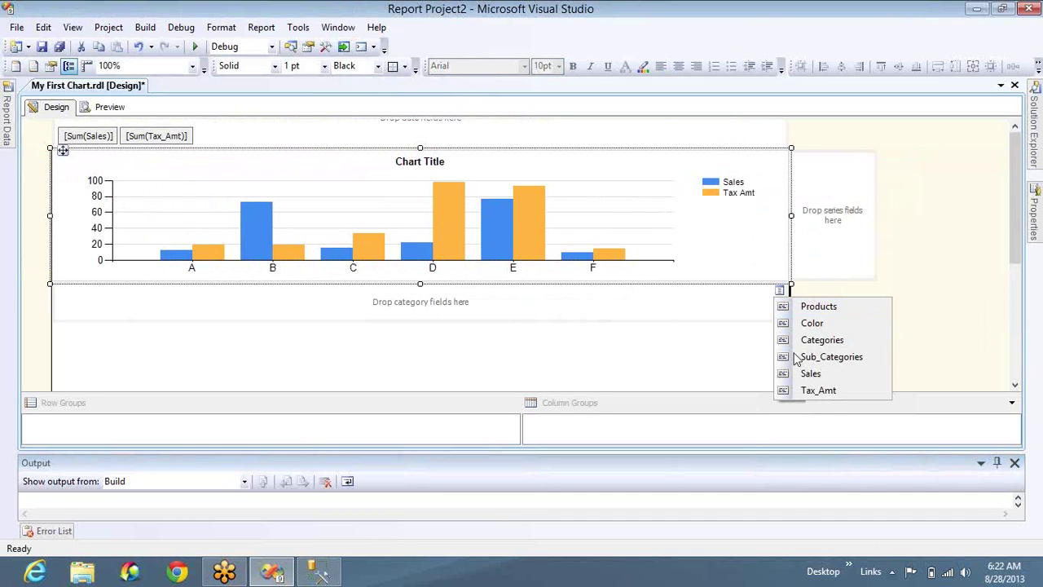
pyautogui.click(822, 339)
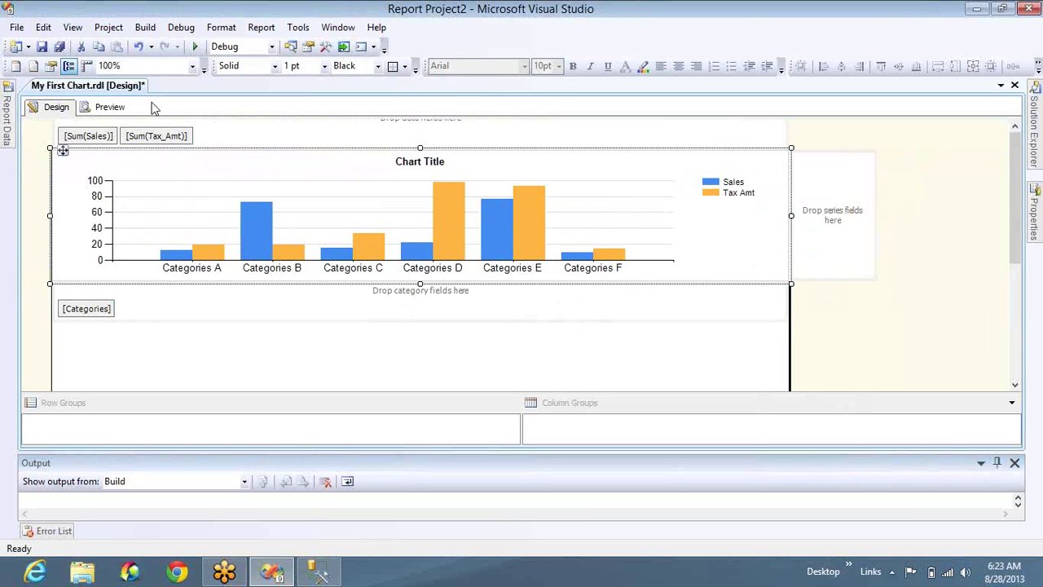
pyautogui.click(104, 108)
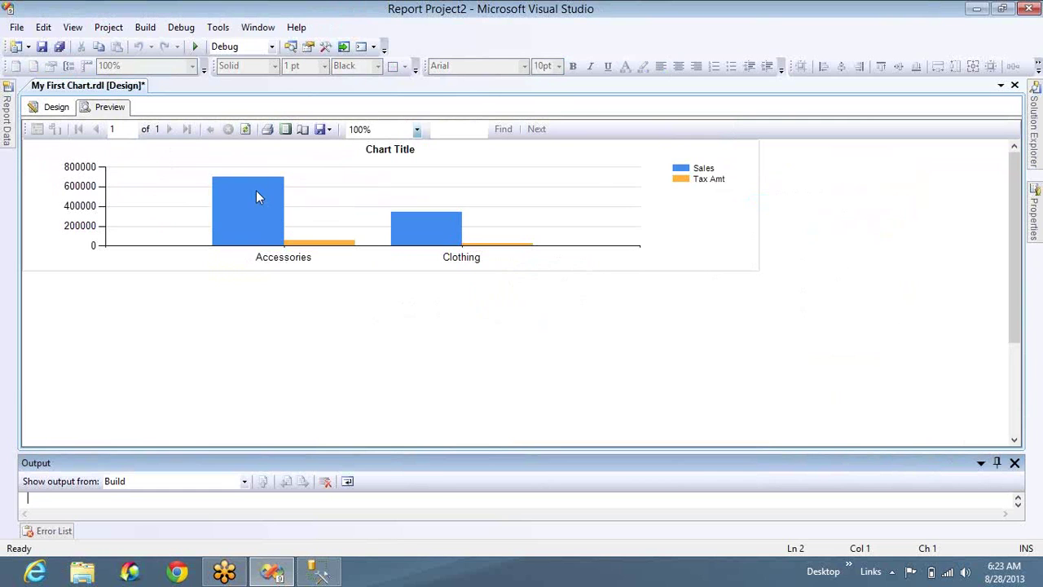
pyautogui.click(57, 107)
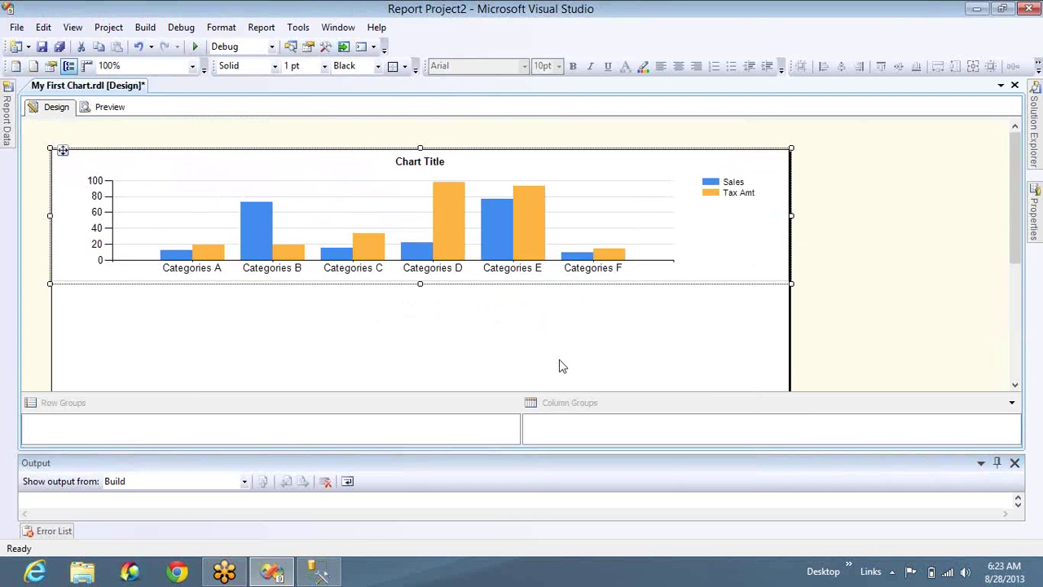
# Step: Shrink the report body's height so it ends just below the chart
pyautogui.click(805, 322)
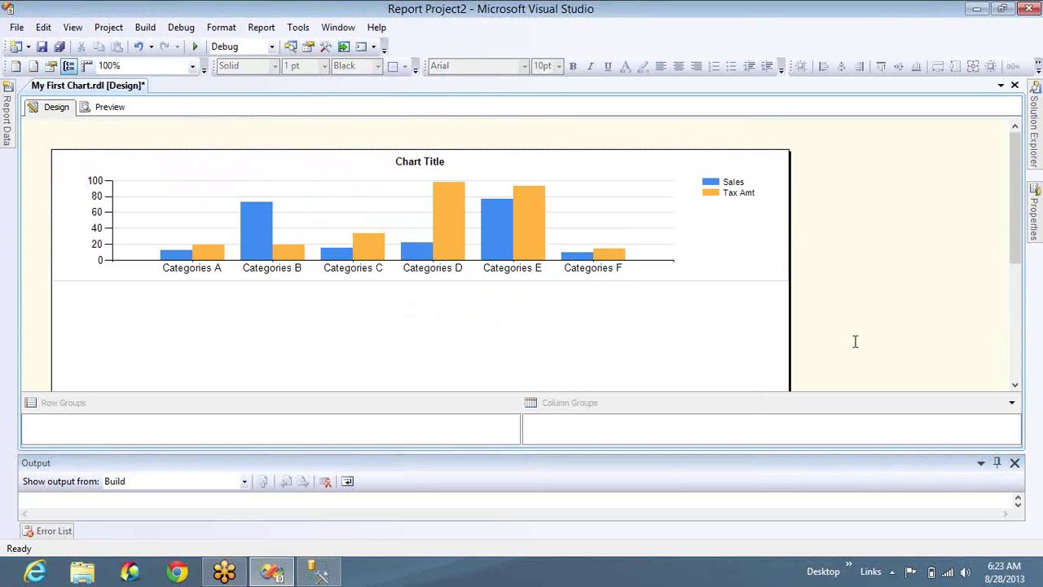
pyautogui.click(819, 42)
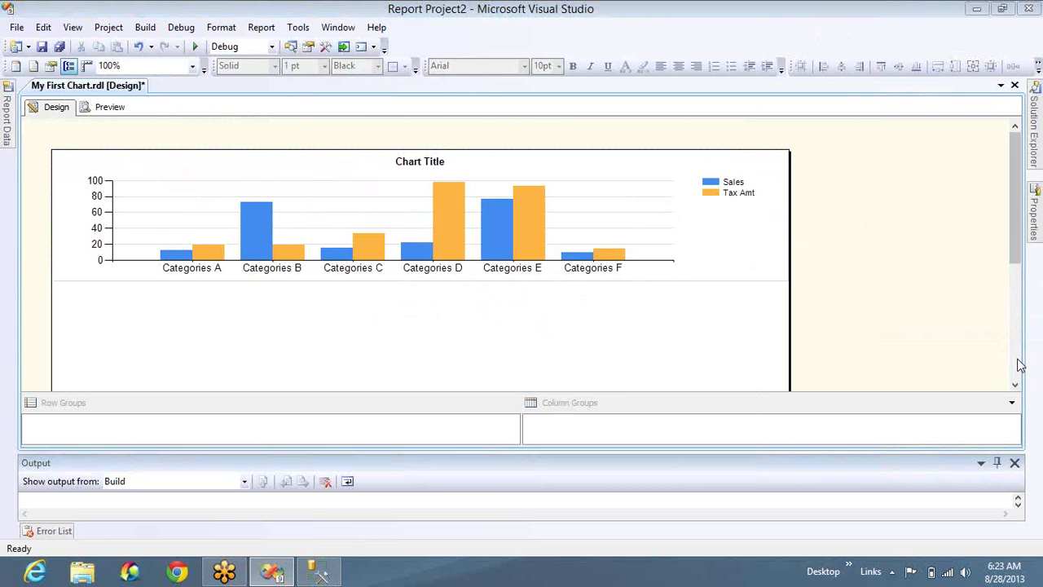
pyautogui.scroll(-3, 815, 347)
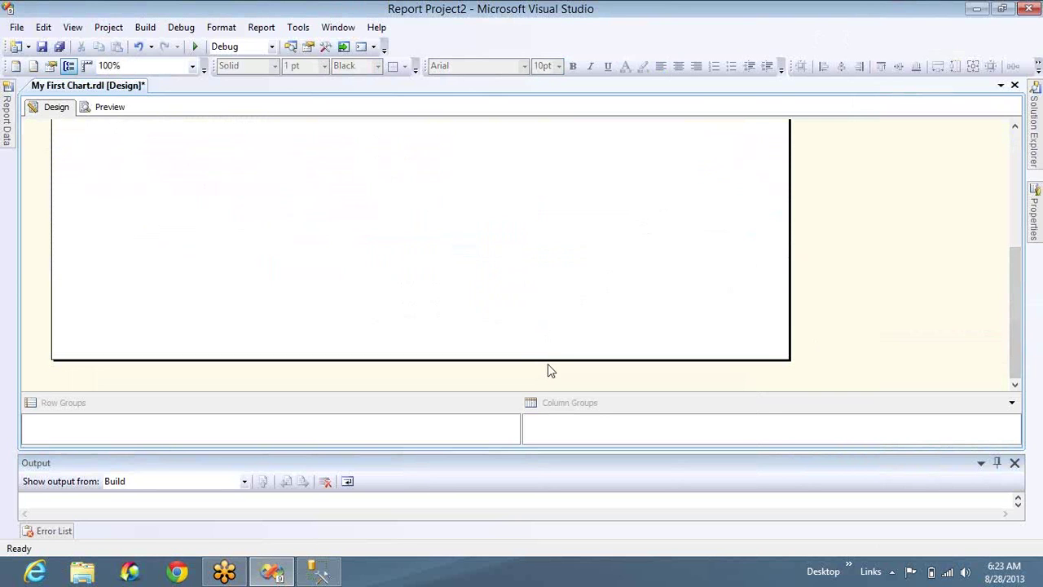
pyautogui.moveTo(550, 352); pyautogui.dragTo(554, 51)
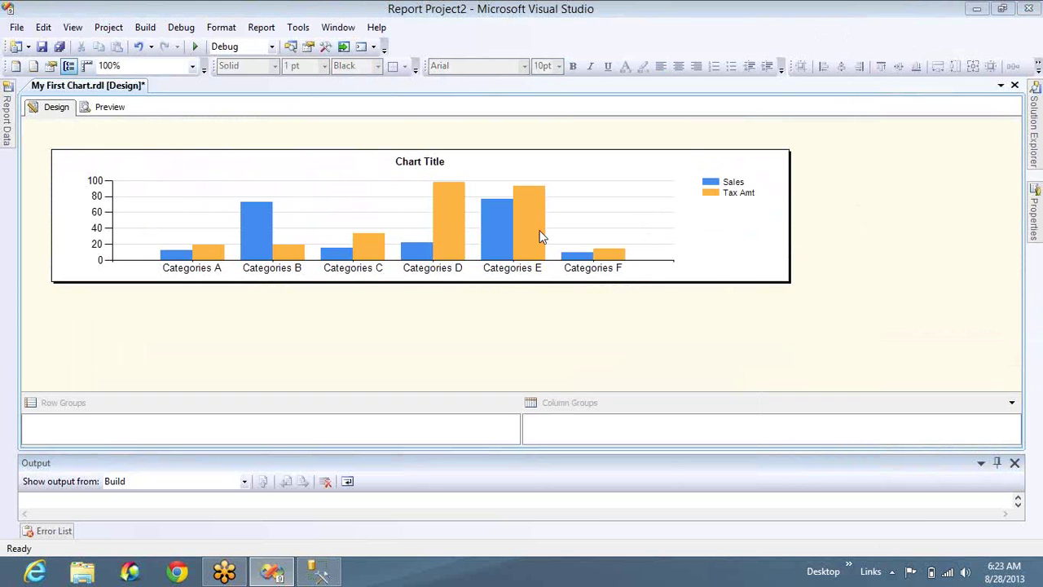
# Step: Delete Categories from the chart's category fields, preview the ungrouped Sales and Tax_Amt totals, and return to the design
pyautogui.click(507, 241)
pyautogui.click(508, 240)
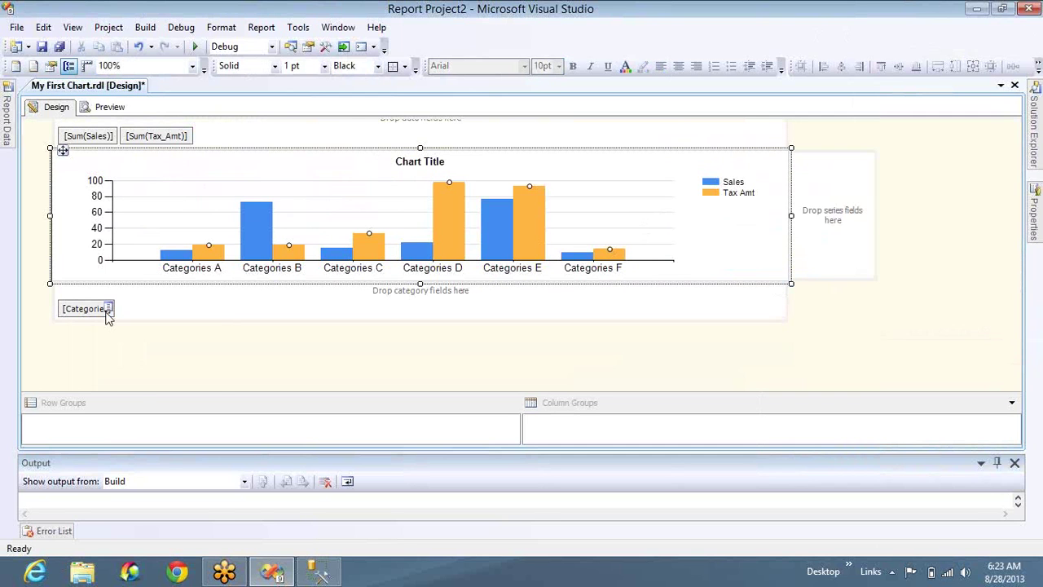
pyautogui.click(108, 308)
pyautogui.click(107, 310)
pyautogui.click(99, 313)
pyautogui.press('Delete')
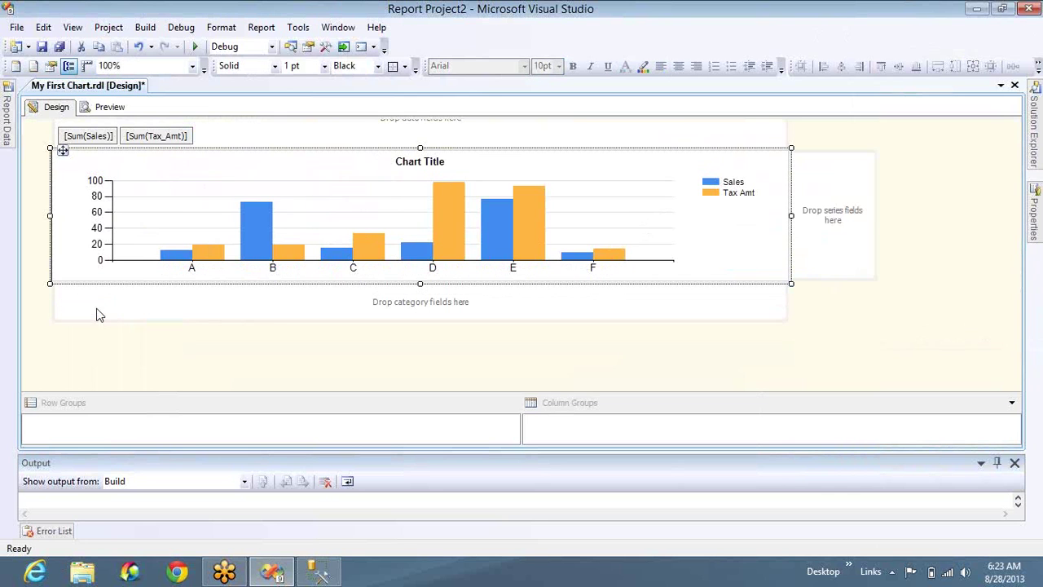
pyautogui.click(103, 110)
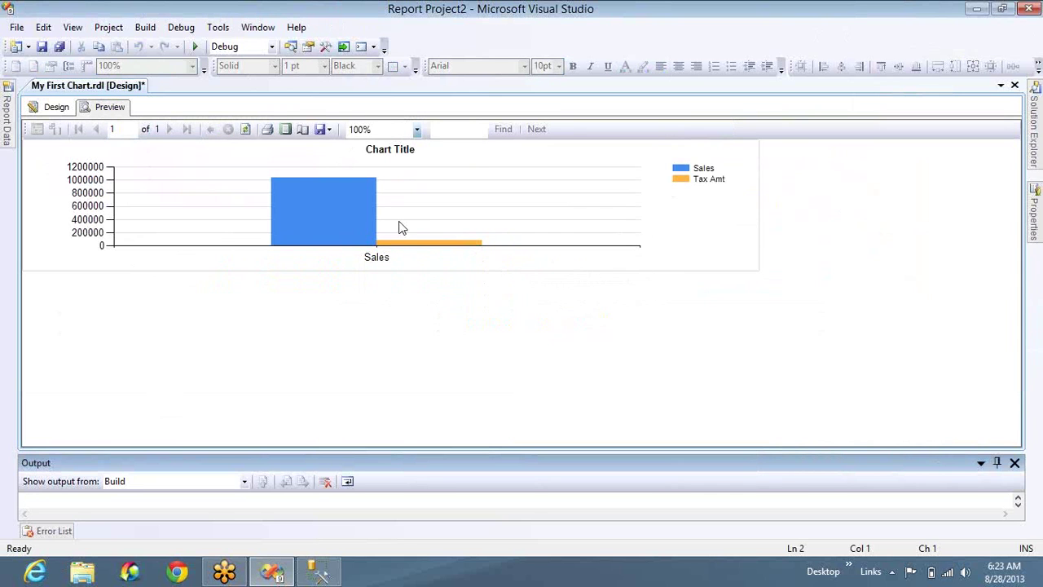
pyautogui.click(43, 107)
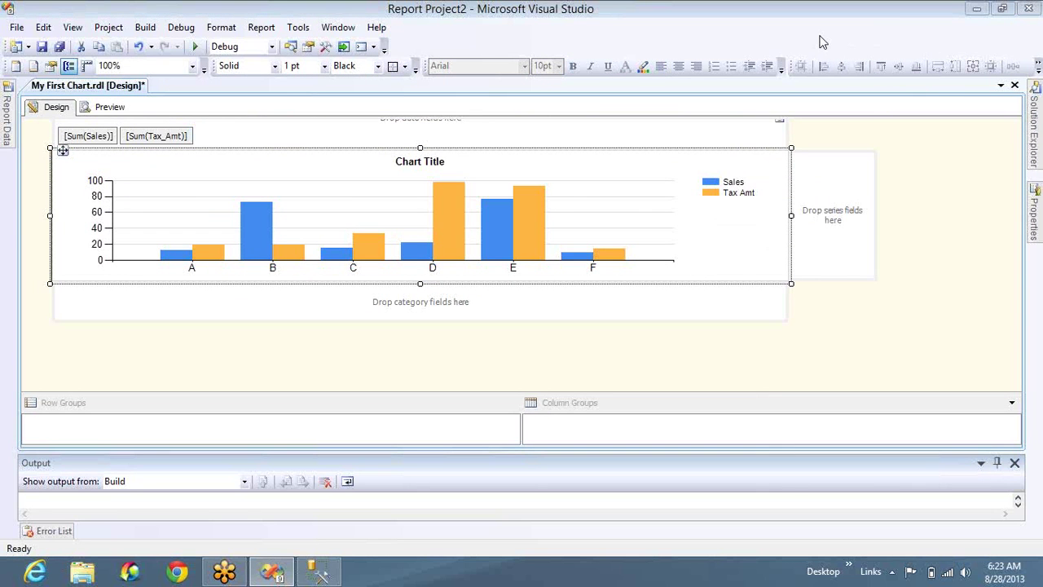
# Step: Add Categories to the chart's series fields and preview Sales and Tax_Amt per category
pyautogui.click(867, 159)
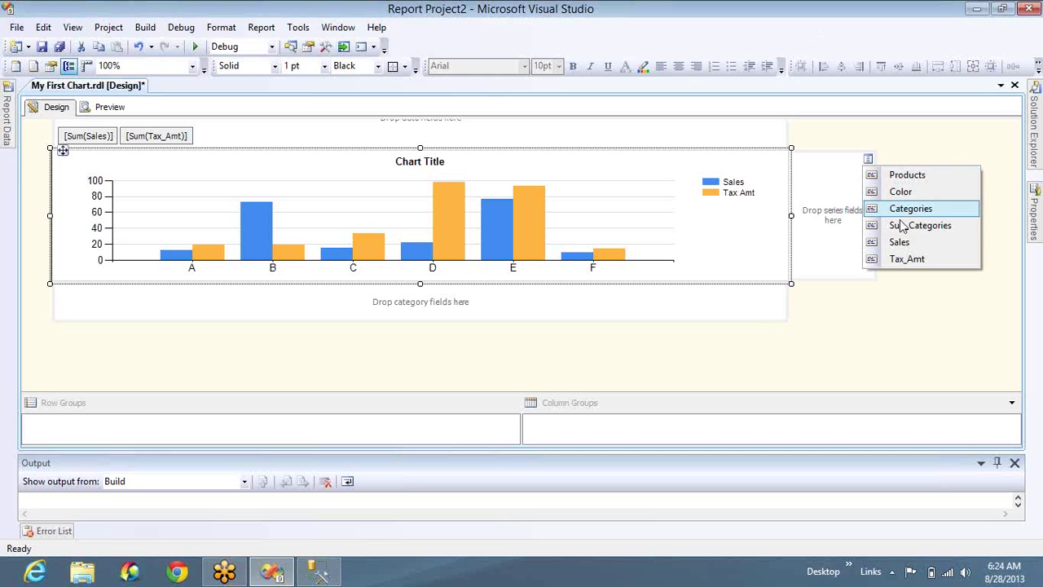
pyautogui.click(909, 208)
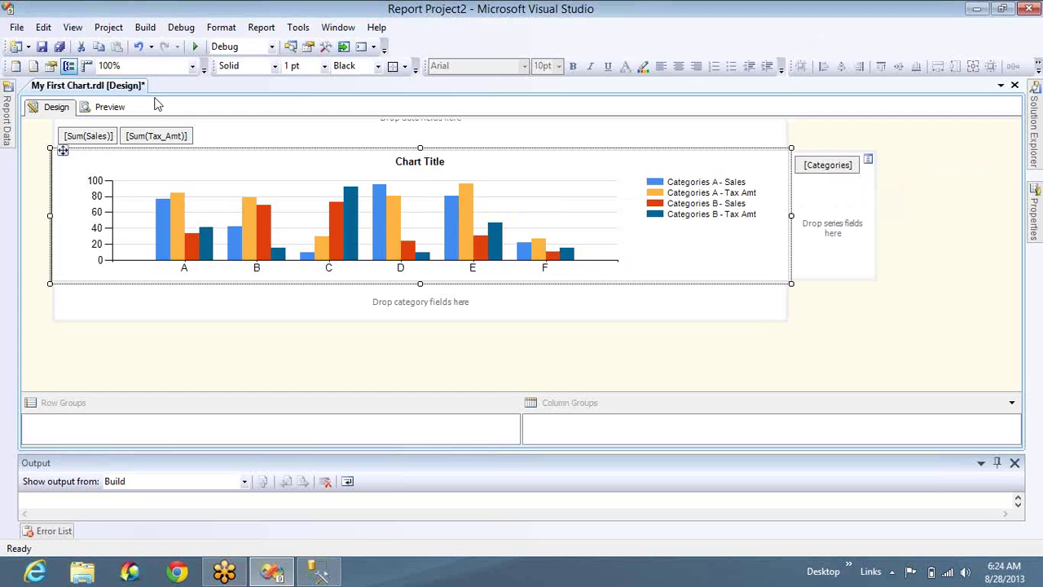
pyautogui.click(108, 107)
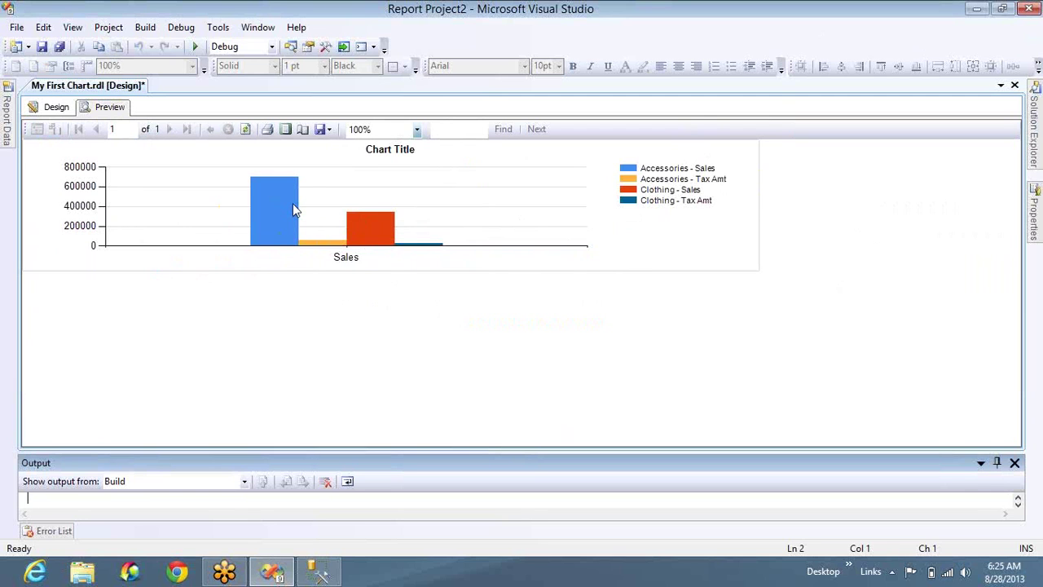
# Step: Switch to SQL Server Management Studio, examine the Accessories and Bikes rows in the query results, and return to the report preview
pyautogui.click(316, 573)
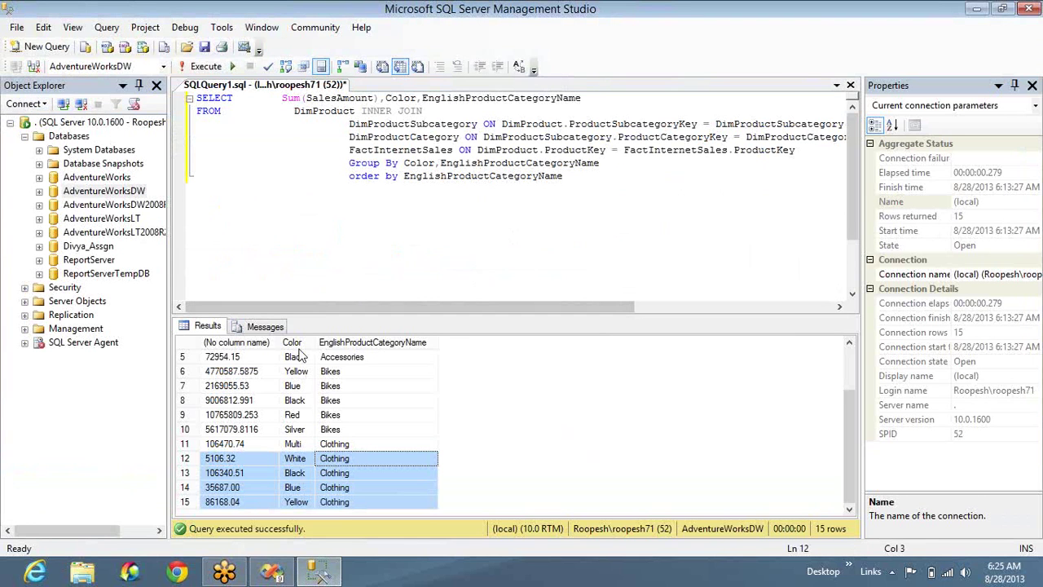
pyautogui.click(361, 356)
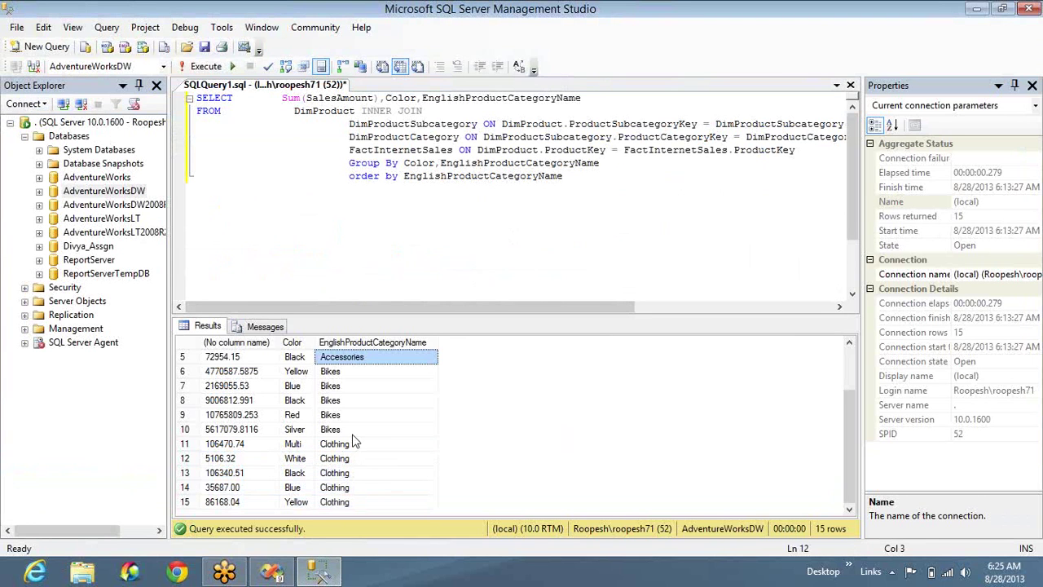
pyautogui.keyDown('shift'); pyautogui.click(354, 435); pyautogui.keyUp('shift')
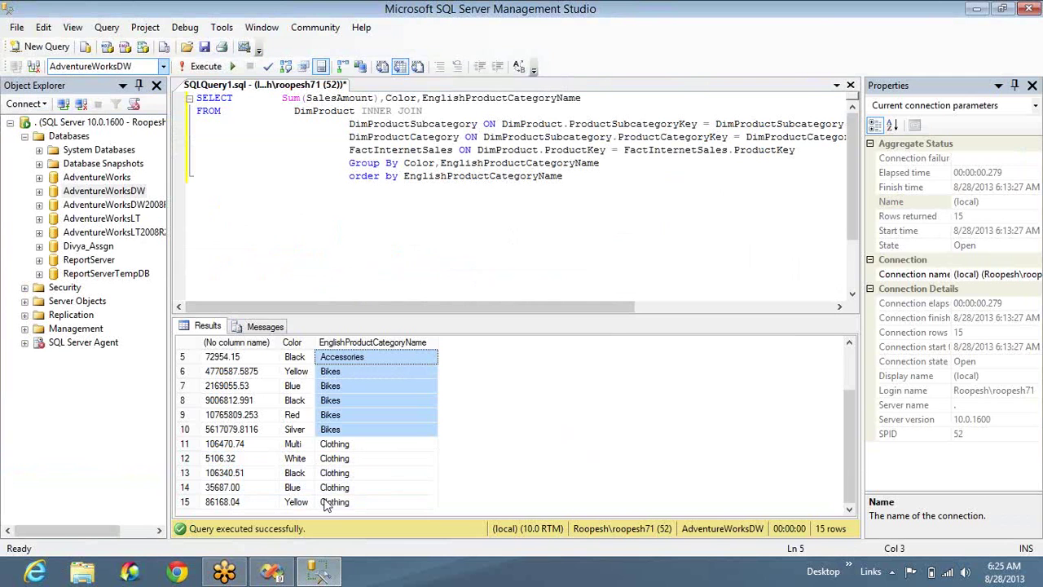
pyautogui.click(277, 570)
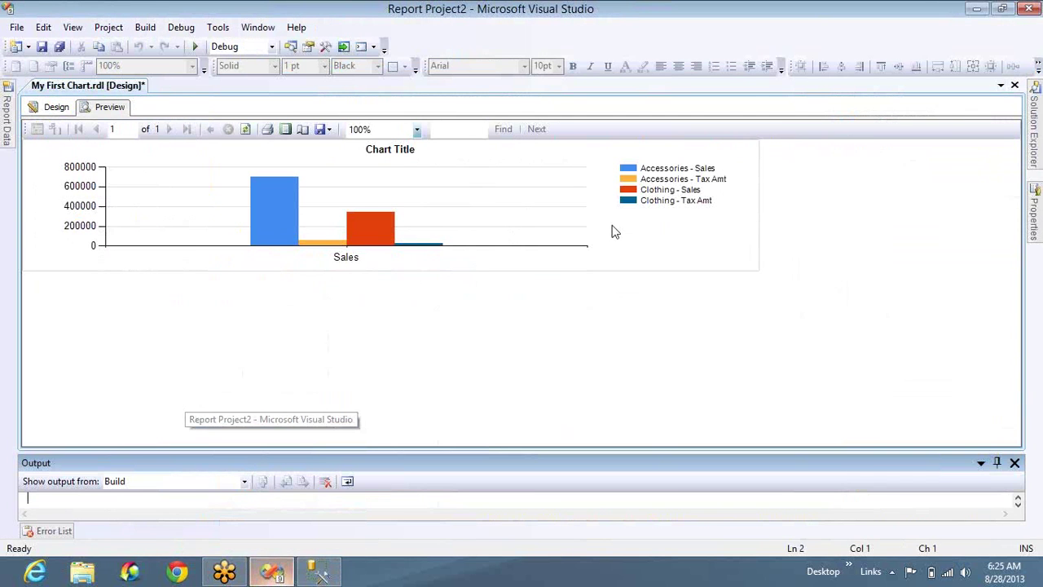
# Step: In the report design, add Color as a second series field after Categories and delete the Tax_Amt data field
pyautogui.click(66, 109)
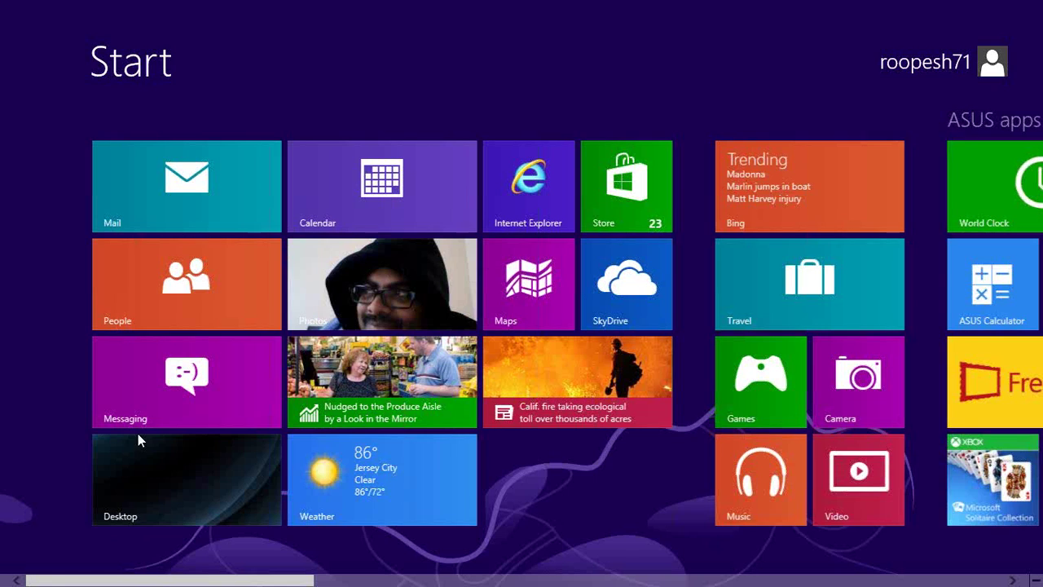
pyautogui.click(152, 454)
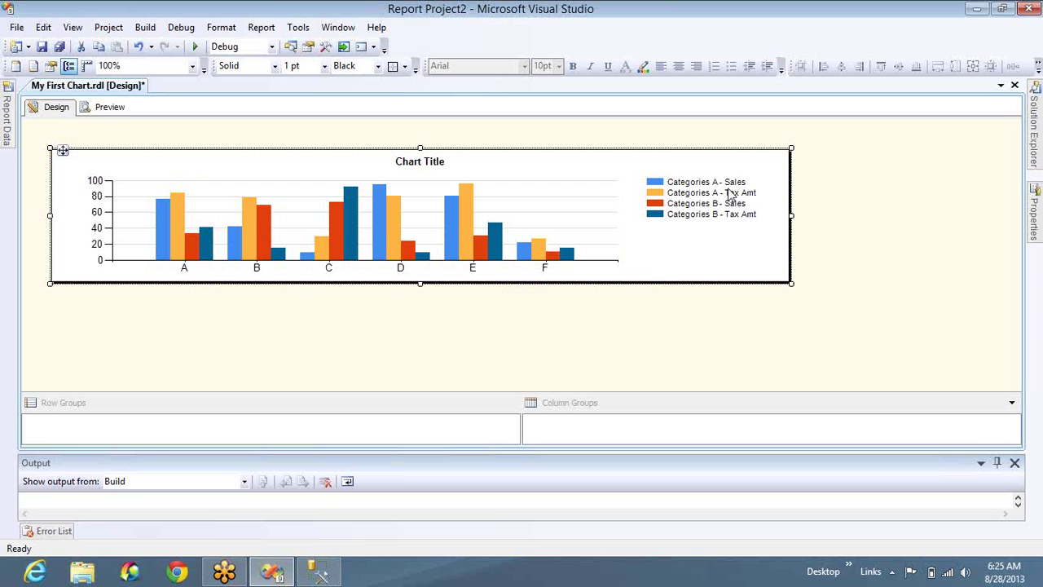
pyautogui.click(868, 159)
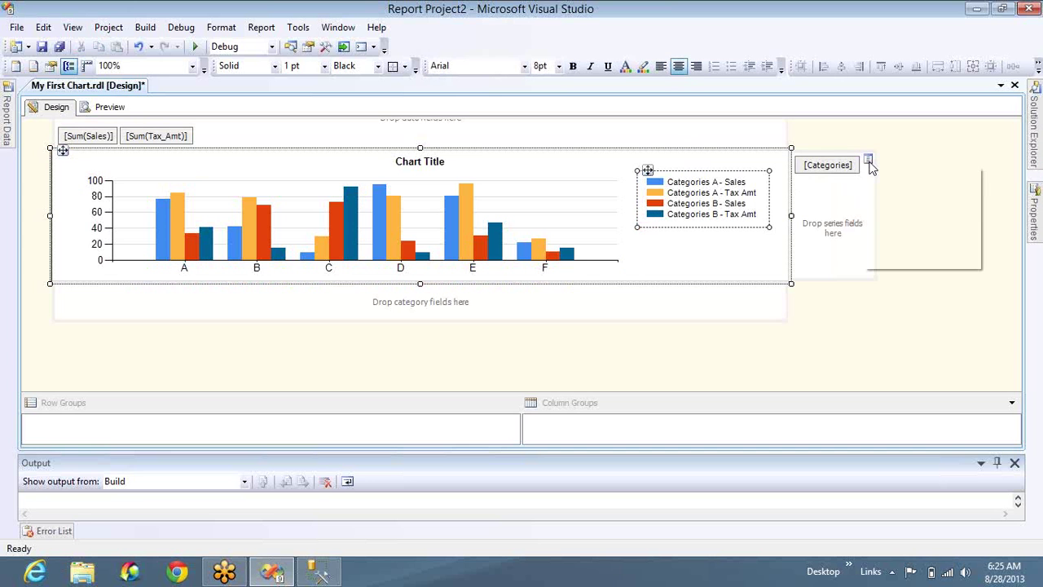
pyautogui.click(156, 136)
pyautogui.press('Delete')
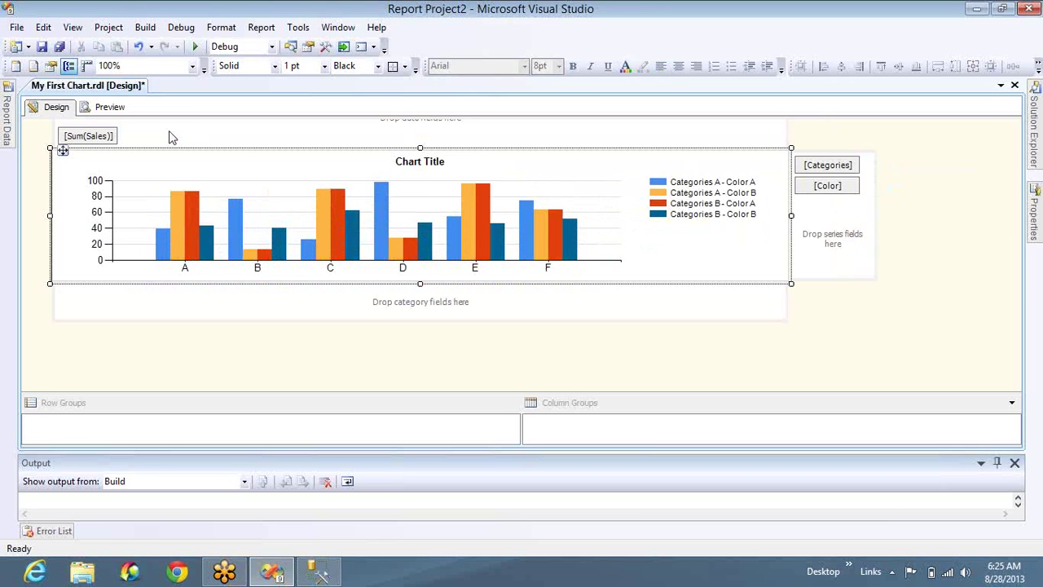
# Step: Delete the Categories <> Bikes filter from the ADV_DS dataset and apply the change
pyautogui.click(8, 130)
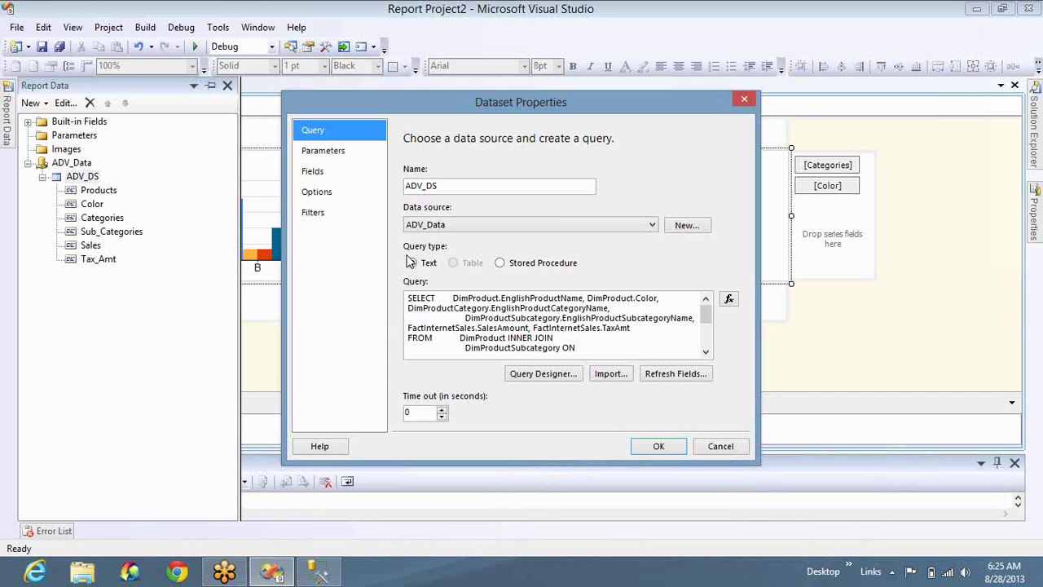
pyautogui.click(320, 219)
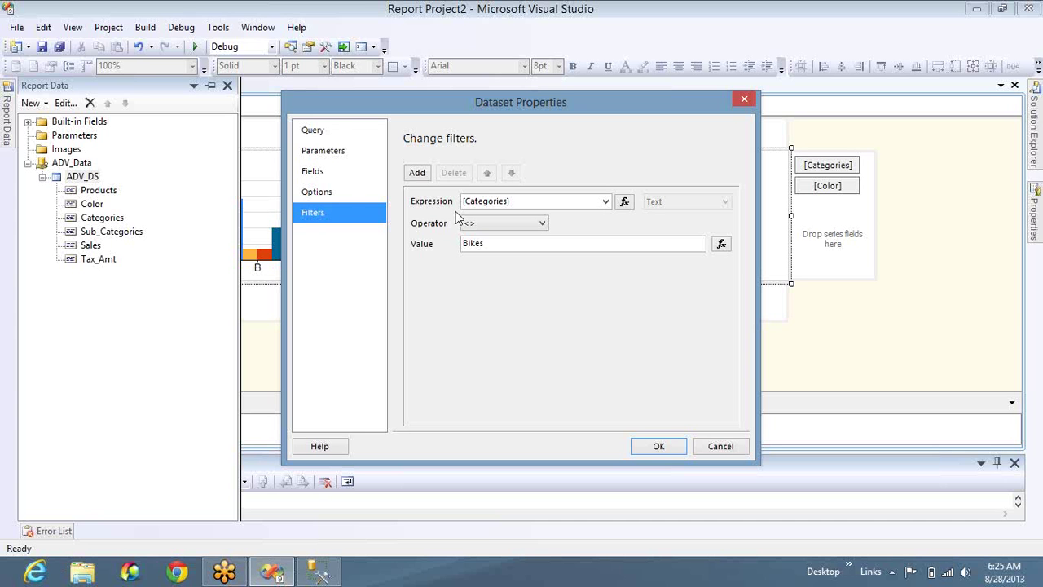
pyautogui.click(456, 219)
pyautogui.click(454, 172)
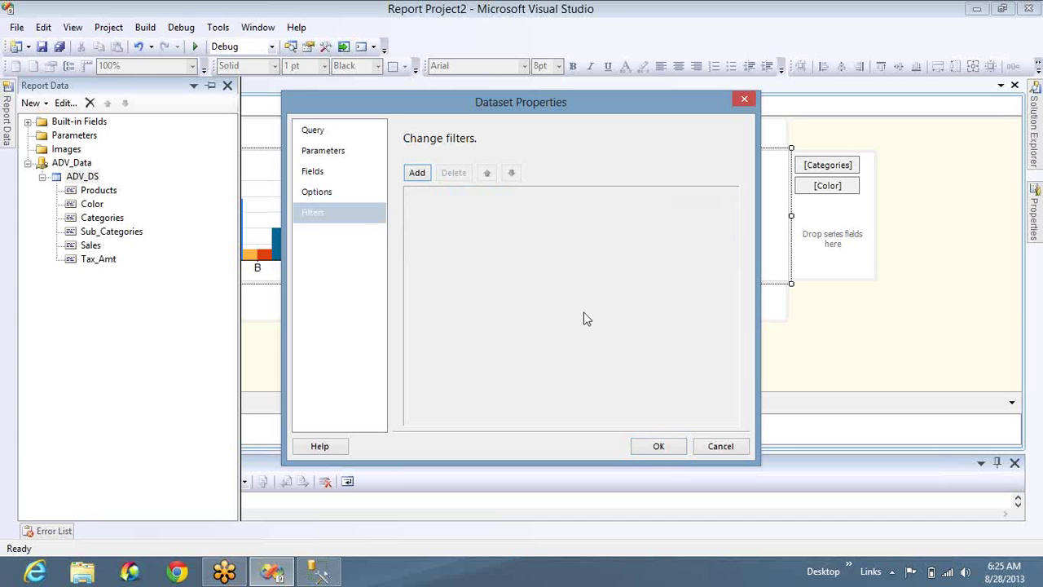
pyautogui.click(649, 448)
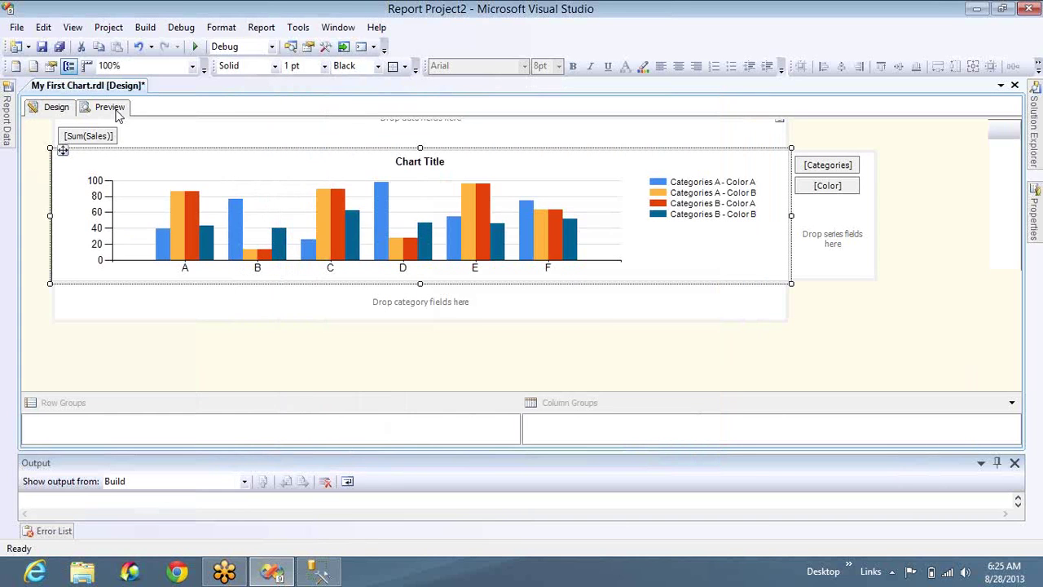
# Step: Preview the chart without the filter, examine the Accessories rows in SQL Server Management Studio's query results, and return to the report preview
pyautogui.click(115, 111)
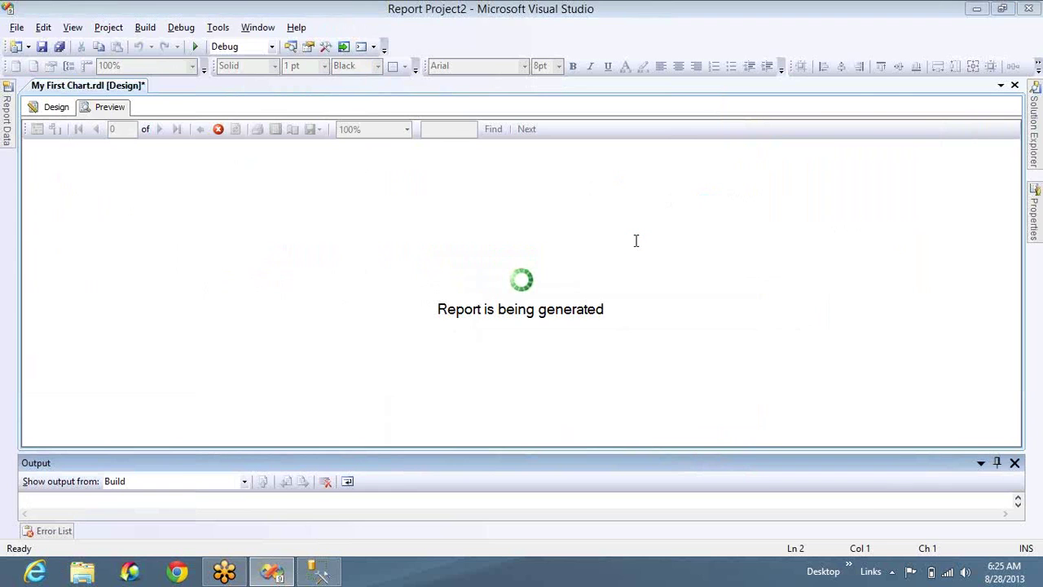
pyautogui.hotkey('alt', 'Tab')
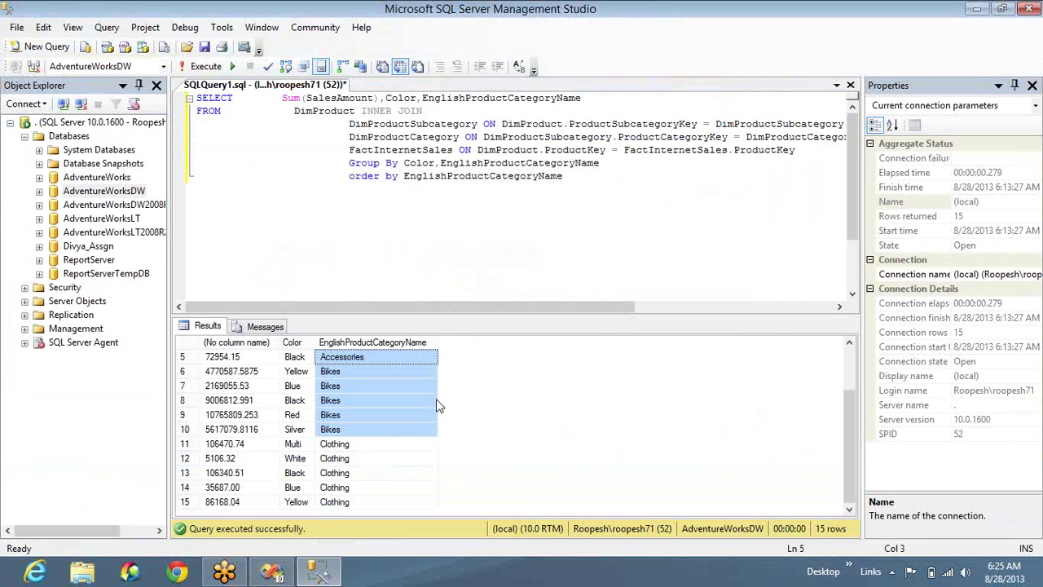
pyautogui.click(359, 362)
pyautogui.press('Up')
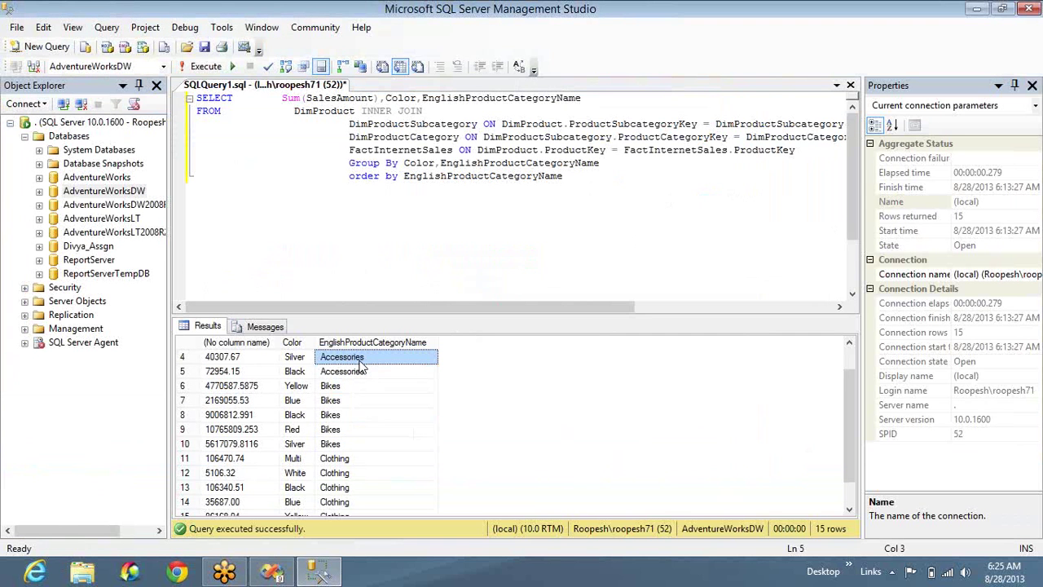
pyautogui.press('Up')
pyautogui.press('Up')
pyautogui.press('Up')
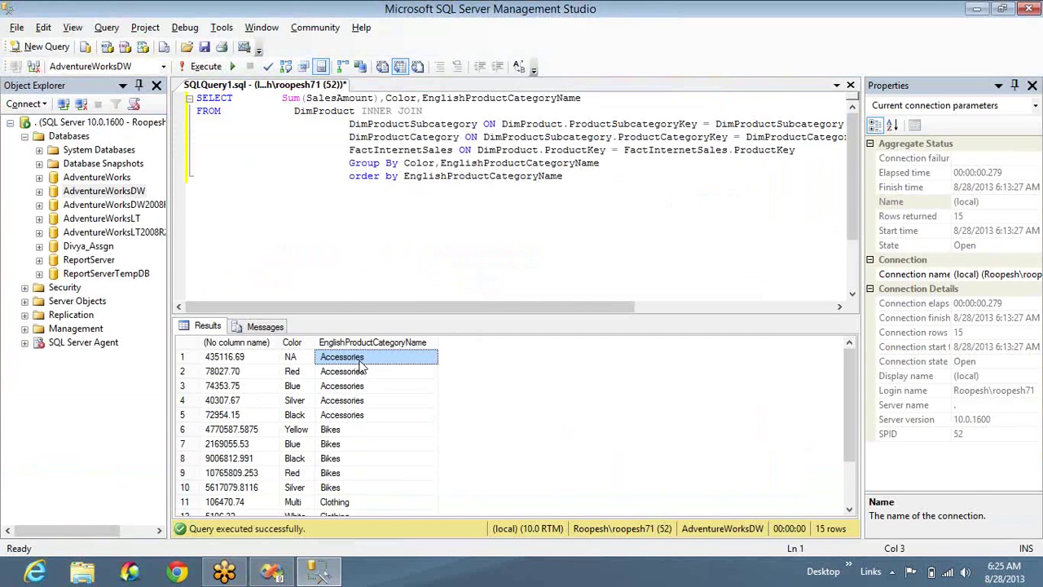
pyautogui.hotkey('alt', 'Tab')
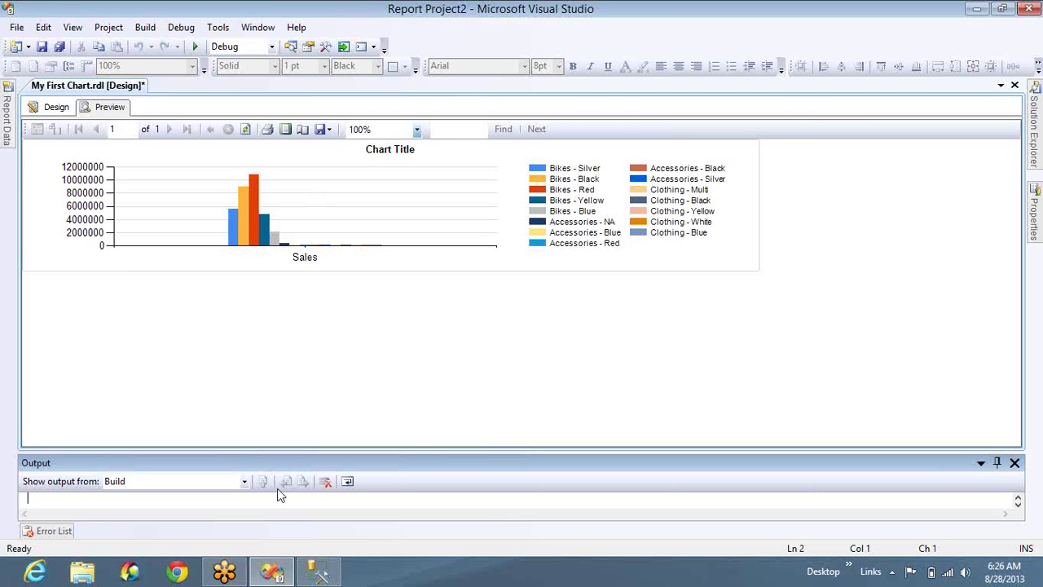
# Step: Switch to SQL Server Management Studio and start a new query selecting SalesAmount from FactInternetSales with alias A
pyautogui.click(333, 570)
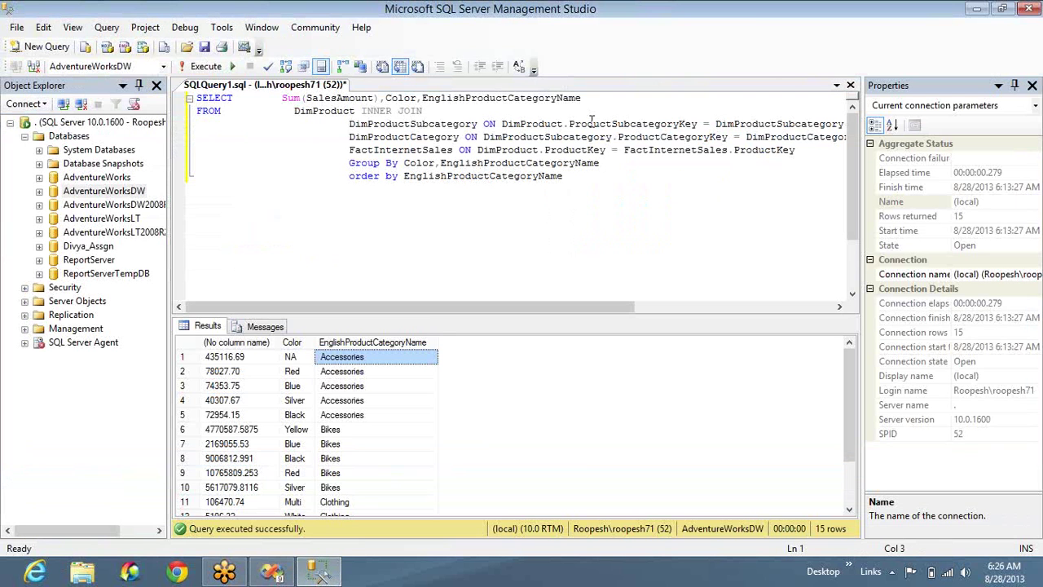
pyautogui.hotkey('ctrl', 'a')
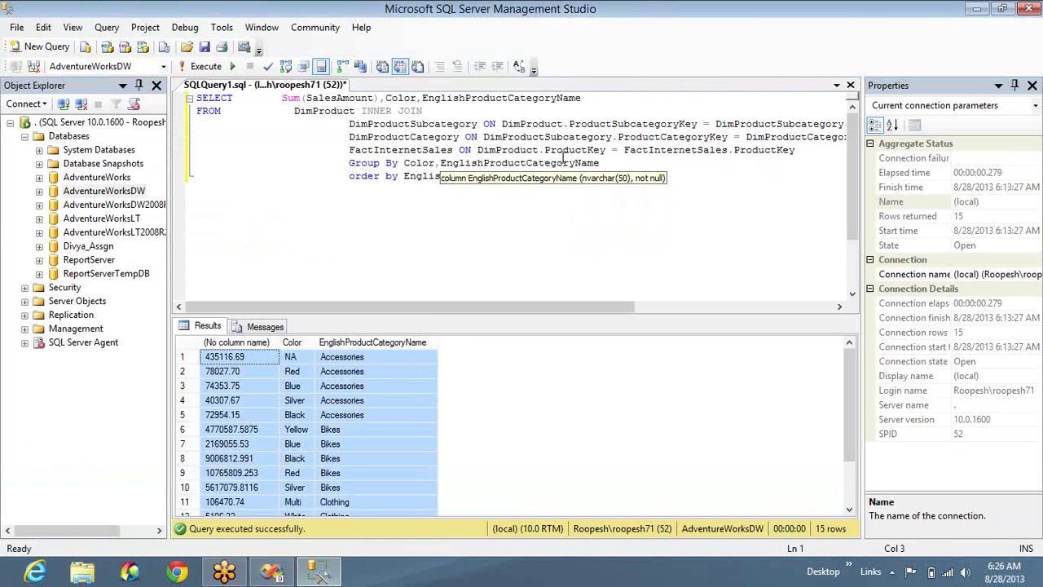
pyautogui.click(440, 113)
pyautogui.hotkey('ctrl', 'shift', 'Home')
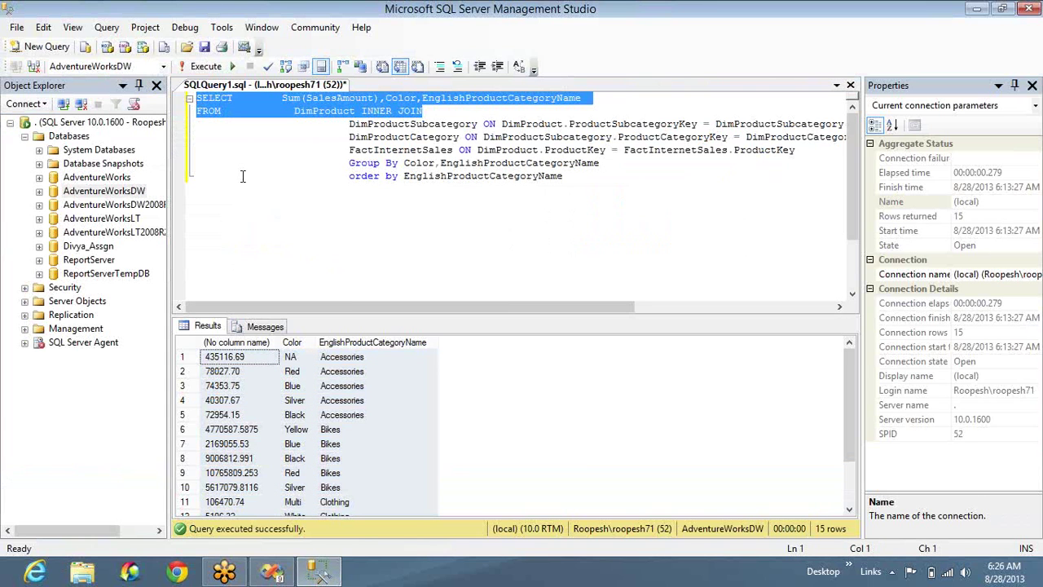
pyautogui.click(288, 197)
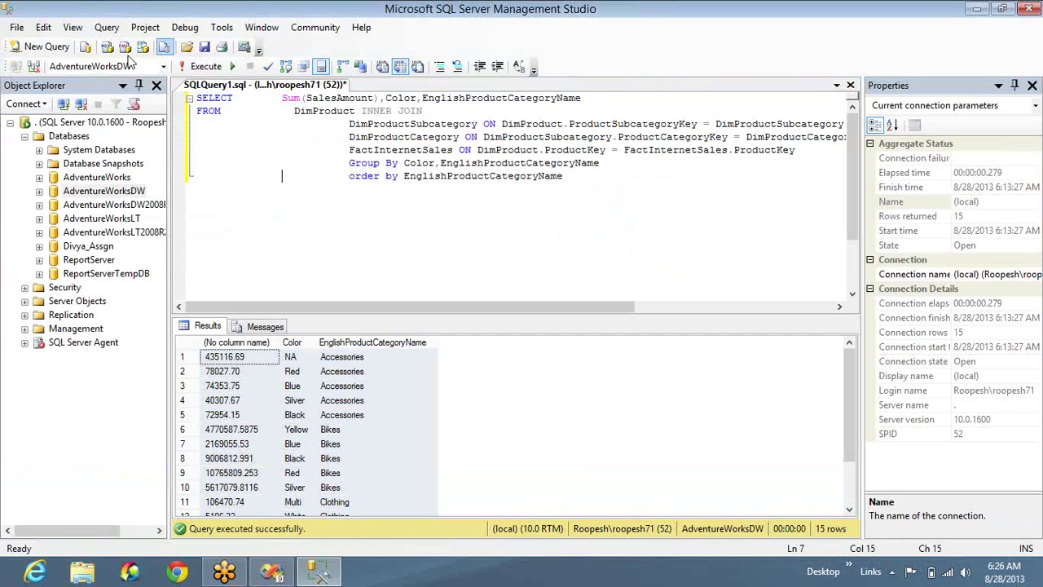
pyautogui.click(46, 47)
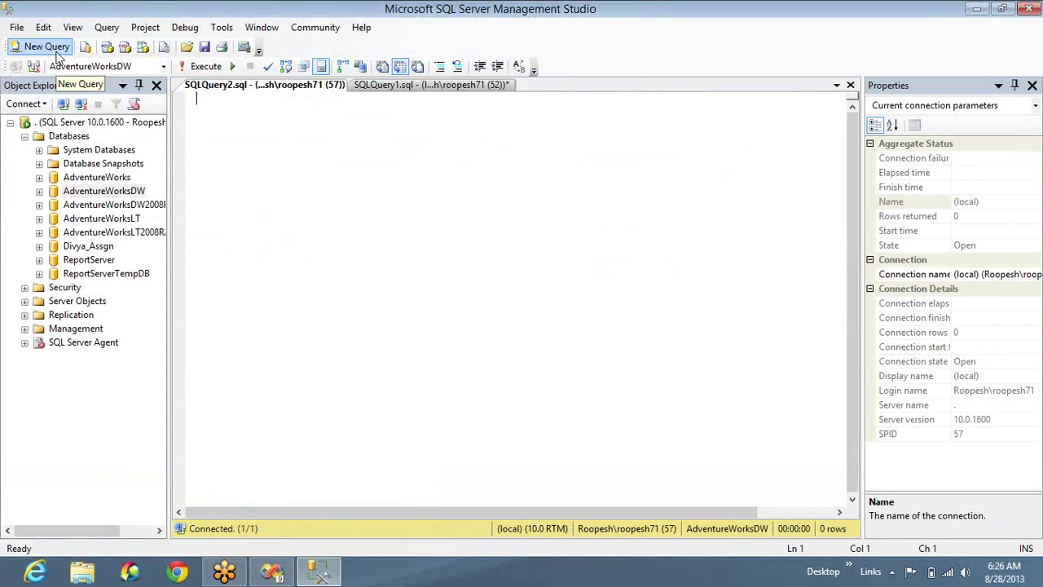
pyautogui.write('Sele')
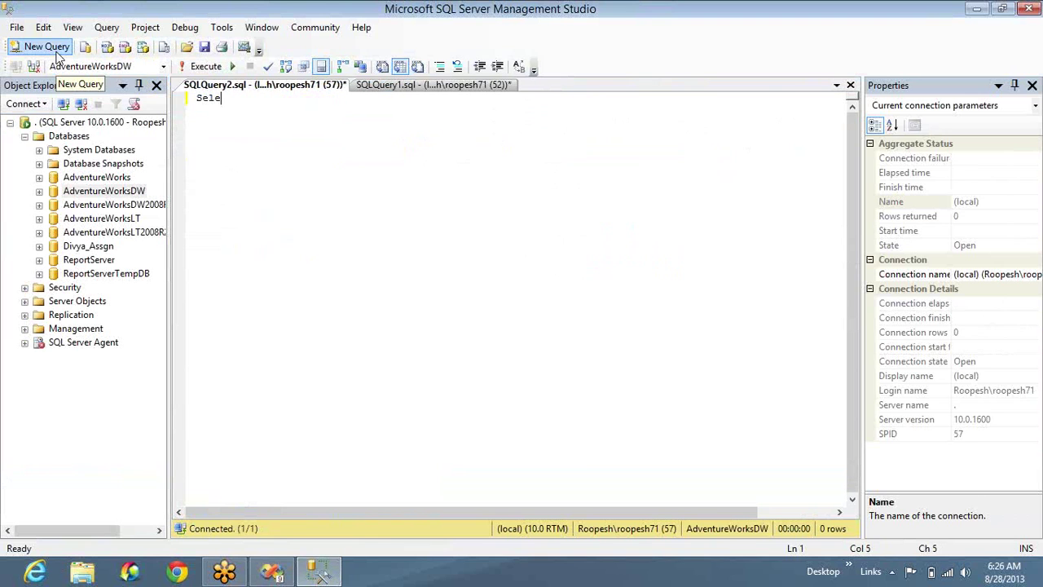
pyautogui.write('ct Sum')
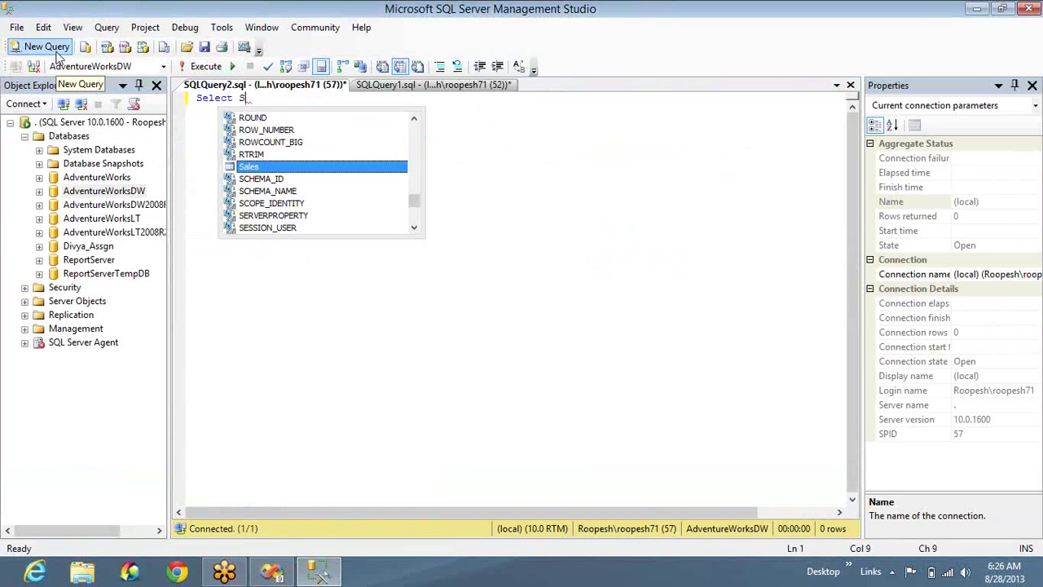
pyautogui.press('BackSpace')
pyautogui.press('BackSpace')
pyautogui.press('BackSpace')
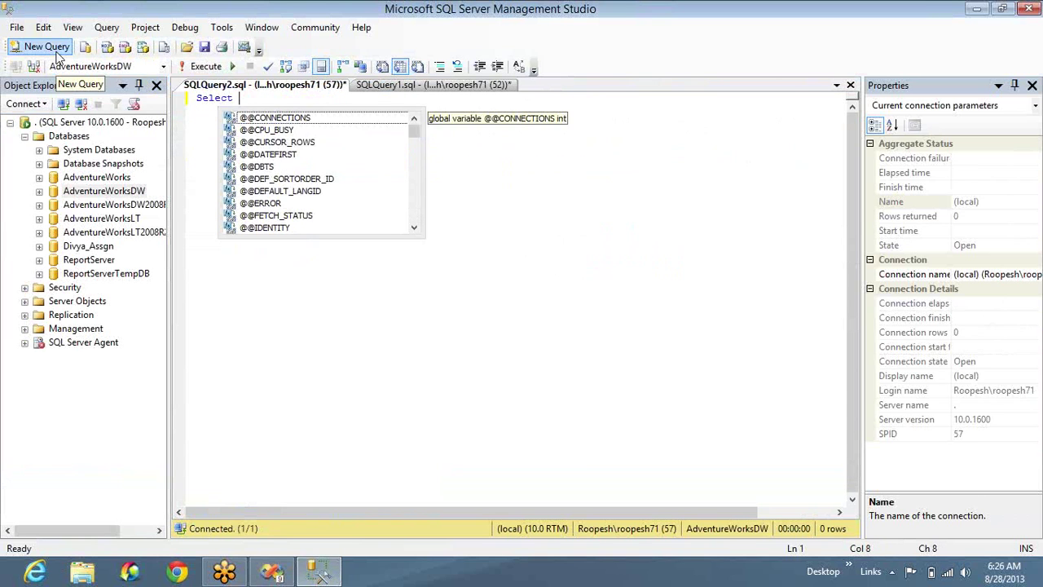
pyautogui.write('SalesAmou')
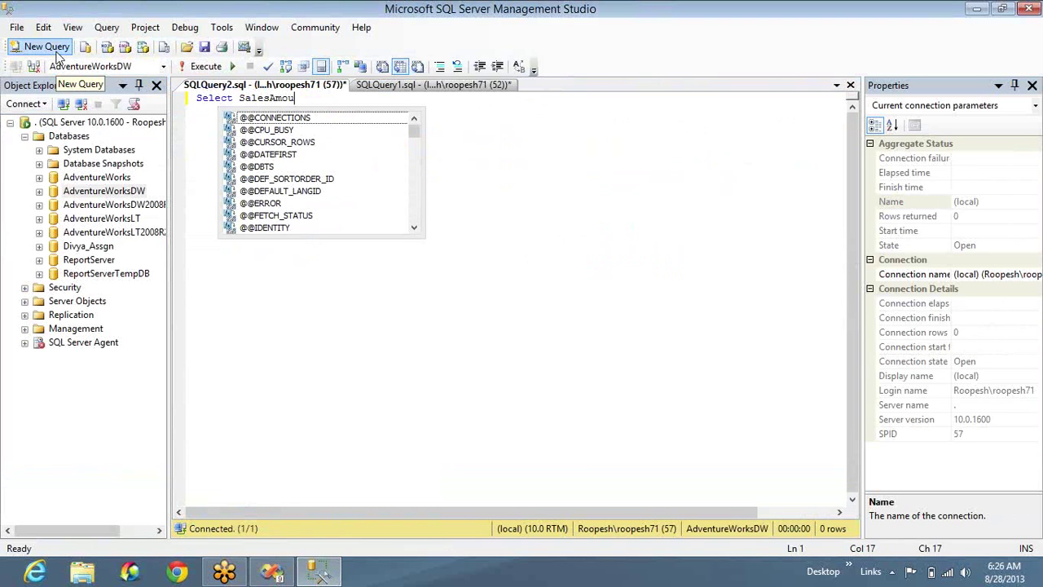
pyautogui.write('nt from DA')
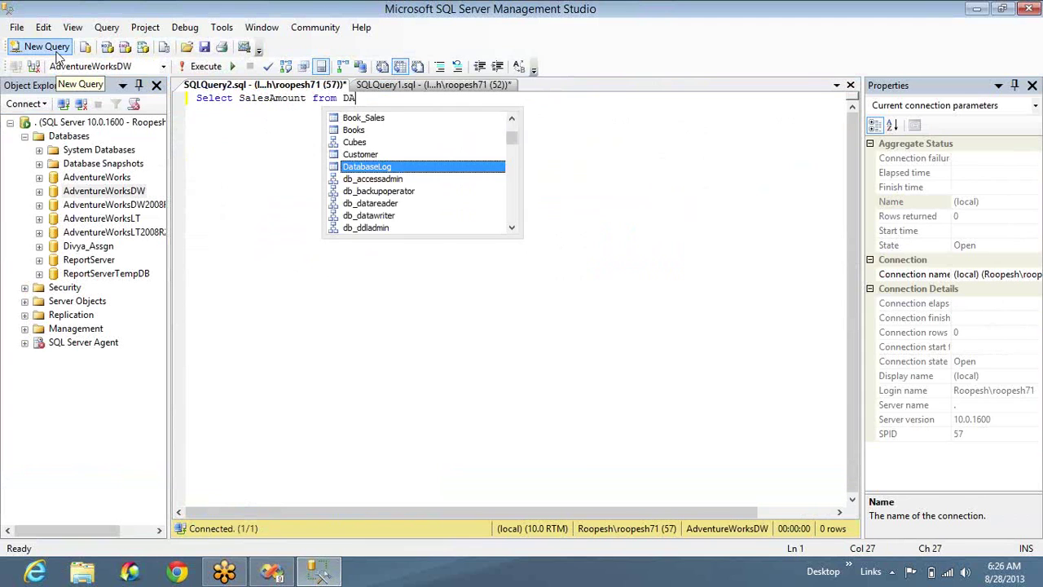
pyautogui.press('BackSpace')
pyautogui.press('BackSpace')
pyautogui.write('Fact')
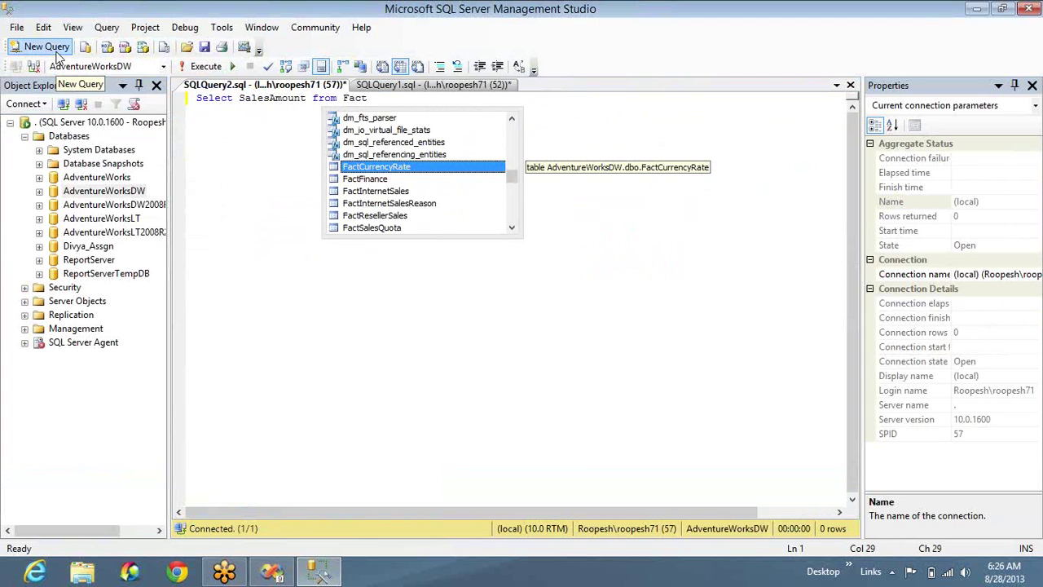
pyautogui.write('InternetSales A')
pyautogui.press('Return')
# Step: Add an inner join to DimTime with alias B on A.DueDateKey = B.TimeKey
pyautogui.write('I')
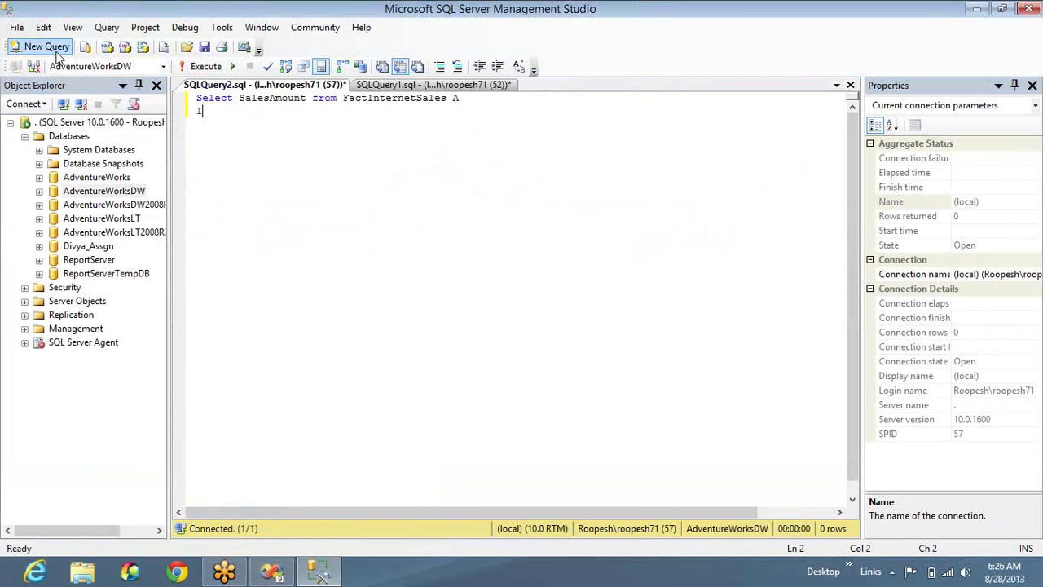
pyautogui.write('nner Join DimTi')
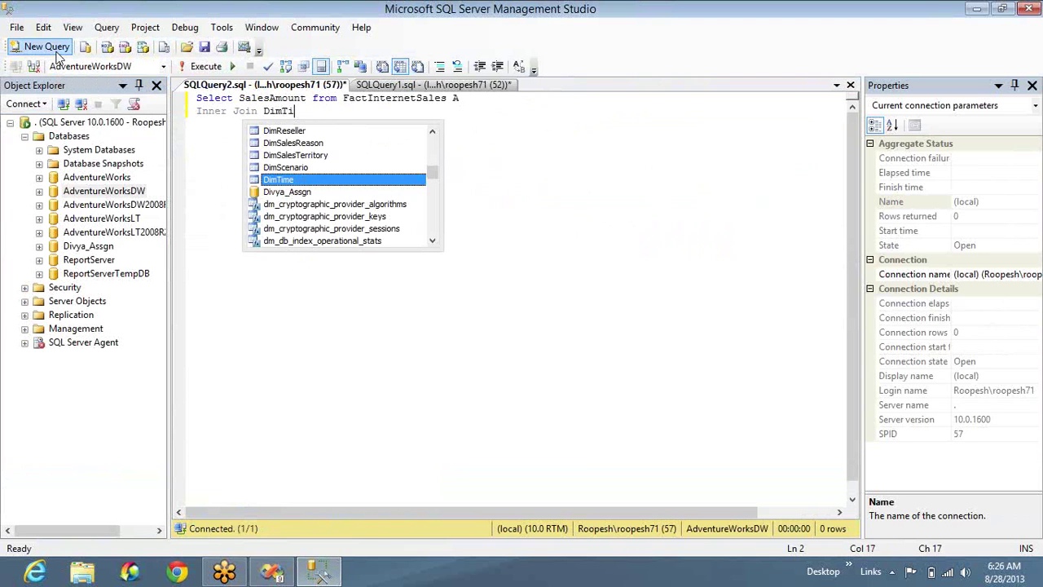
pyautogui.write('me B ')
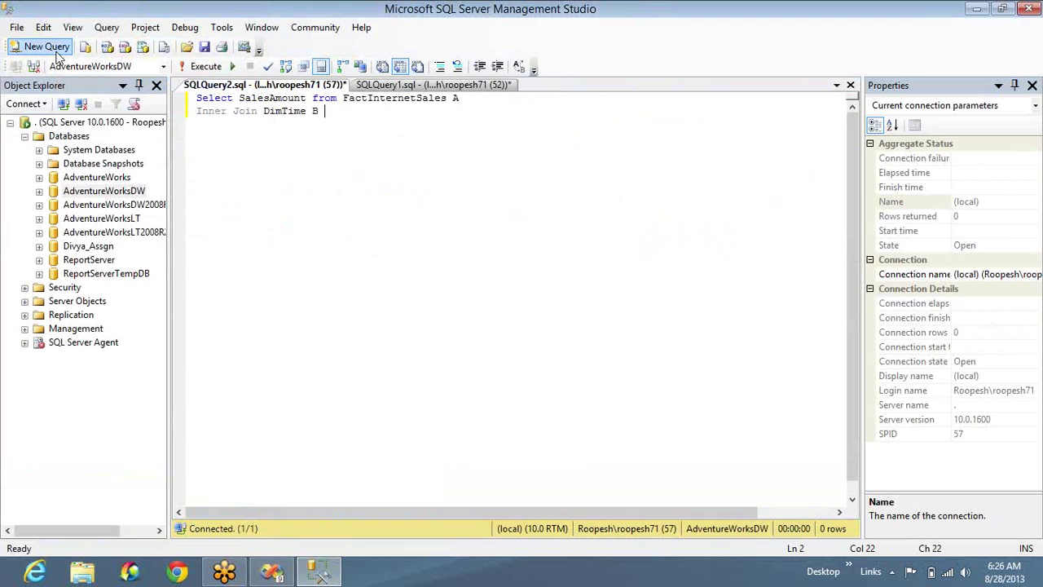
pyautogui.write('on A.')
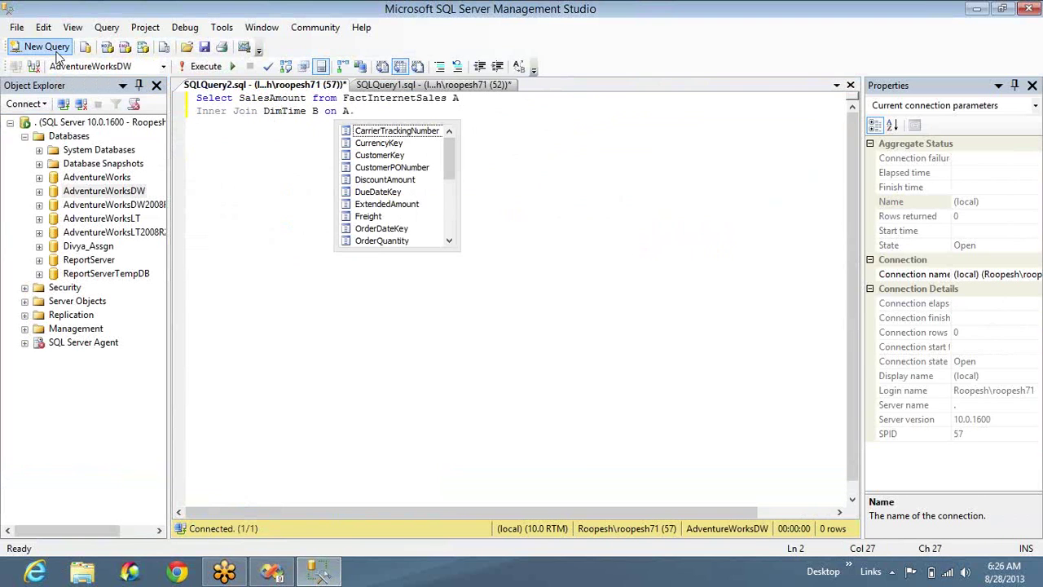
pyautogui.write('DueDateKey = ')
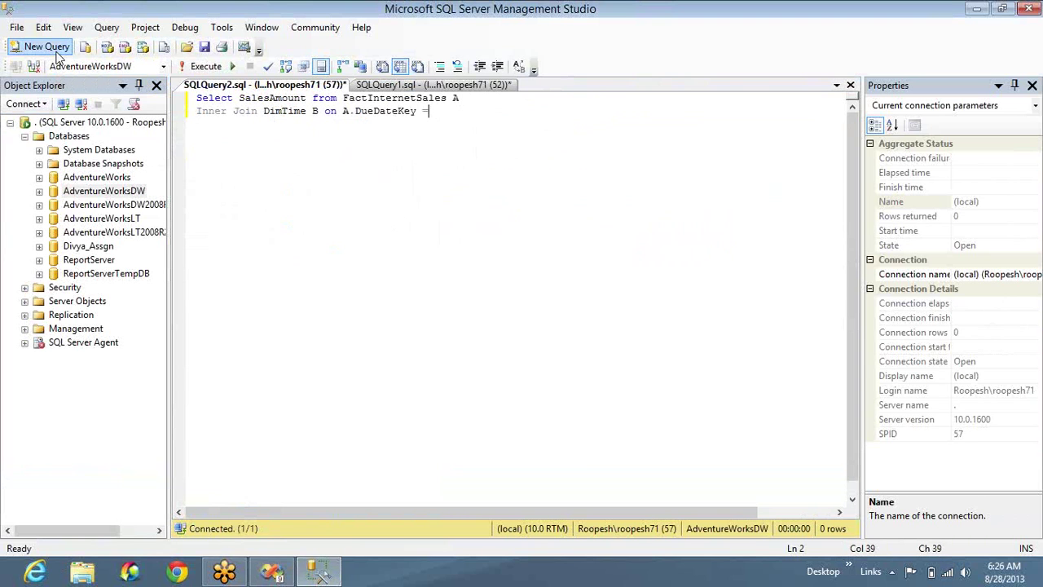
pyautogui.write('B.')
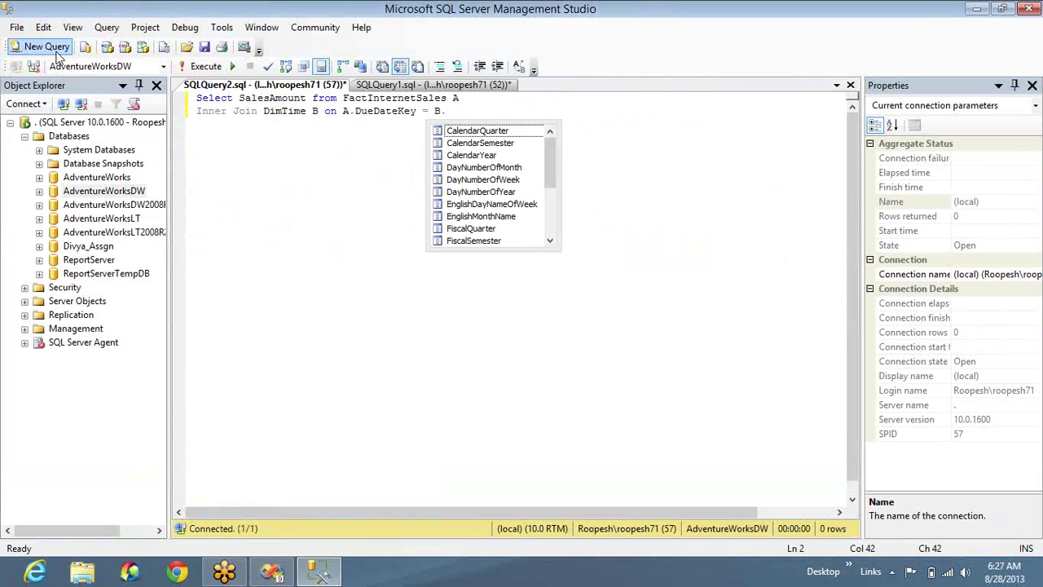
pyautogui.write('TimeKey')
# Step: Add EnglishMonthName and CalendarYear to the selected columns after SalesAmount and execute the query
pyautogui.press('Up')
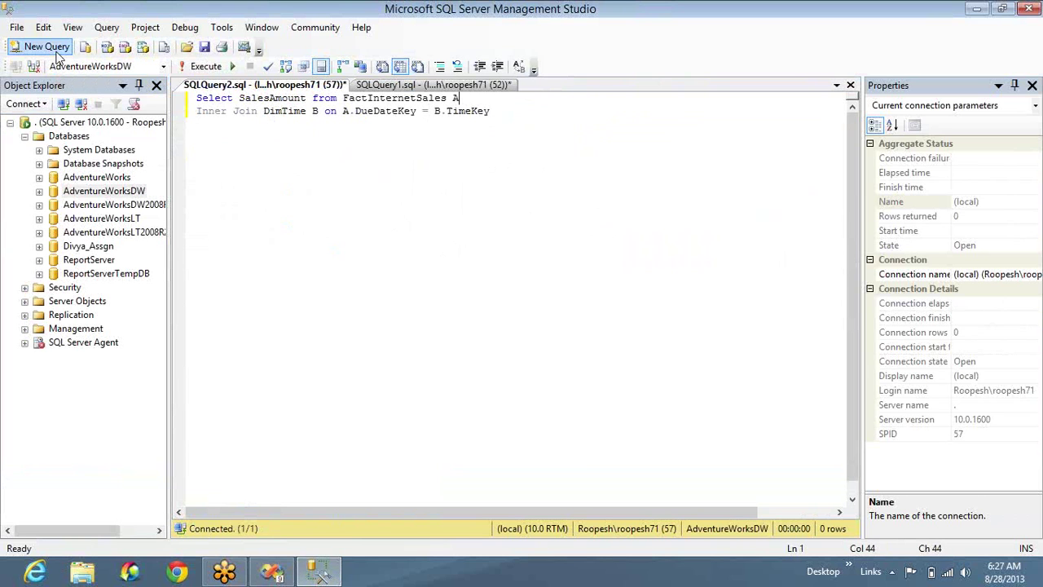
pyautogui.hotkey('ctrl', 'Left')
pyautogui.hotkey('ctrl', 'Left')
pyautogui.hotkey('ctrl', 'Left')
pyautogui.hotkey('ctrl', 'Left')
pyautogui.press('Right')
pyautogui.press('Right')
pyautogui.press('Right')
pyautogui.press('Right')
pyautogui.press('Right')
pyautogui.press('Right')
pyautogui.press('Right')
pyautogui.press('Right')
pyautogui.press('Right')
pyautogui.press('Right')
pyautogui.press('Right')
pyautogui.write(',')
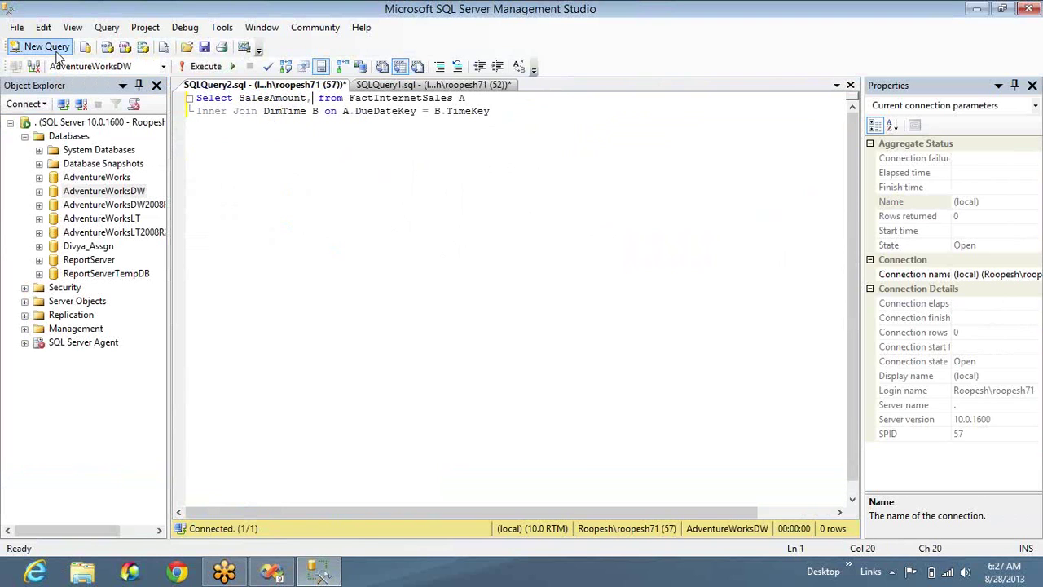
pyautogui.write('Eng')
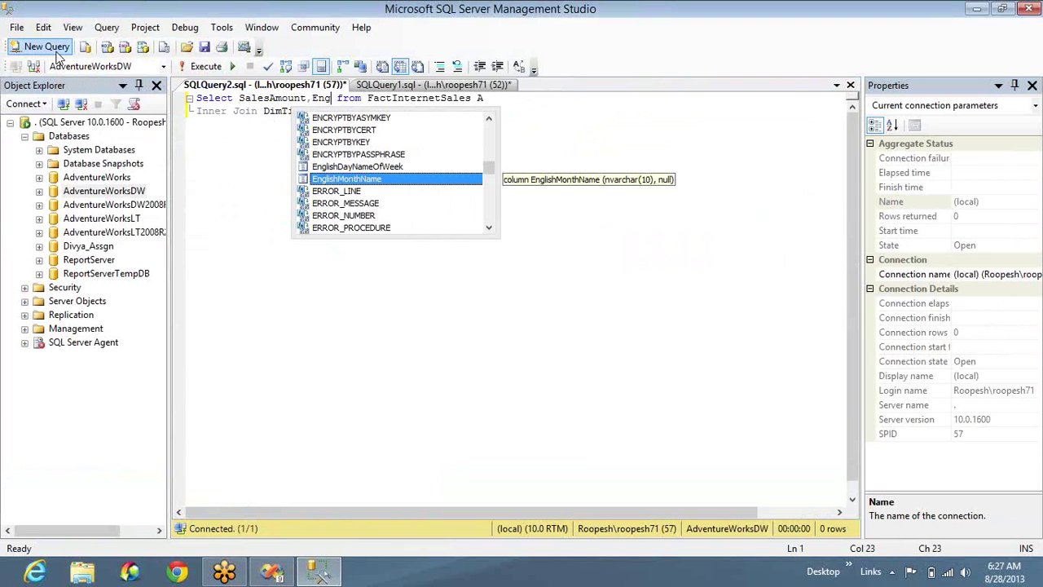
pyautogui.write(',C')
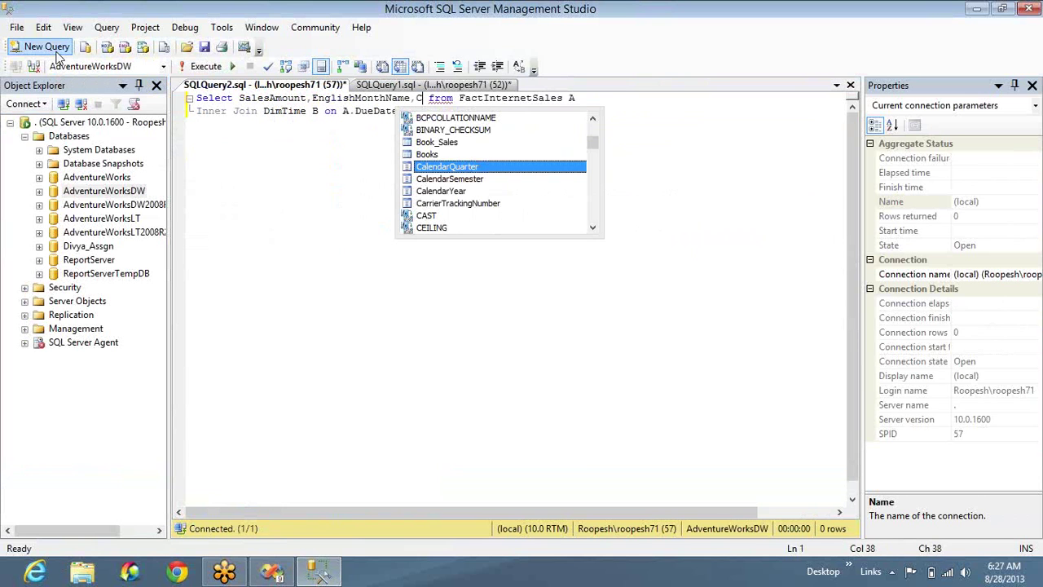
pyautogui.write('al')
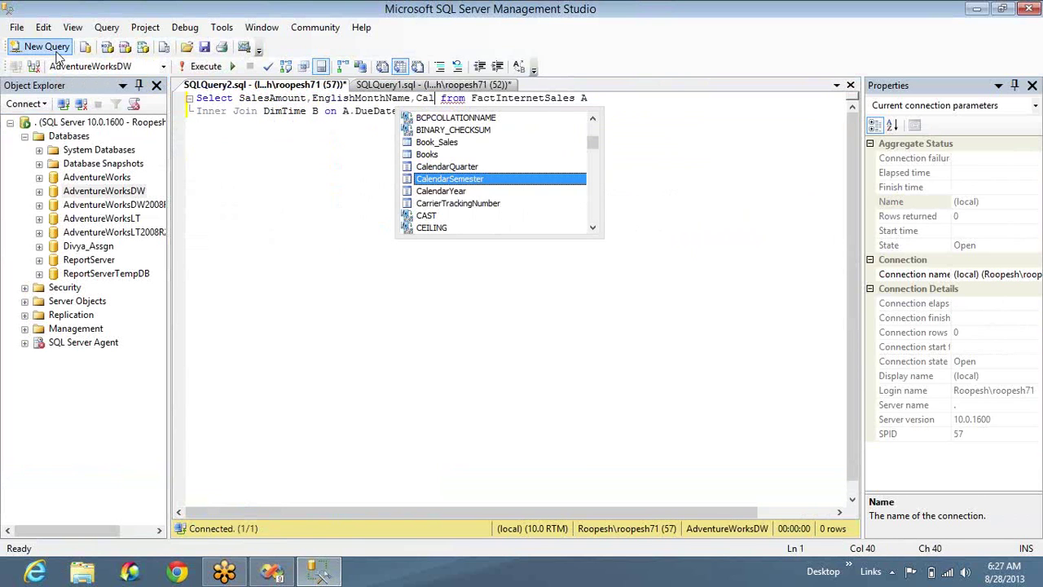
pyautogui.press('Down')
pyautogui.press('F5')
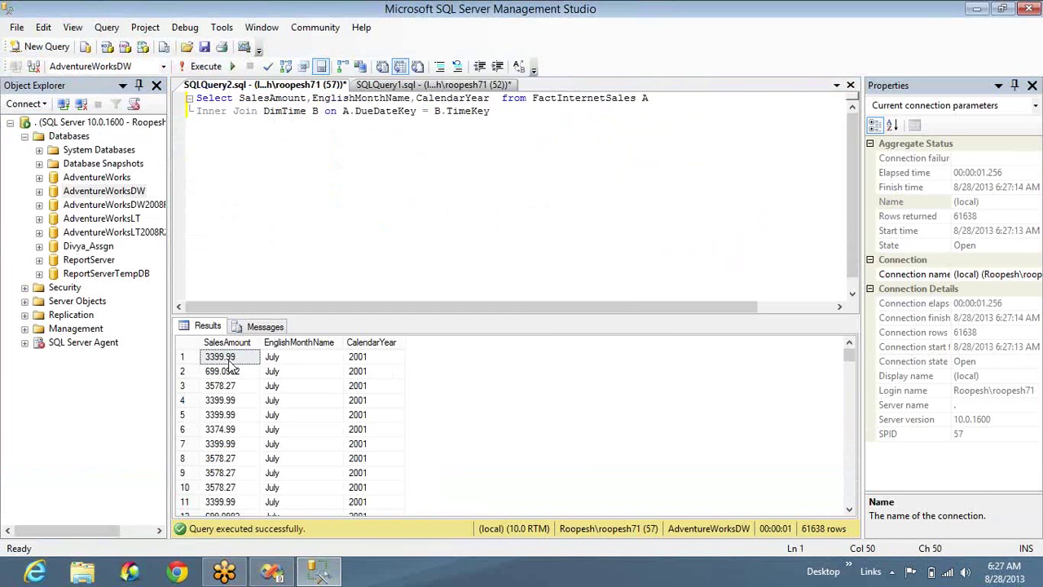
# Step: Copy the whole query text and switch back to the report's design view in Visual Studio
pyautogui.click(355, 246)
pyautogui.hotkey('ctrl', 'a')
pyautogui.hotkey('ctrl', 'c')
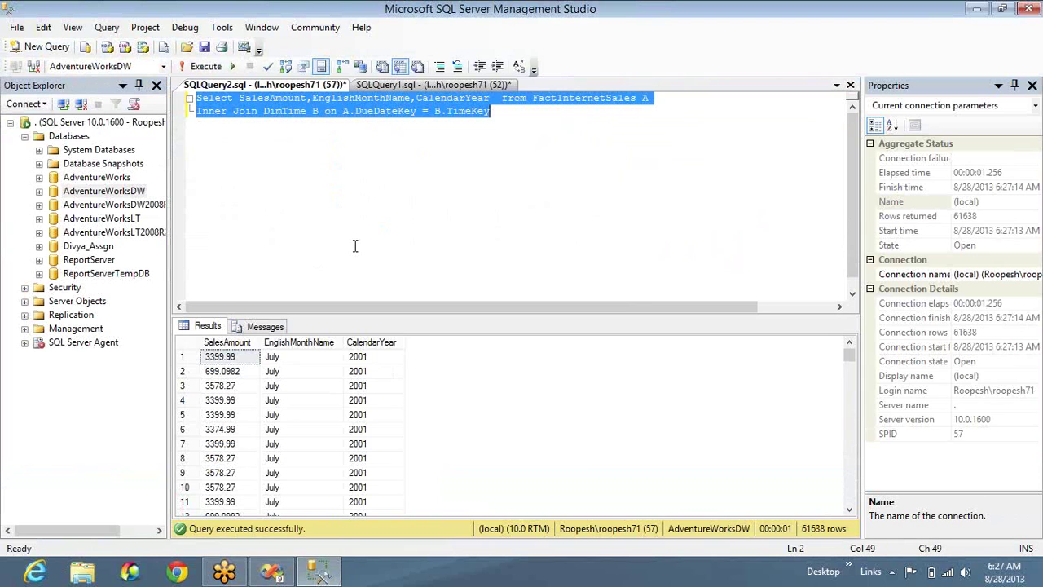
pyautogui.hotkey('alt', 'Tab')
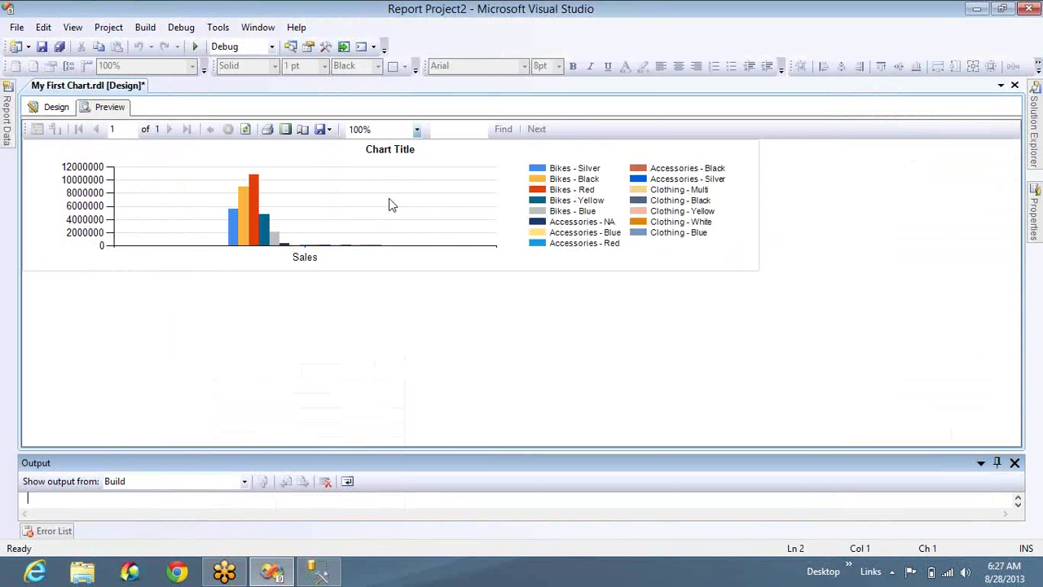
pyautogui.click(6, 121)
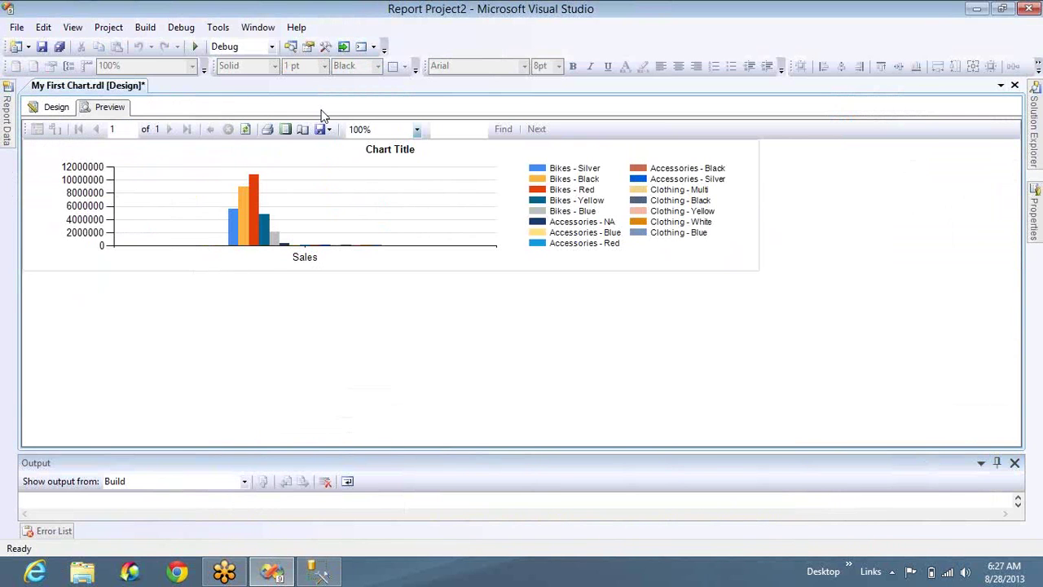
pyautogui.click(75, 99)
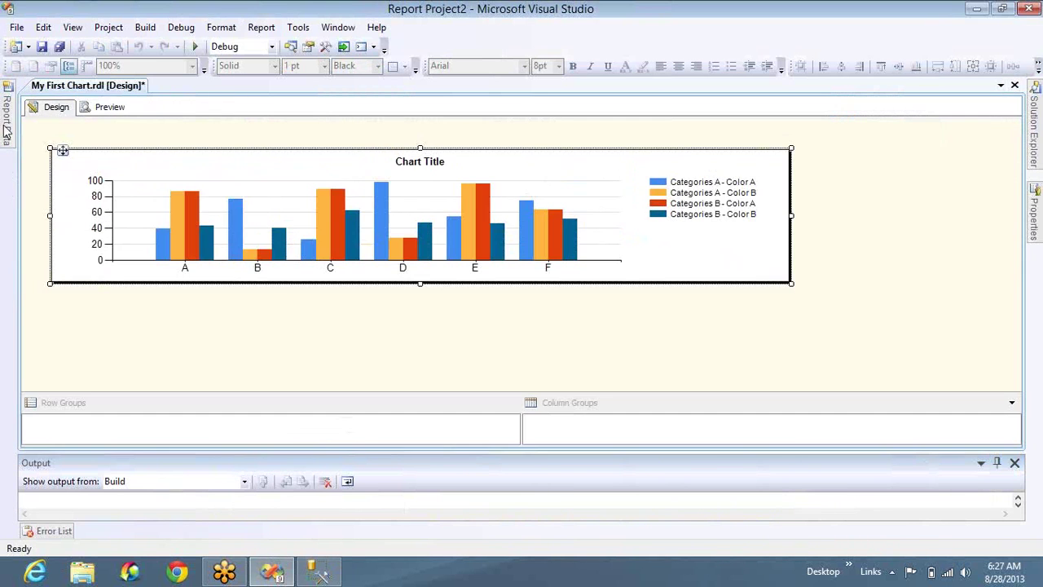
# Step: Replace the ADV_DS dataset's query with the copied SalesAmount, EnglishMonthName and CalendarYear query and apply the change
pyautogui.click(6, 127)
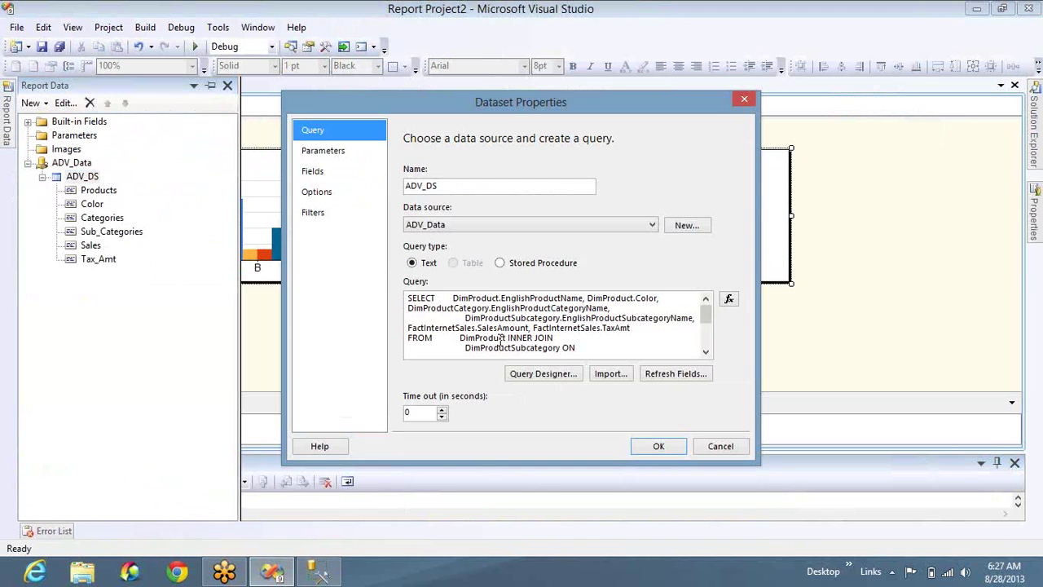
pyautogui.click(499, 334)
pyautogui.hotkey('ctrl', 'a')
pyautogui.hotkey('ctrl', 'v')
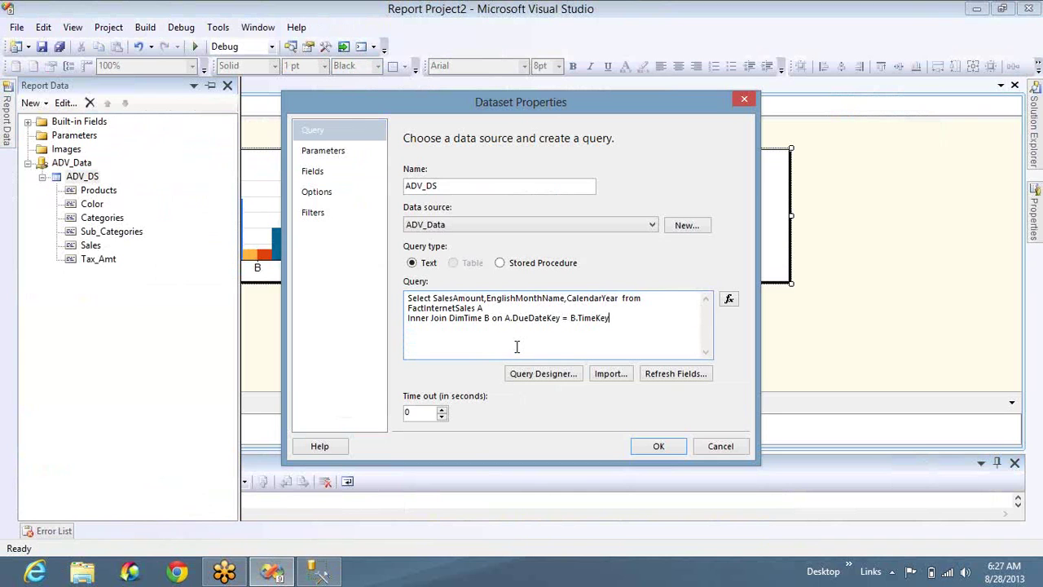
pyautogui.click(658, 446)
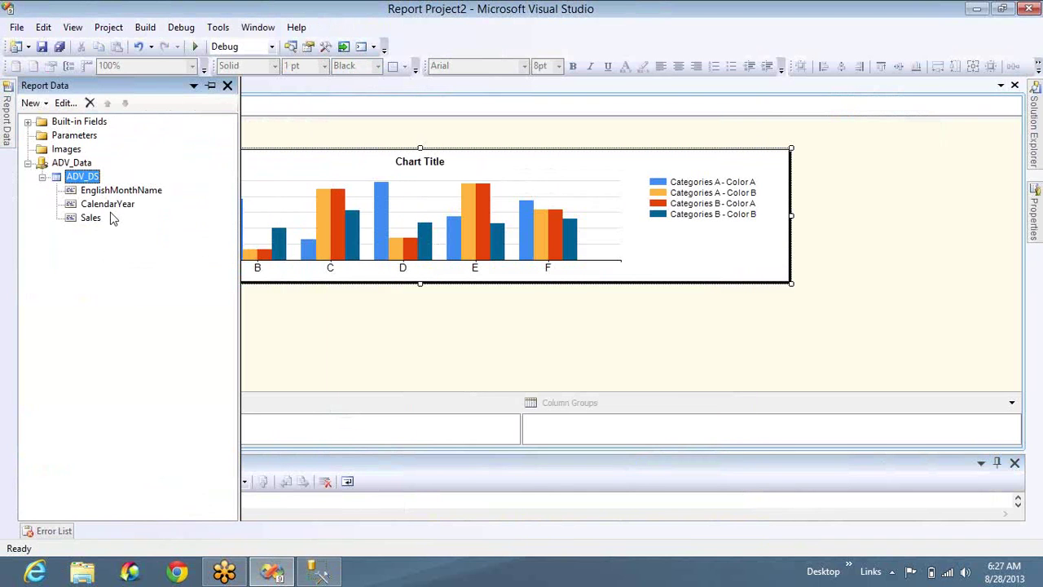
# Step: Add EnglishMonthName as the chart's category field, remove the Categories and Color series fields, and preview the report
pyautogui.click(95, 136)
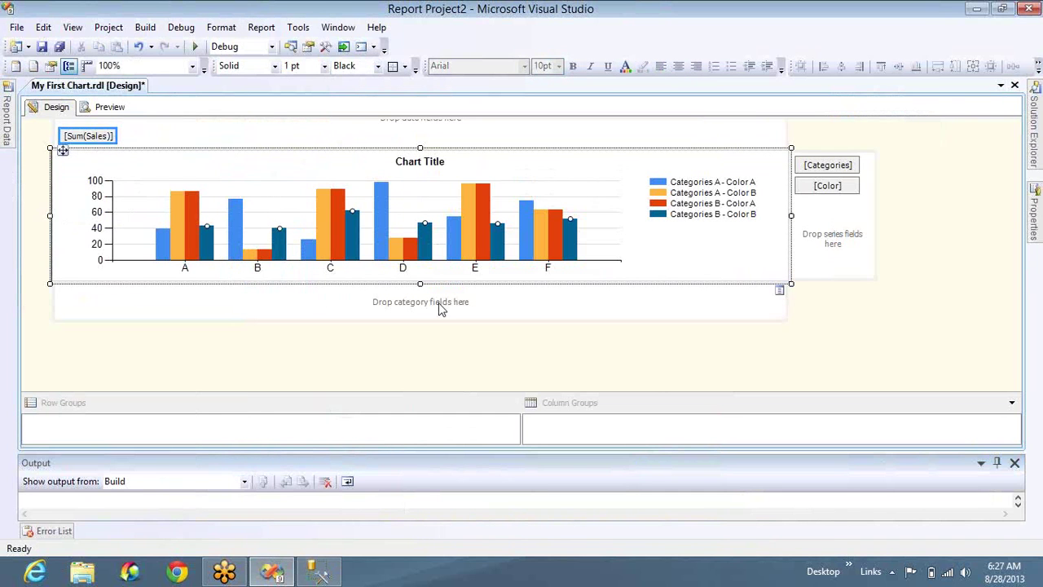
pyautogui.click(780, 291)
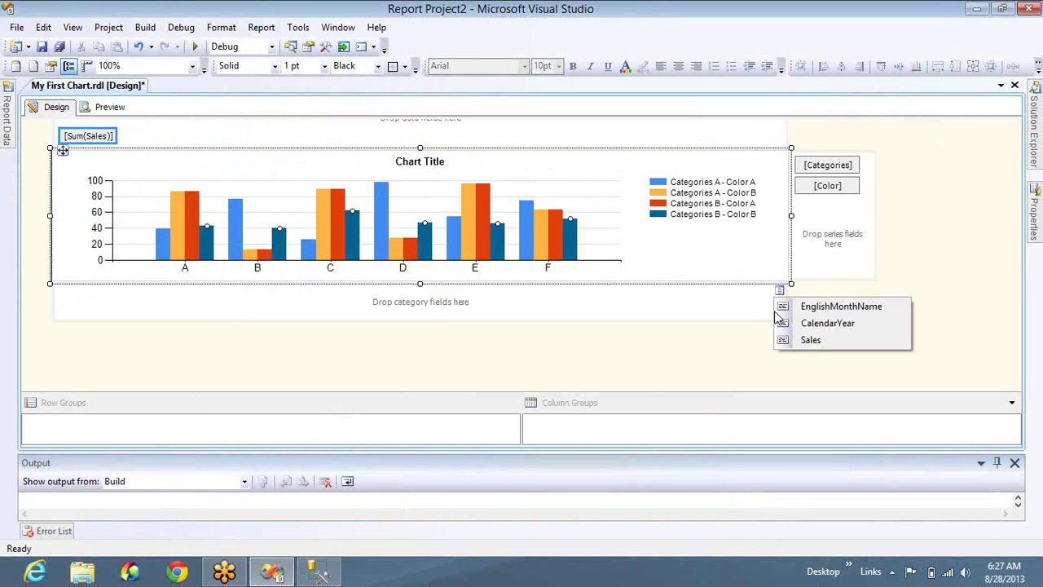
pyautogui.click(829, 168)
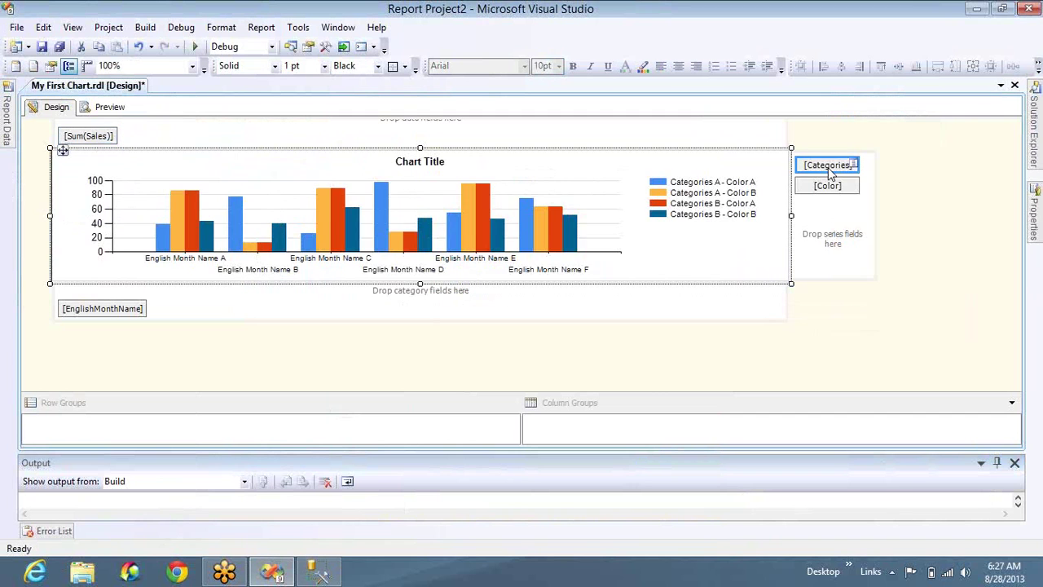
pyautogui.press('Delete')
pyautogui.click(829, 168)
pyautogui.press('Delete')
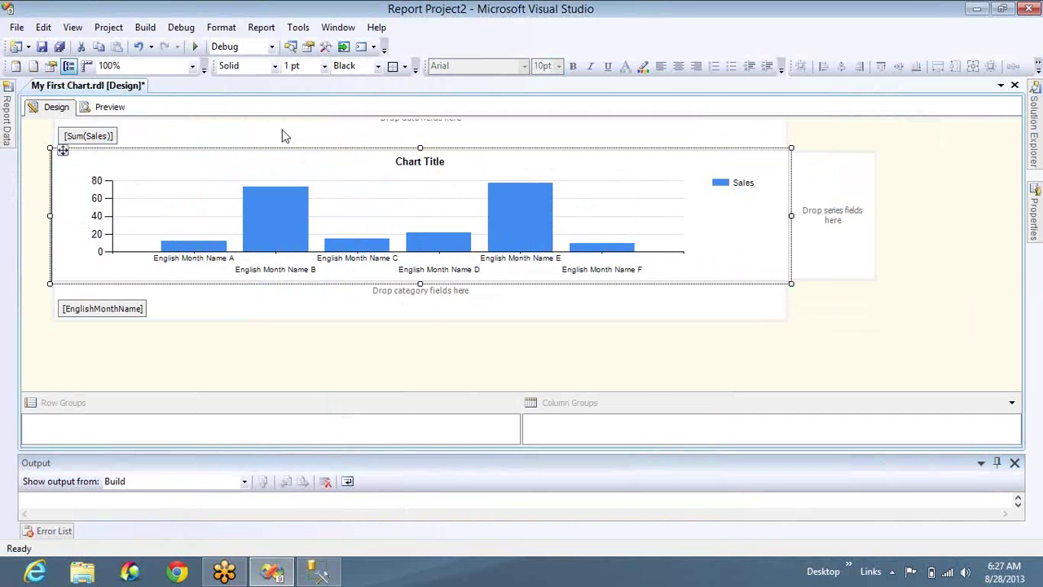
pyautogui.click(119, 108)
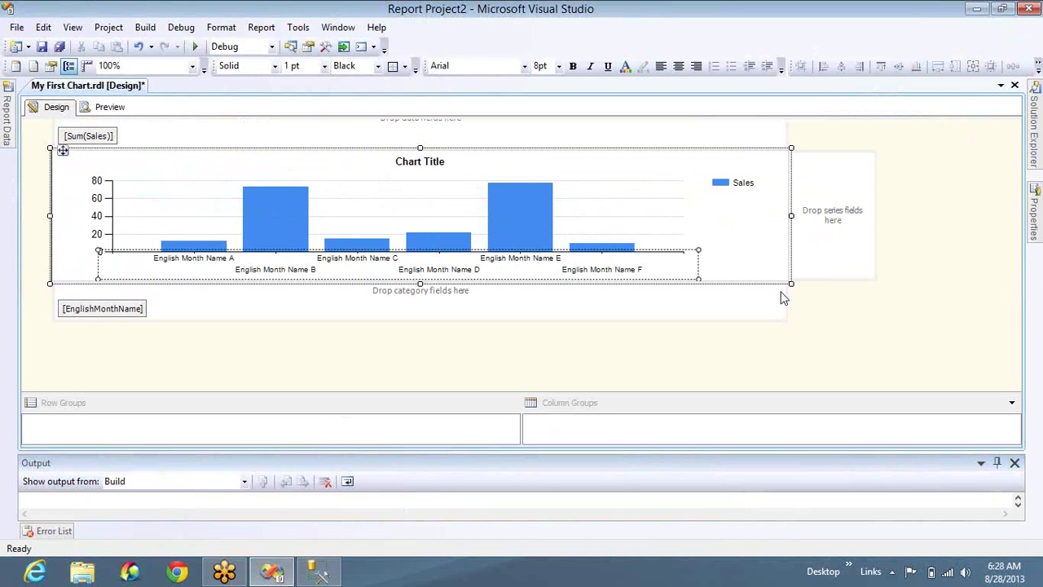
# Step: Add CalendarYear as a category field ahead of EnglishMonthName and preview the chart
pyautogui.click(780, 291)
pyautogui.click(827, 323)
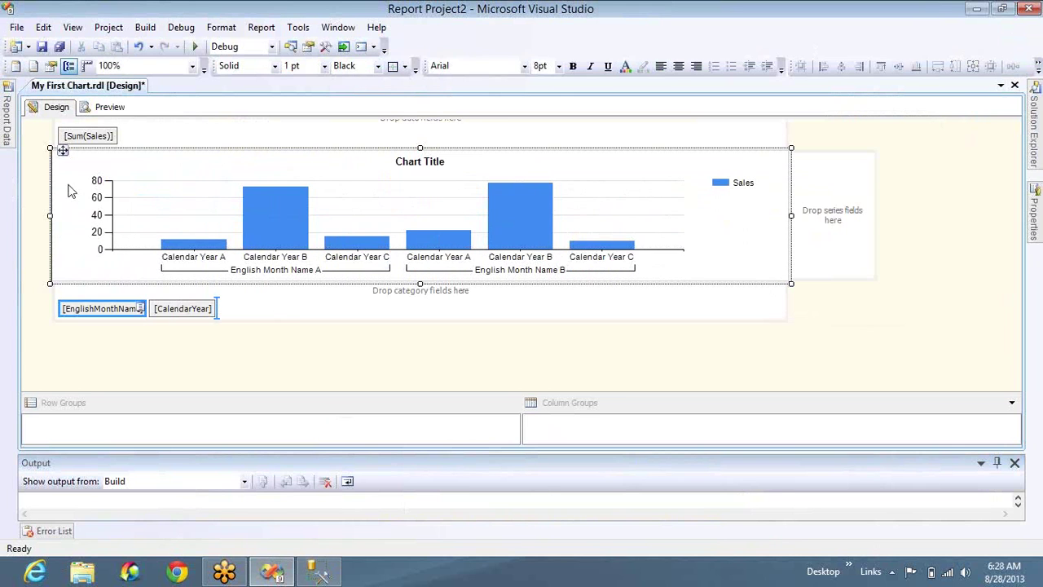
pyautogui.click(104, 106)
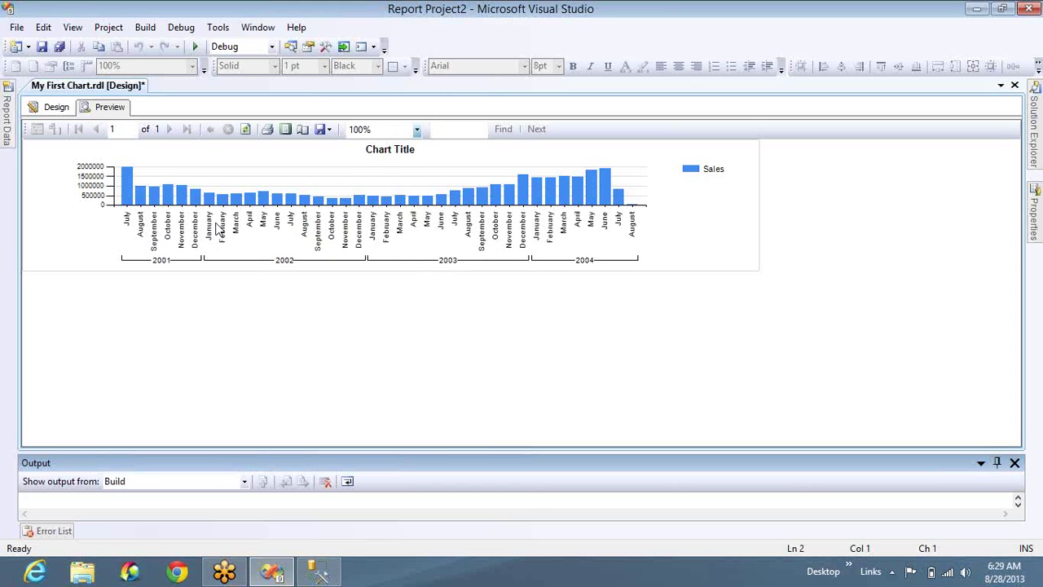
# Step: Remove CalendarYear from the category fields, add it as the chart's series field, and preview the report
pyautogui.click(57, 110)
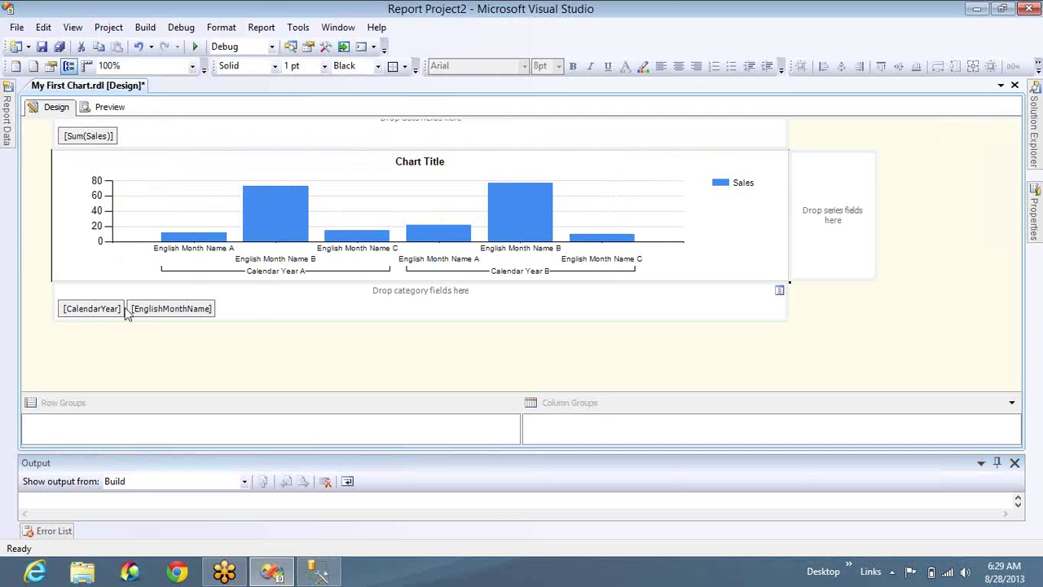
pyautogui.click(119, 309)
pyautogui.click(91, 309)
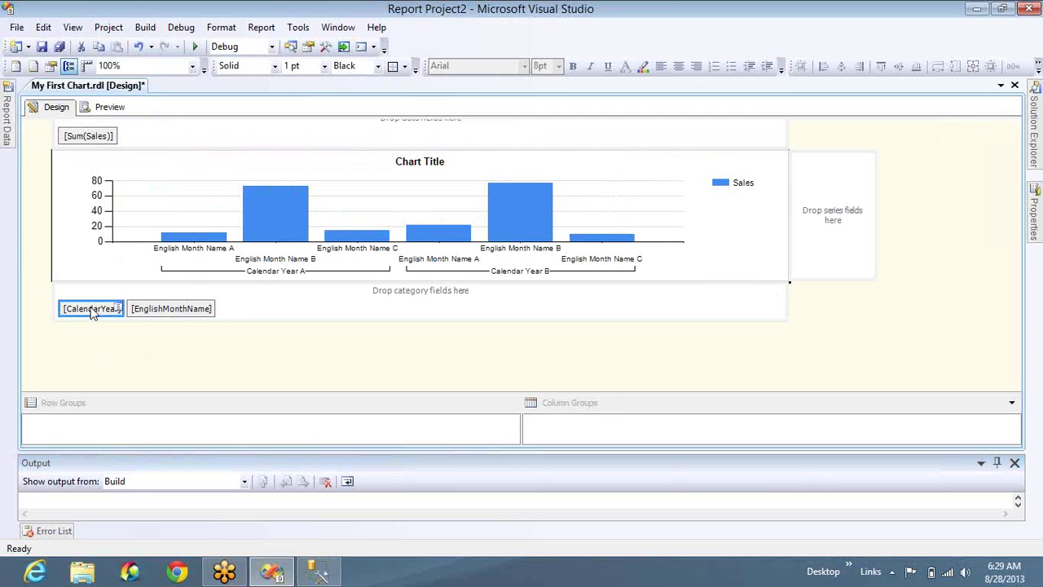
pyautogui.press('Delete')
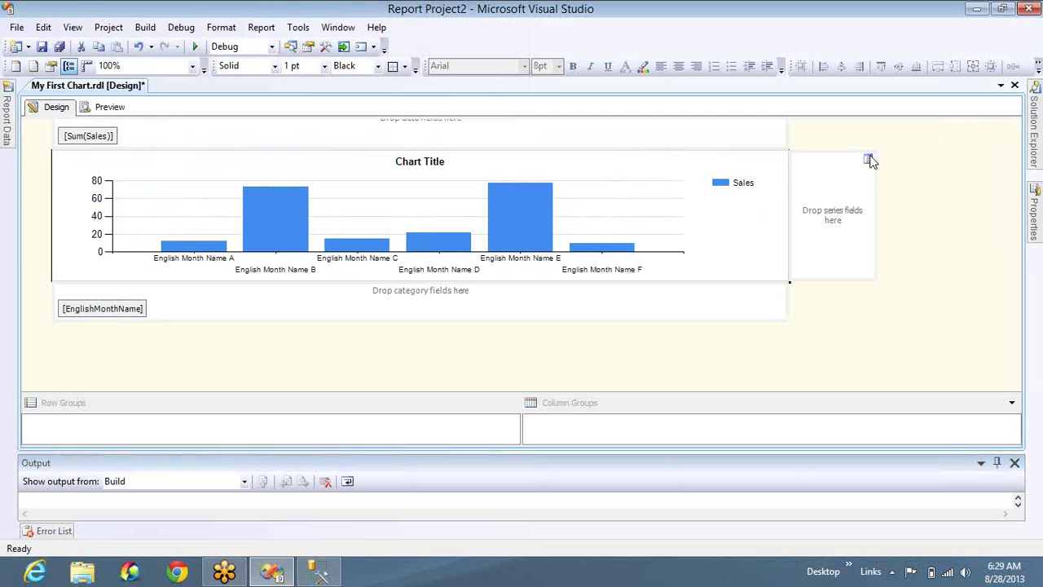
pyautogui.click(868, 159)
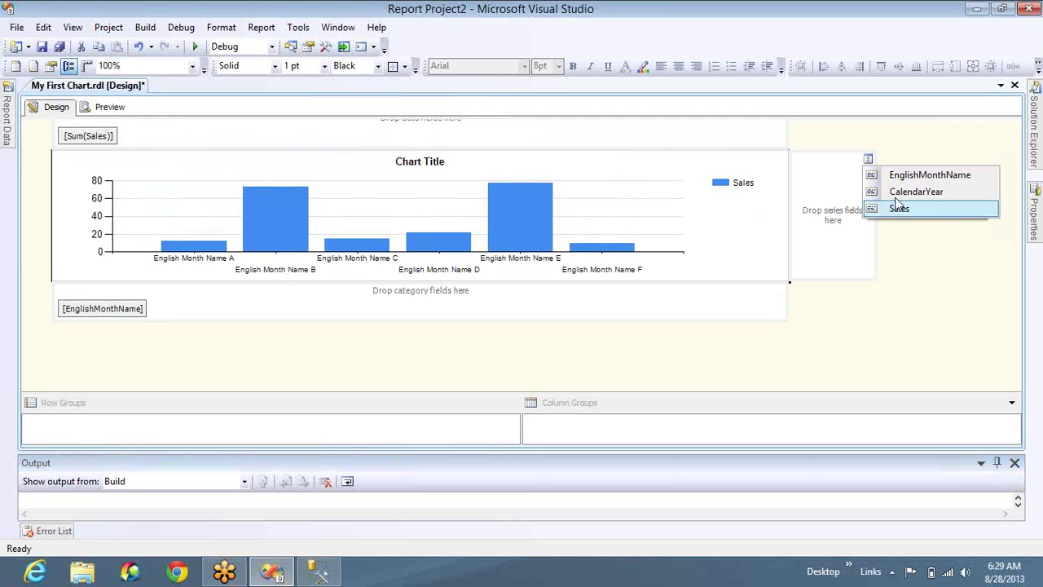
pyautogui.click(905, 192)
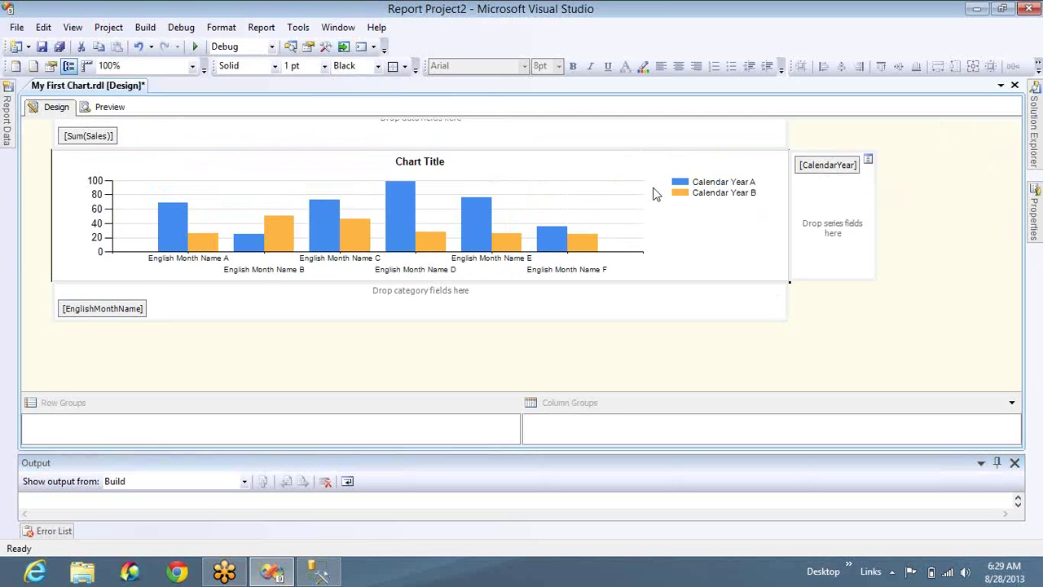
pyautogui.click(104, 108)
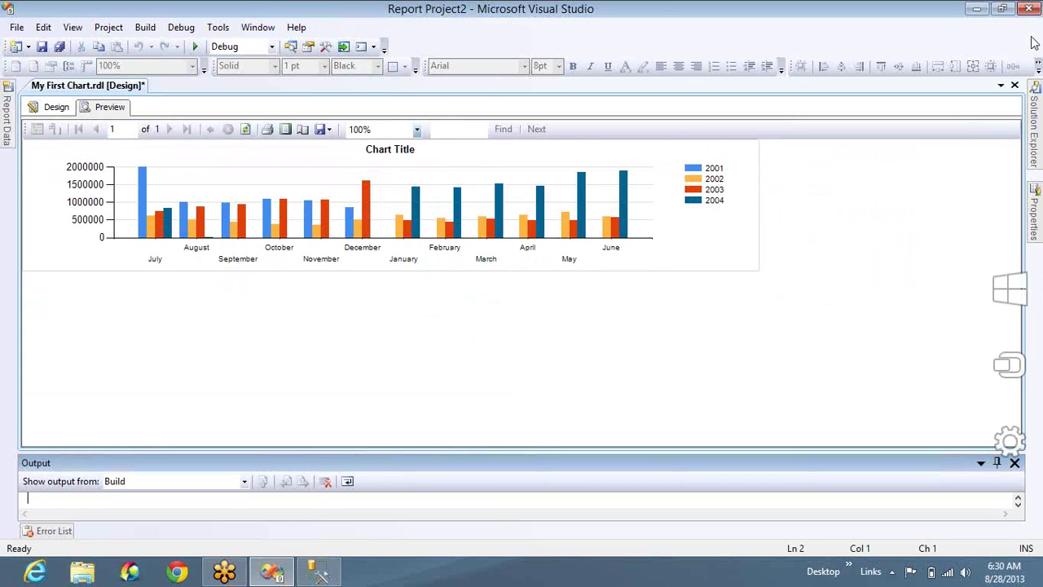
pyautogui.click(820, 154)
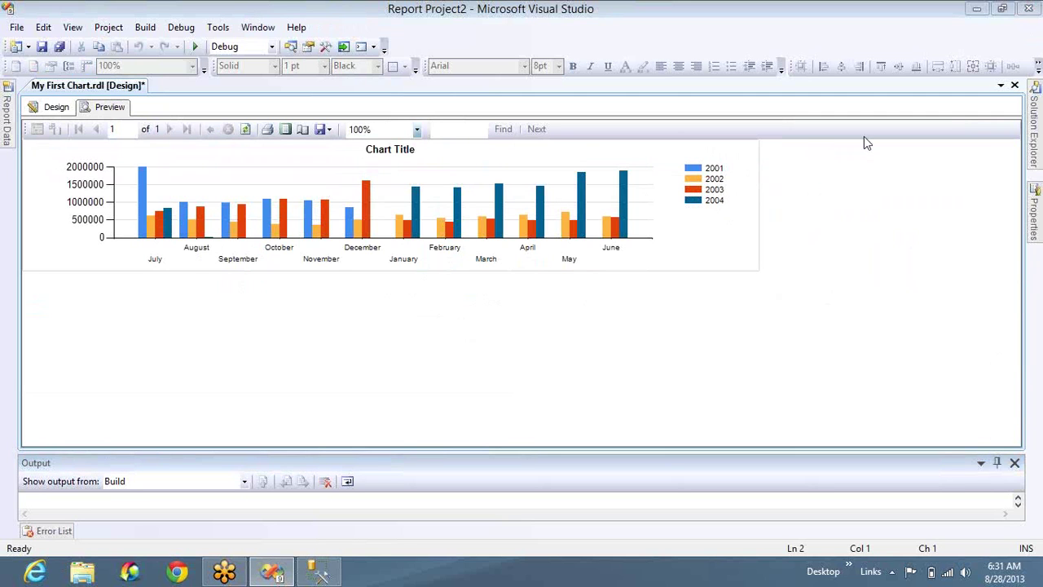
# Step: Swap the chart's groupings so EnglishMonthName is the series field and CalendarYear the category field, and preview the report
pyautogui.click(64, 114)
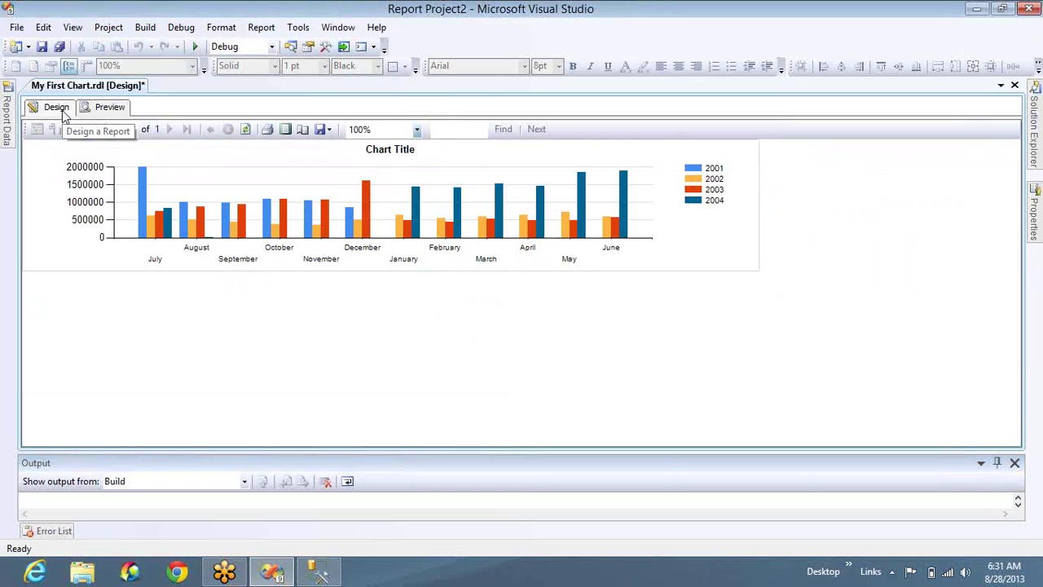
pyautogui.click(268, 259)
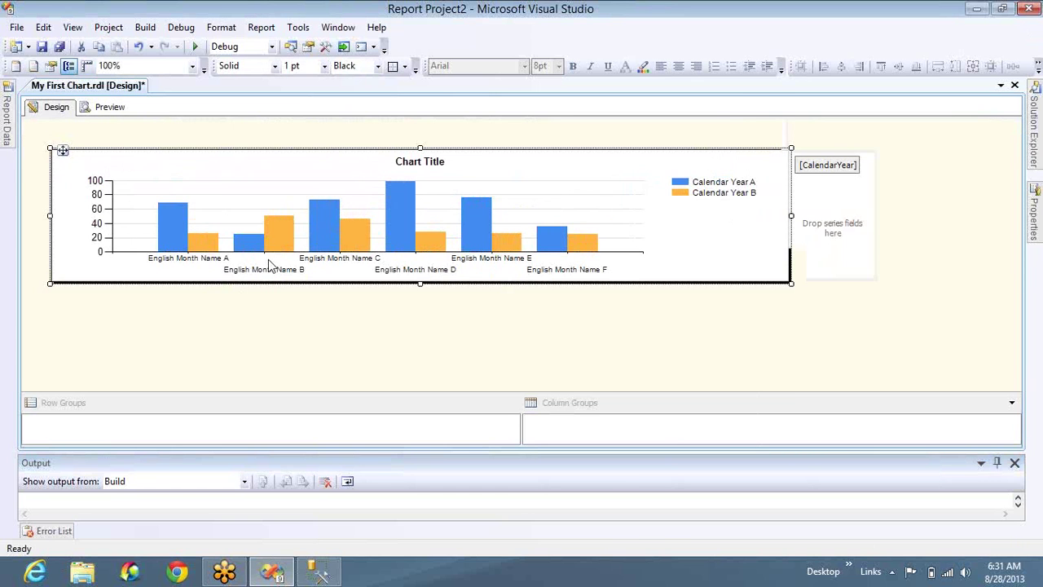
pyautogui.click(268, 259)
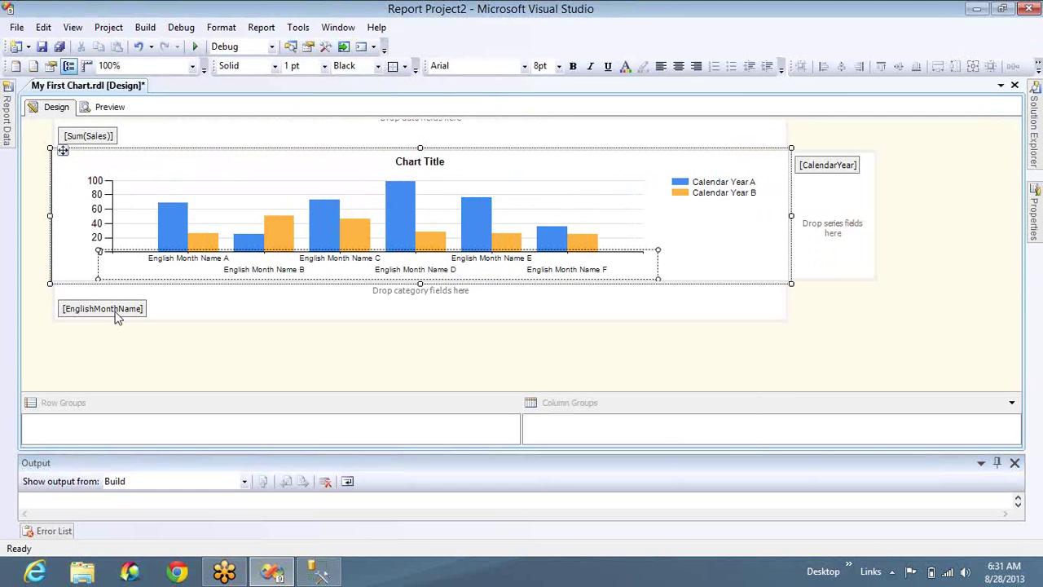
pyautogui.click(116, 312)
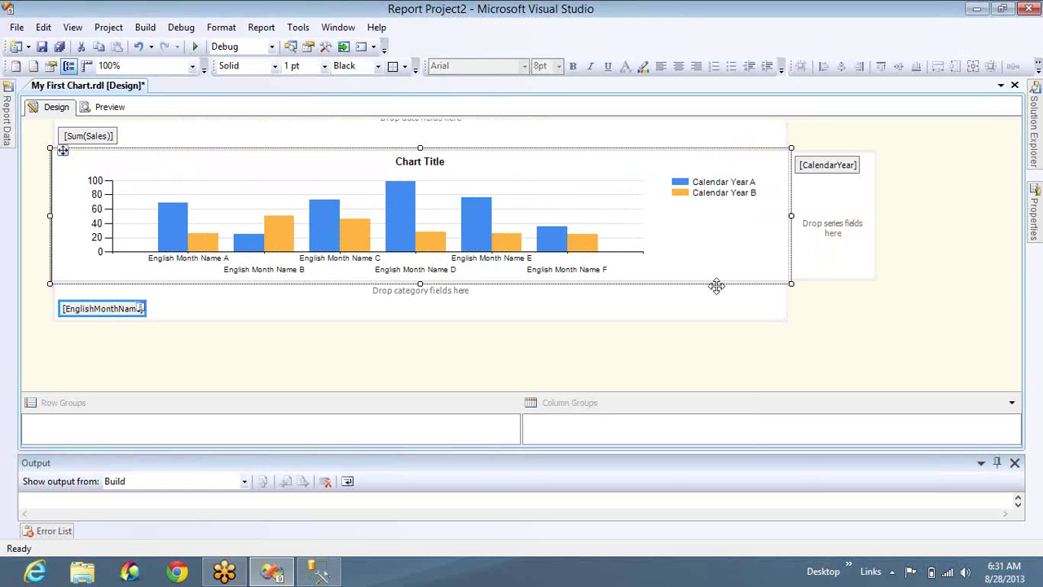
pyautogui.moveTo(716, 285); pyautogui.dragTo(805, 169)
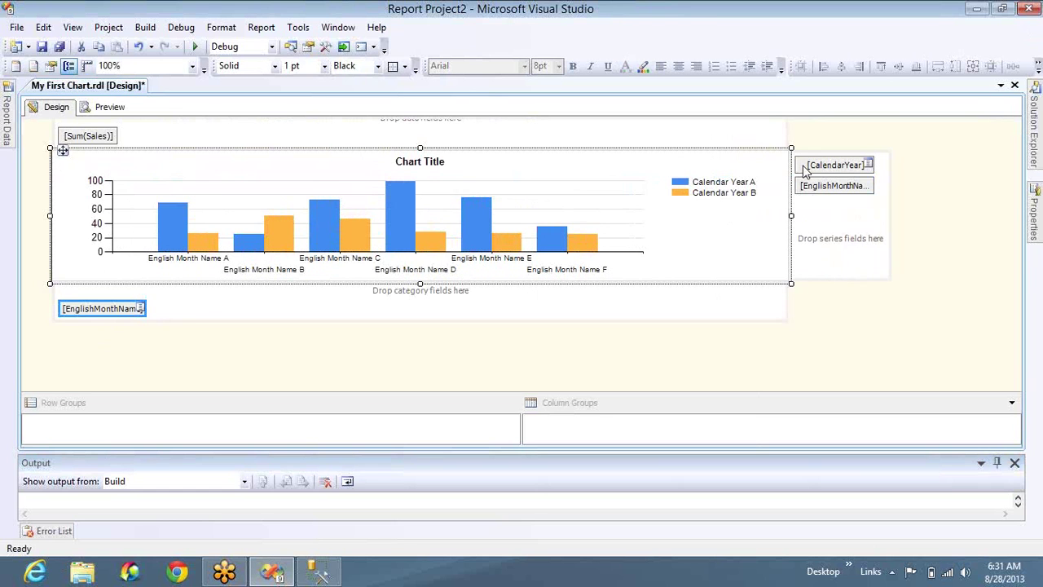
pyautogui.click(805, 168)
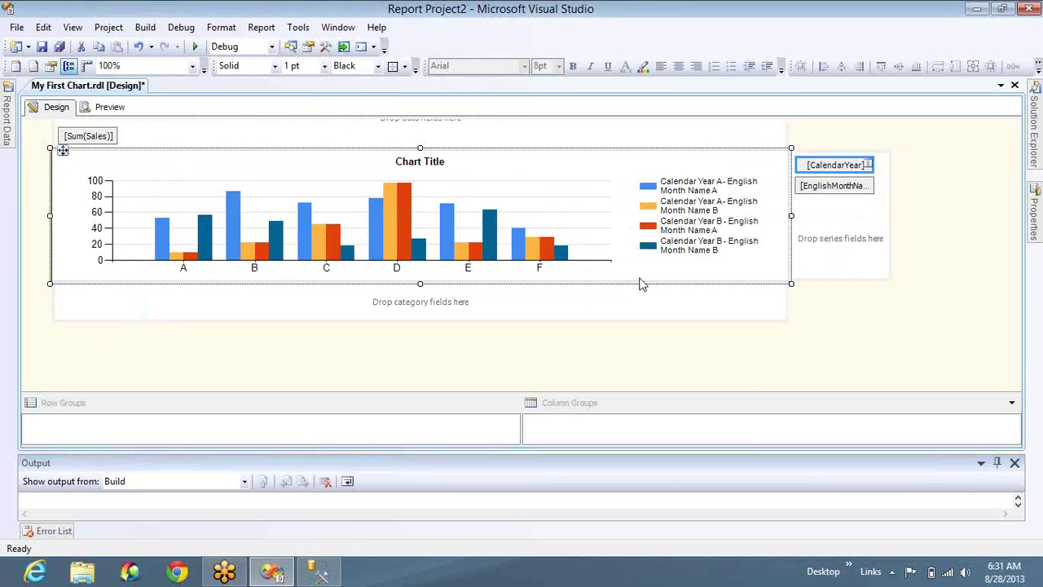
pyautogui.moveTo(612, 303); pyautogui.dragTo(614, 302)
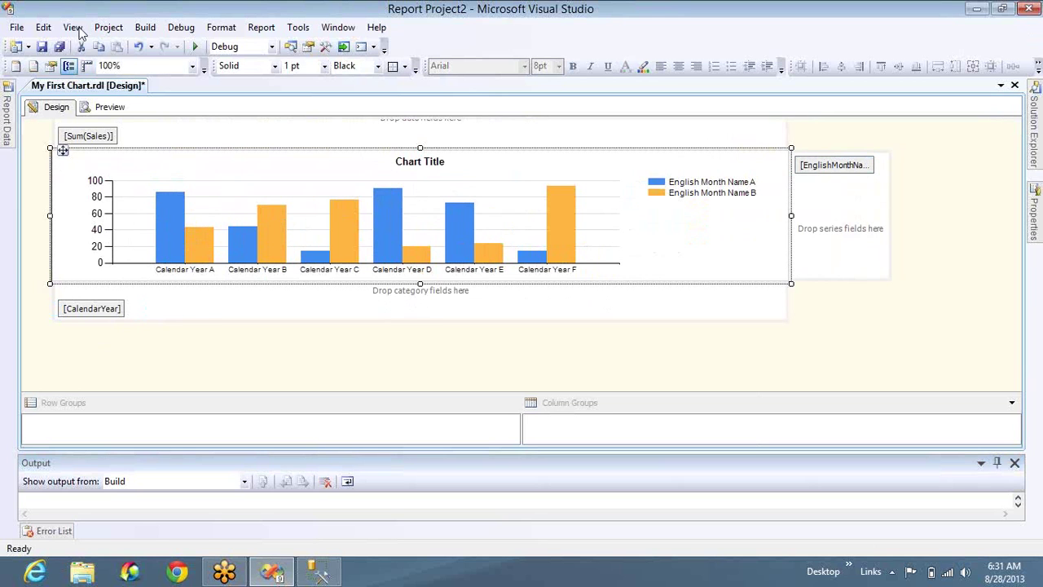
pyautogui.click(106, 117)
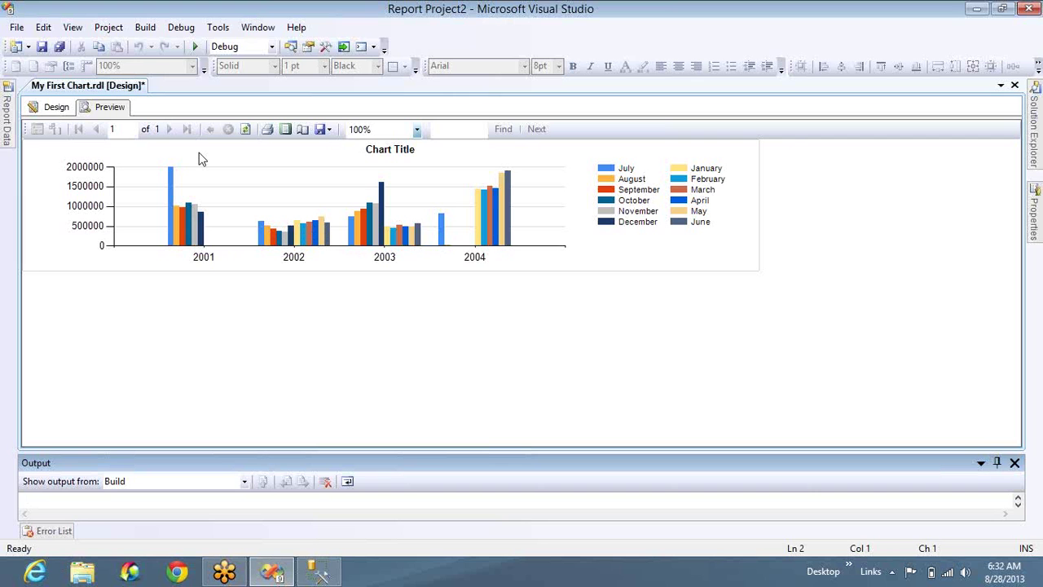
# Step: Move EnglishMonthName from the series fields to the category fields after CalendarYear and preview the report
pyautogui.click(58, 113)
pyautogui.click(331, 196)
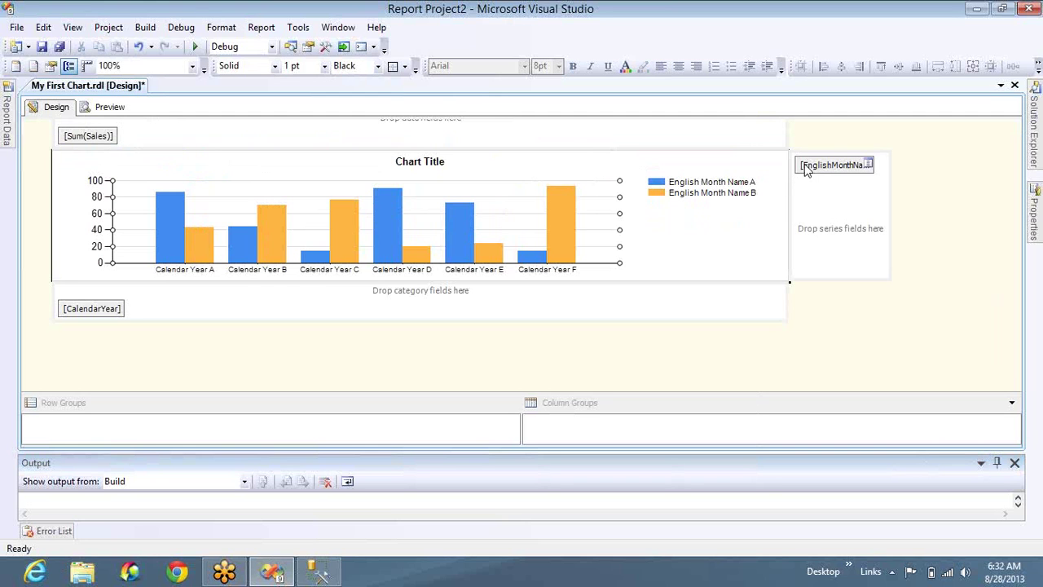
pyautogui.moveTo(805, 165); pyautogui.dragTo(694, 300)
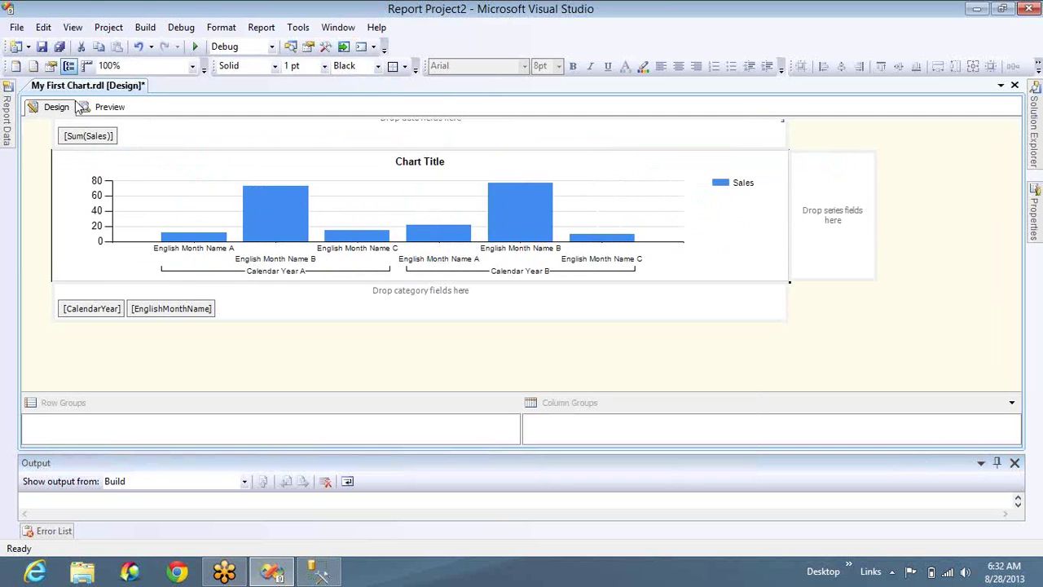
pyautogui.click(108, 107)
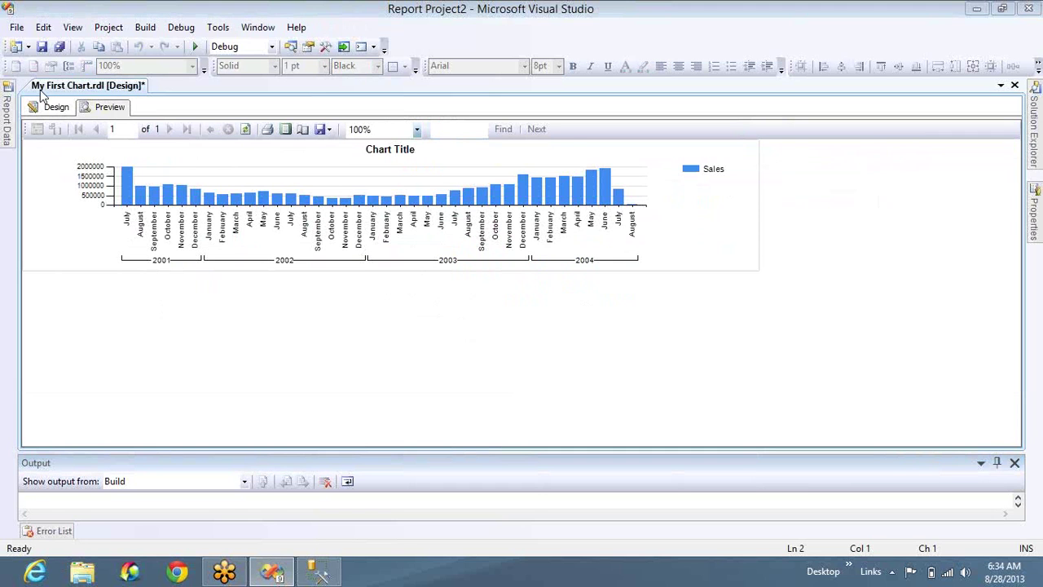
# Step: Return to the report design and move EnglishMonthName from the category fields to the series fields
pyautogui.click(52, 108)
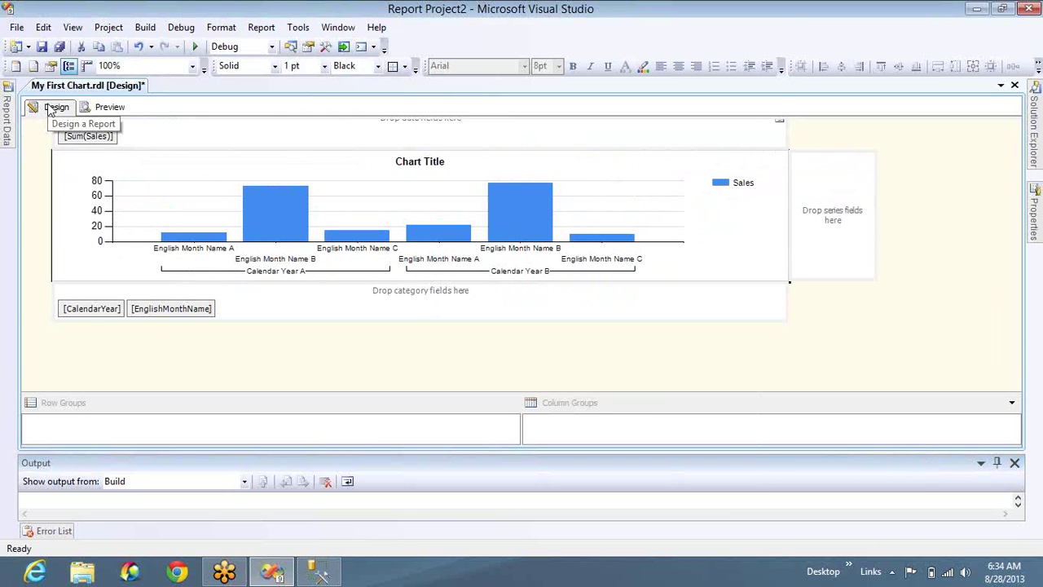
pyautogui.click(200, 308)
pyautogui.moveTo(567, 295); pyautogui.dragTo(822, 273)
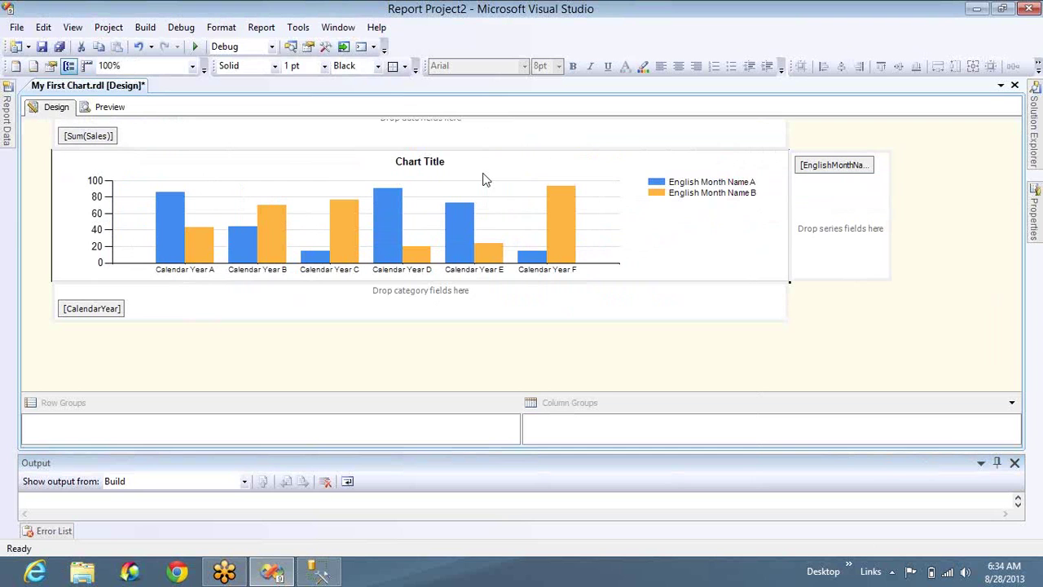
# Step: Change the chart type from column to the basic bar chart and preview the report
pyautogui.rightClick(524, 216)
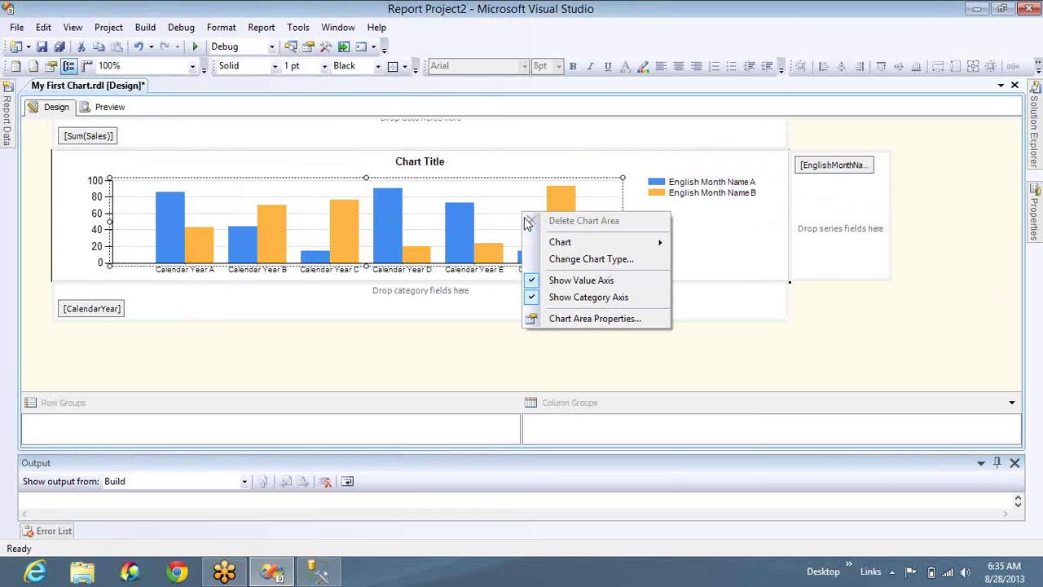
pyautogui.click(554, 258)
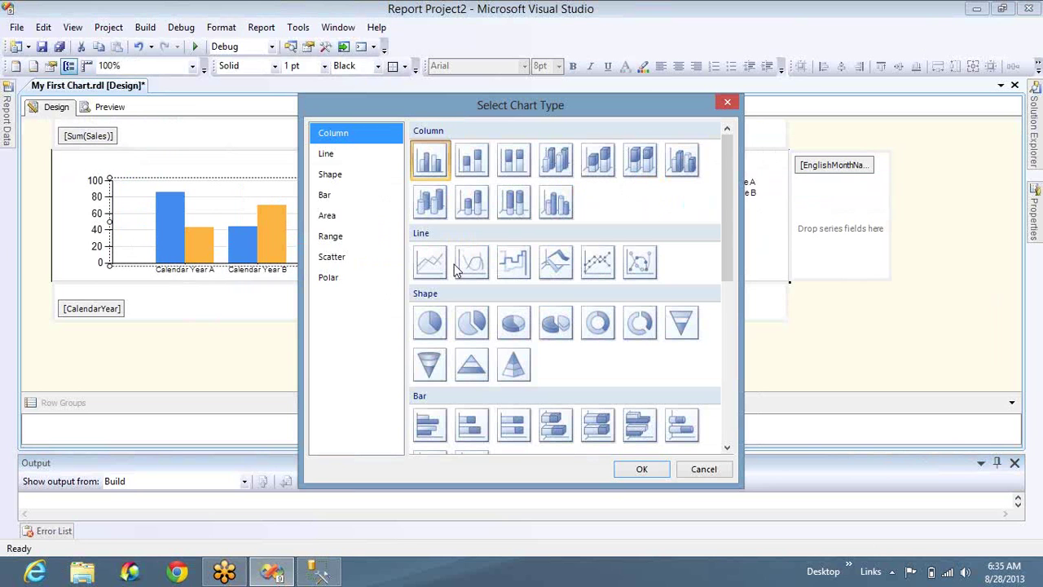
pyautogui.click(420, 453)
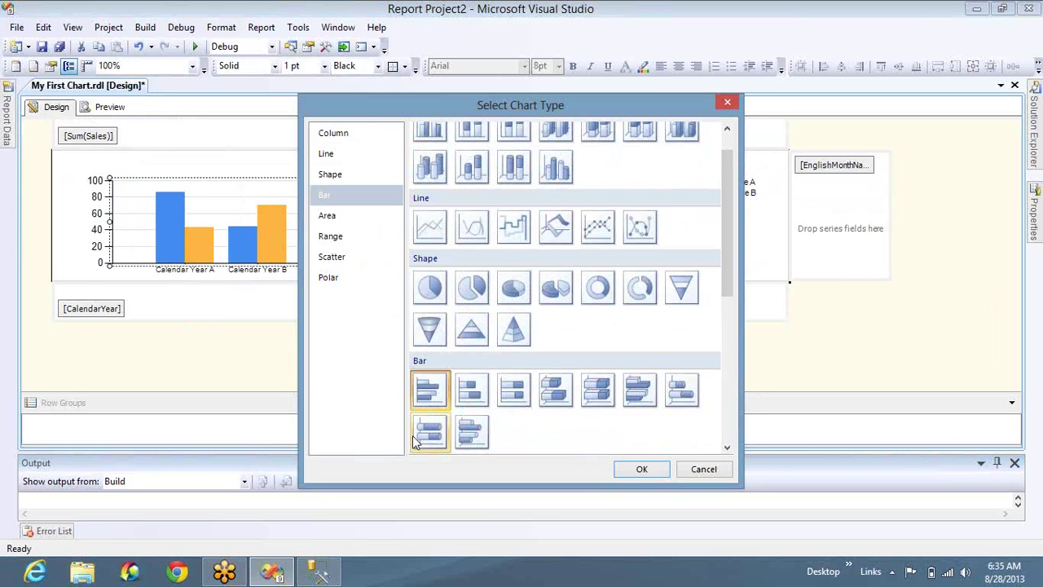
pyautogui.click(430, 391)
pyautogui.doubleClick(430, 390)
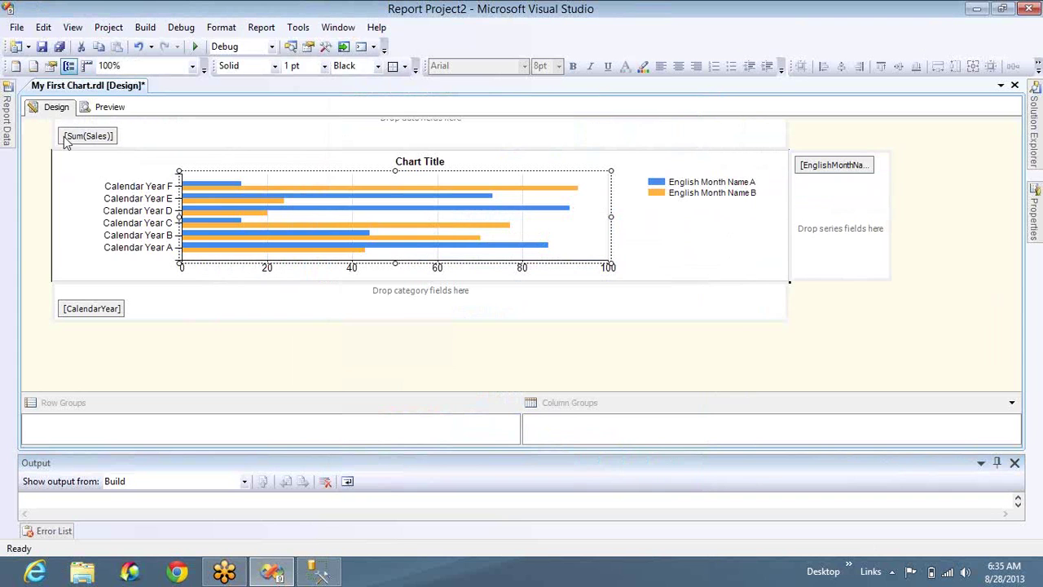
pyautogui.click(104, 114)
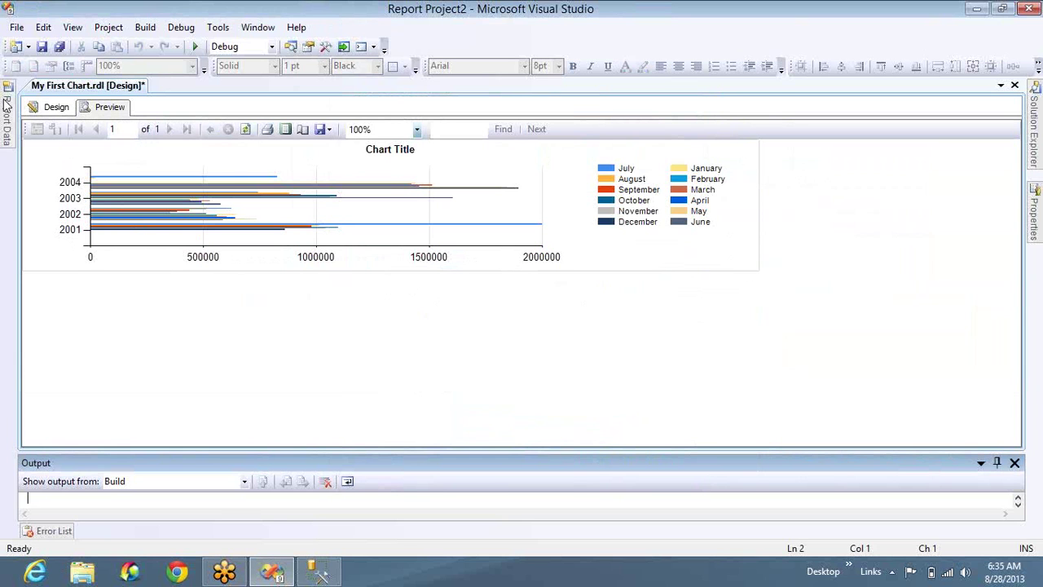
# Step: Return to the report design, extend the bar chart's height downward to nearly double, and preview the report
pyautogui.click(57, 107)
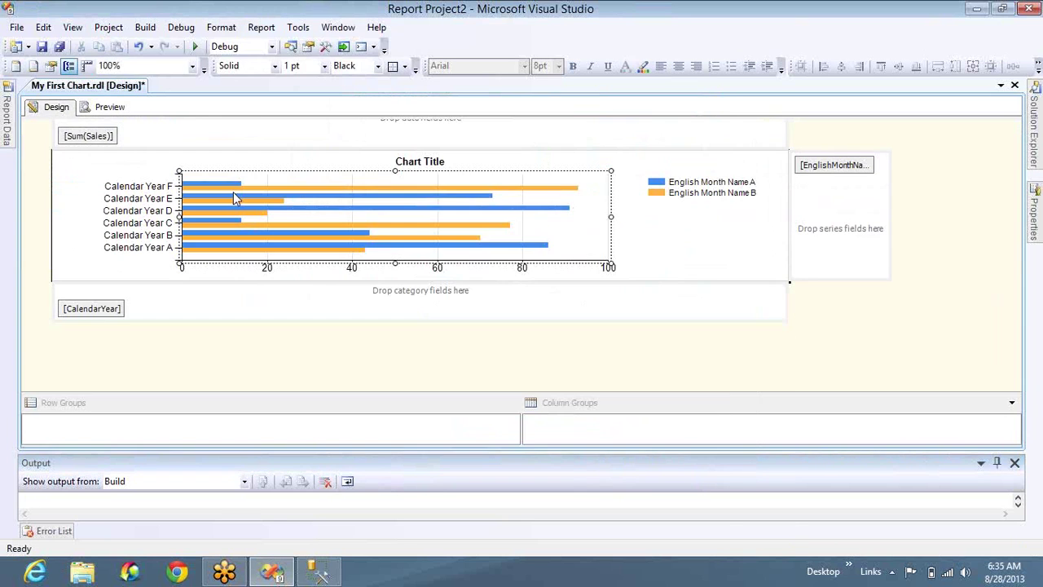
pyautogui.click(352, 248)
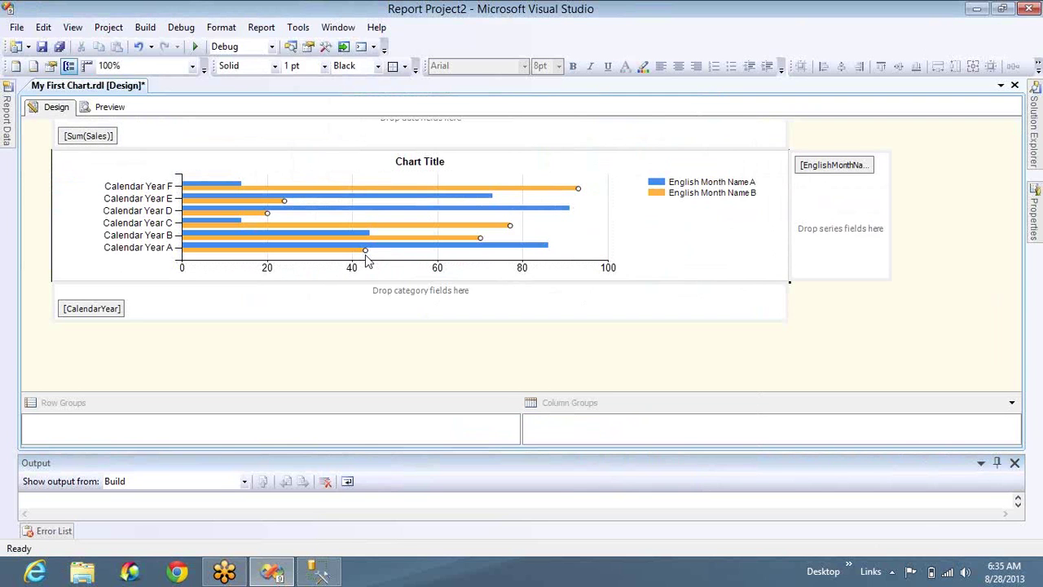
pyautogui.click(409, 260)
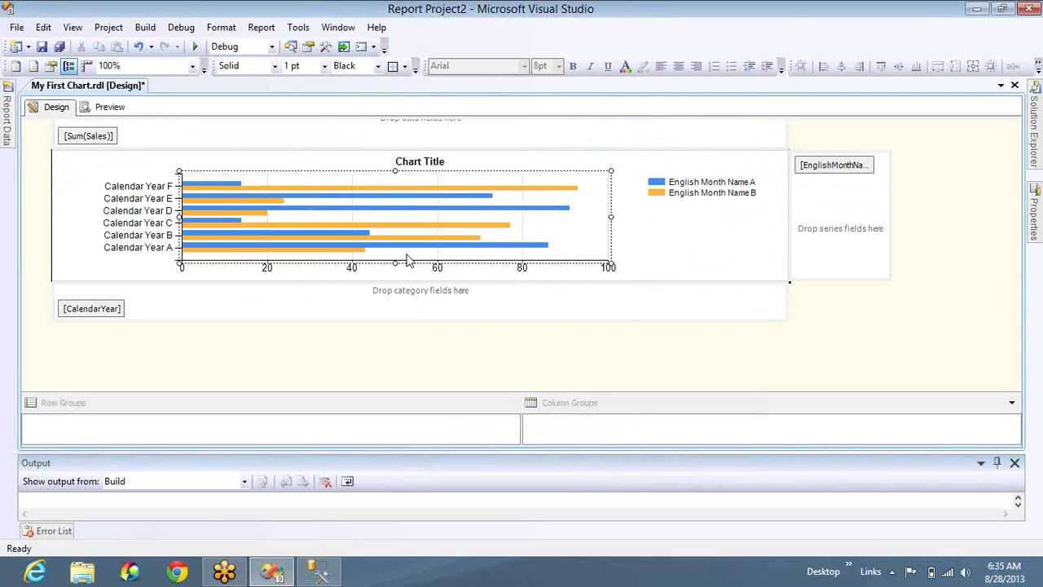
pyautogui.click(98, 243)
pyautogui.click(98, 243)
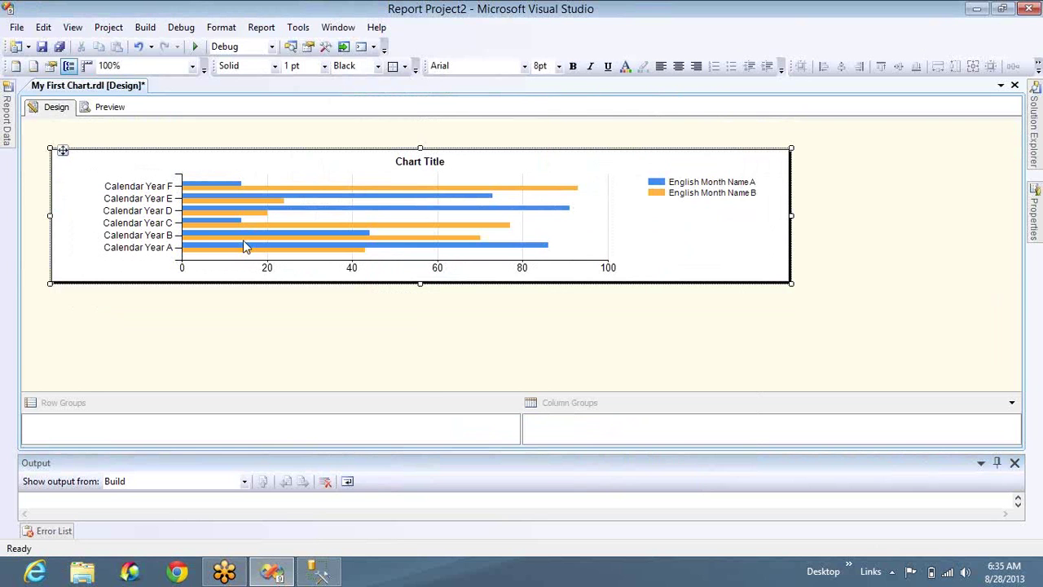
pyautogui.moveTo(420, 283); pyautogui.dragTo(428, 393)
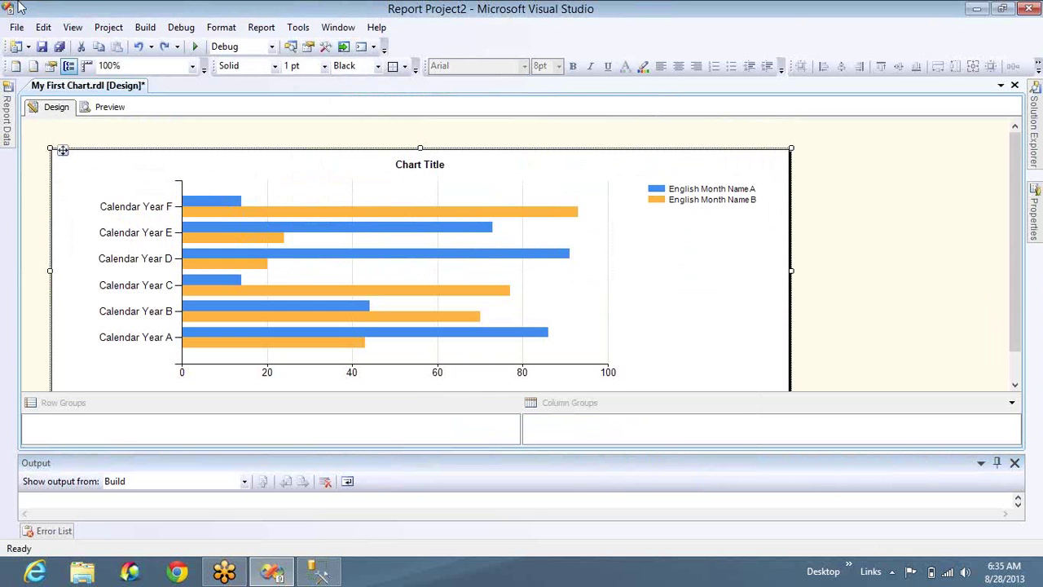
pyautogui.click(96, 114)
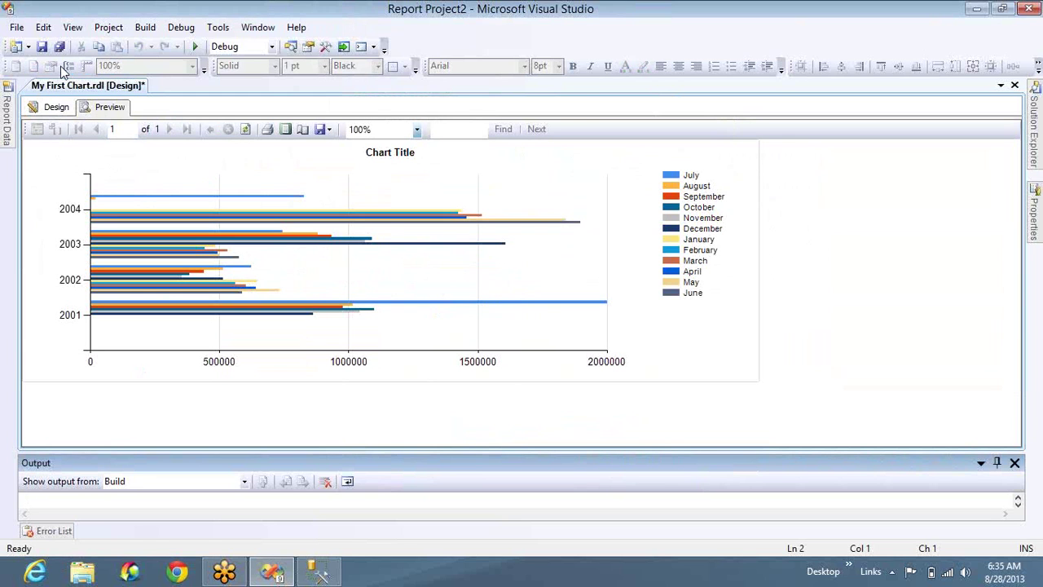
# Step: Change the chart type from bar to the basic line chart and preview the report
pyautogui.click(57, 112)
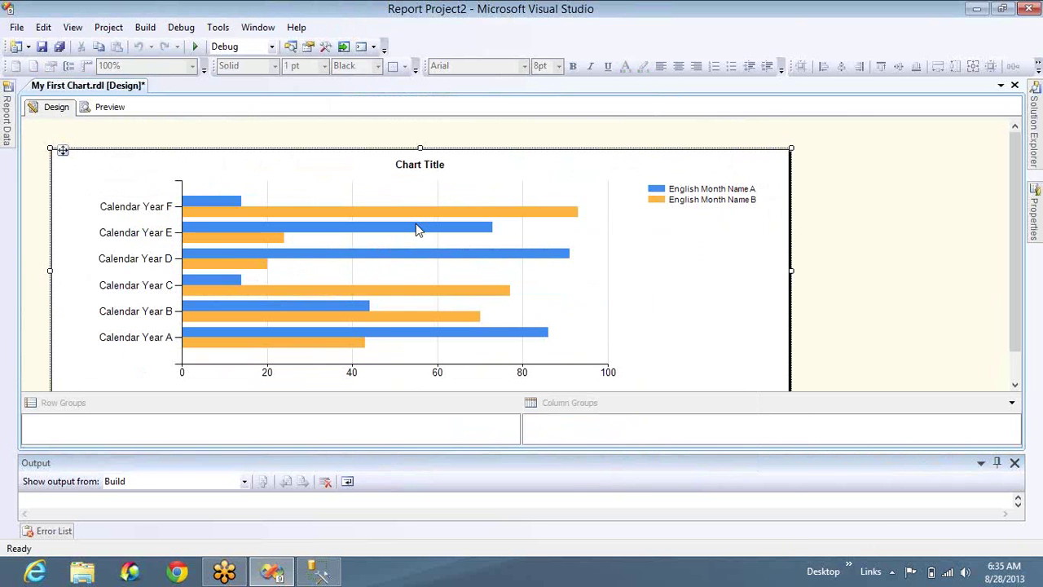
pyautogui.rightClick(417, 228)
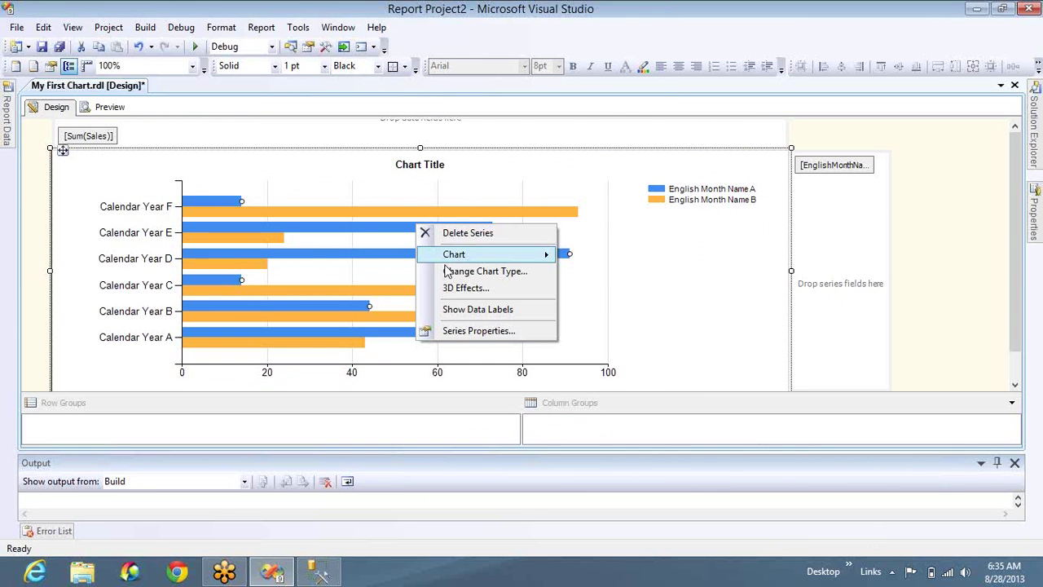
pyautogui.click(485, 270)
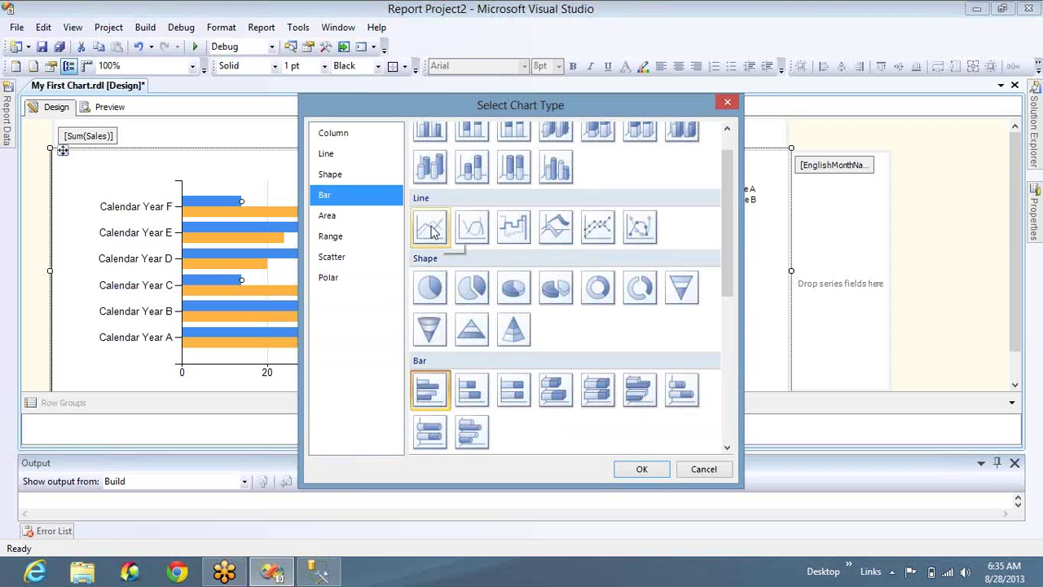
pyautogui.click(430, 228)
pyautogui.doubleClick(430, 228)
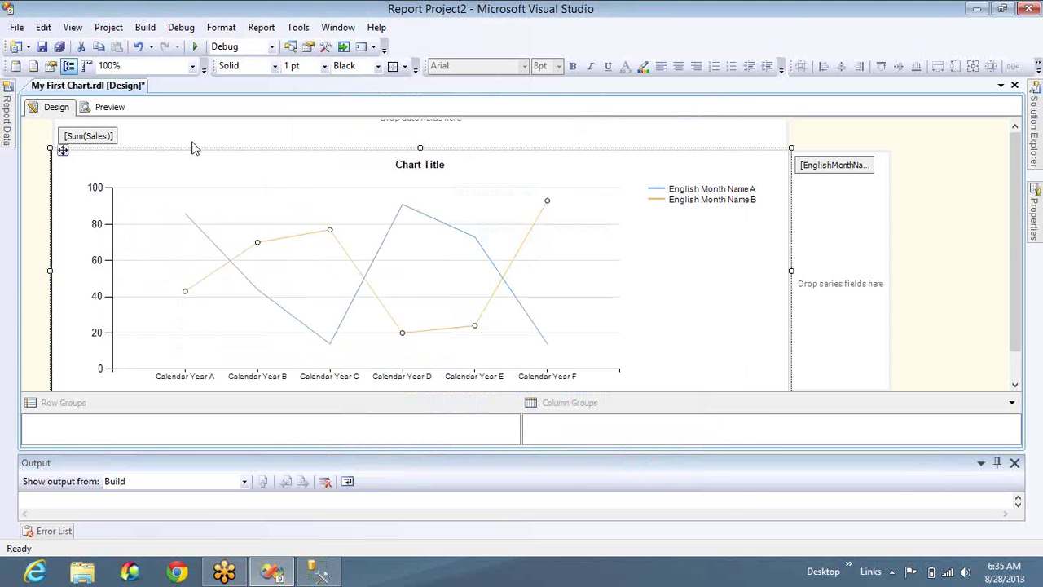
pyautogui.click(115, 118)
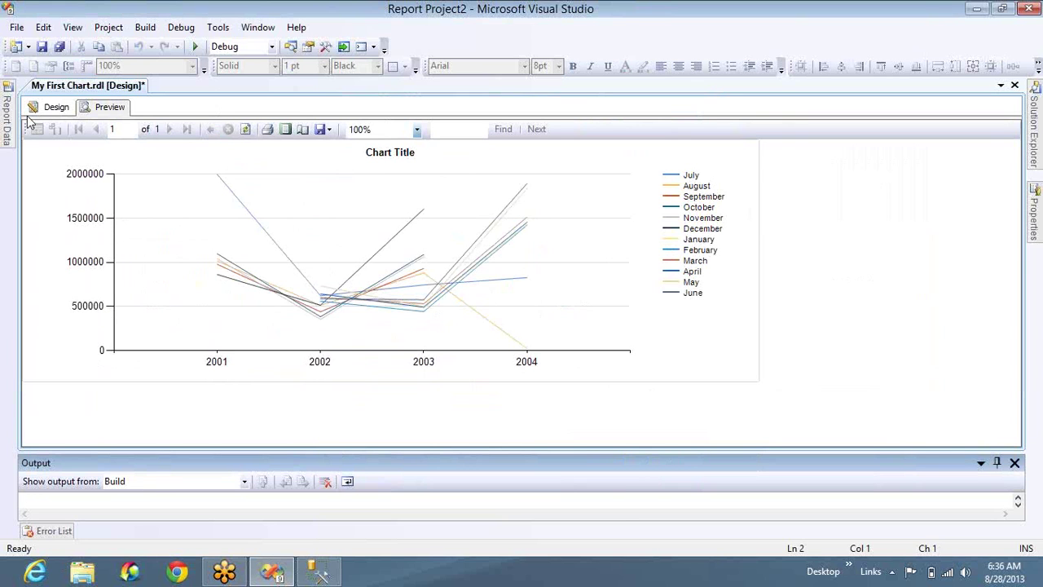
# Step: Change the chart type from line to the basic pie chart and preview the report
pyautogui.click(55, 112)
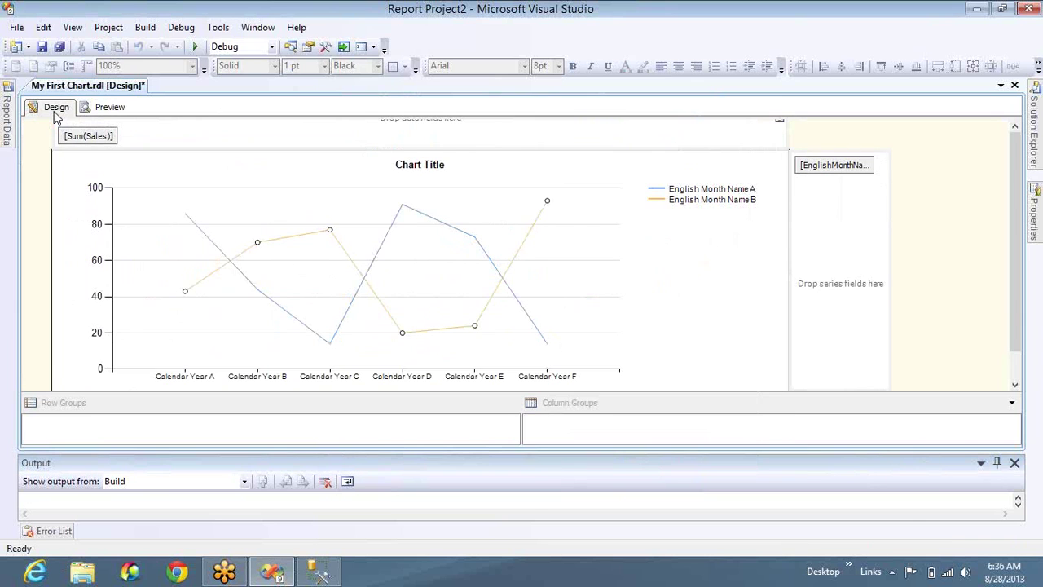
pyautogui.rightClick(300, 196)
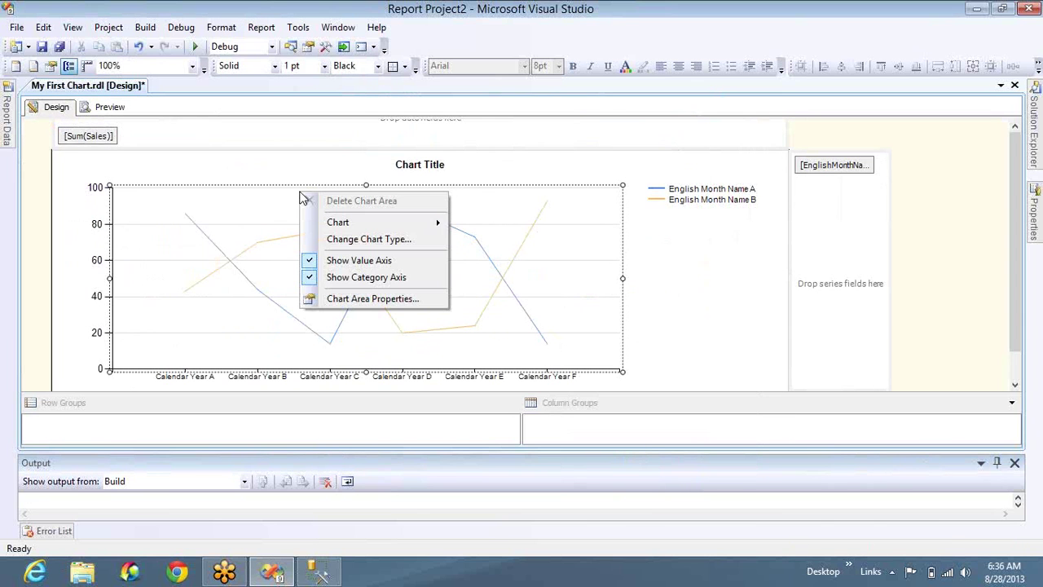
pyautogui.click(344, 240)
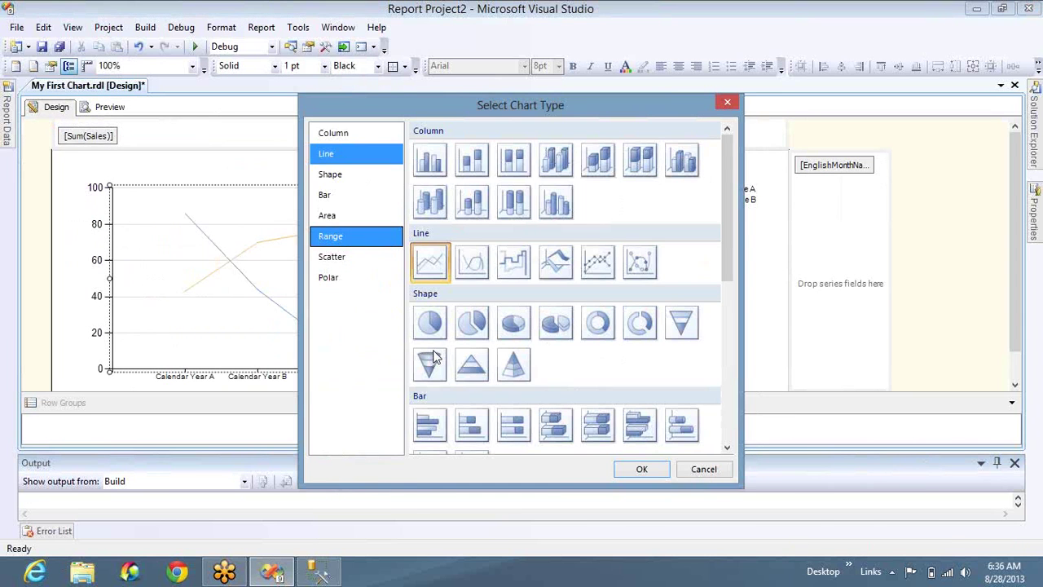
pyautogui.click(432, 322)
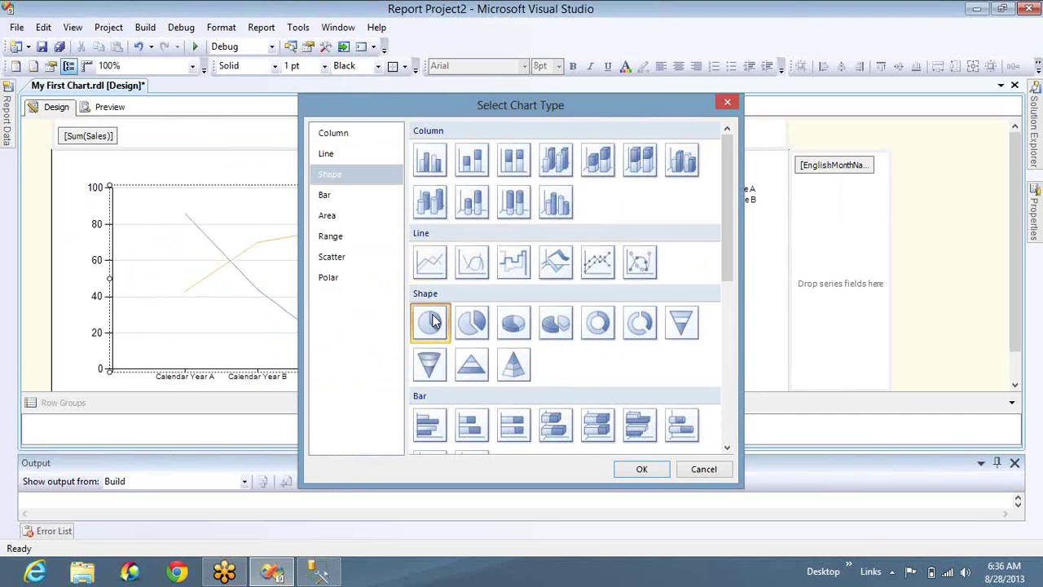
pyautogui.doubleClick(432, 322)
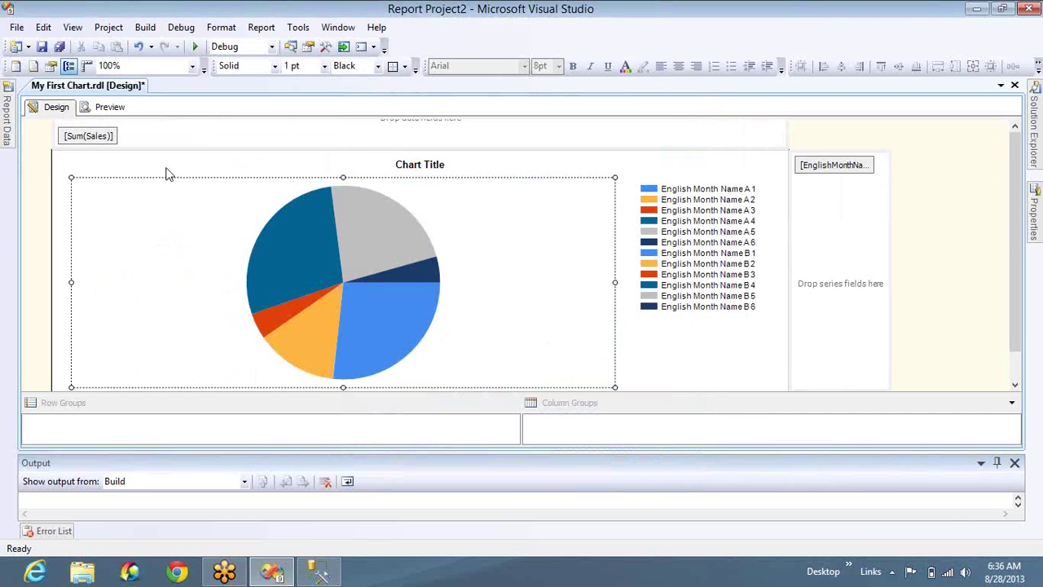
pyautogui.click(115, 110)
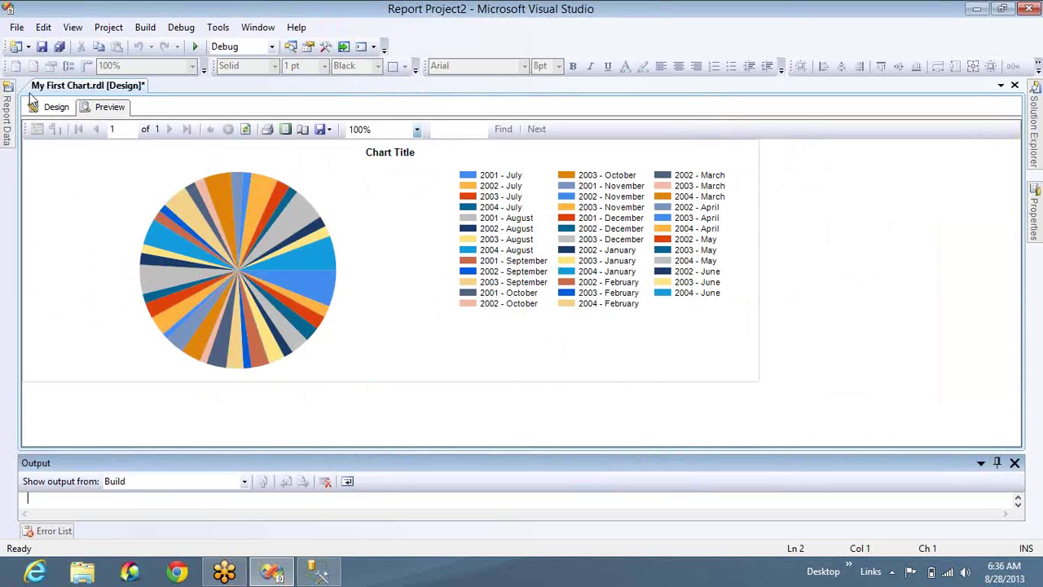
# Step: Return to the report design and select the pie chart's chart area
pyautogui.click(46, 113)
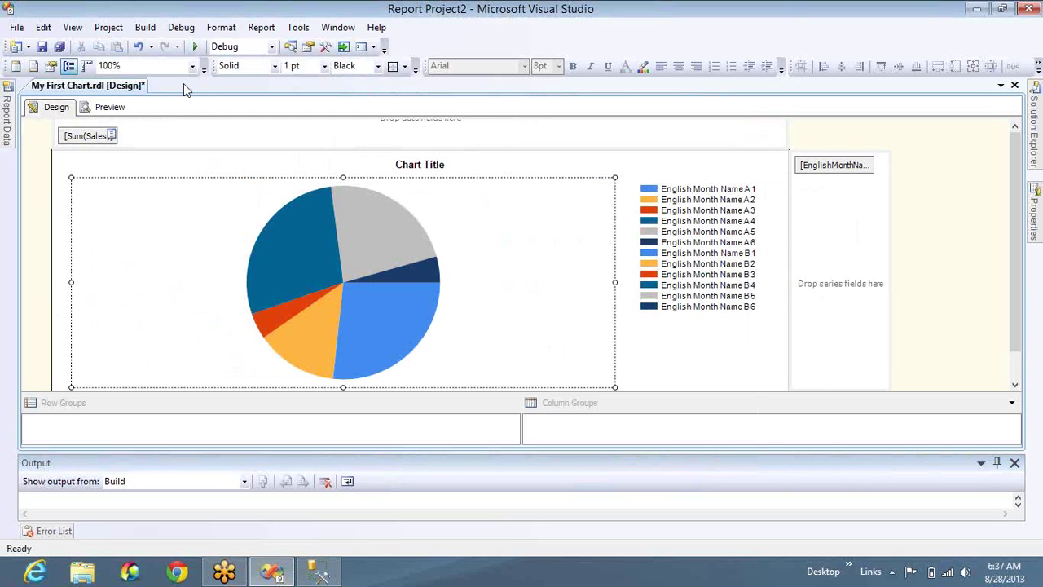
pyautogui.rightClick(556, 246)
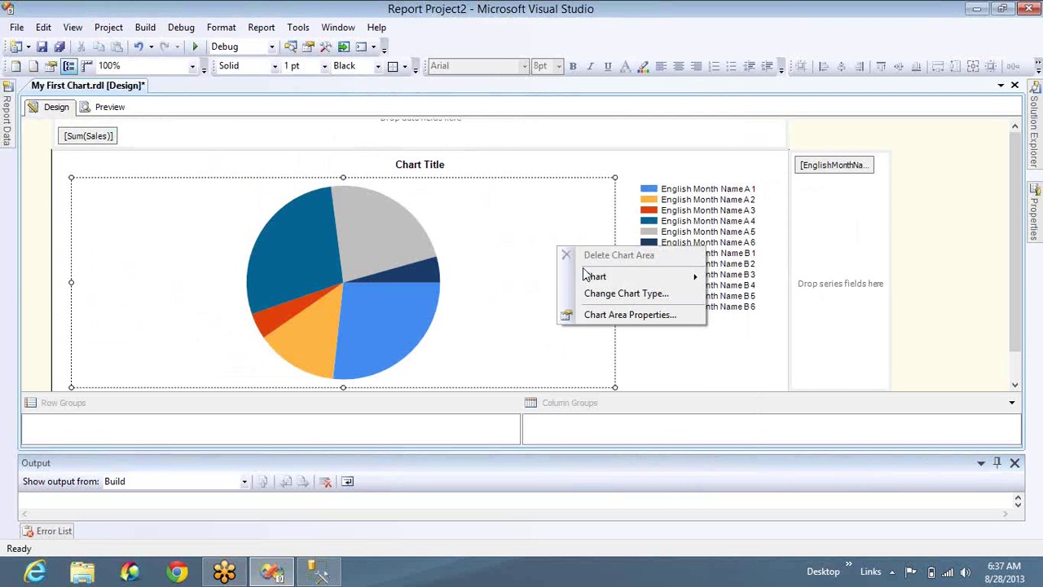
pyautogui.click(475, 250)
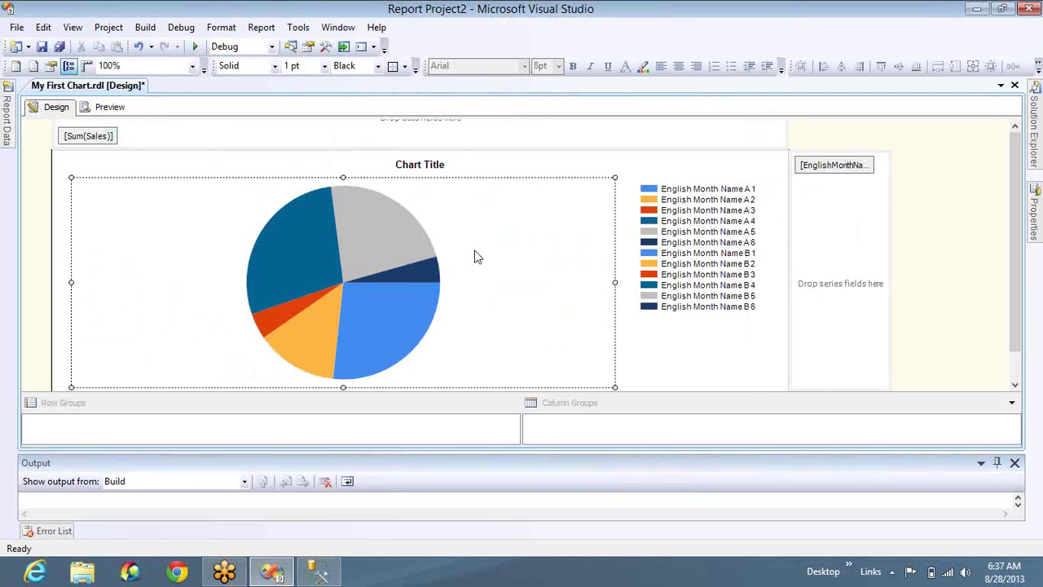